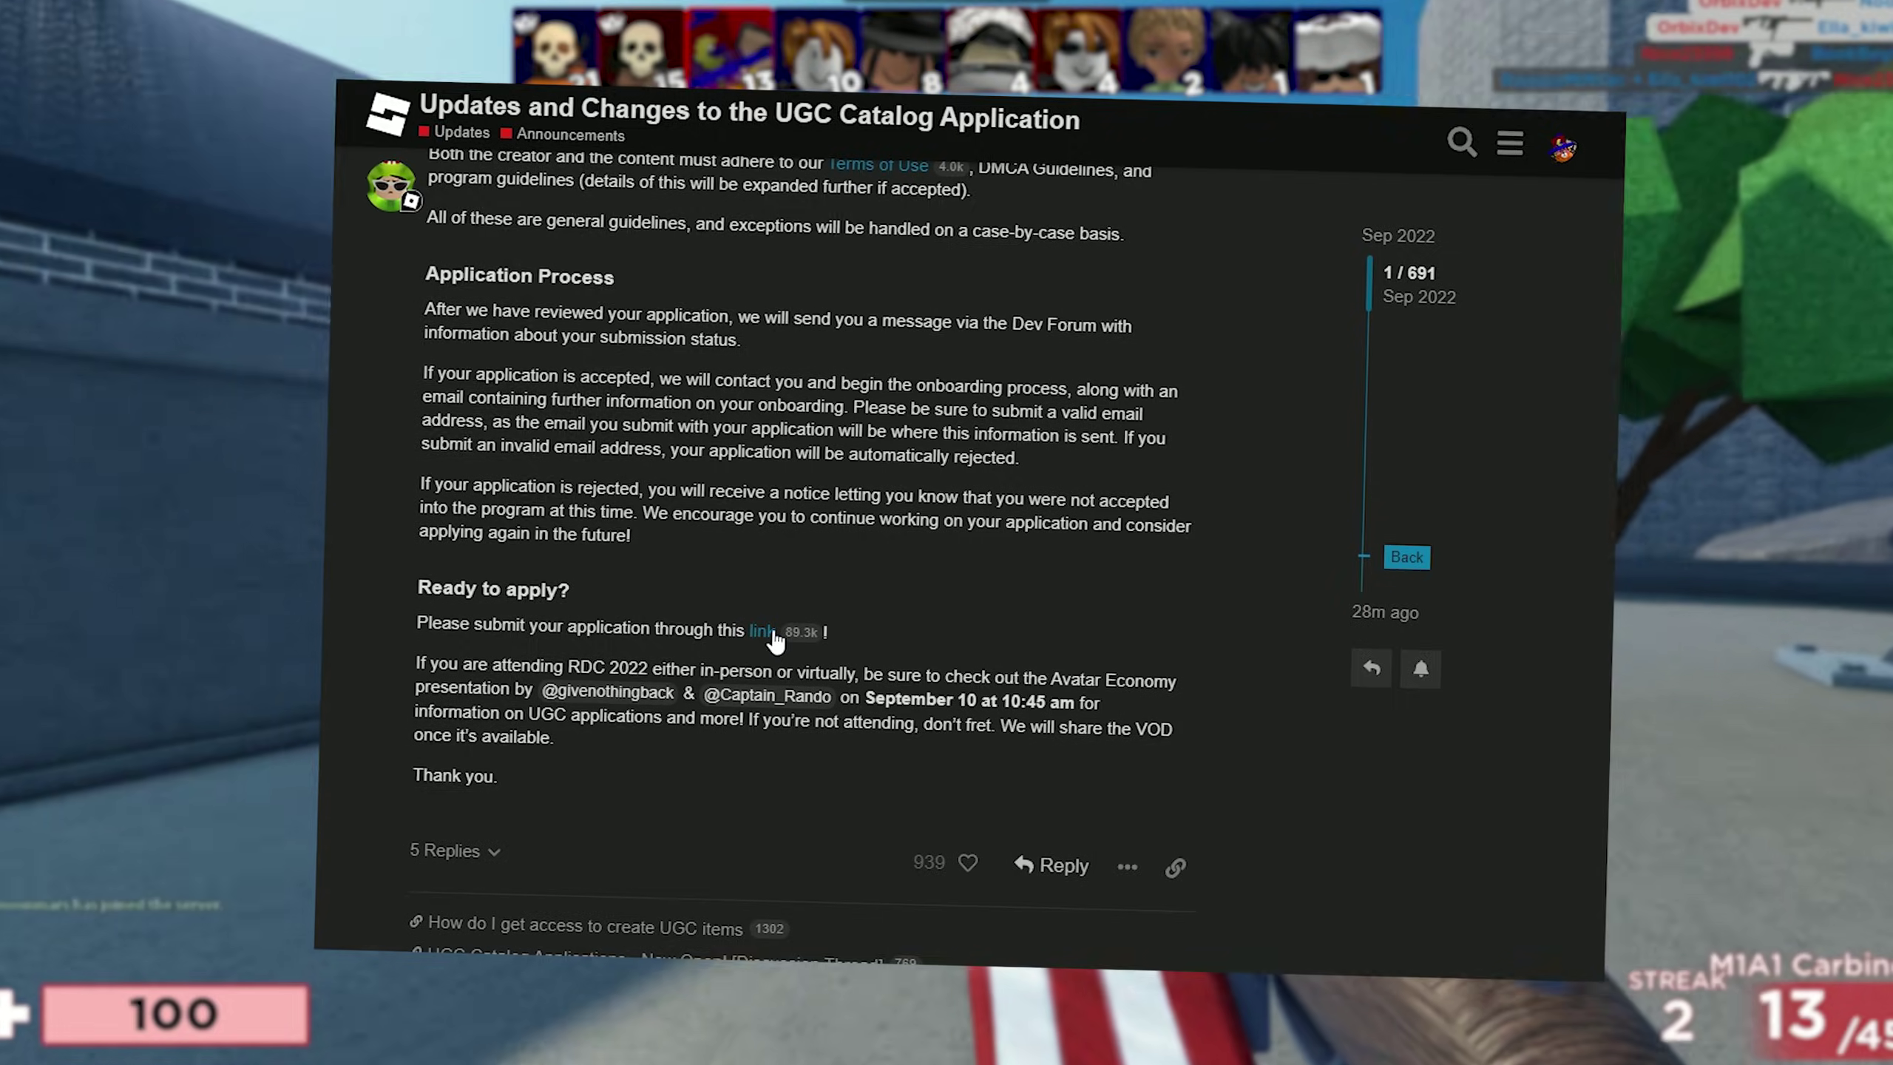
Step: Follow the 'Ready to apply?' link in the UGC Catalog post to the application form
left_click(773, 632)
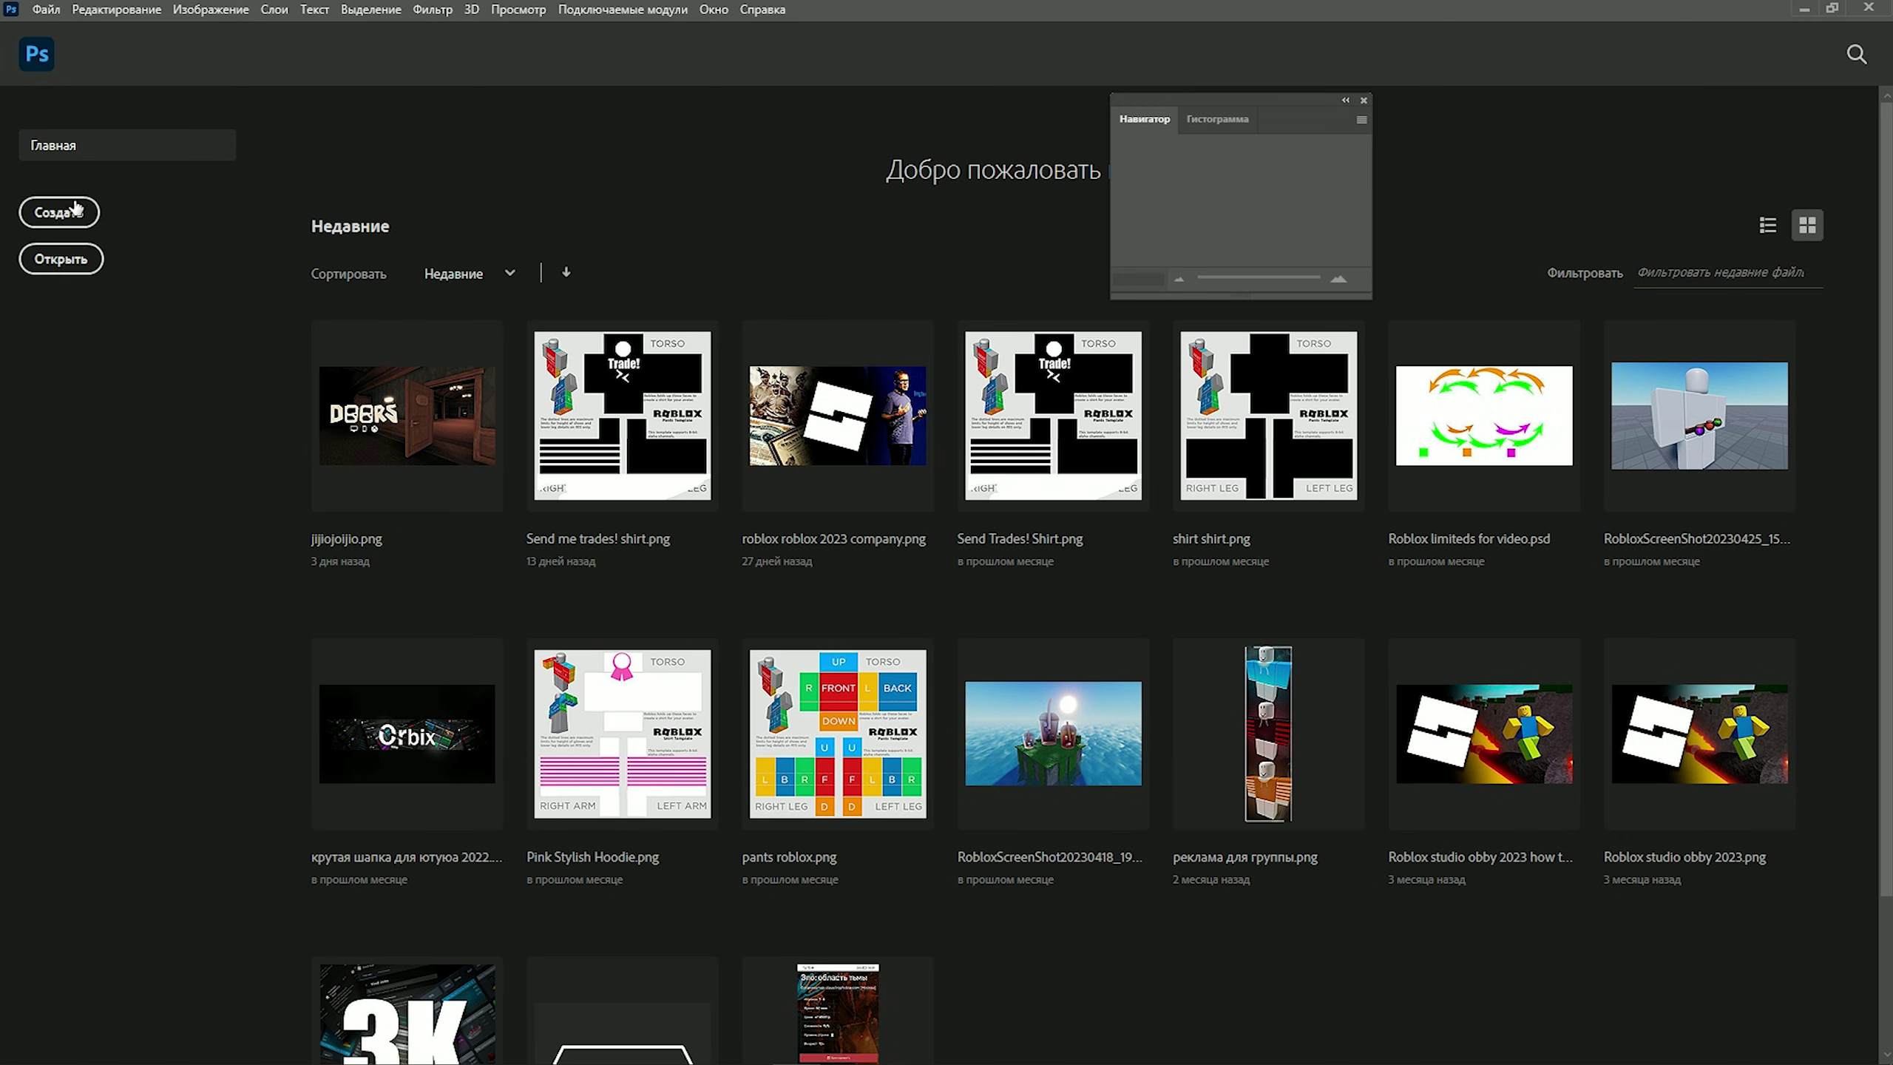
Step: Create a 1920×1080 Photoshop document and fill its background pale orange
left_click(74, 211)
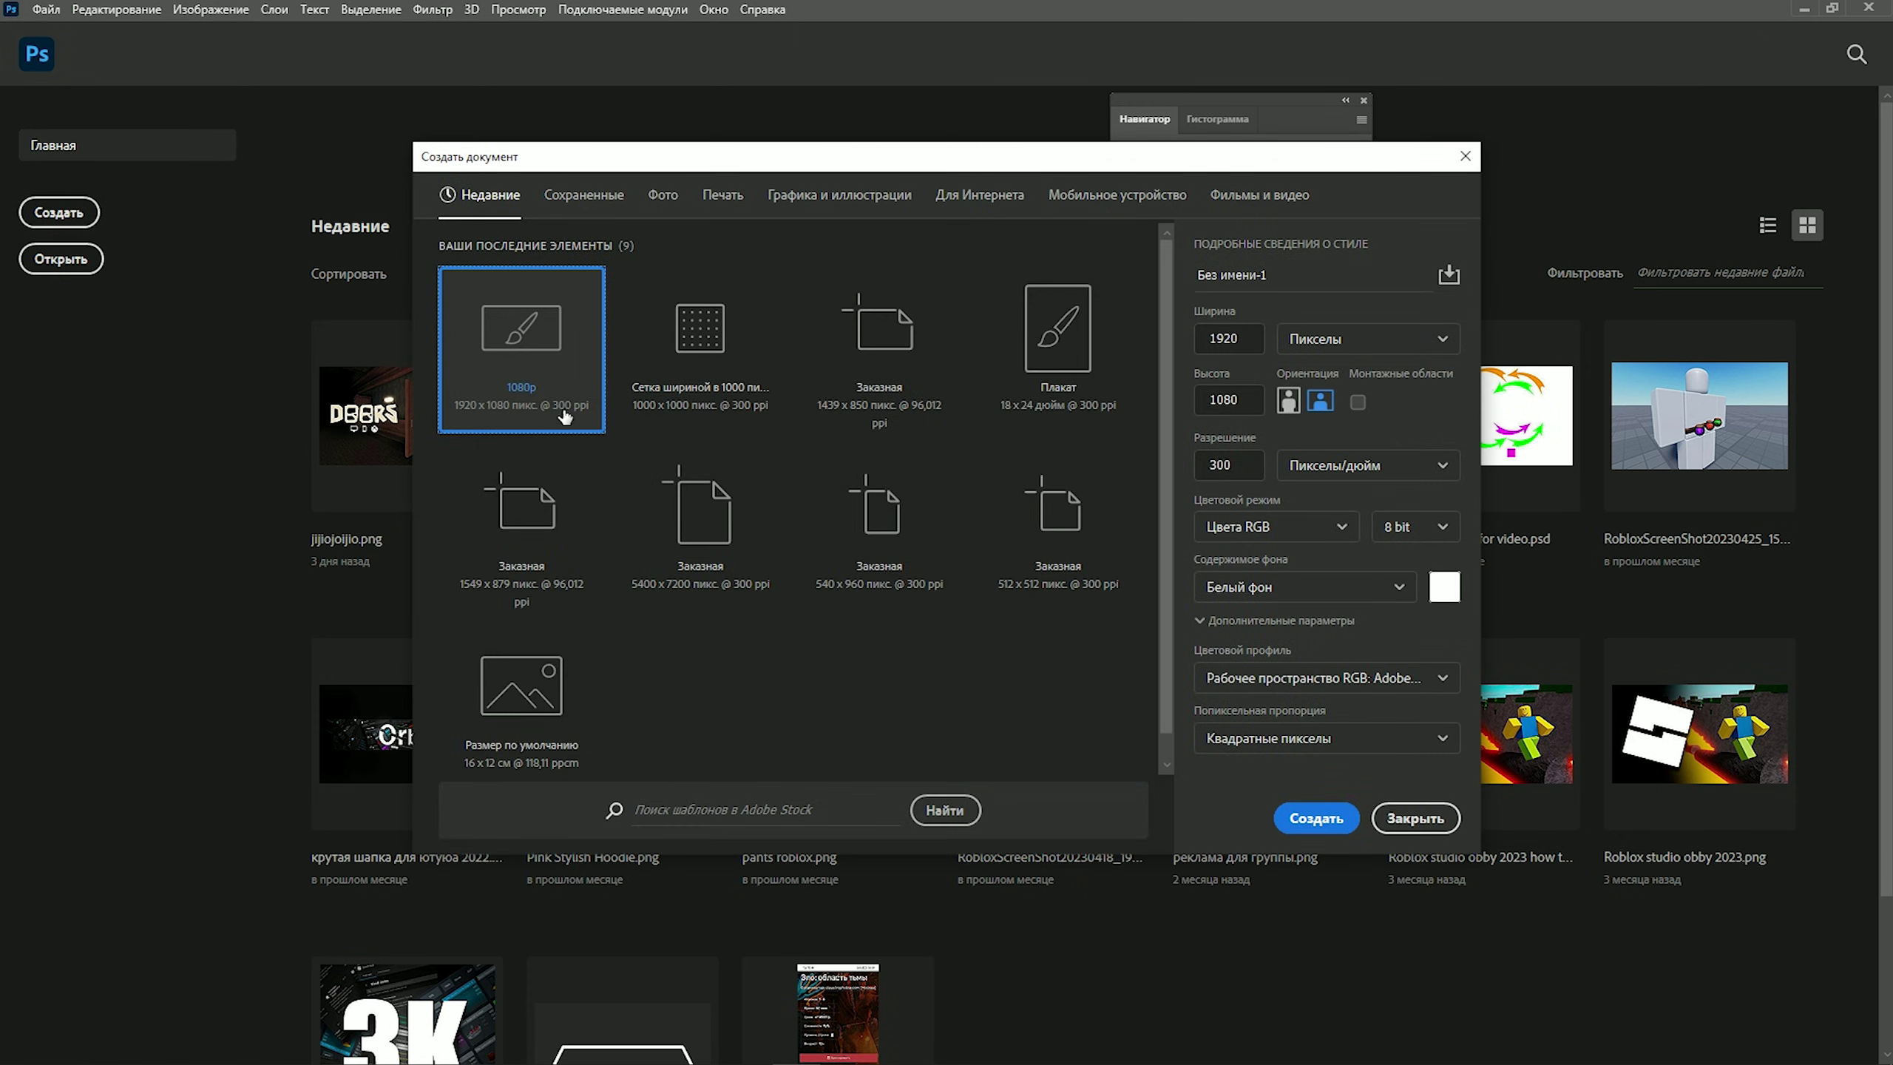
left_click(1315, 818)
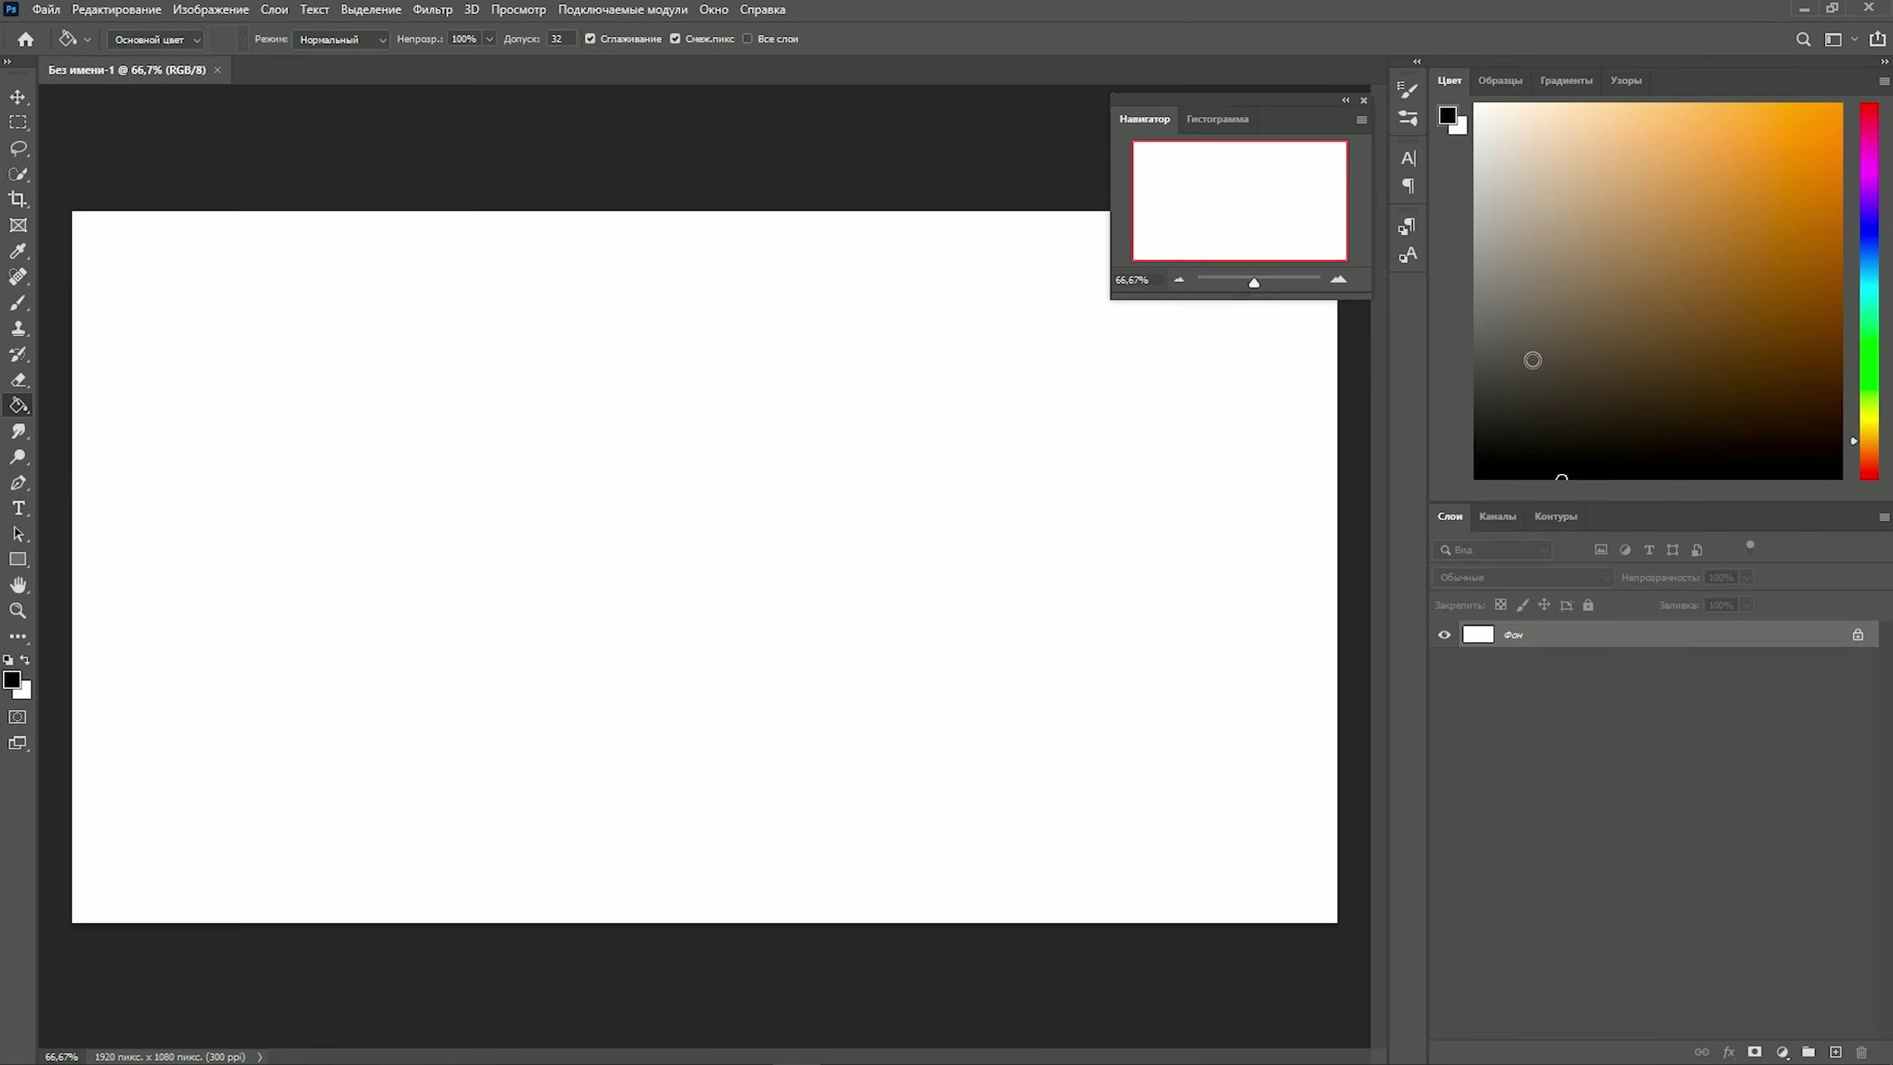
left_click(1020, 422)
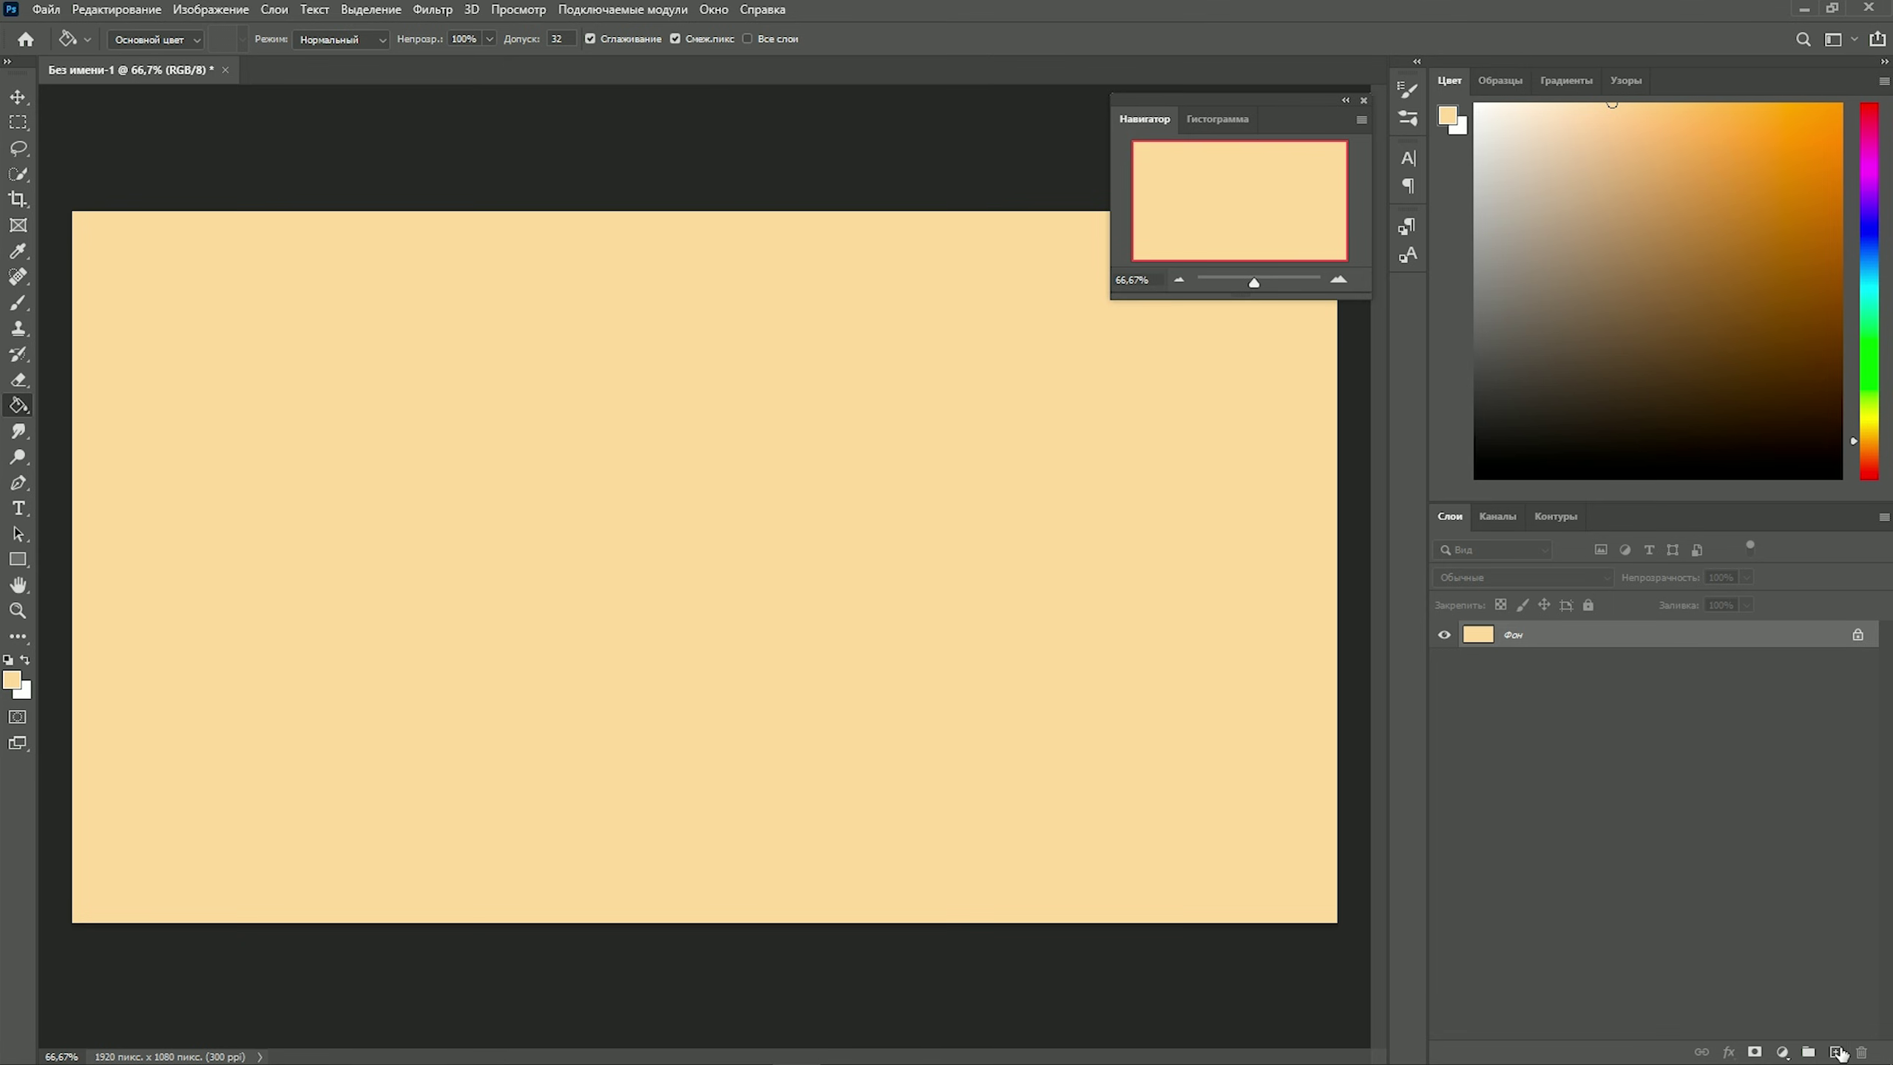
Step: Draw an elliptical selection and fill it white for the eyeball
left_click(18, 303)
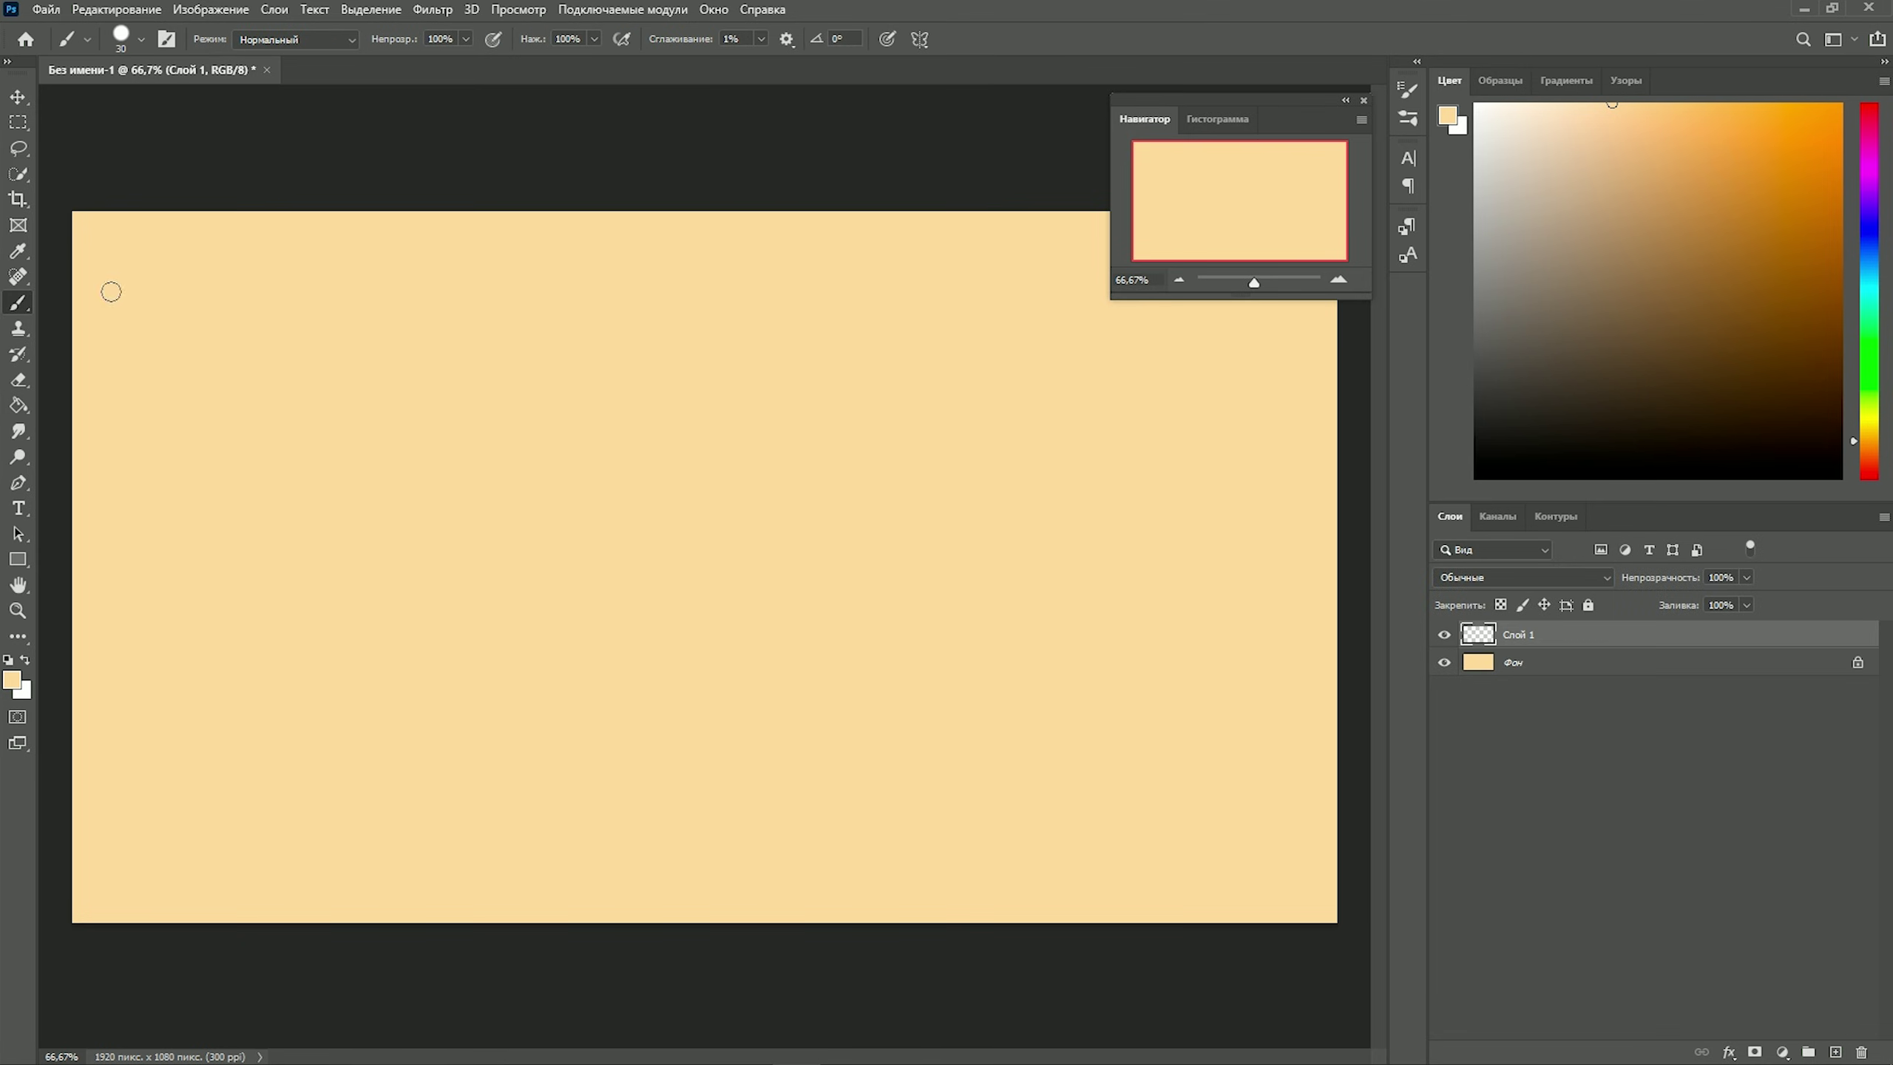
left_click(27, 123)
left_click(69, 143)
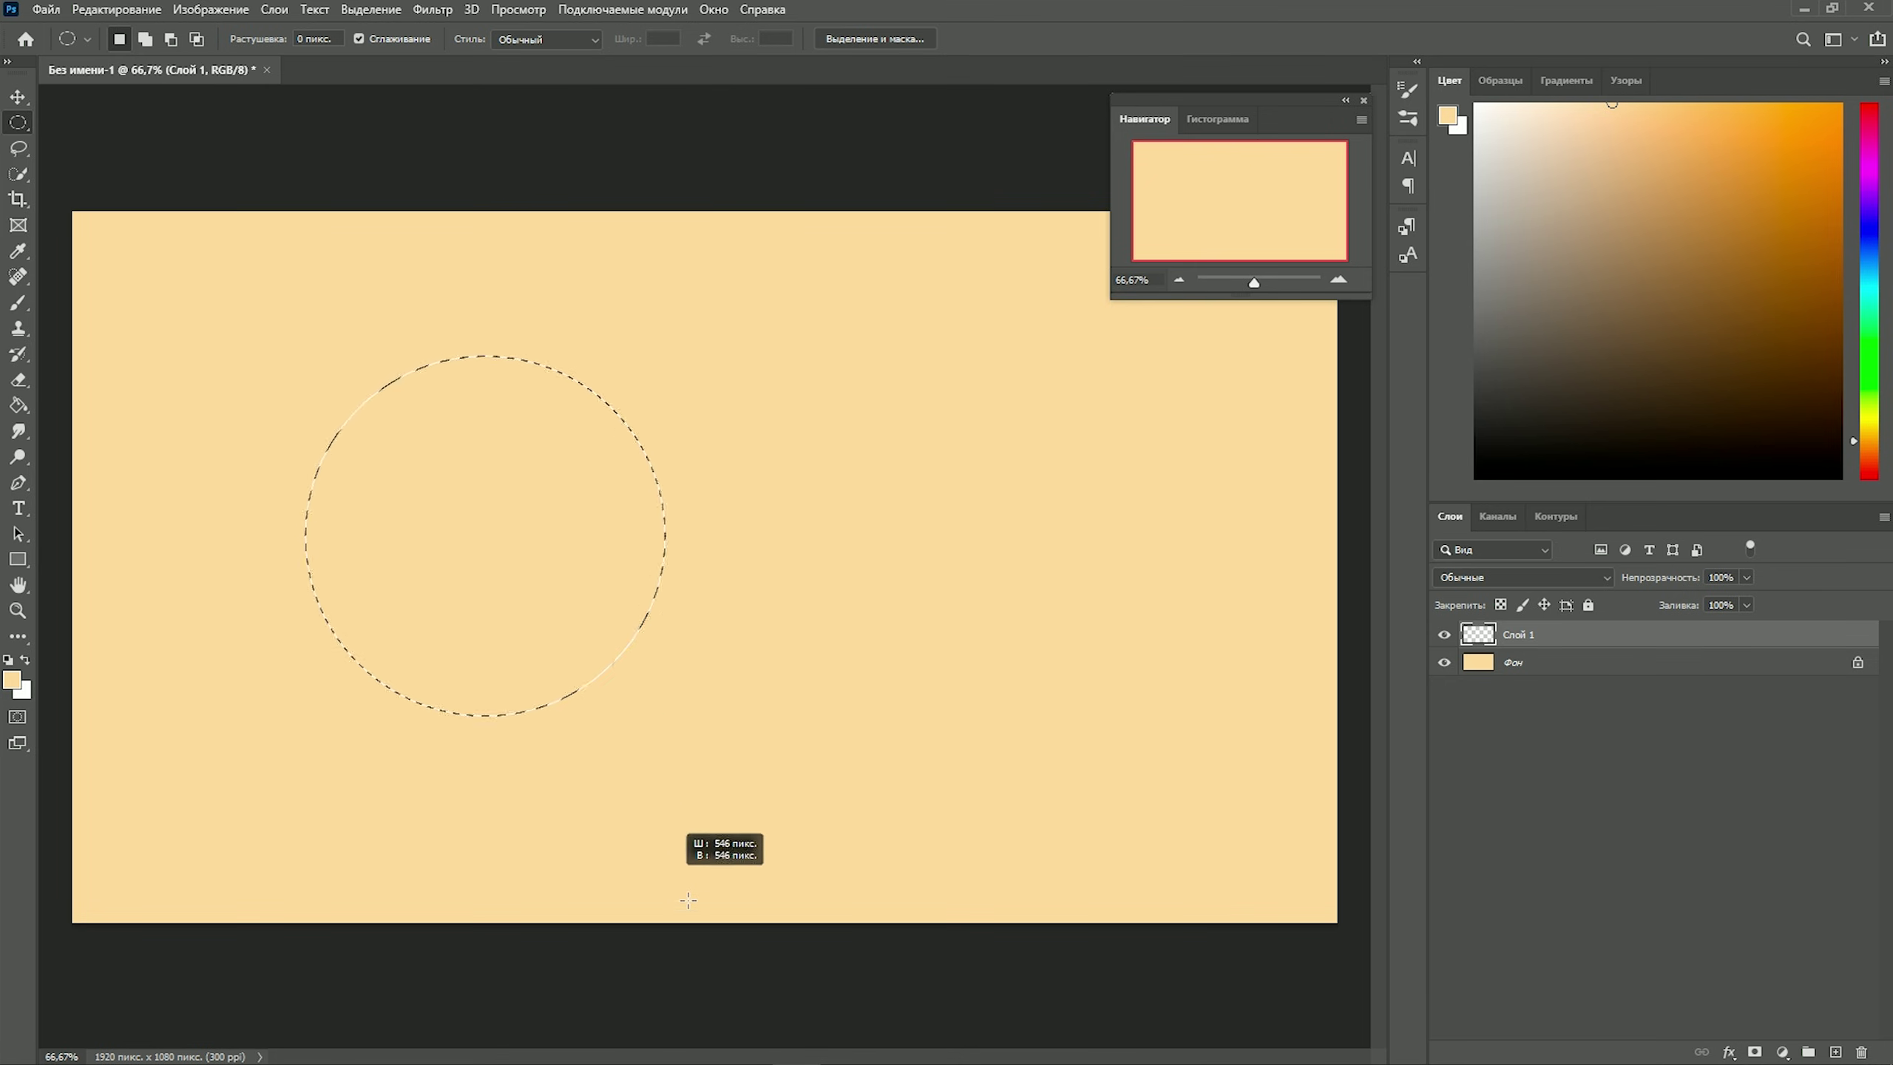
left_click(19, 407)
left_click(709, 533)
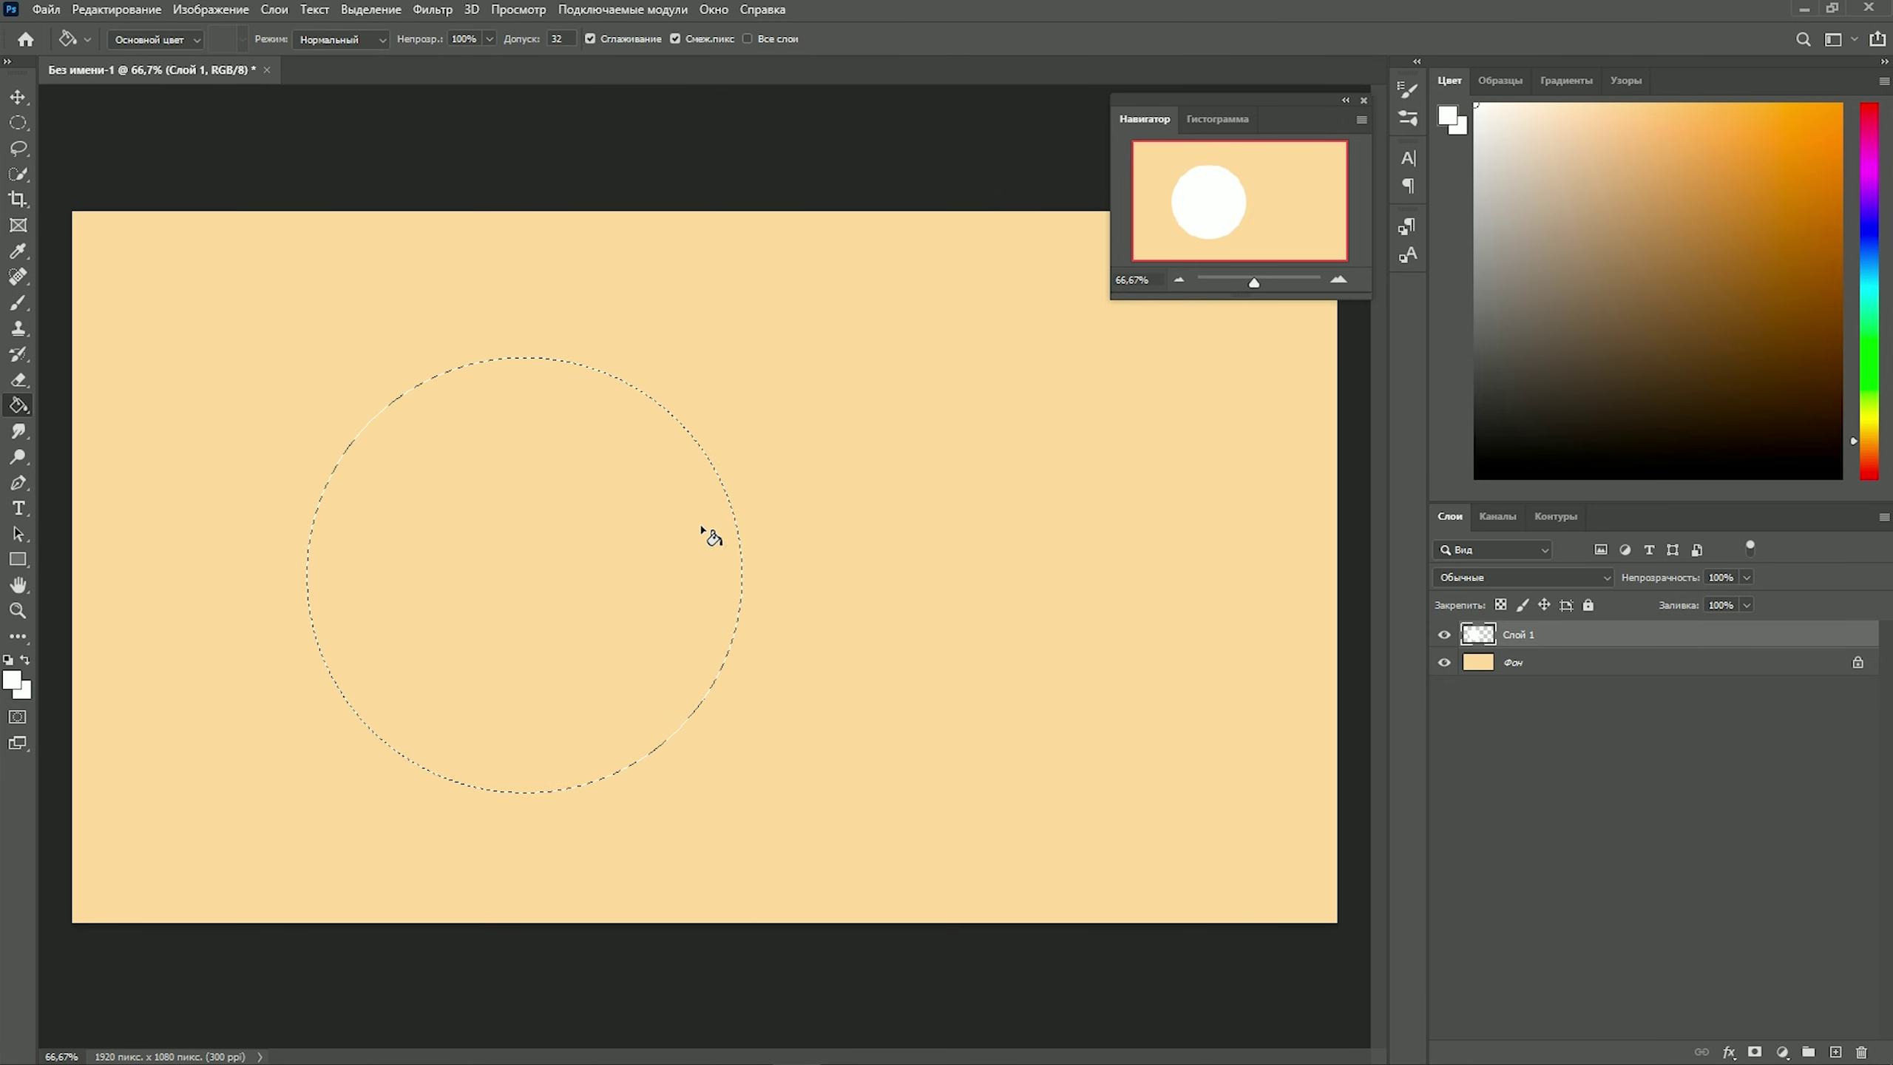
Step: Brush grey shading on the eye's right side and a black pupil in its centre
left_click(15, 303)
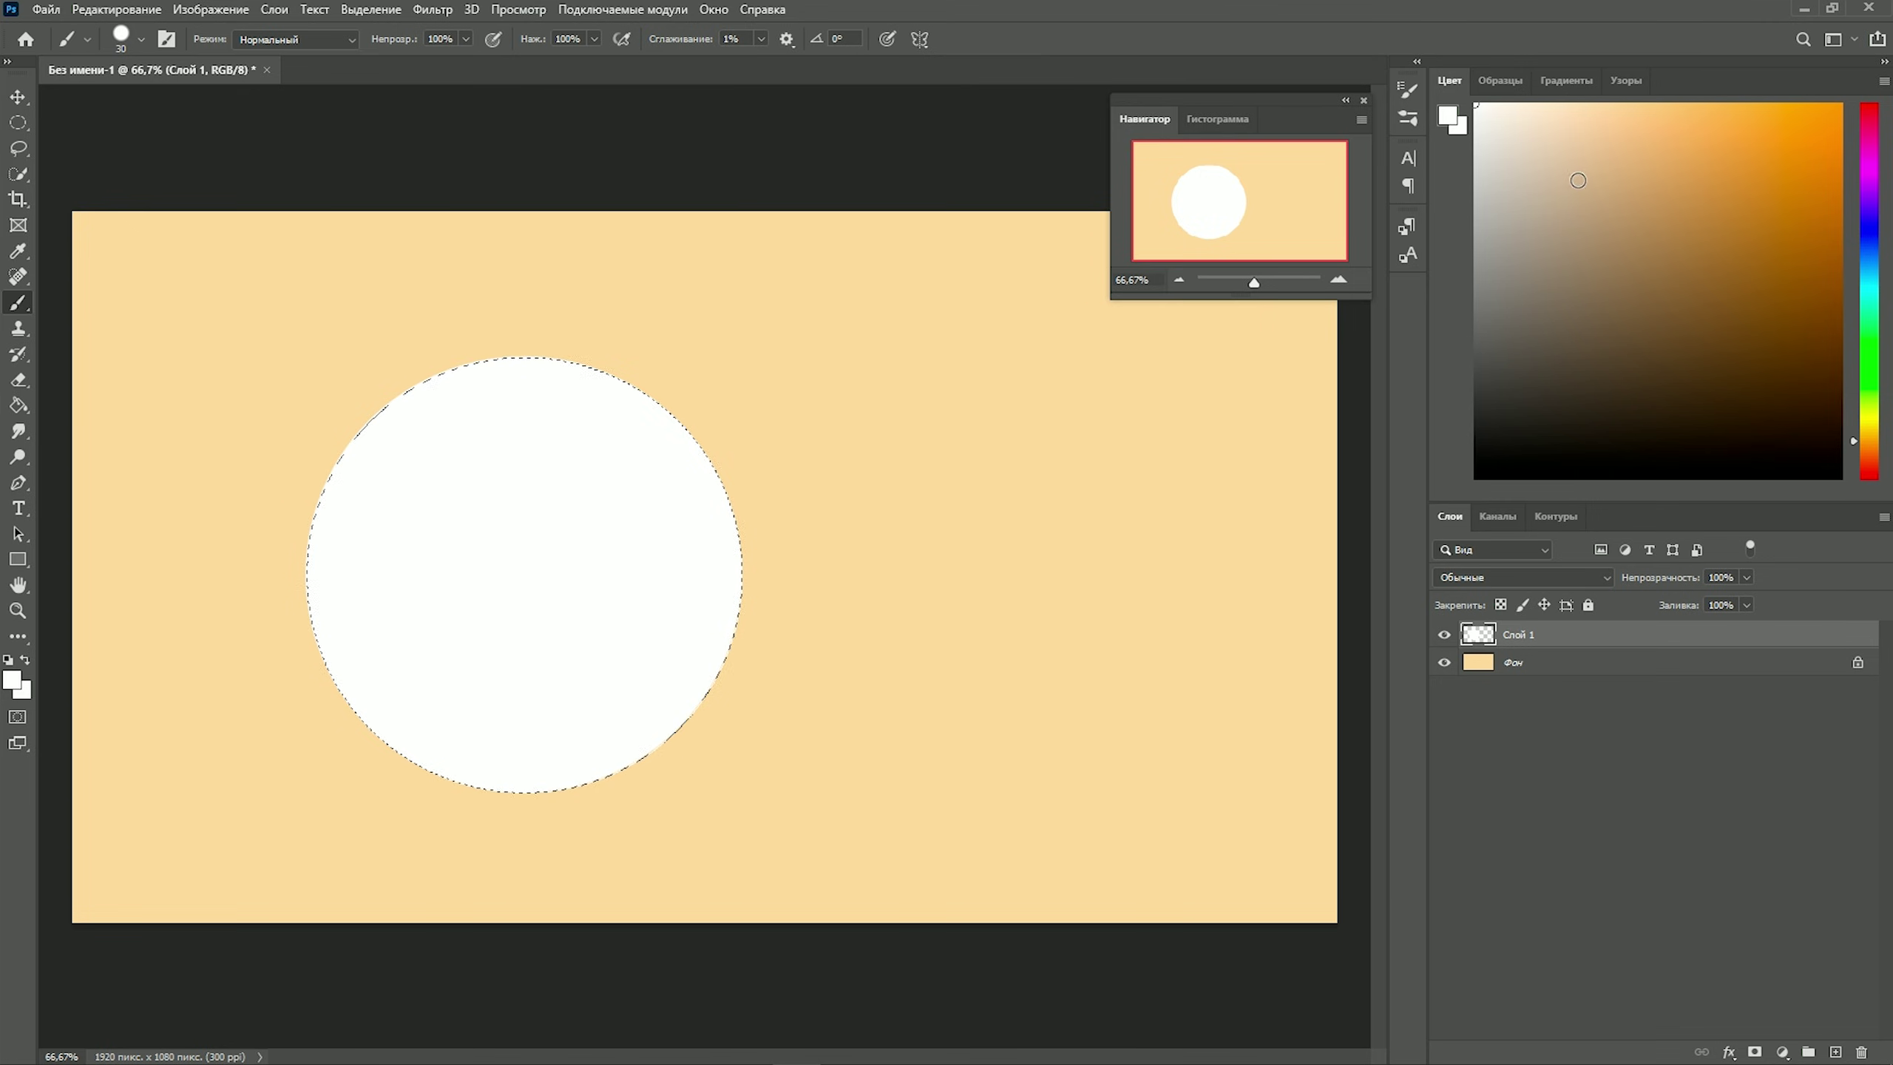
left_click_drag(738, 357, 552, 842)
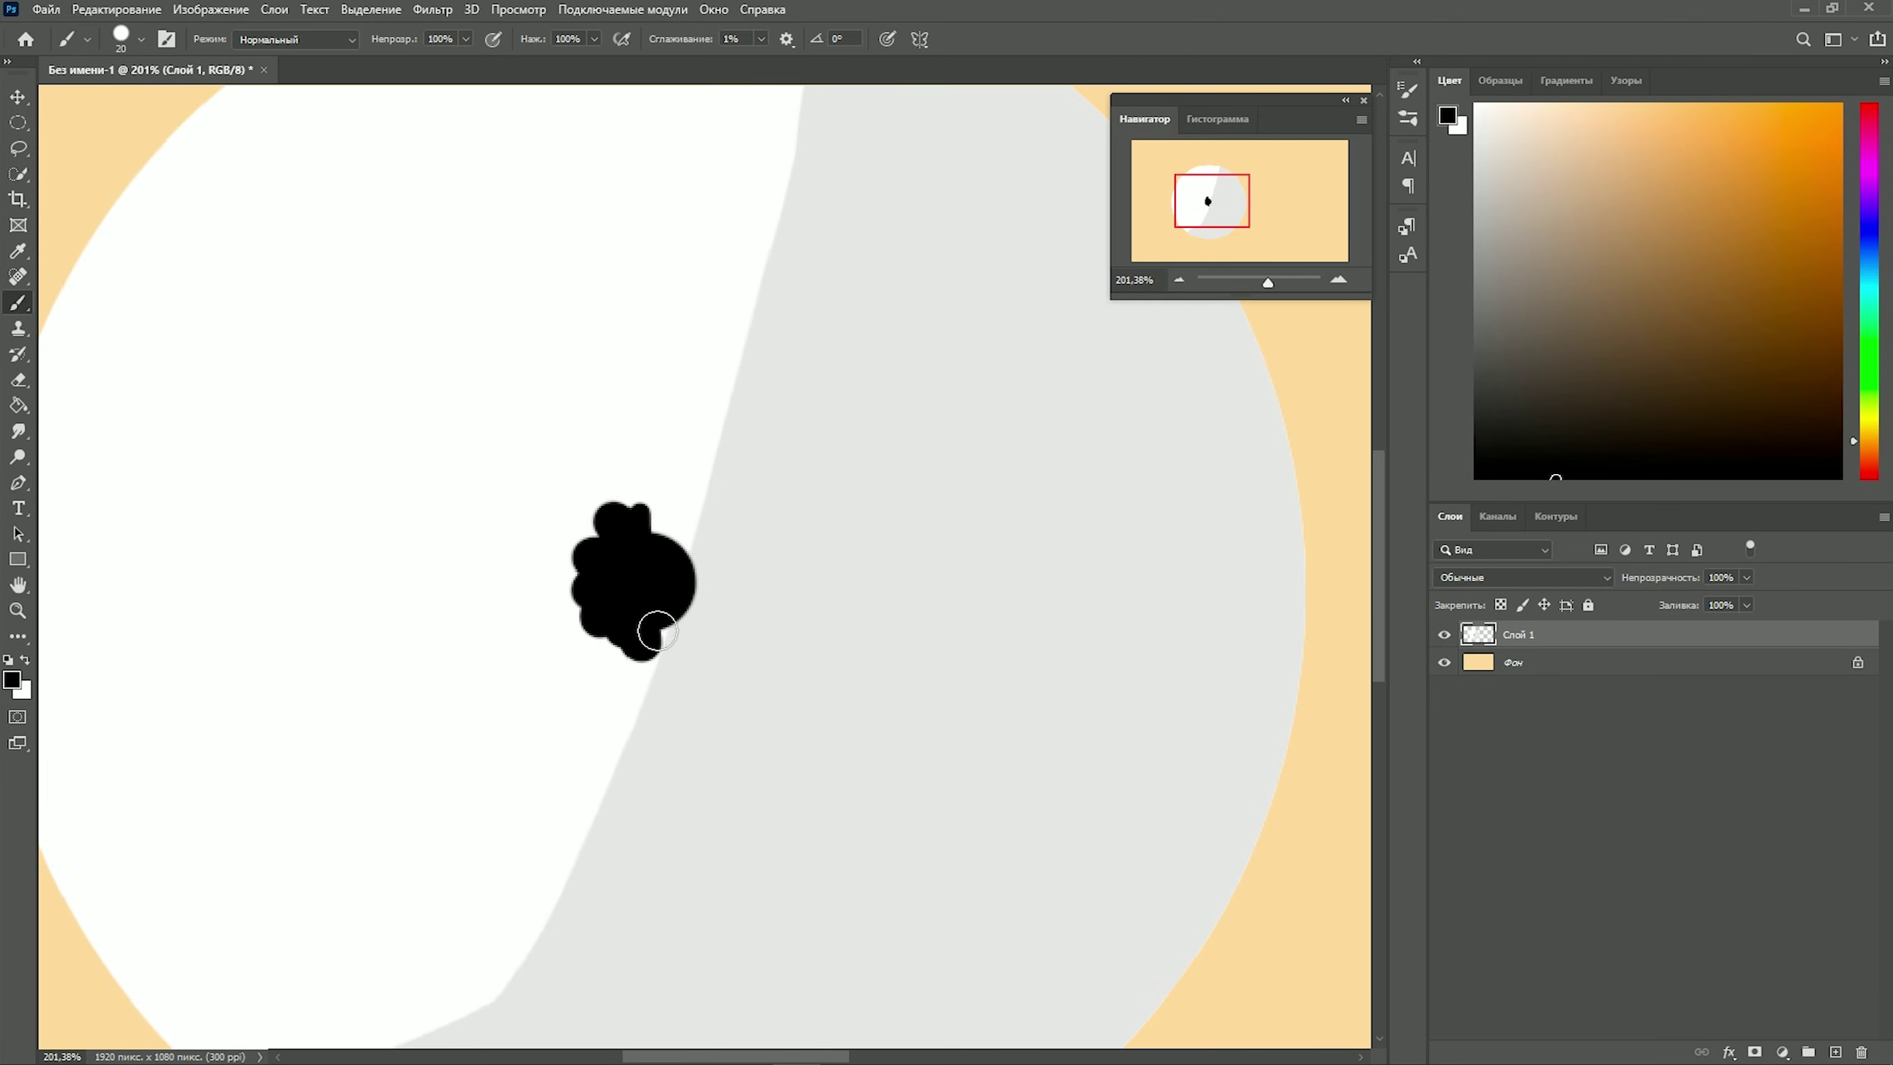
left_click_drag(682, 589, 663, 537)
left_click_drag(1267, 282, 1259, 286)
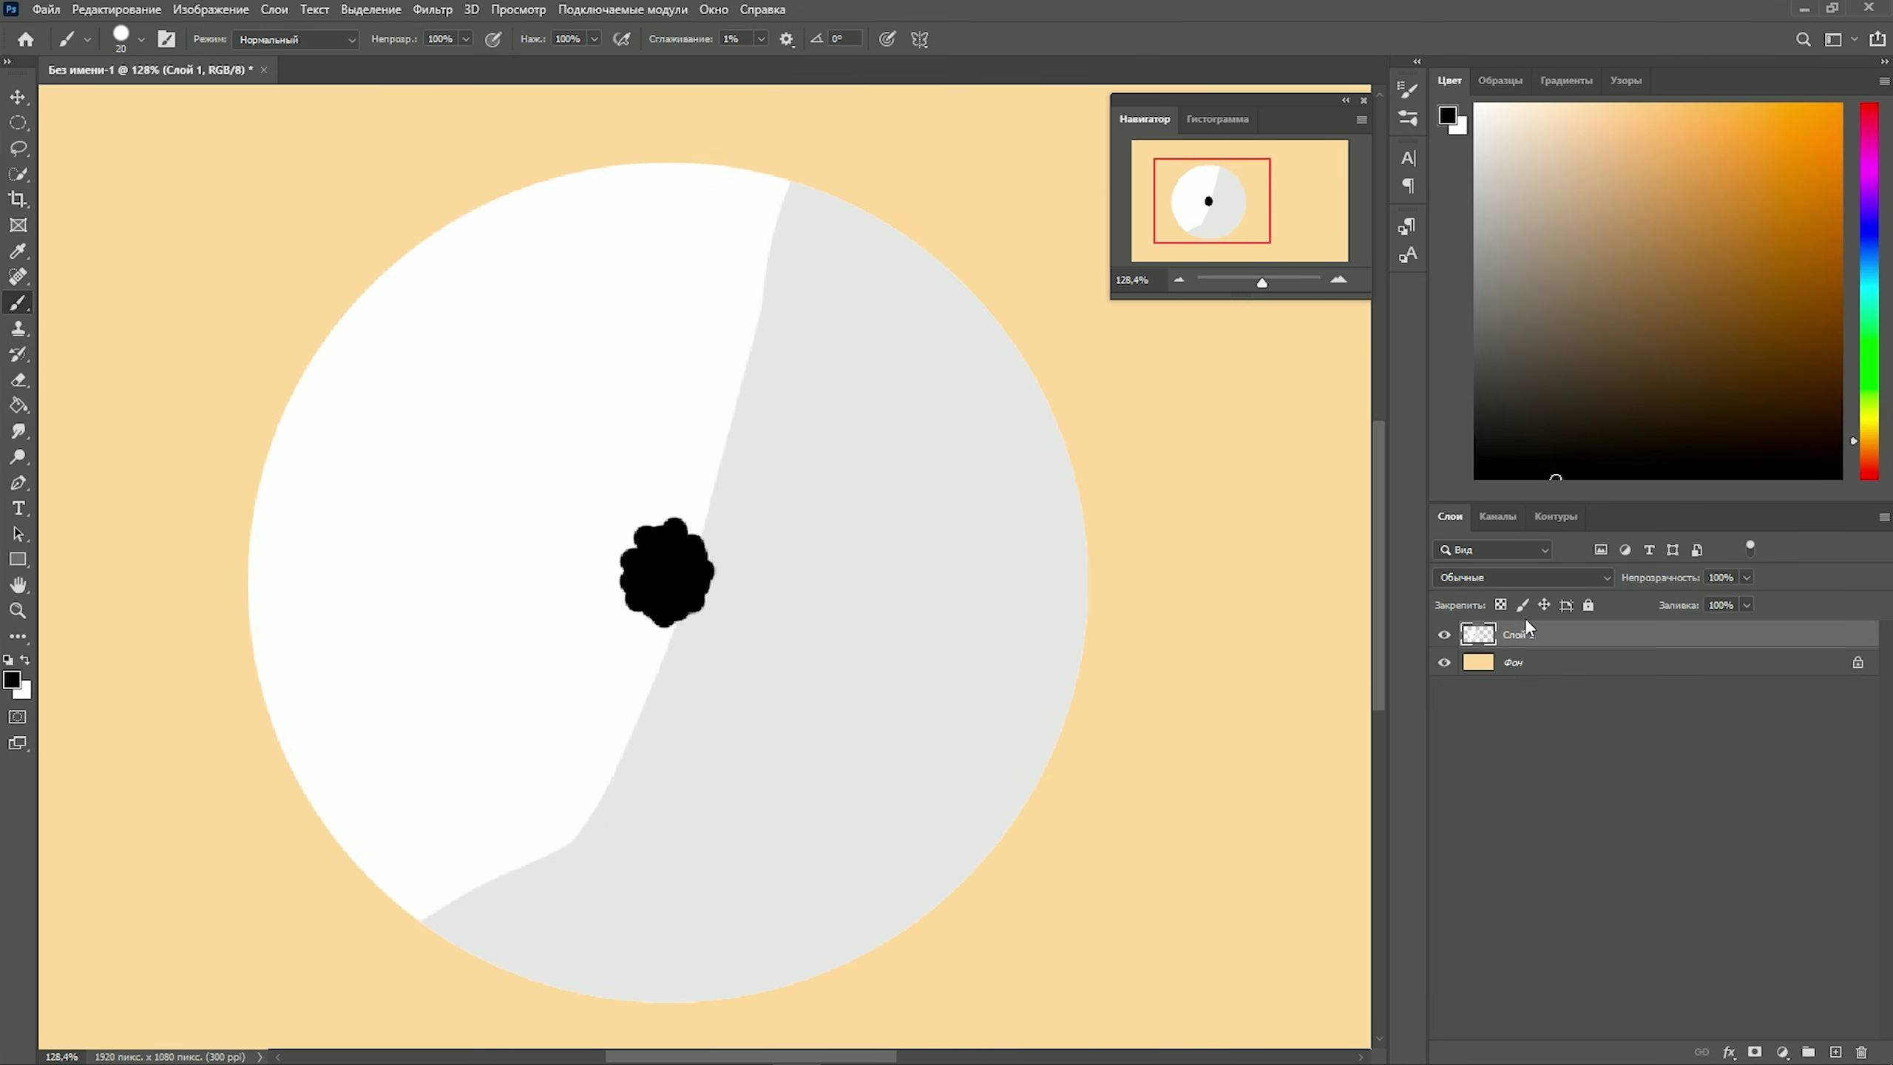
Step: Give the eye layer a black Stroke layer style
double_click(1552, 635)
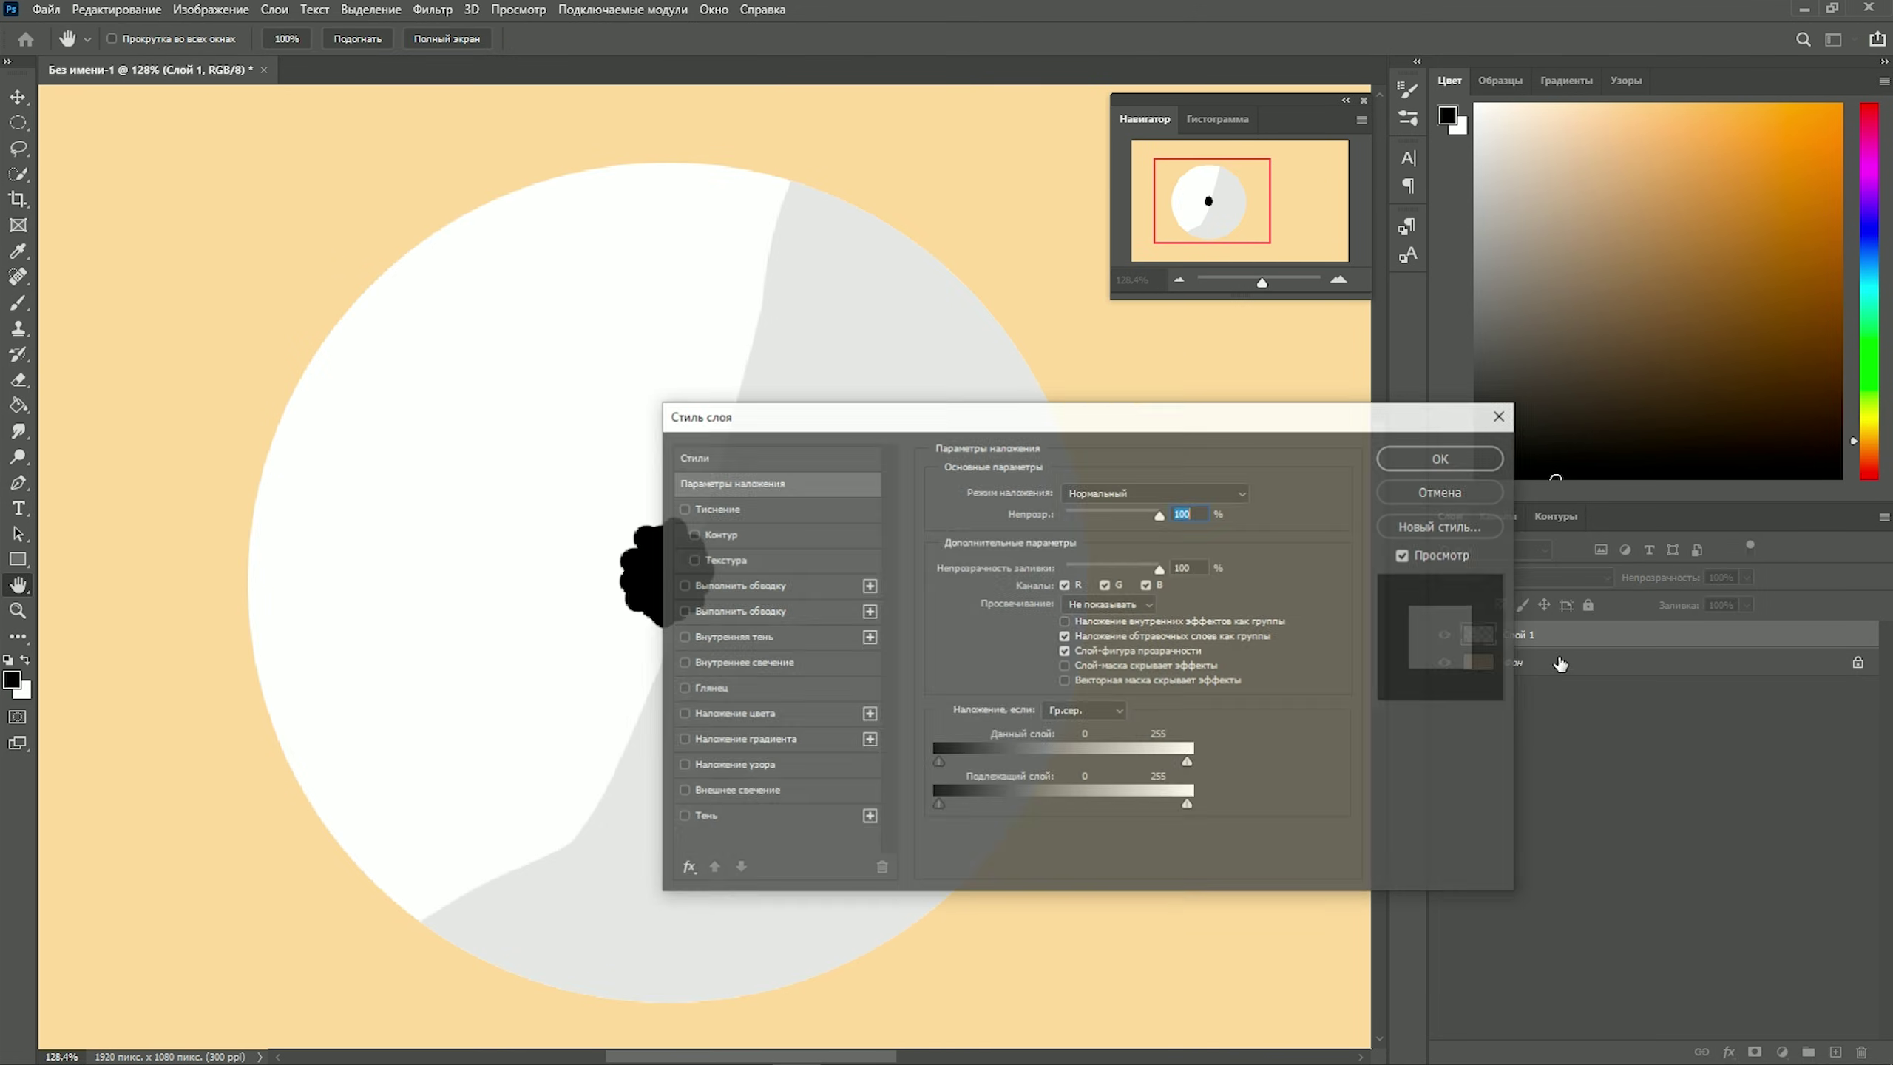
left_click(683, 610)
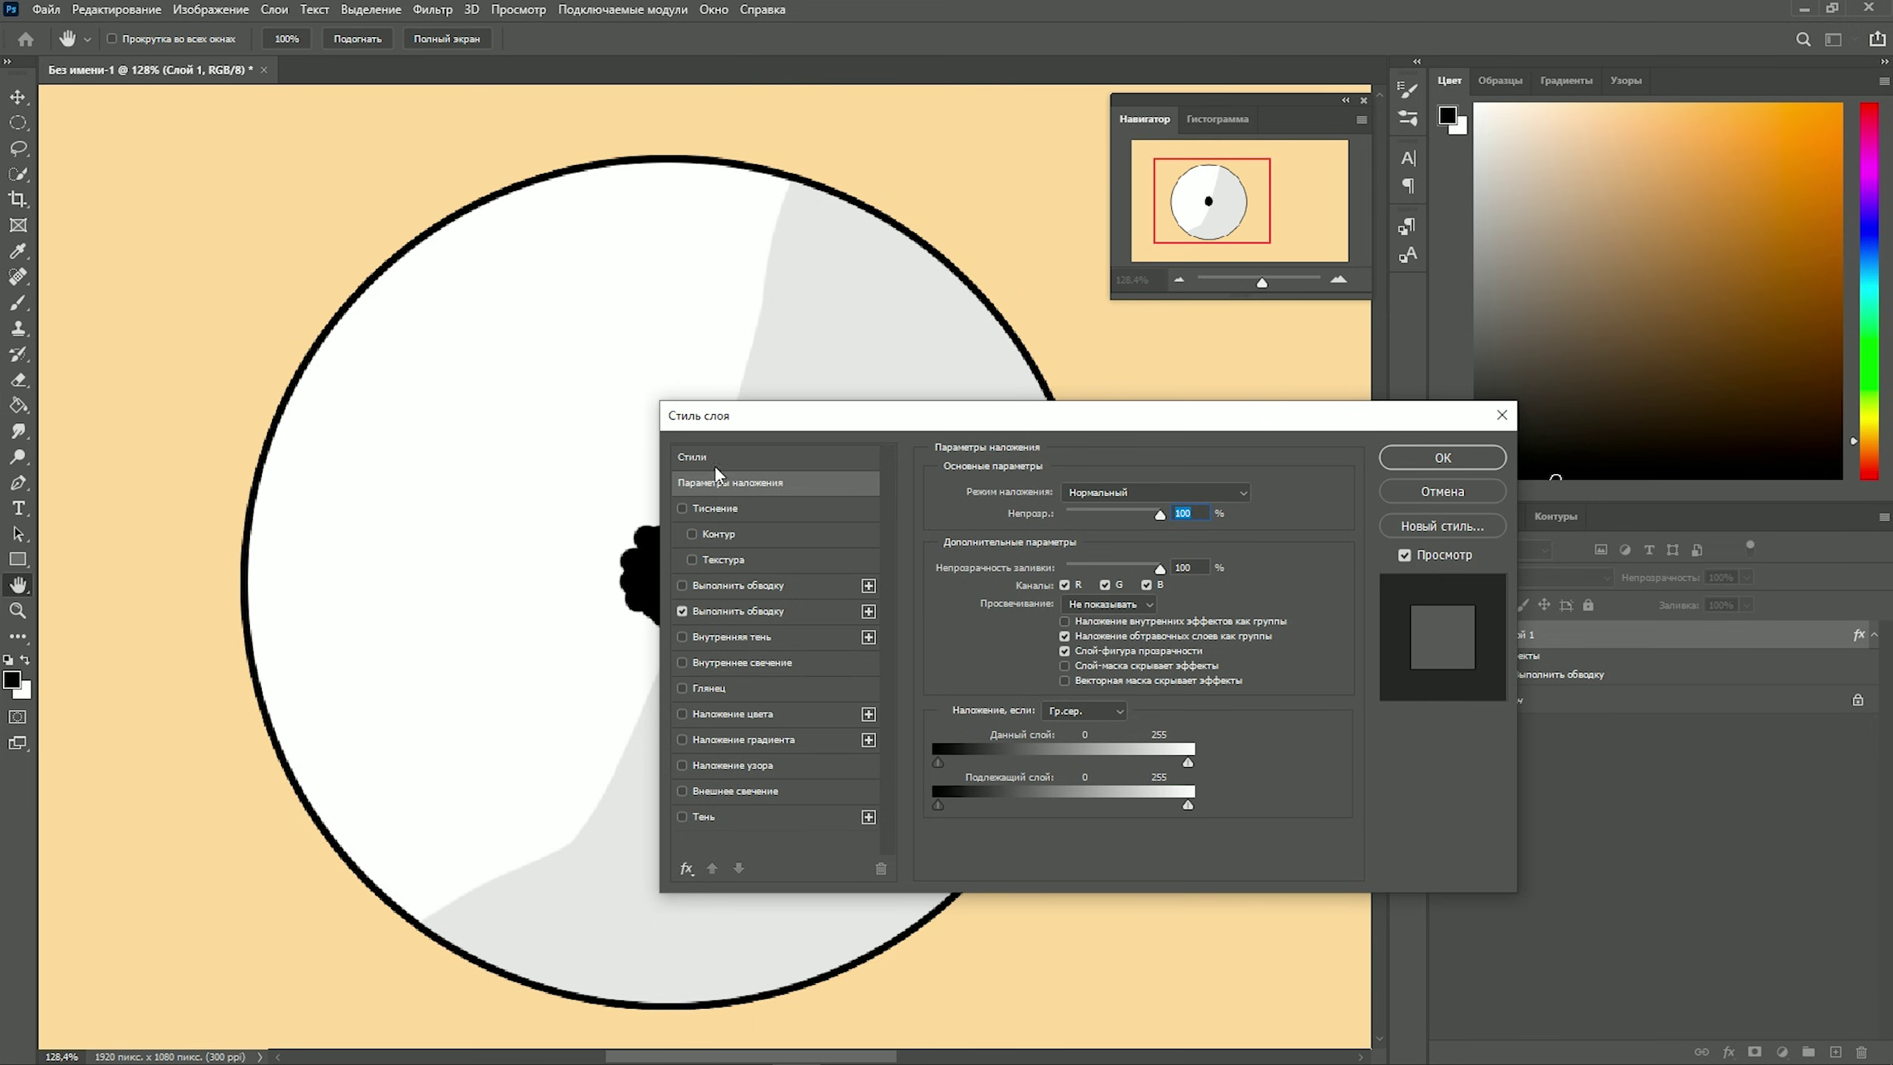
left_click(1443, 457)
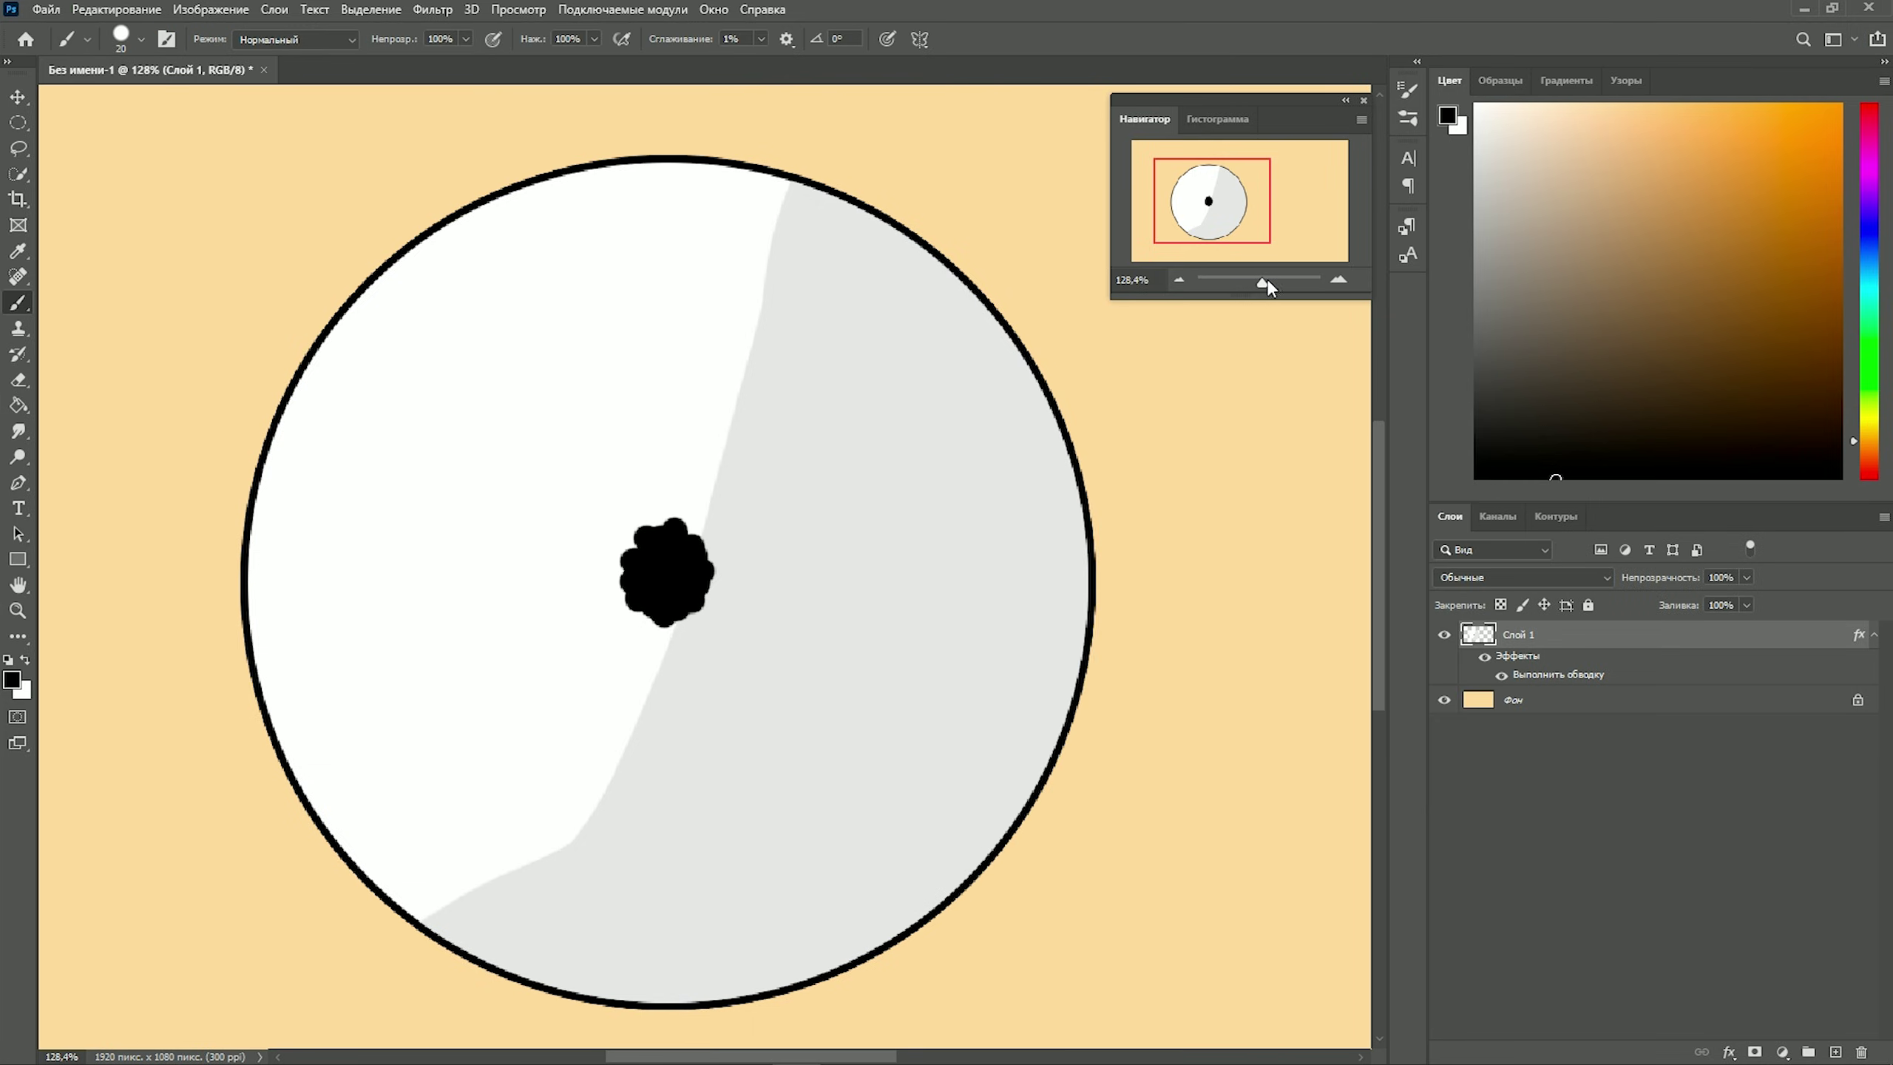
mouse_move(1269, 281)
left_mouse_down()
mouse_move(1283, 289)
mouse_move(1256, 291)
left_mouse_up()
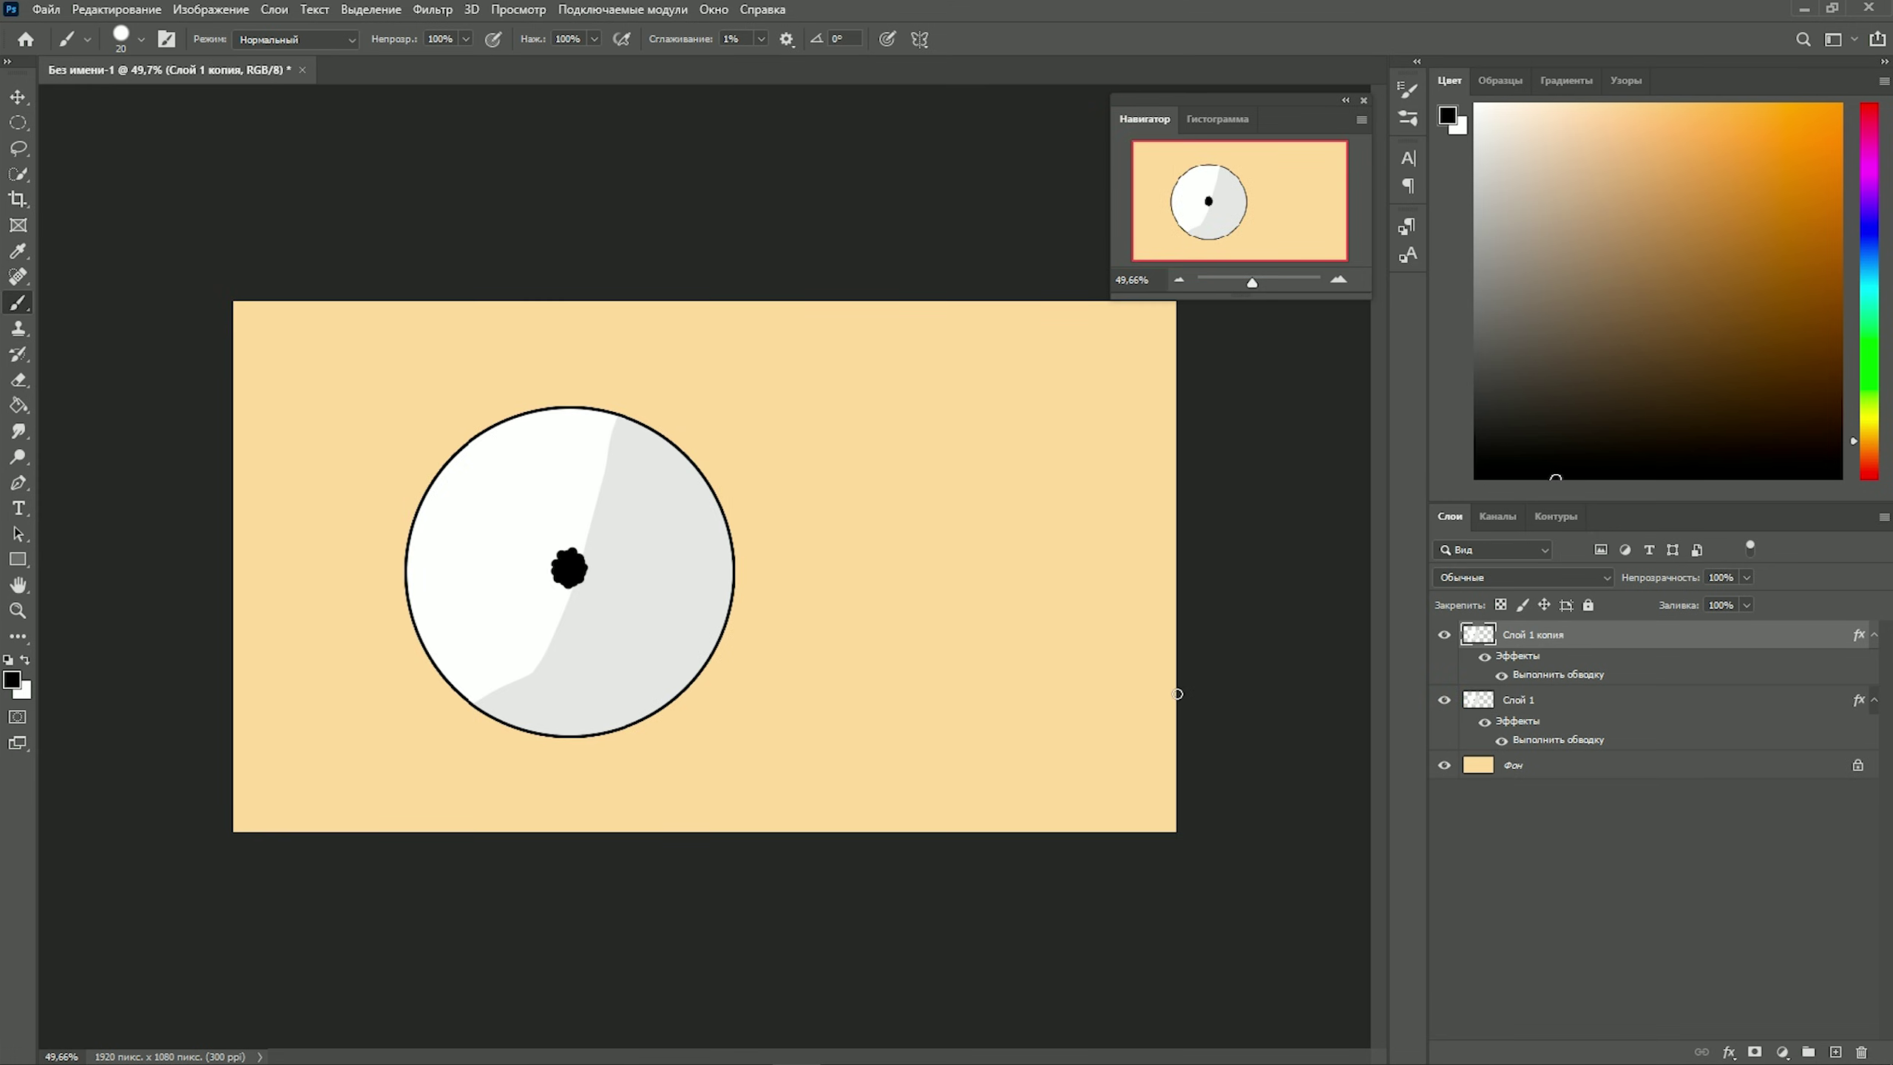
Step: Move the copied eye to the right of the original with Free Transform
key("ctrl+t")
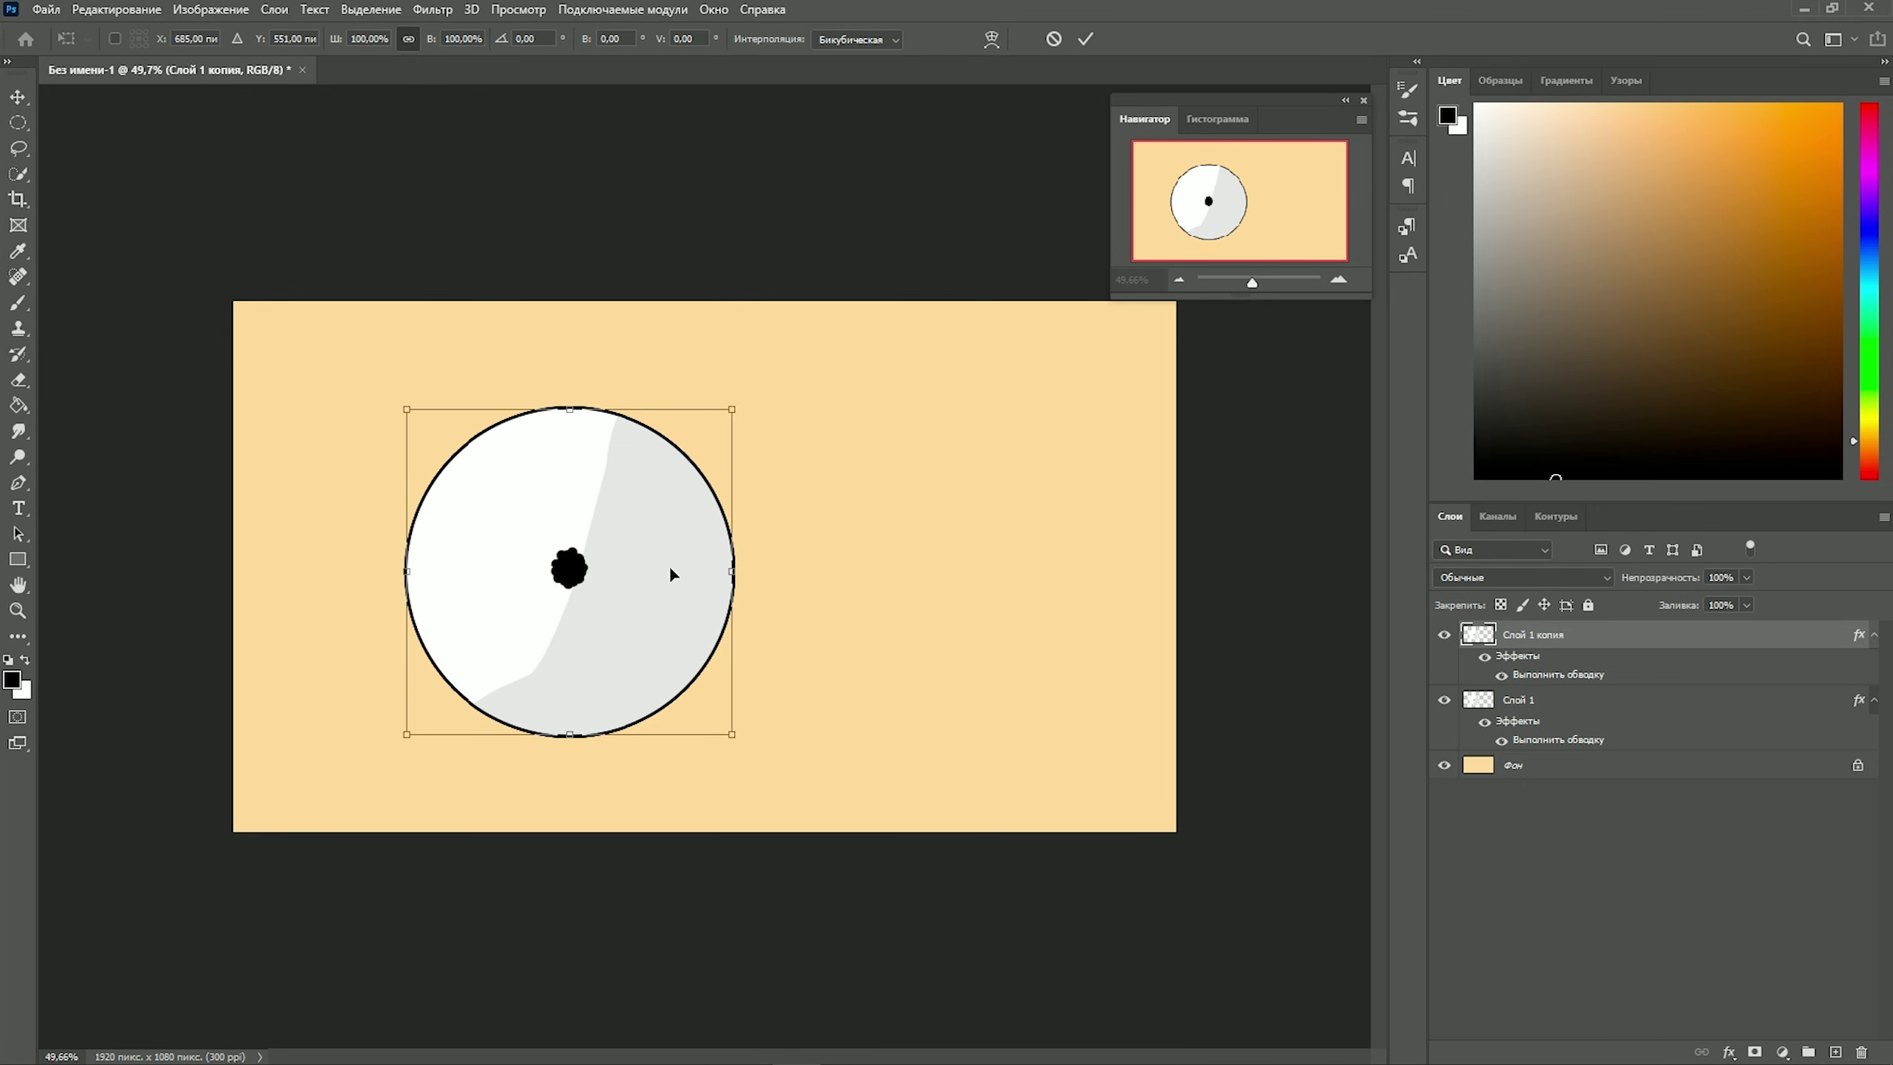
left_click_drag(669, 565, 1089, 573)
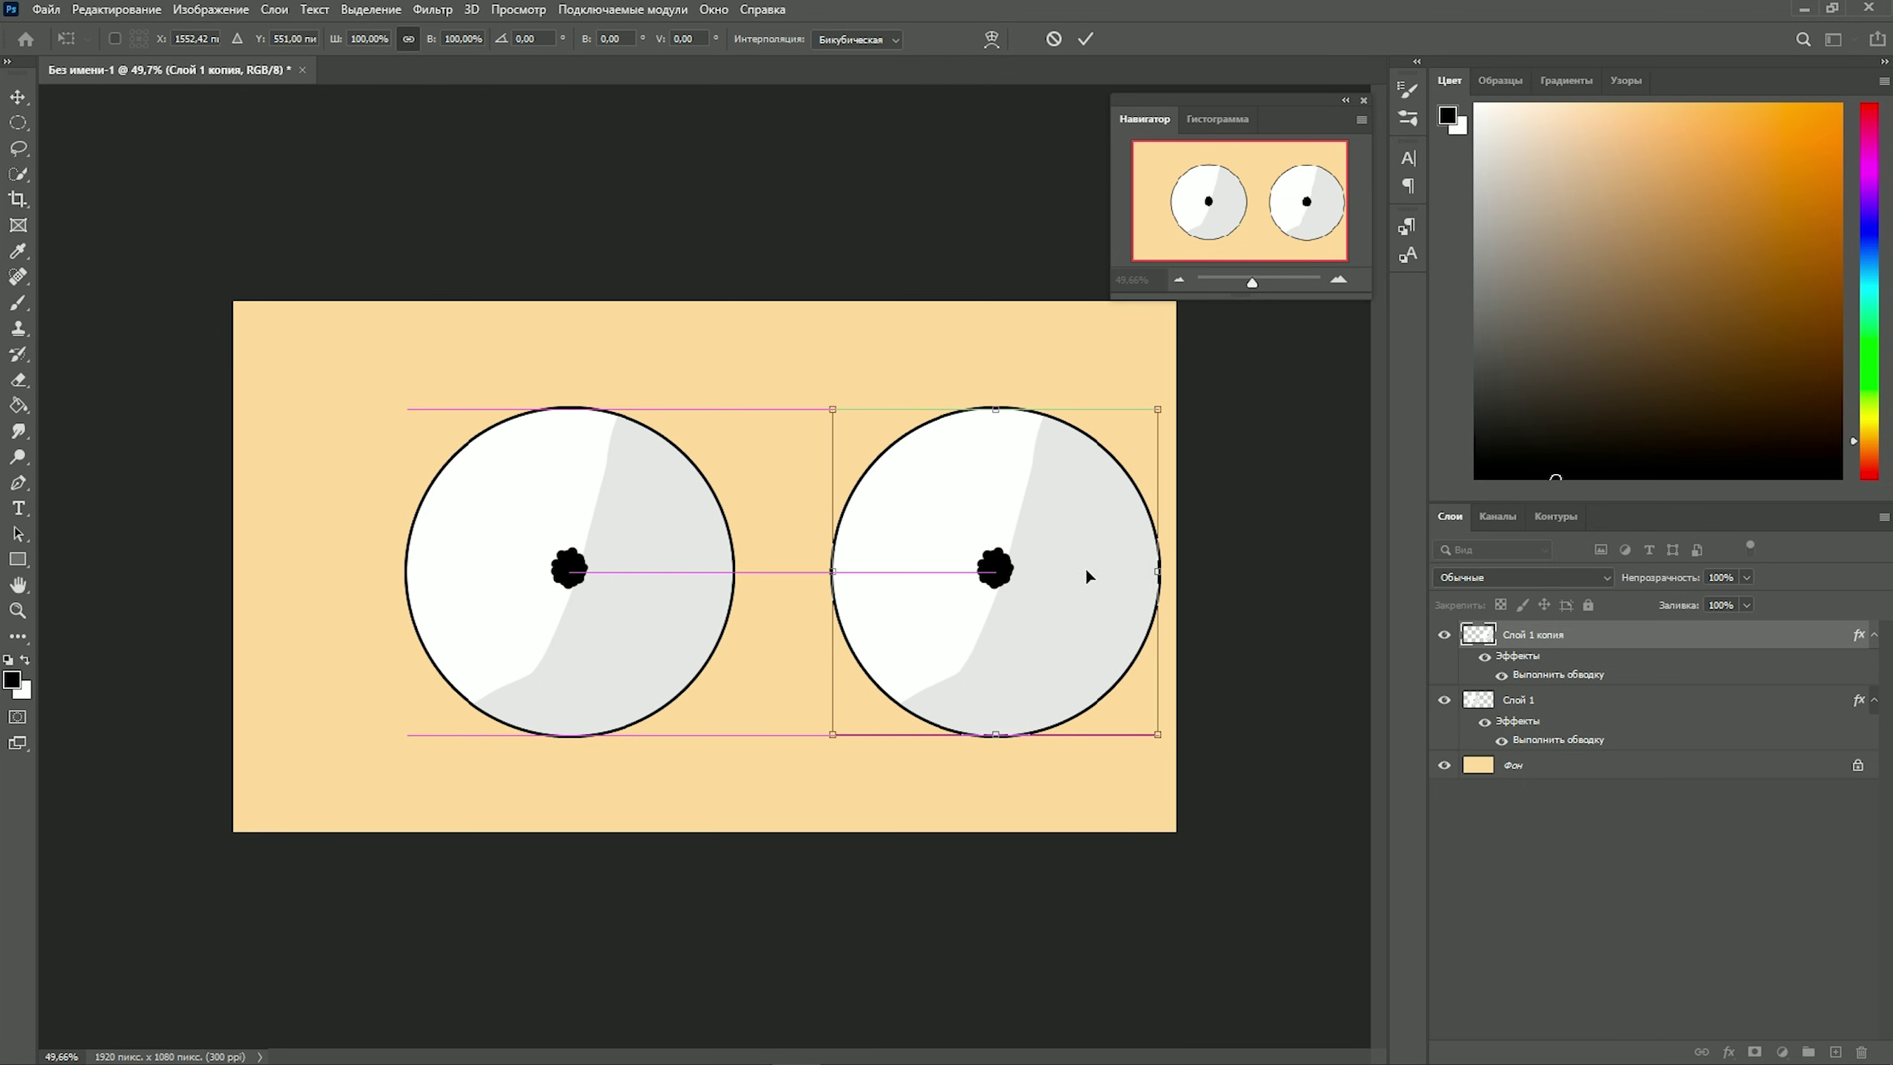
left_click(26, 107)
Step: Scale both eyes down to about 57%, move them up, and add an empty Layer 2
left_click(1521, 700, "ctrl")
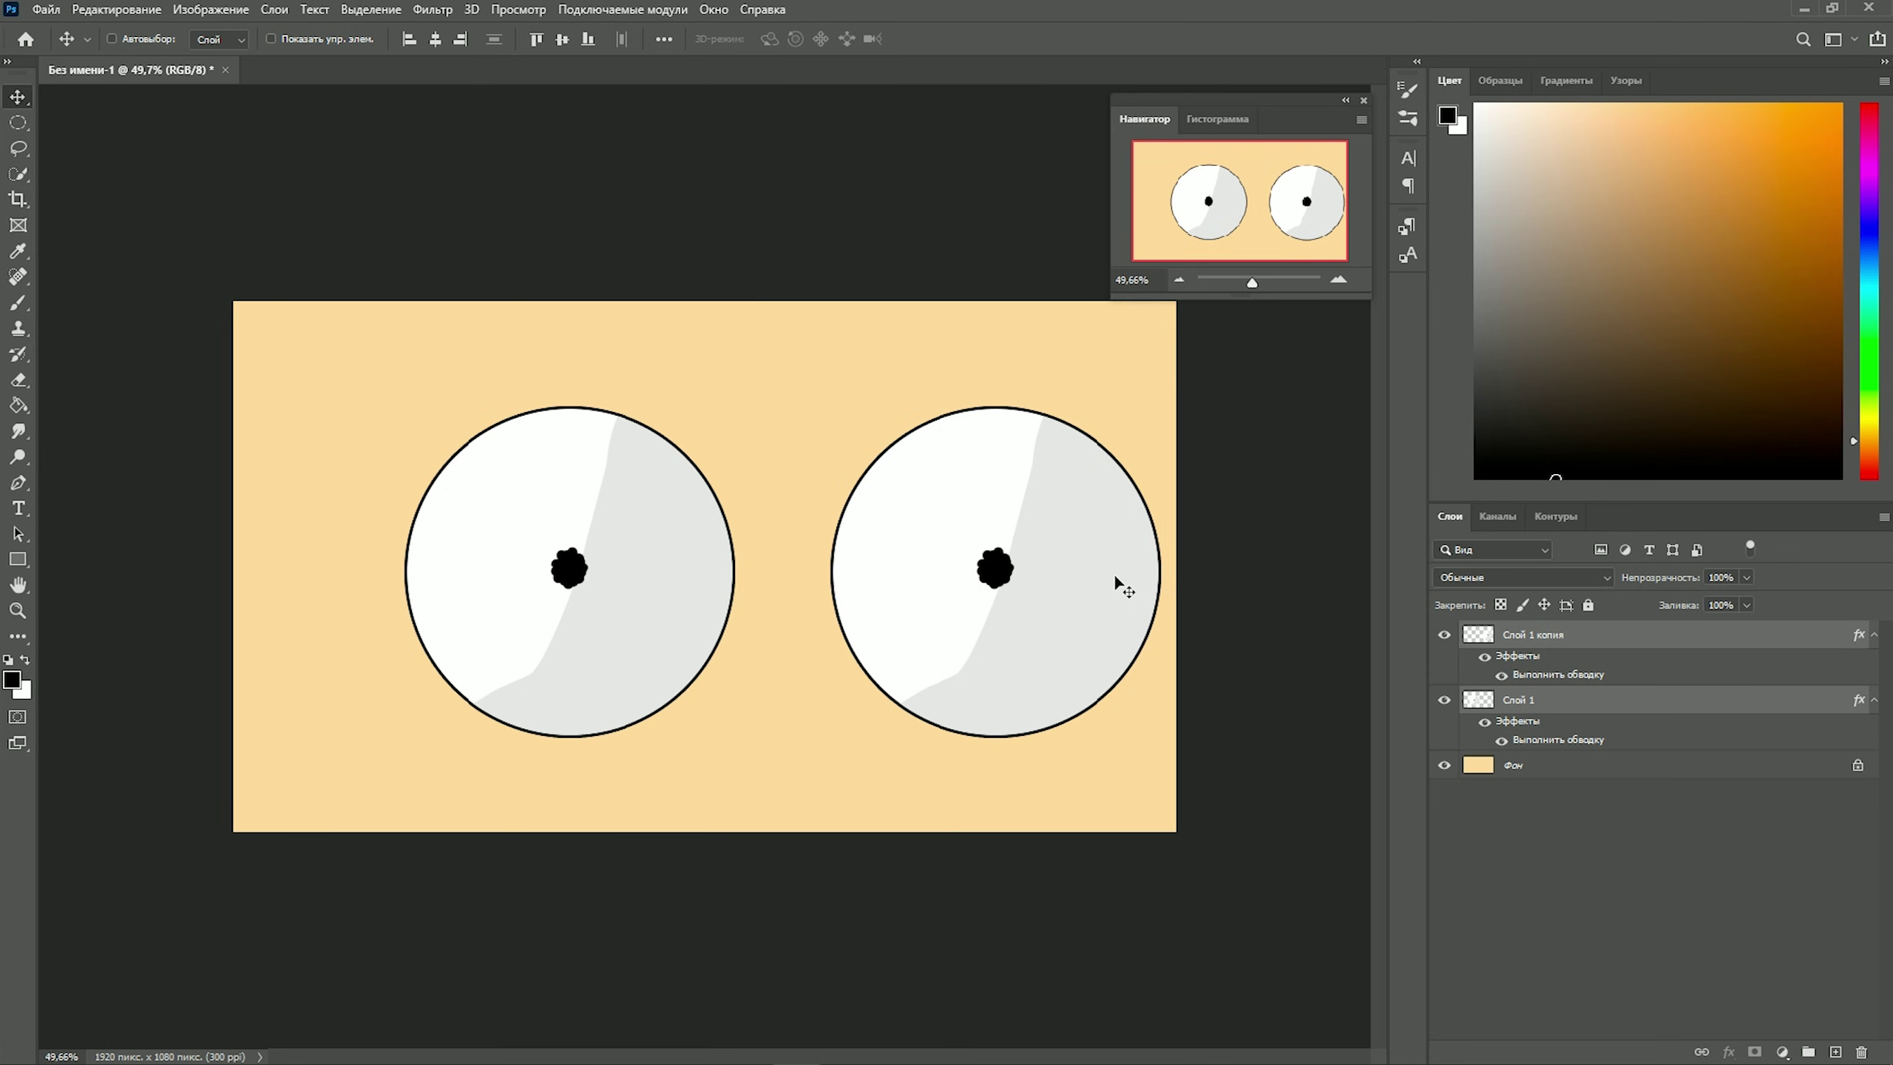
key("ctrl+t")
left_click_drag(781, 414, 782, 531)
mouse_move(868, 619)
left_mouse_down()
mouse_move(905, 506)
mouse_move(934, 489)
left_mouse_up()
left_click(15, 97)
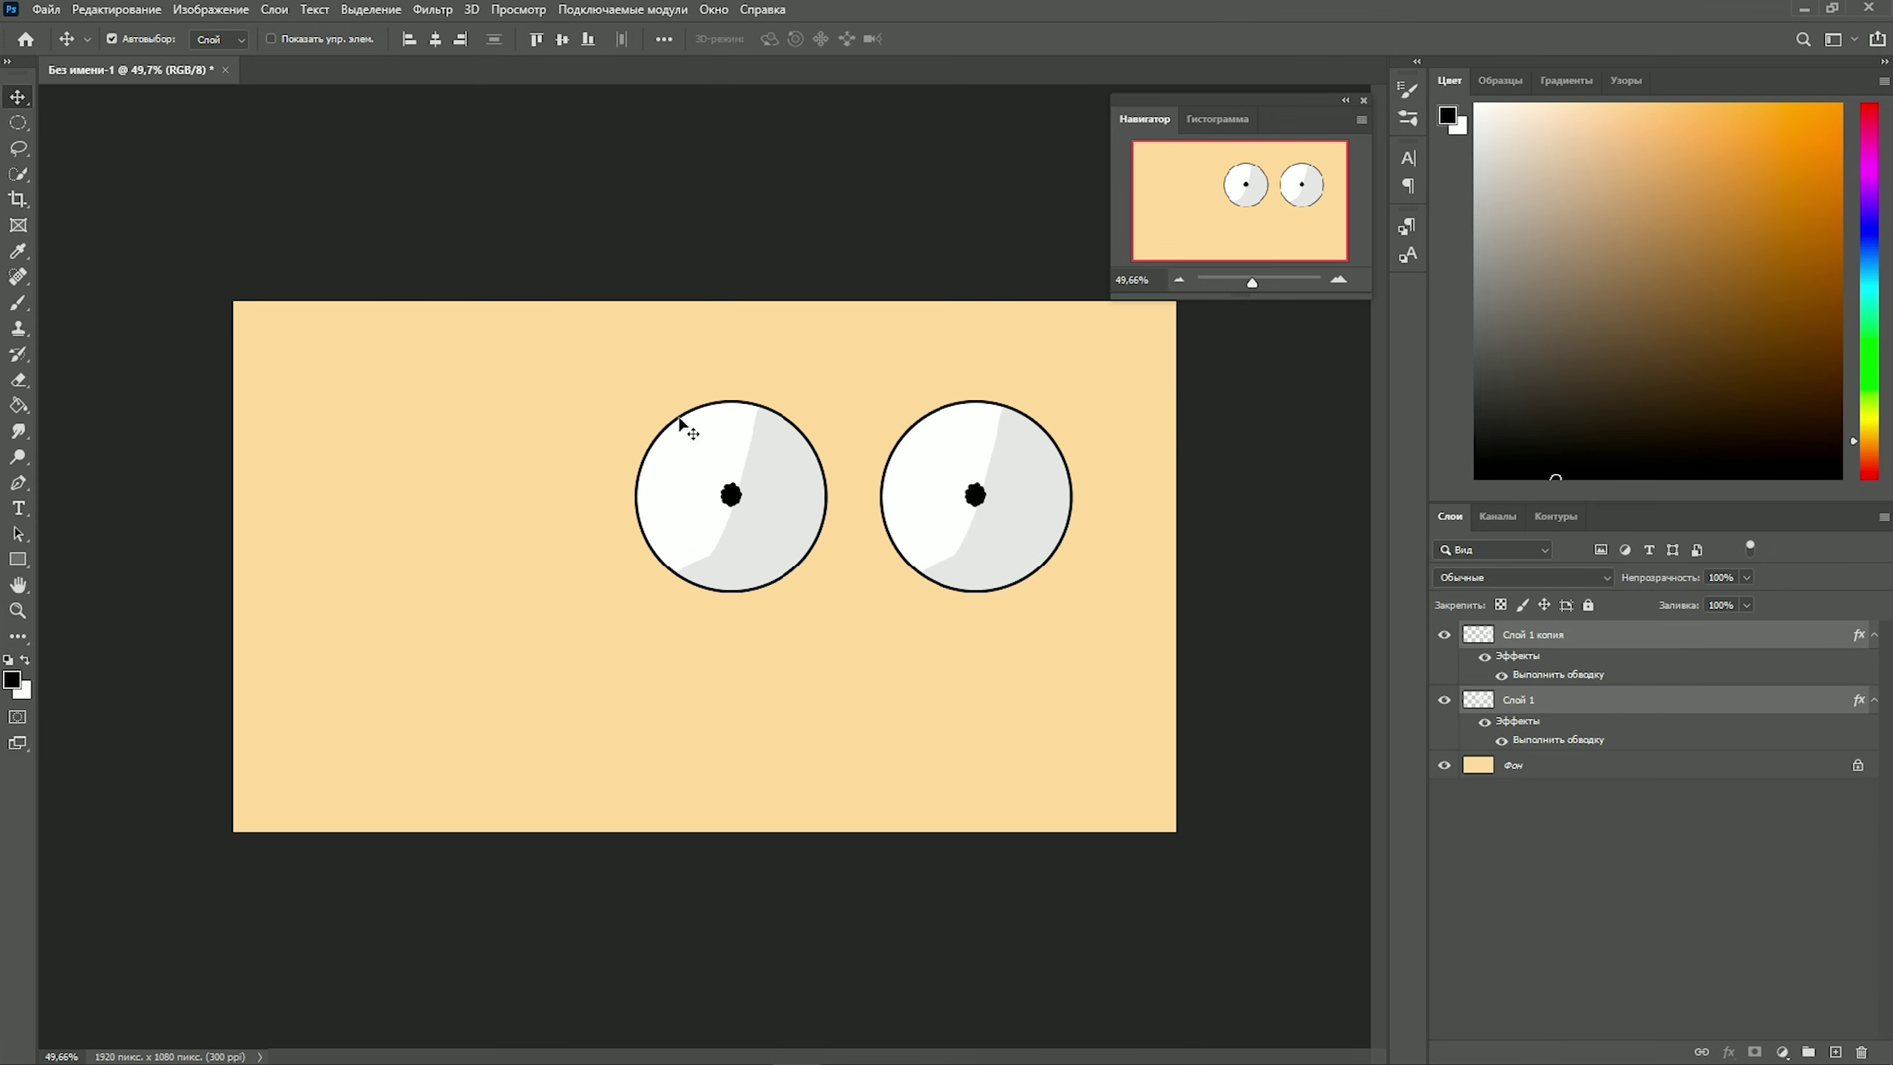
left_click_drag(734, 507, 699, 508)
left_click(1834, 1052)
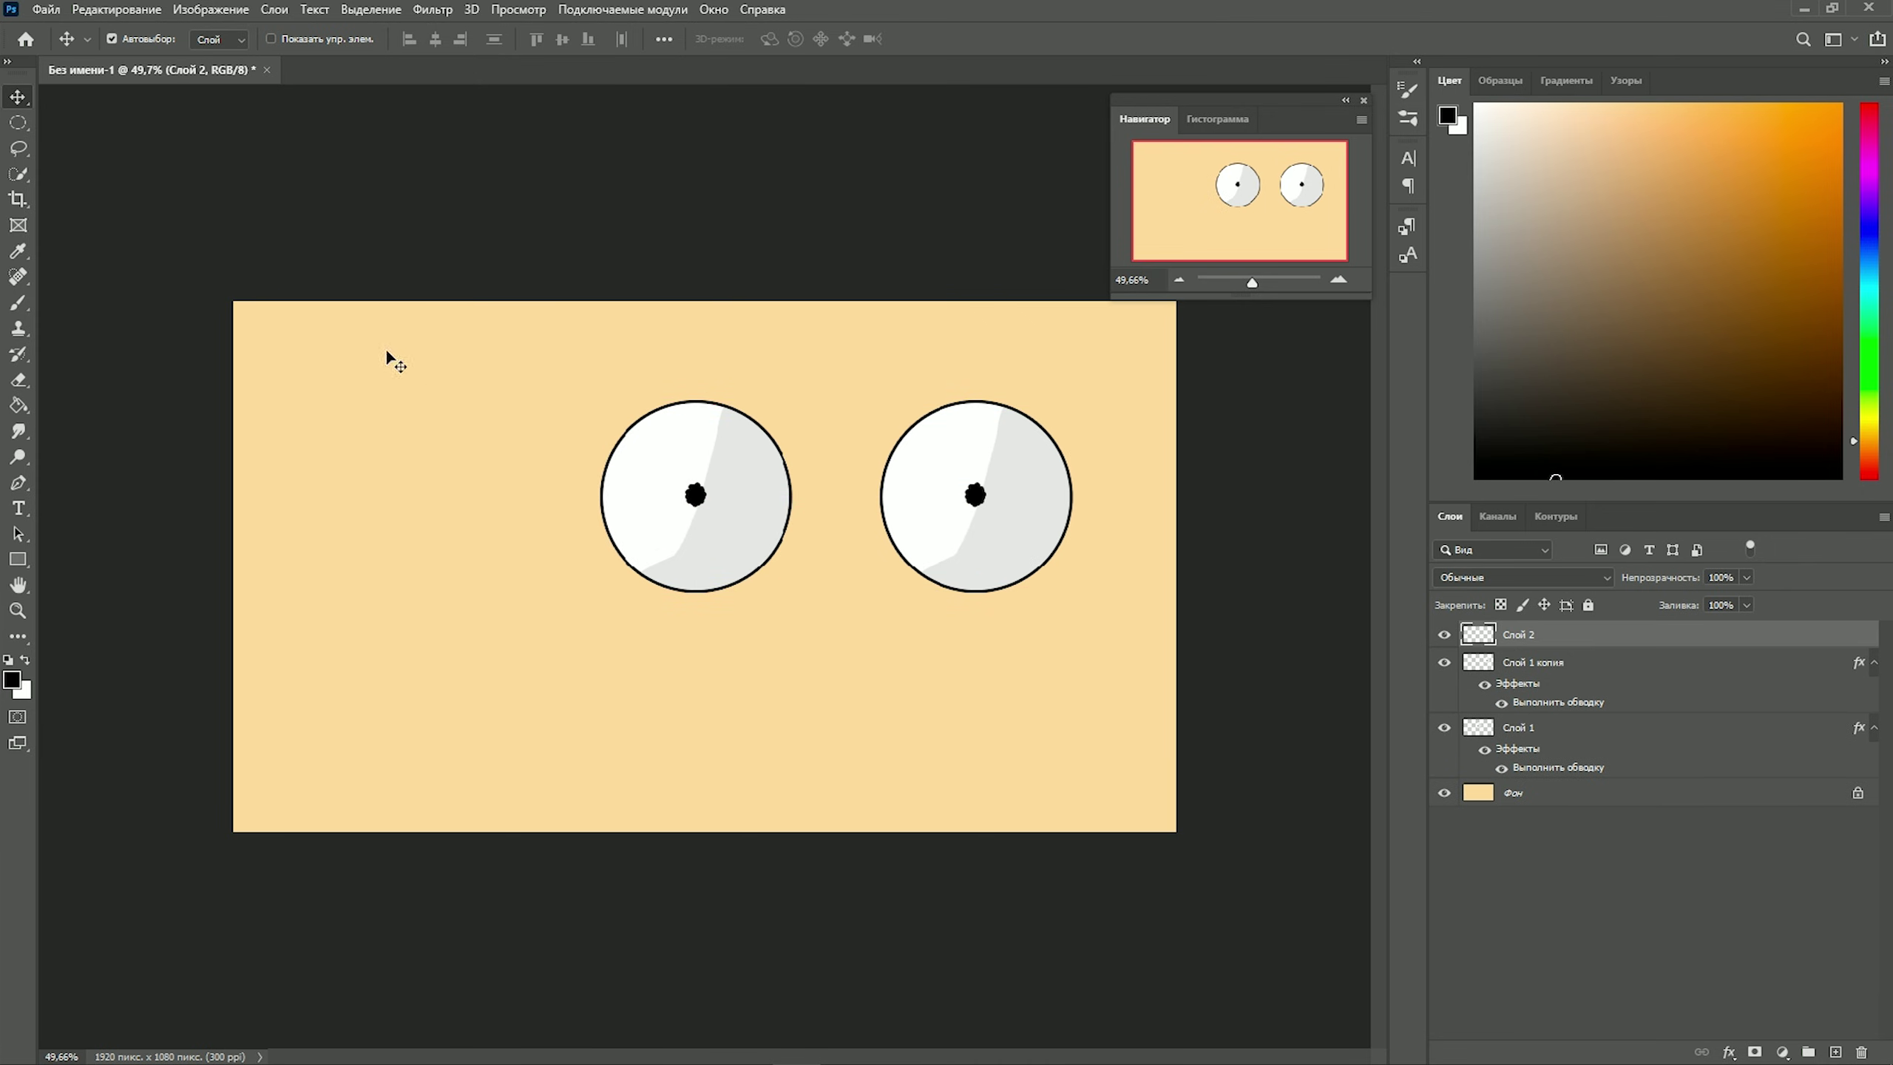
Step: Make a white half-circle mouth below the eyes with a black Stroke outline
left_click(16, 127)
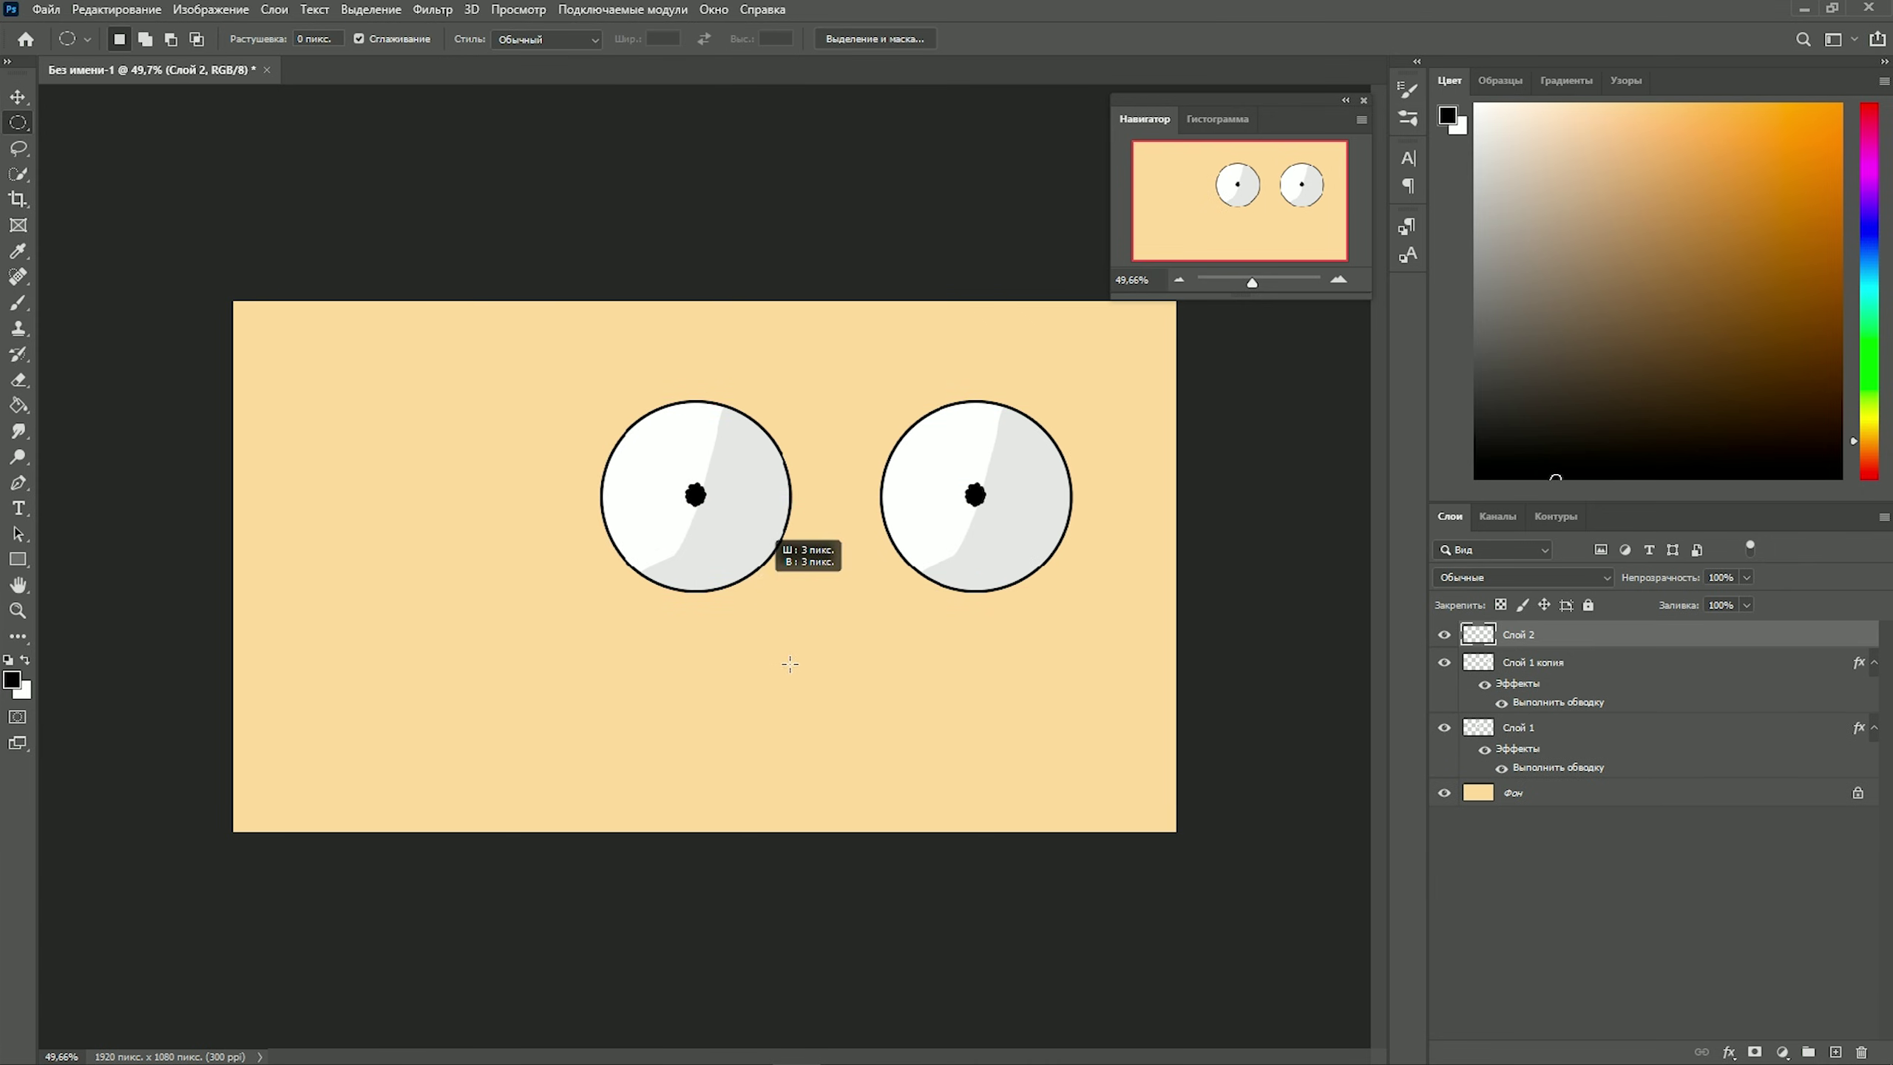
left_click_drag(970, 941, 991, 963, "shift")
right_click(23, 131)
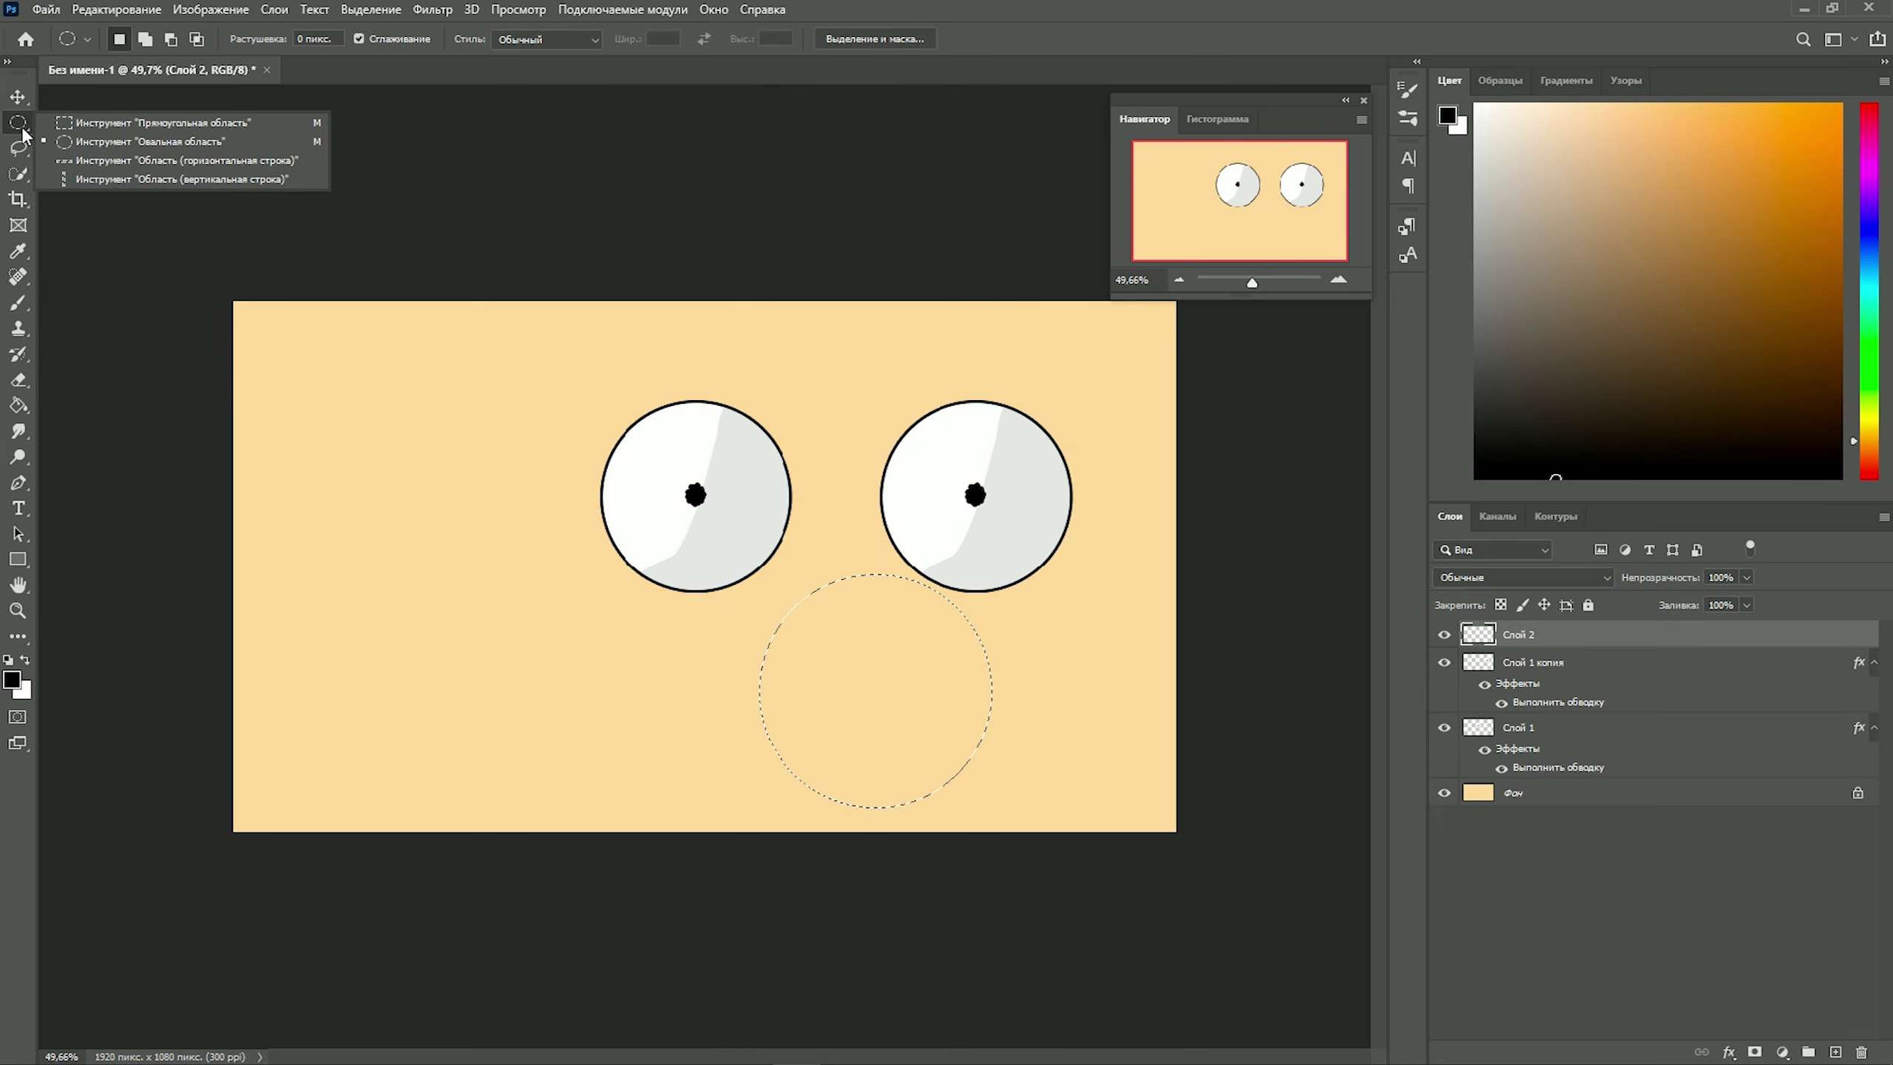
left_click(80, 119)
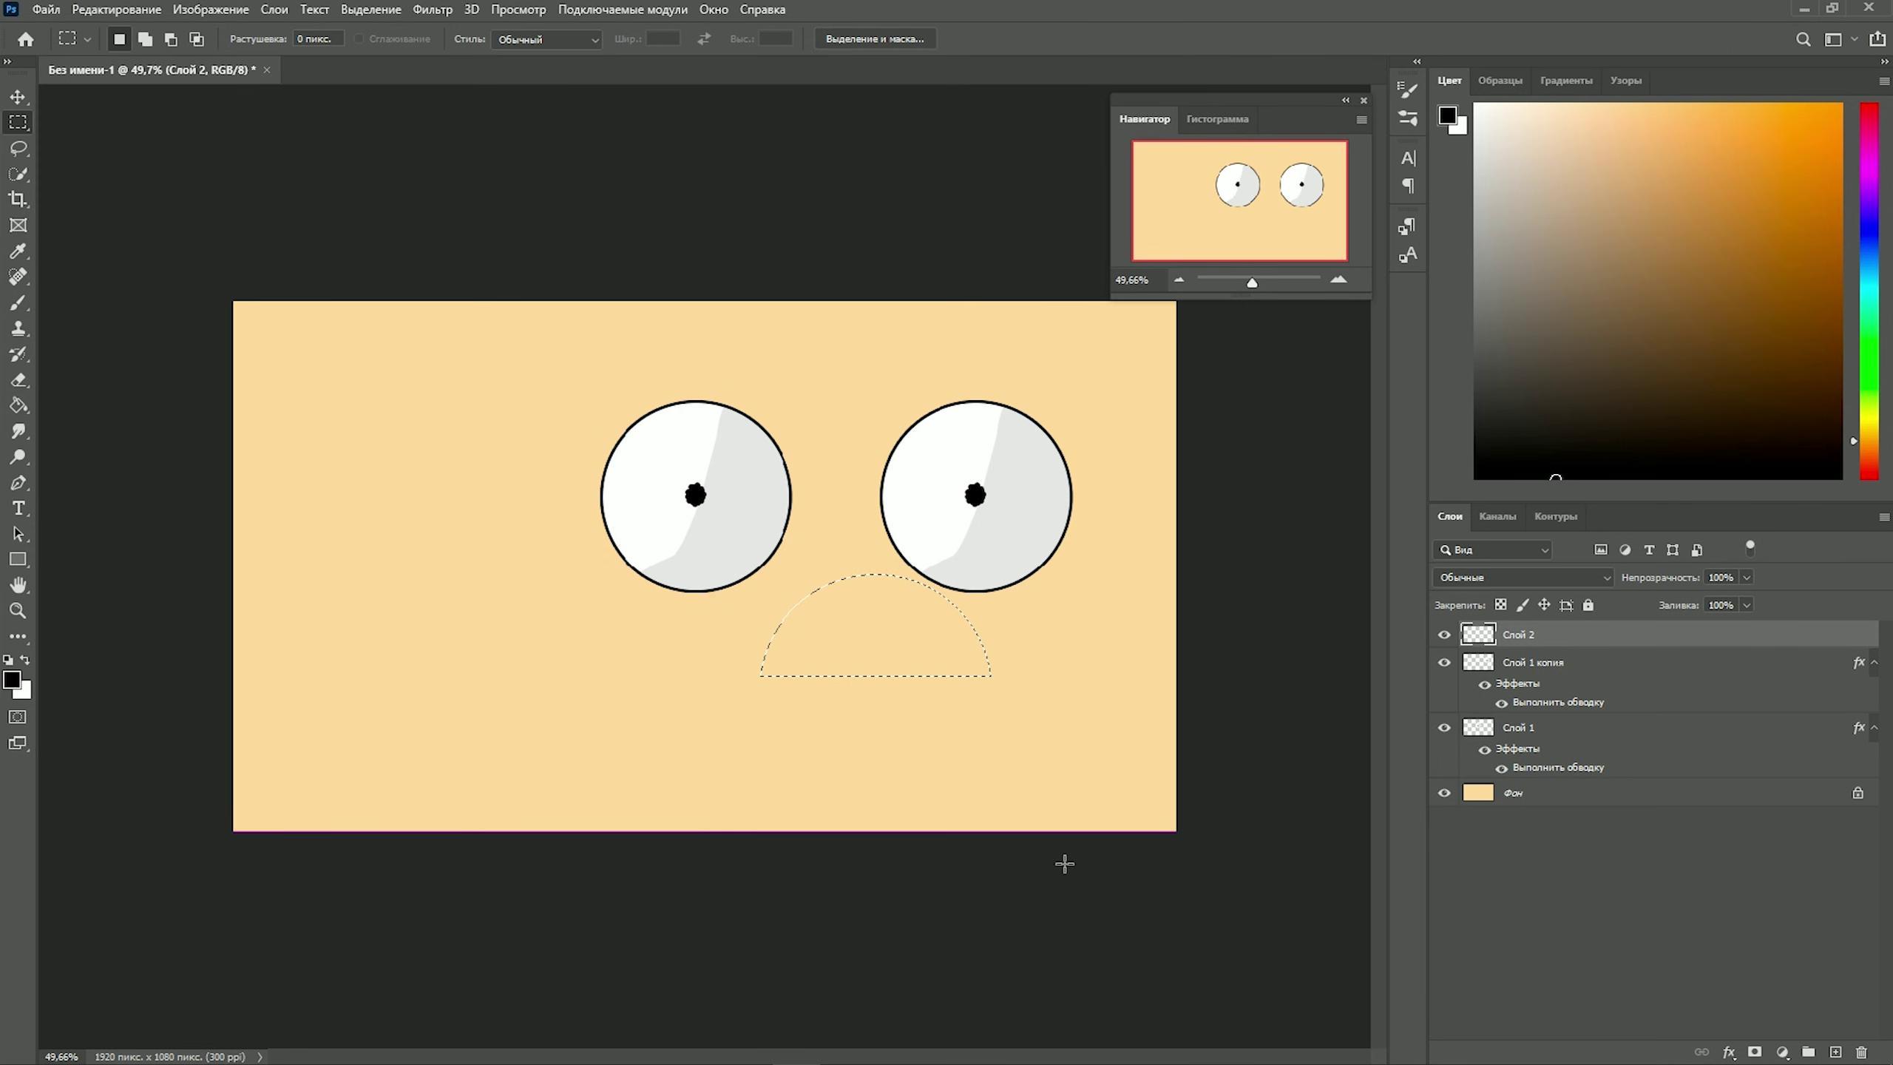
key("g")
left_click(855, 639)
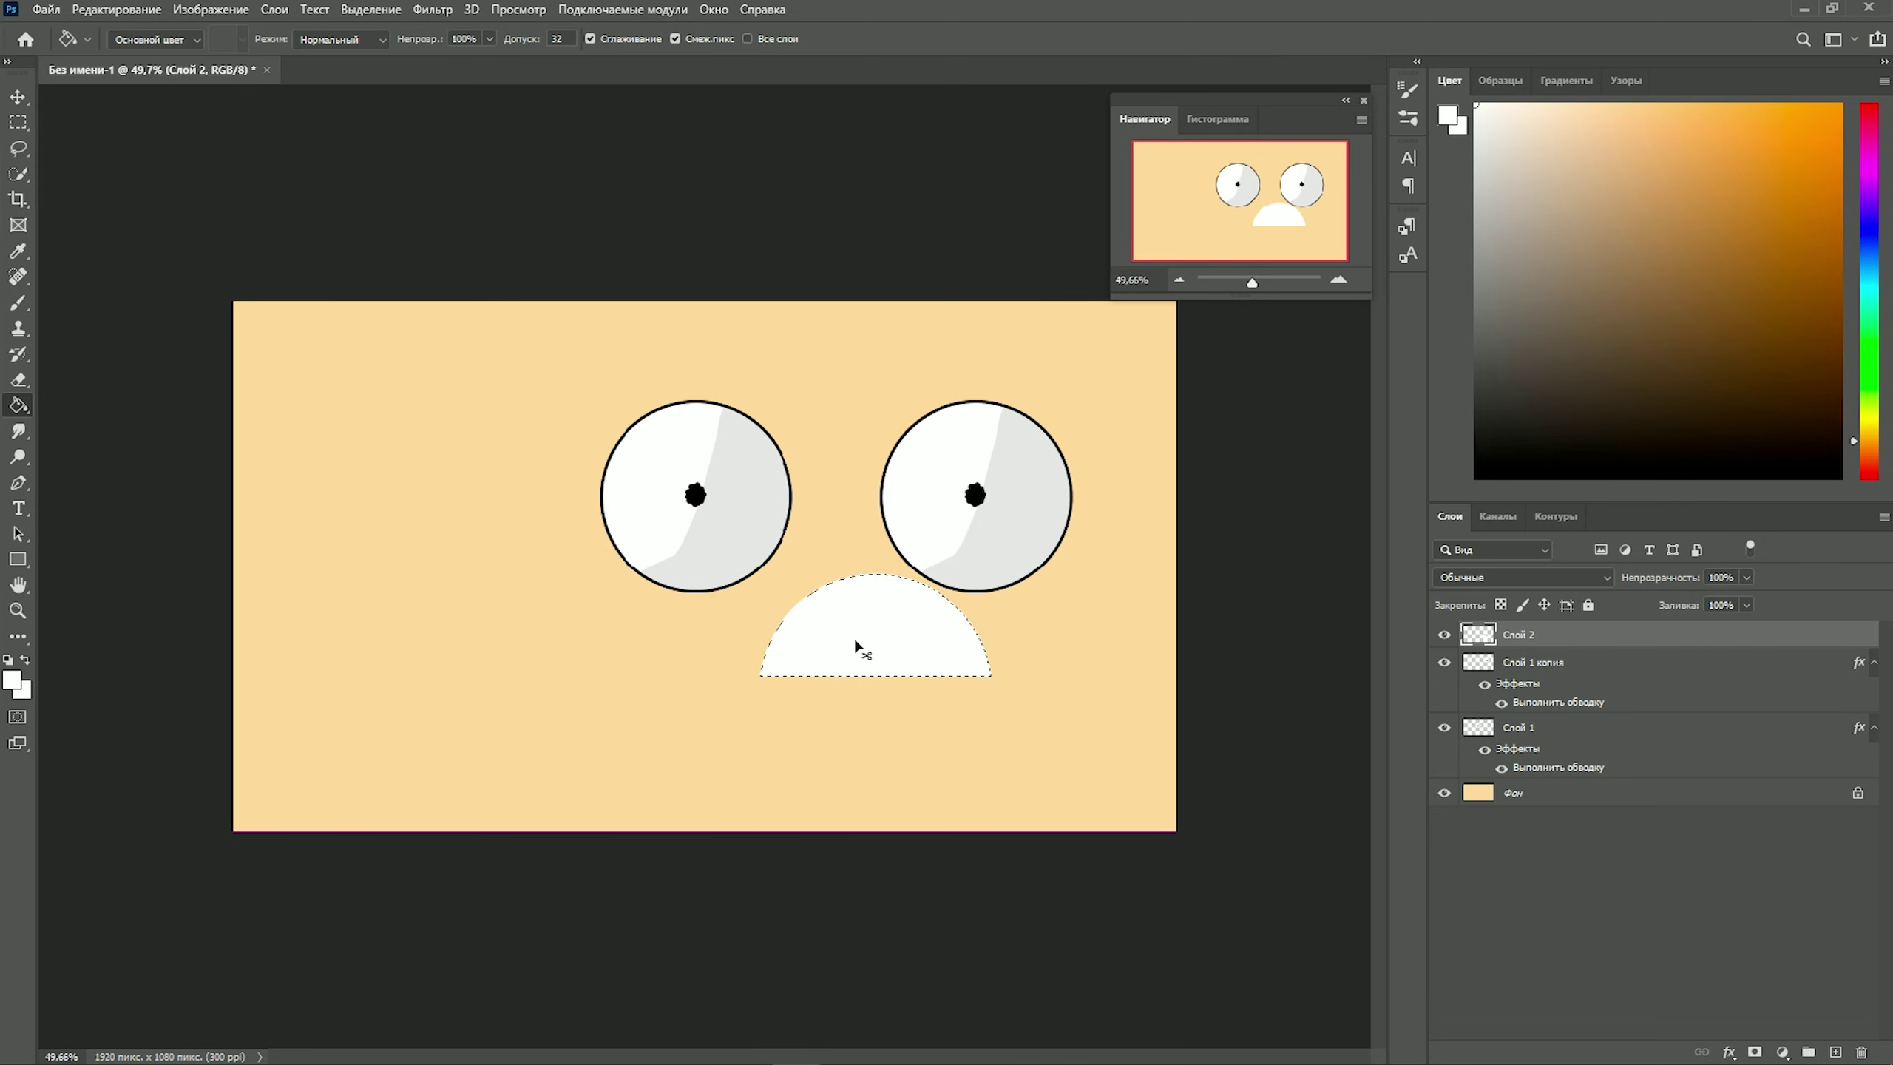
left_click(681, 611)
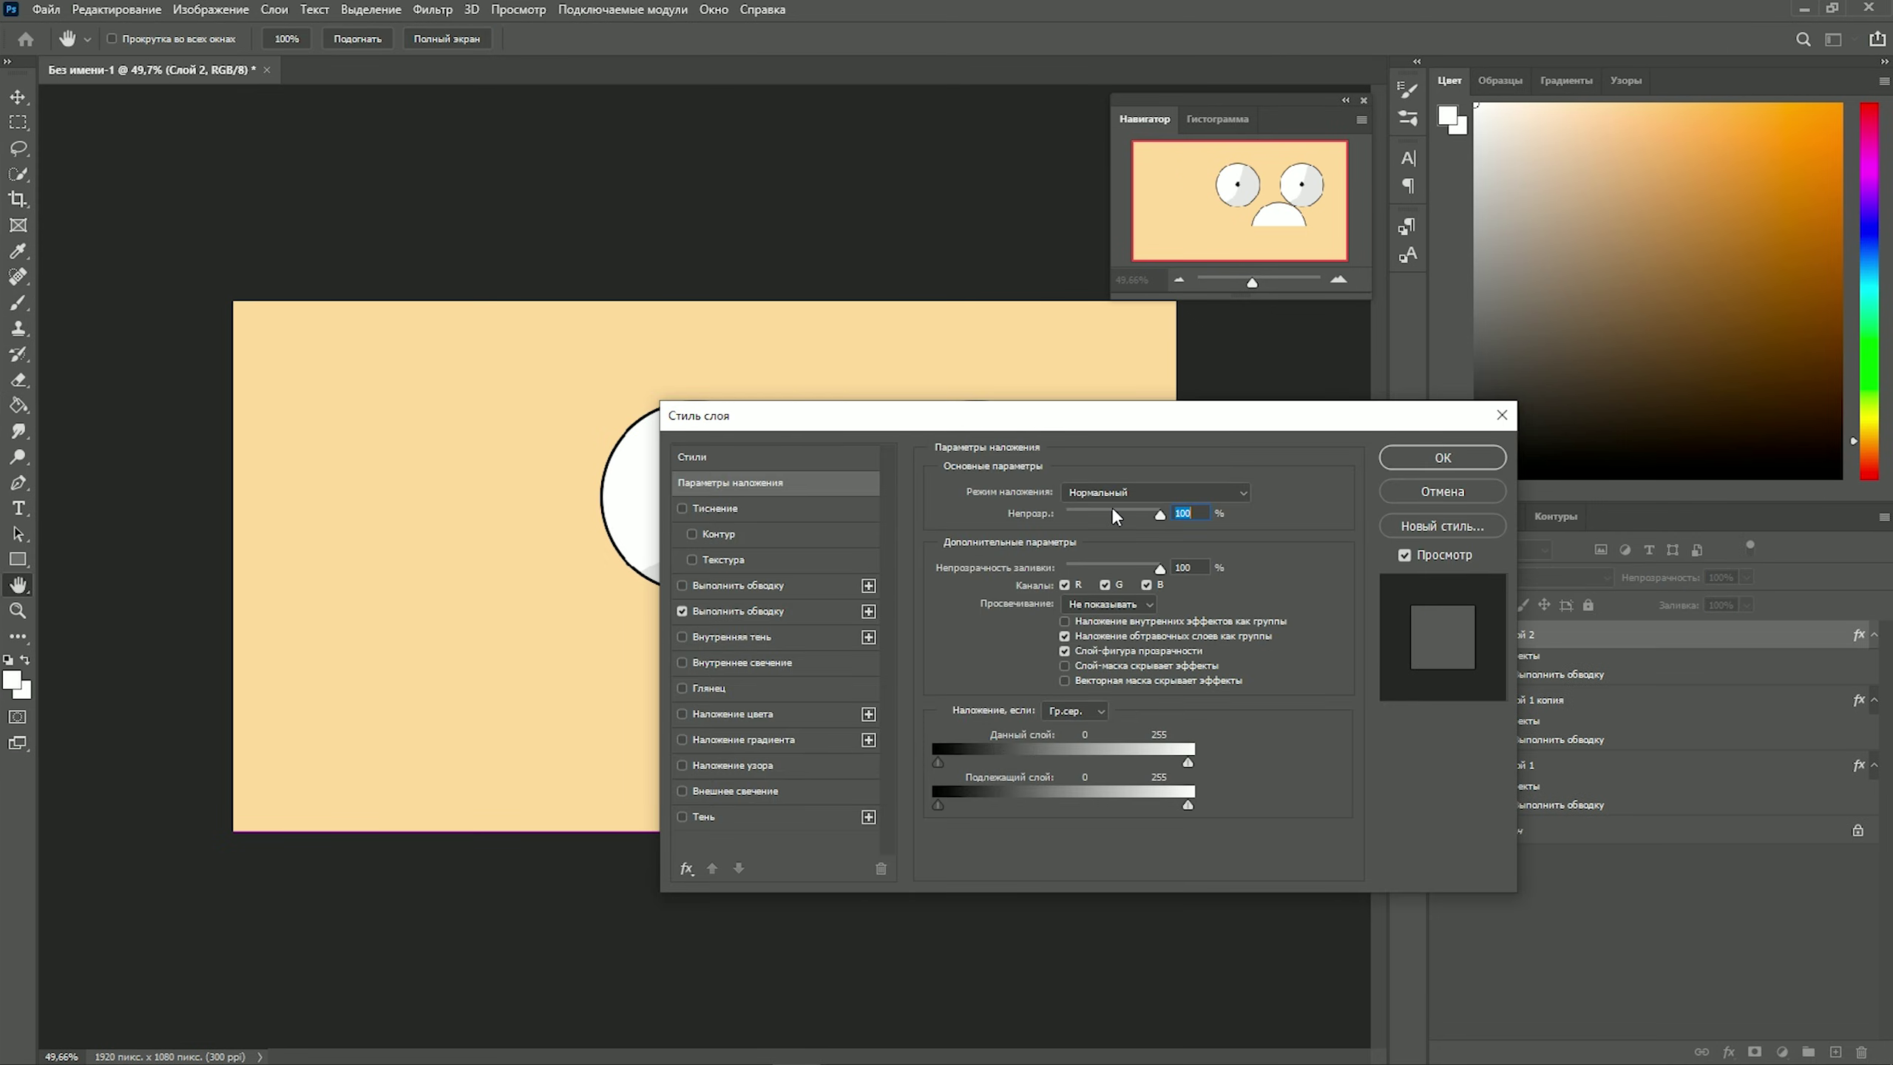
left_click(1418, 456)
Step: Enlarge the mouth, move it lower, and save the face image
key("ctrl+t")
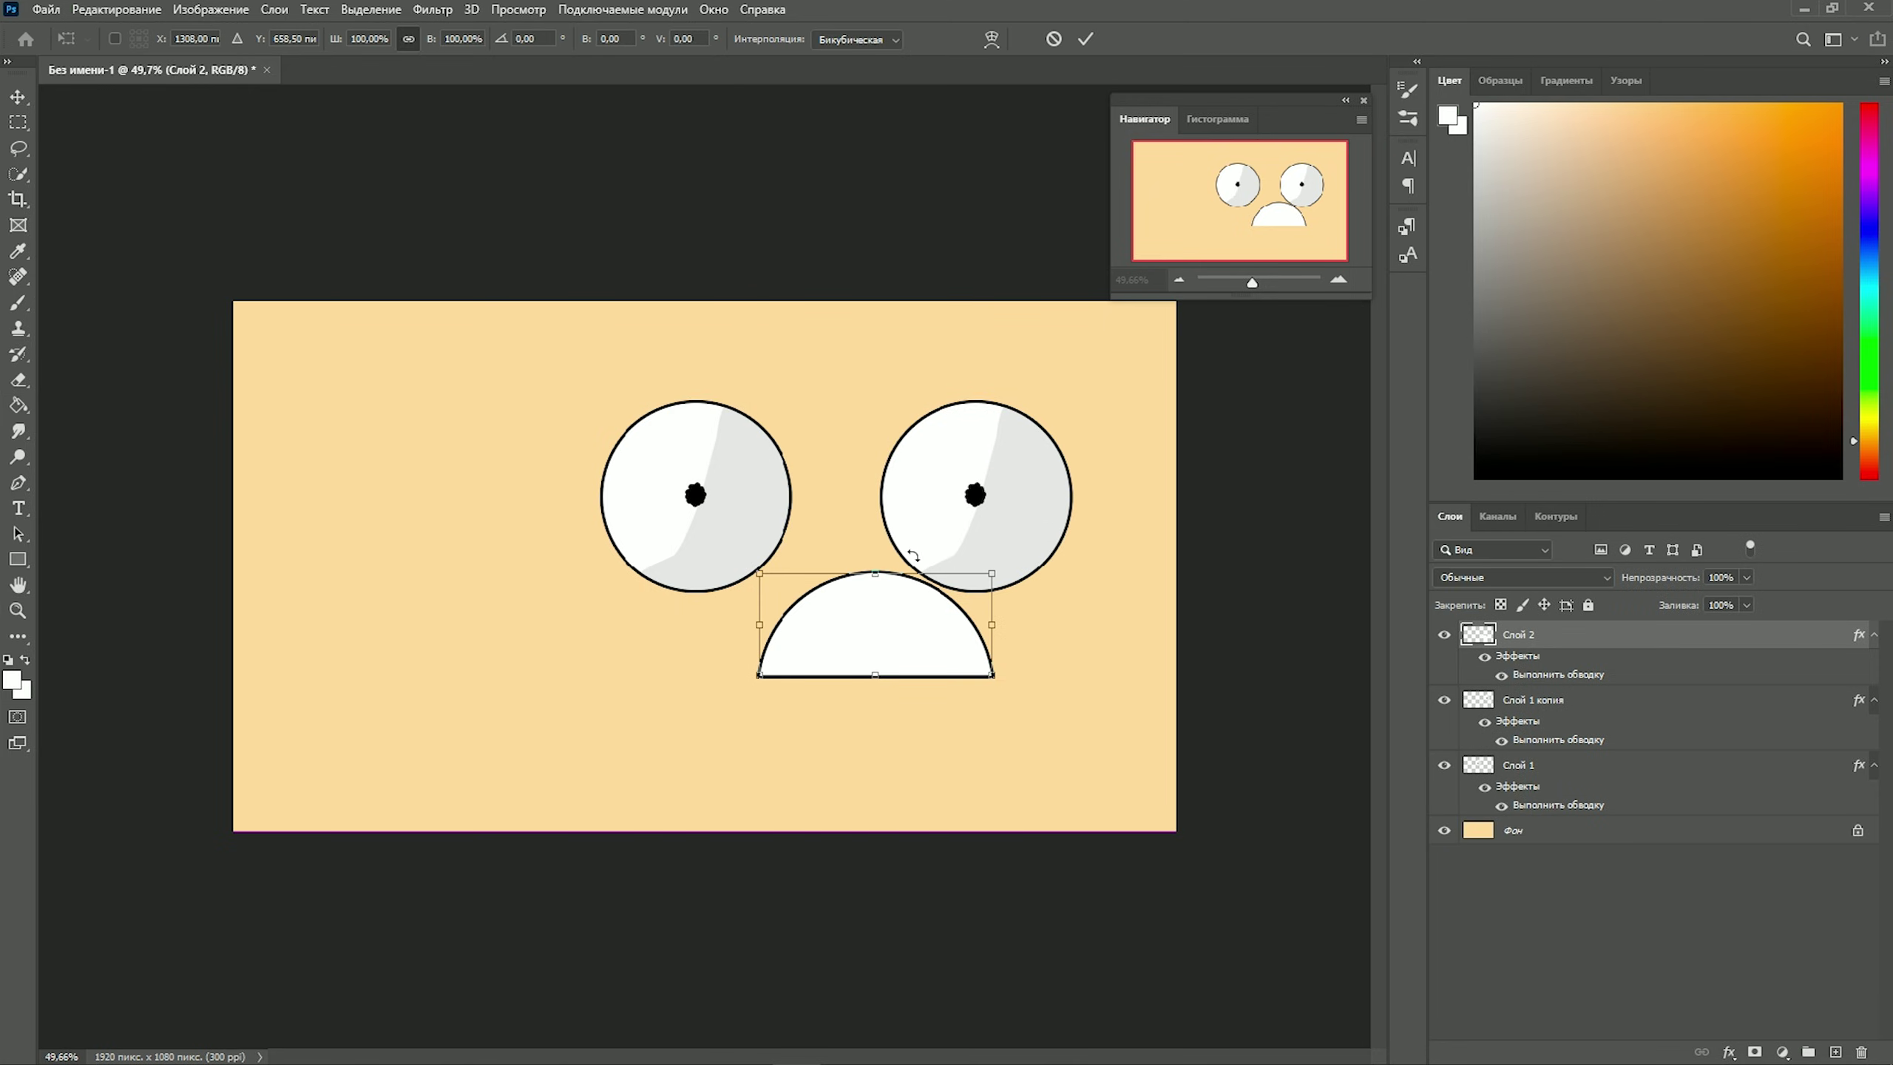
left_click_drag(875, 573, 887, 548)
left_click_drag(857, 642, 832, 724)
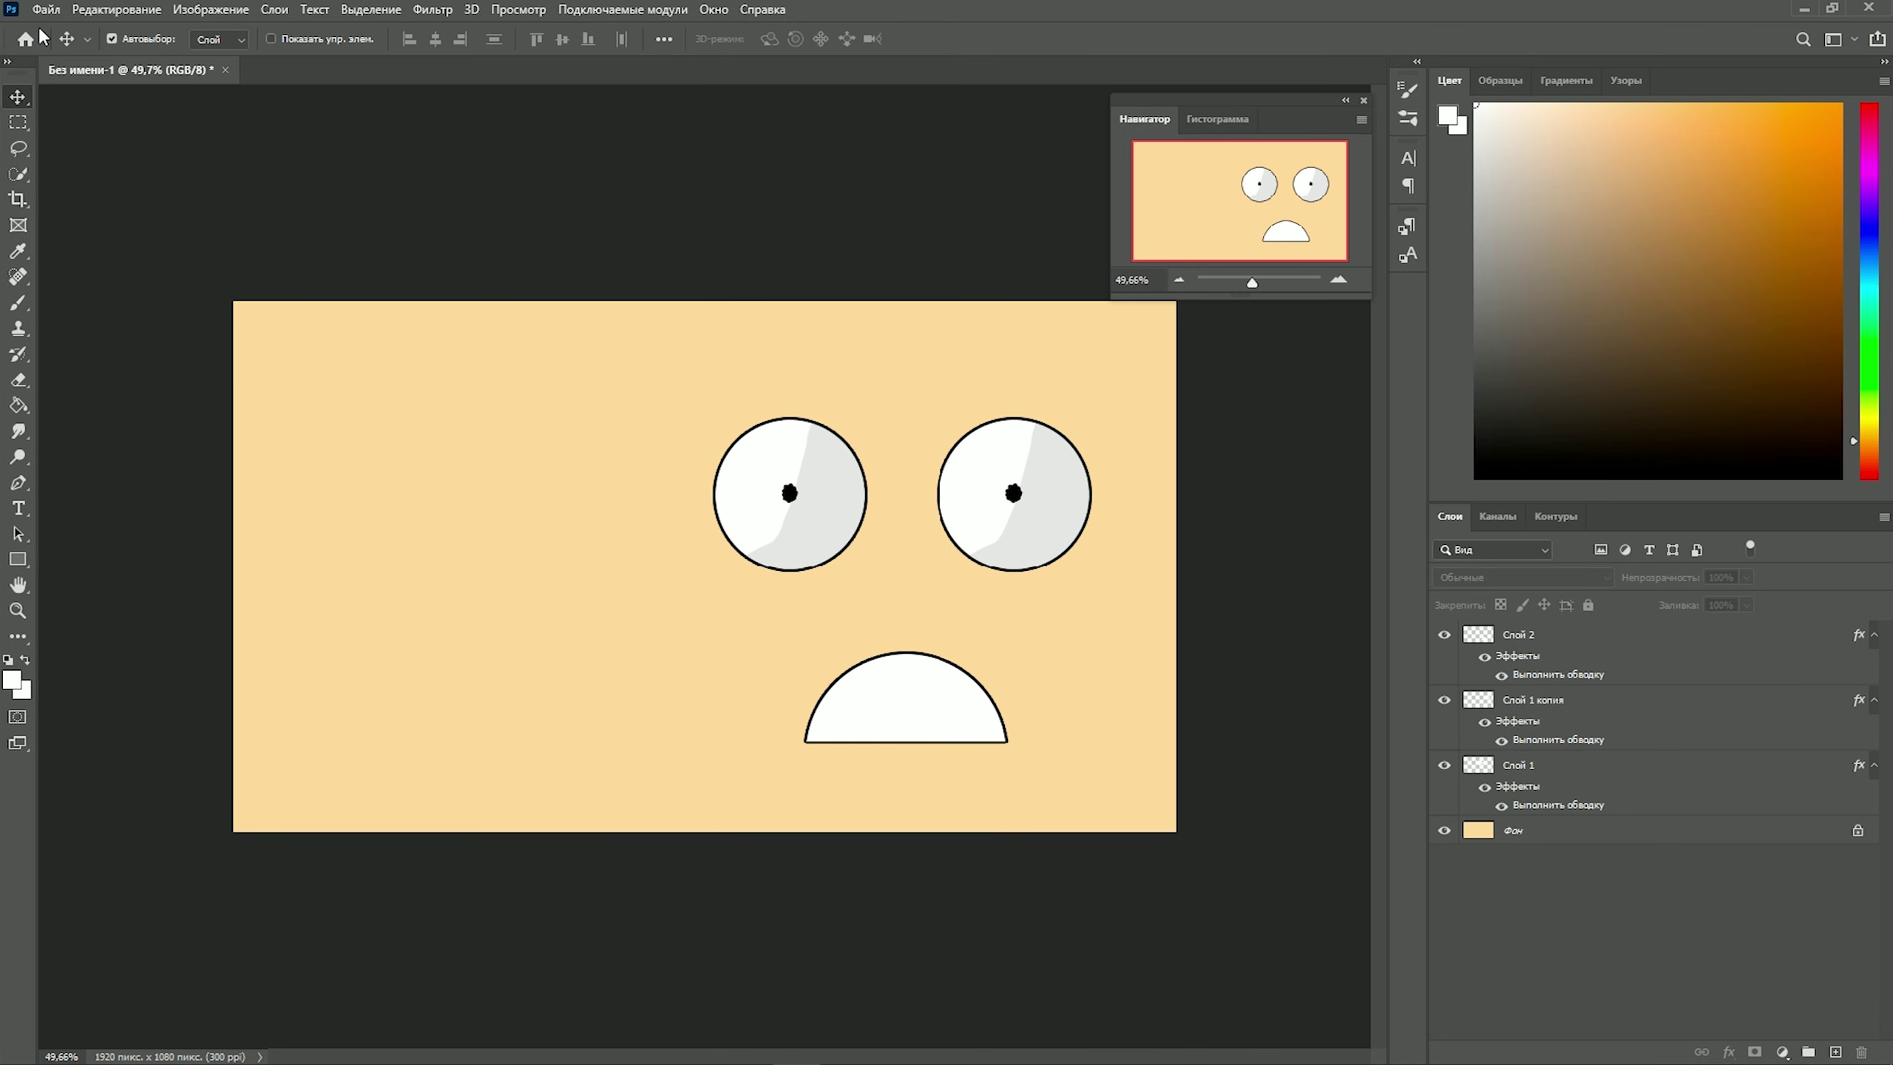
left_click(44, 10)
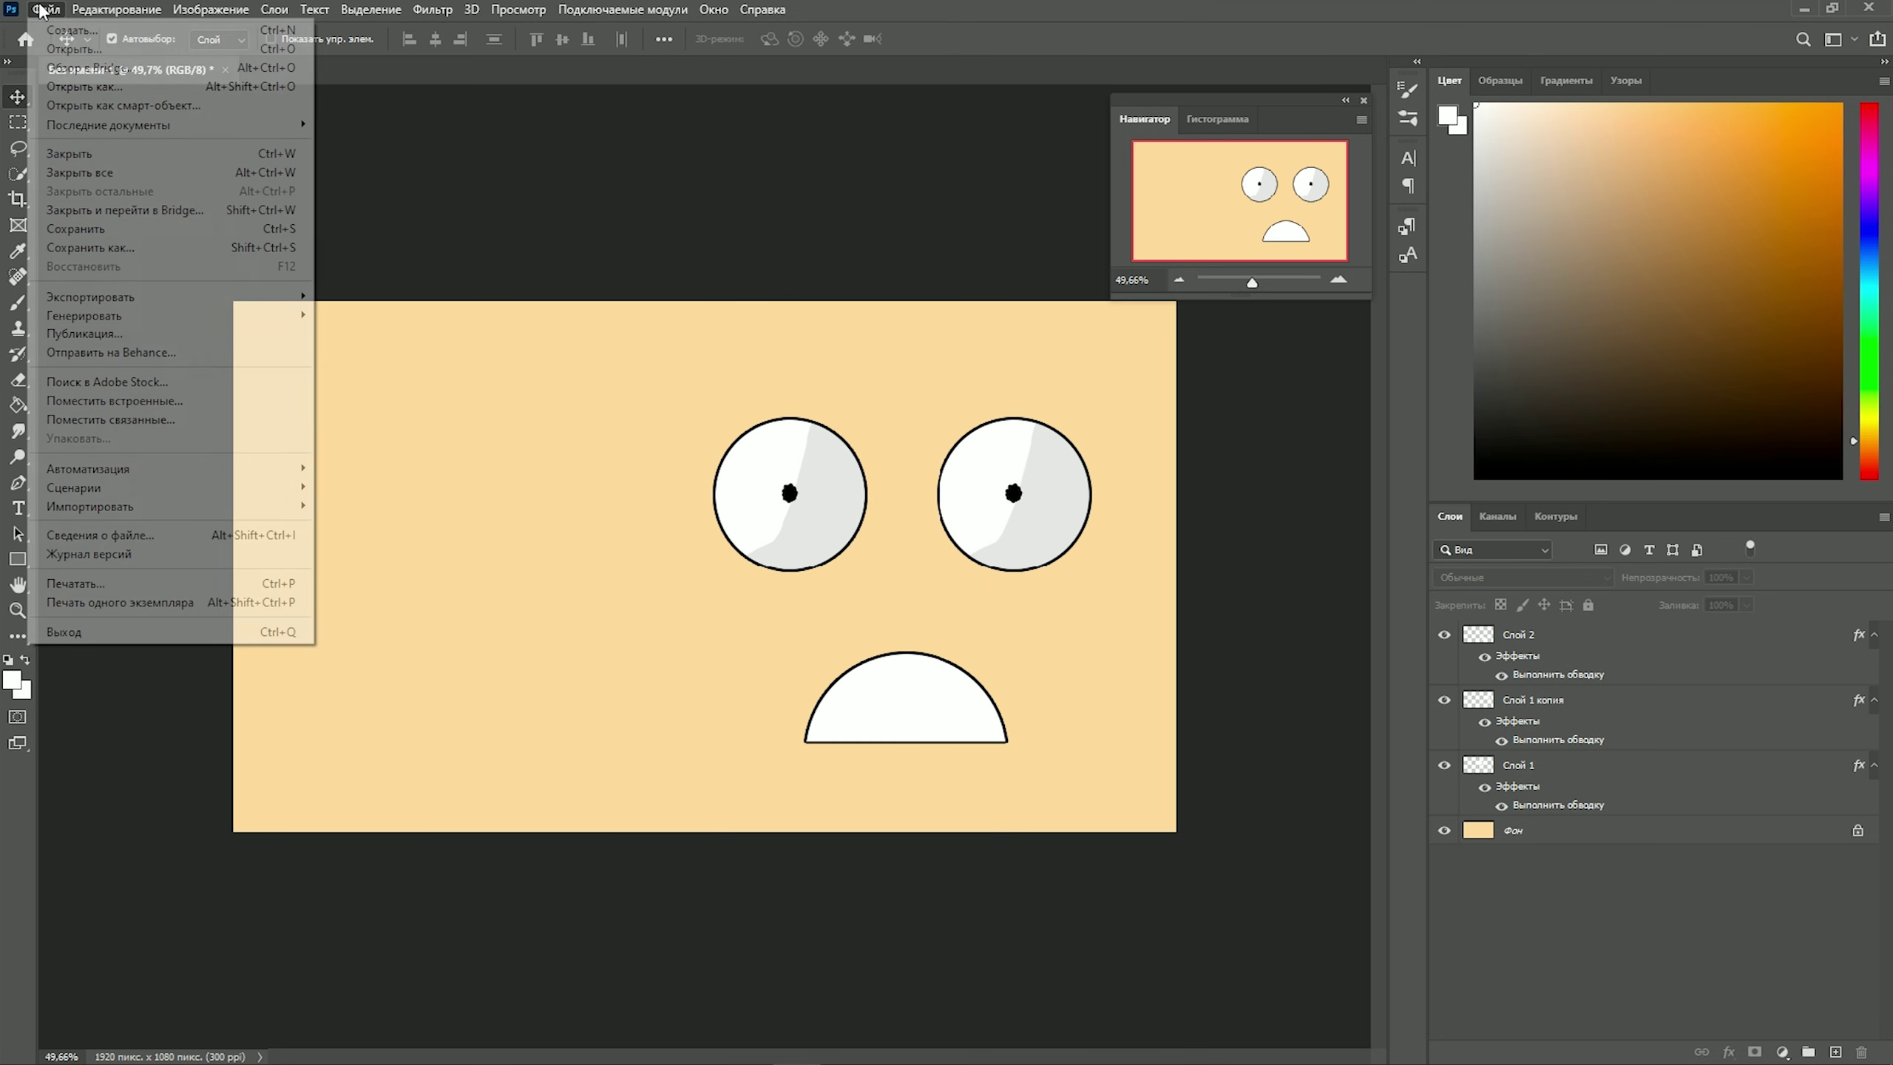
left_click(185, 230)
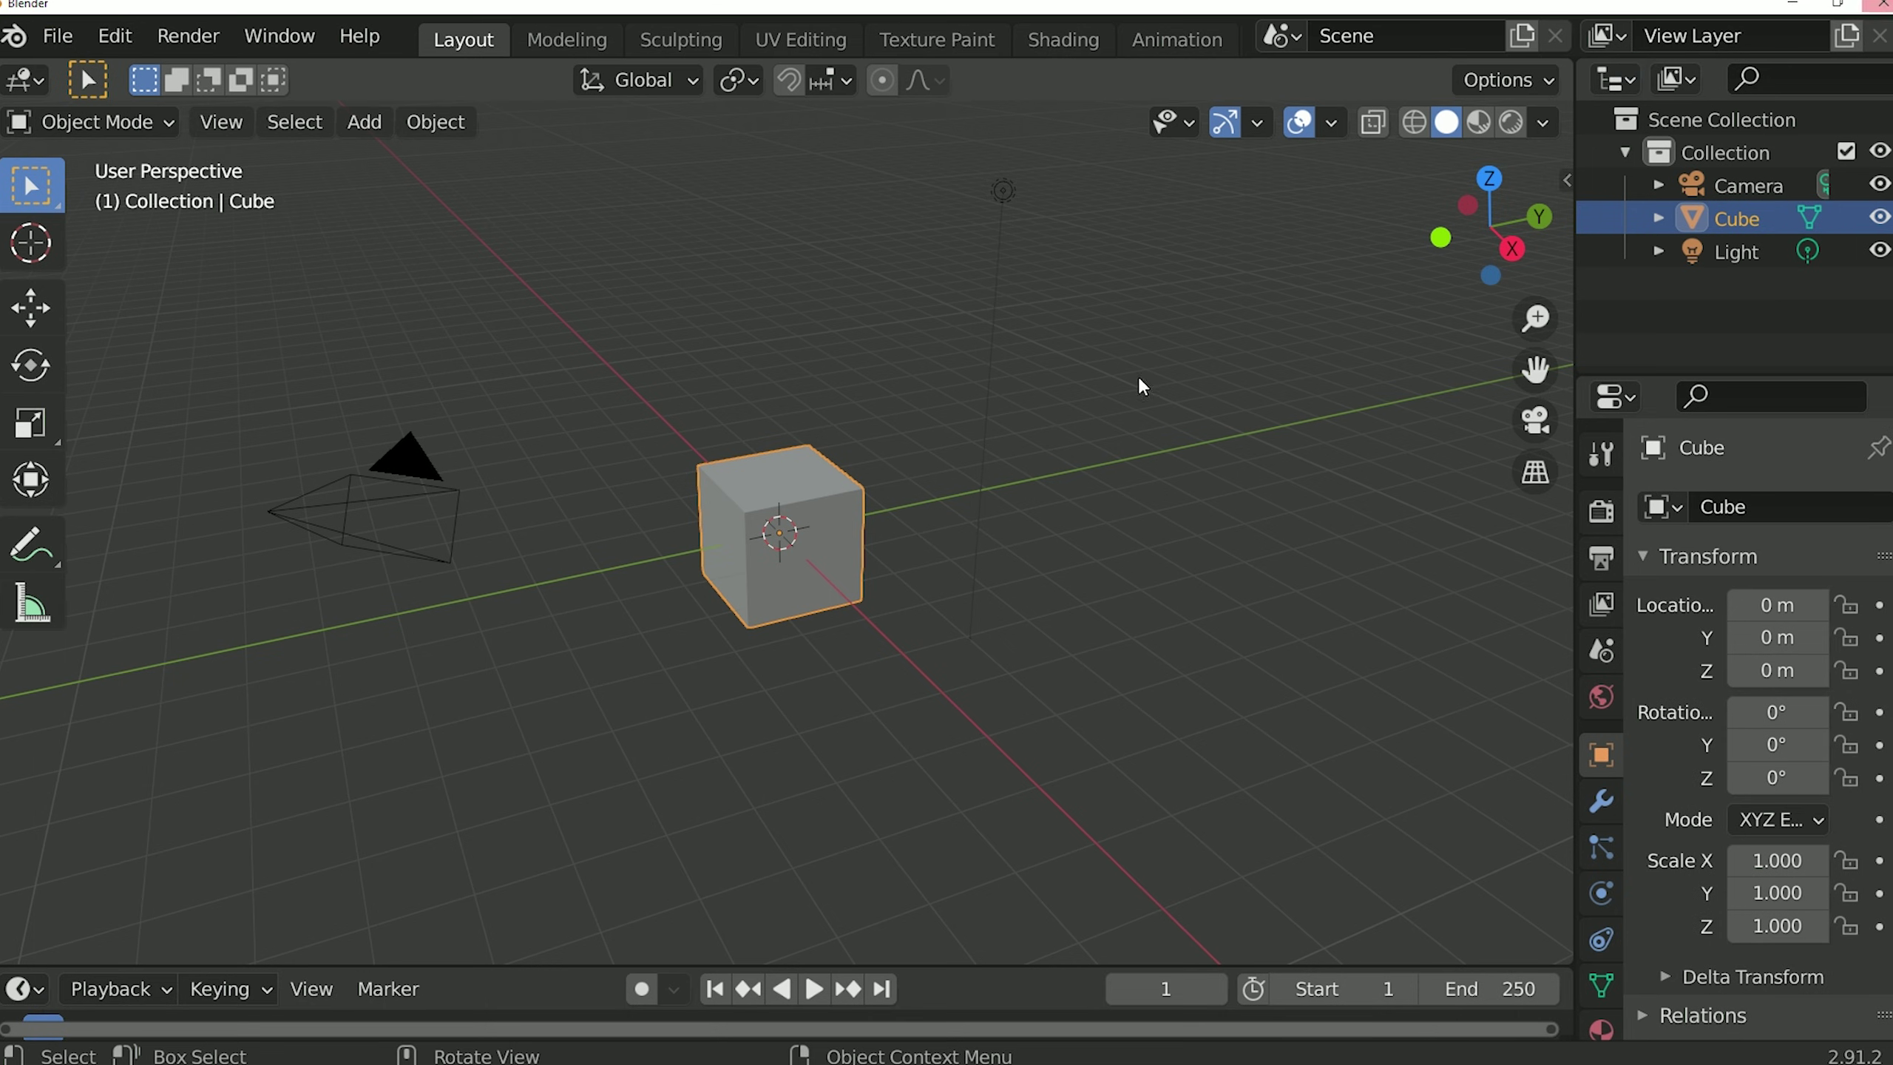
Step: Delete the default cube via its right-click Object Context Menu
right_click(815, 485)
left_click(674, 1012)
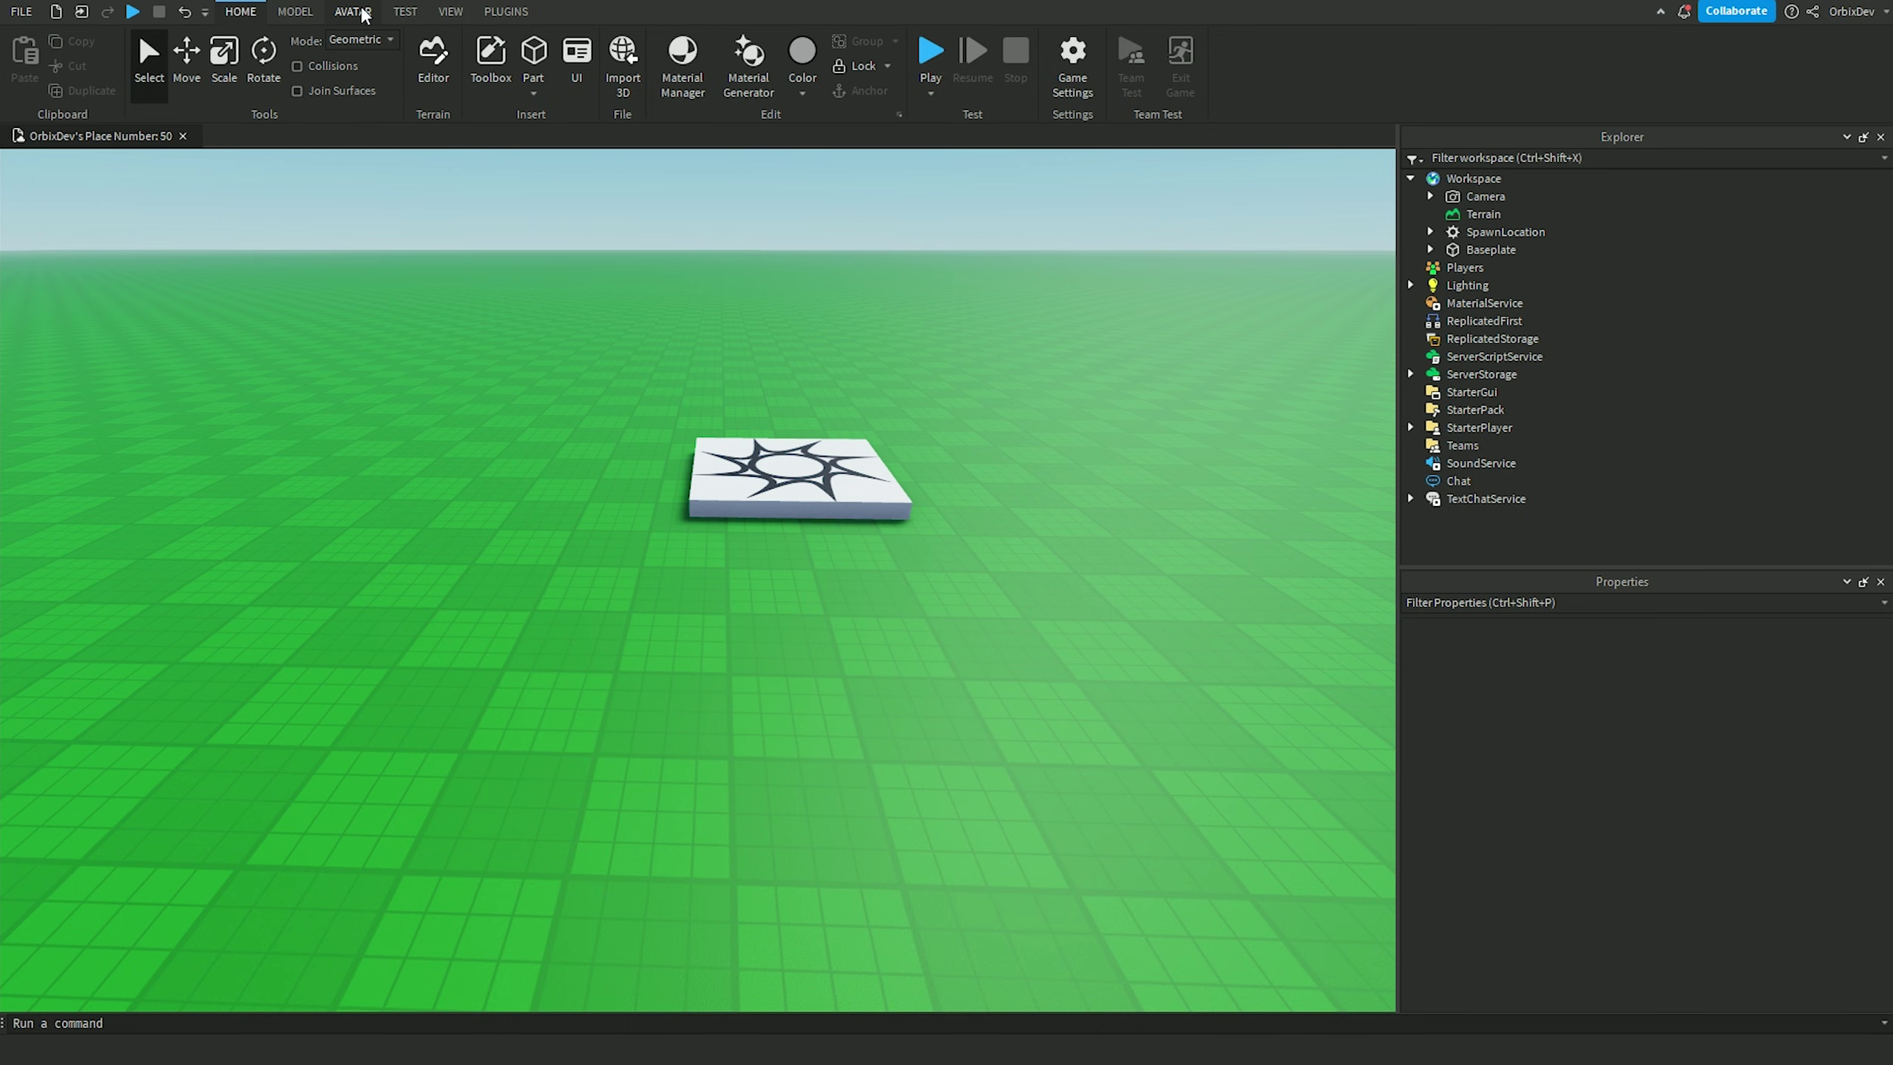
Step: Generate an R15 rig with the Avatar tab's Rig Builder
left_click(364, 14)
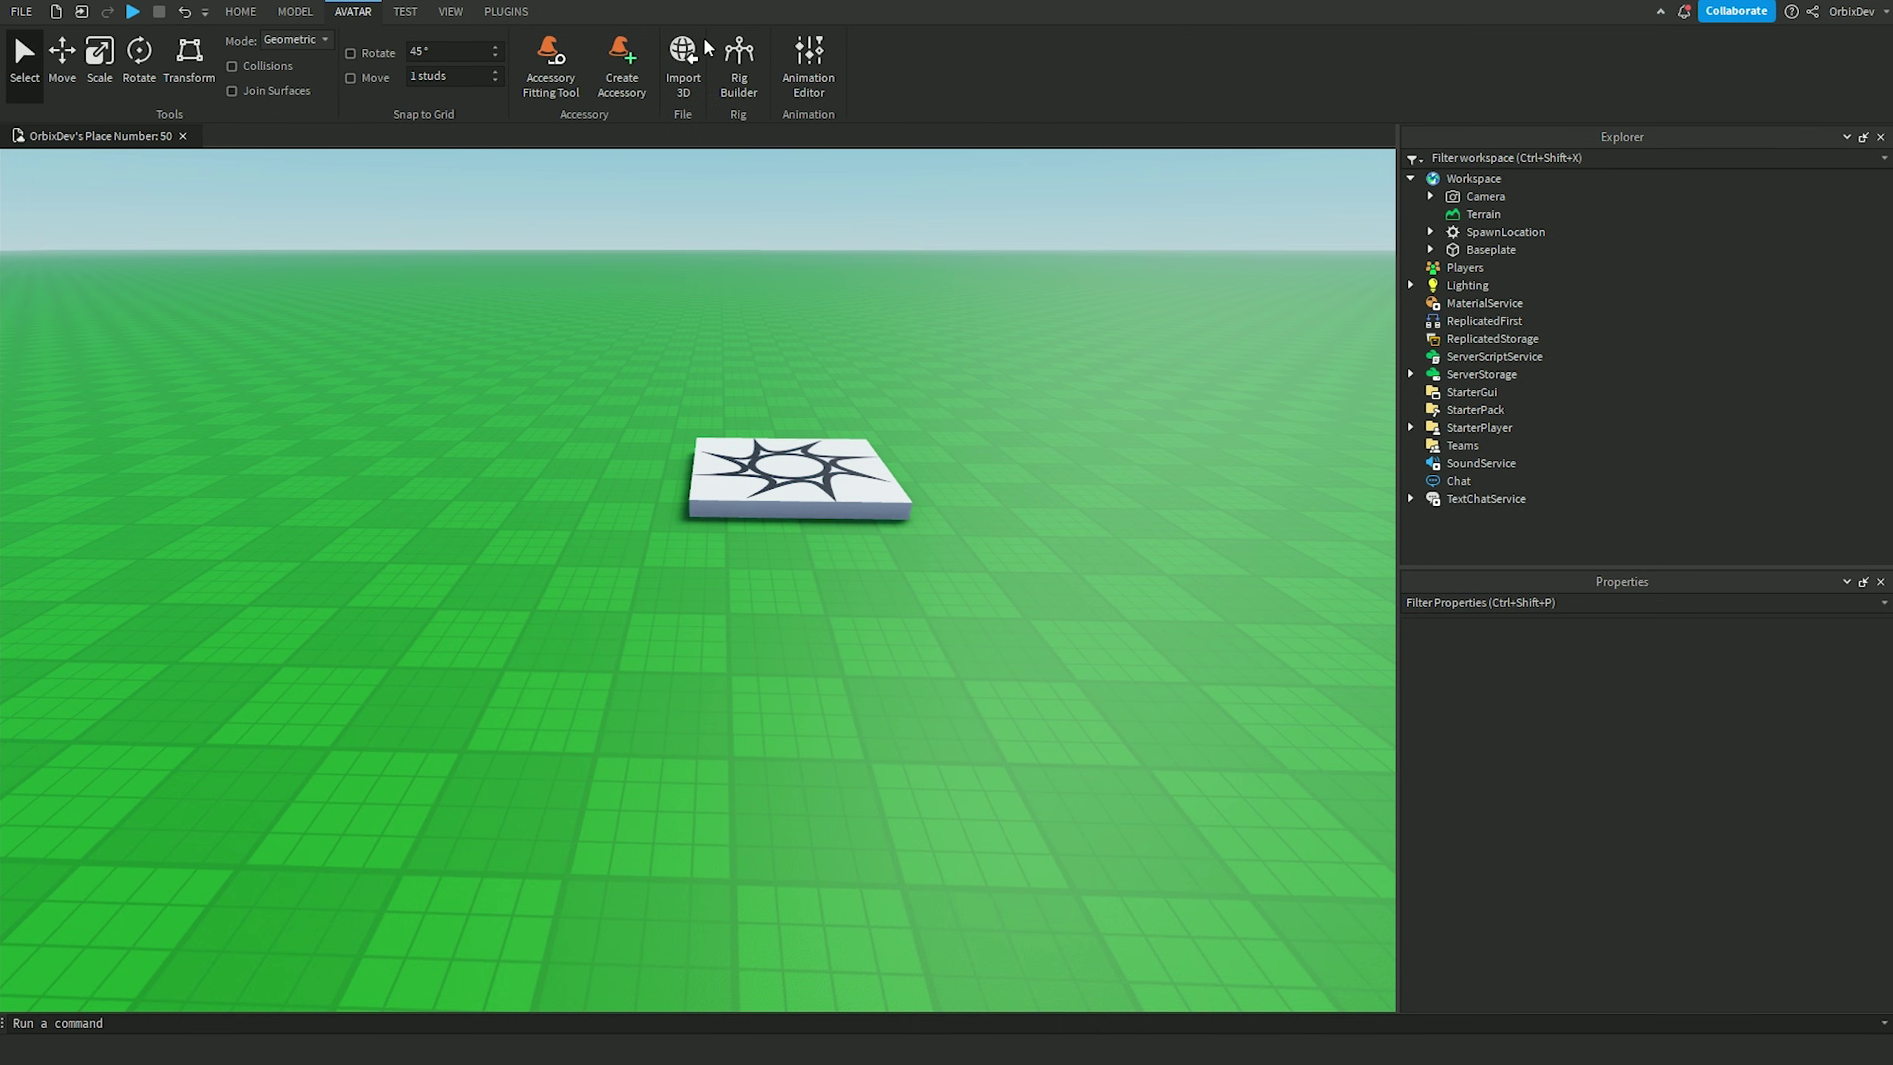
left_click(748, 78)
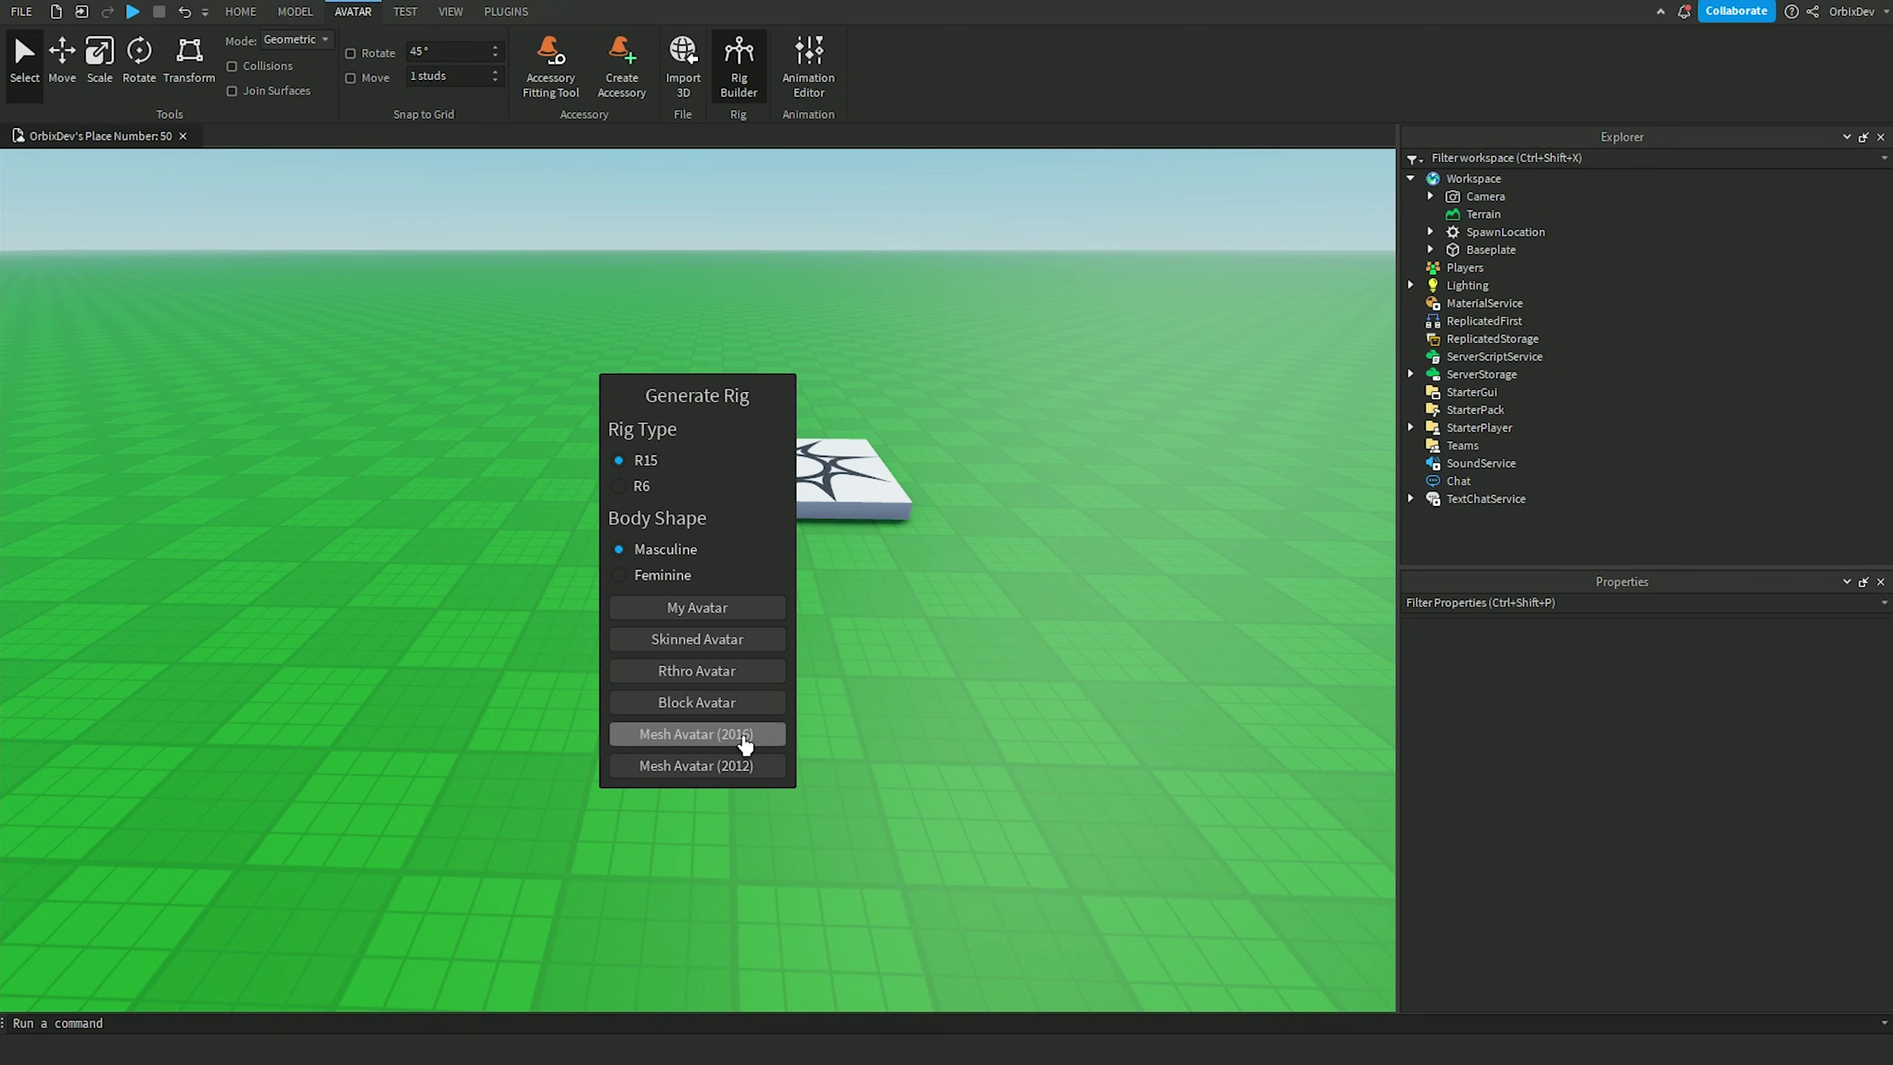
left_click(746, 738)
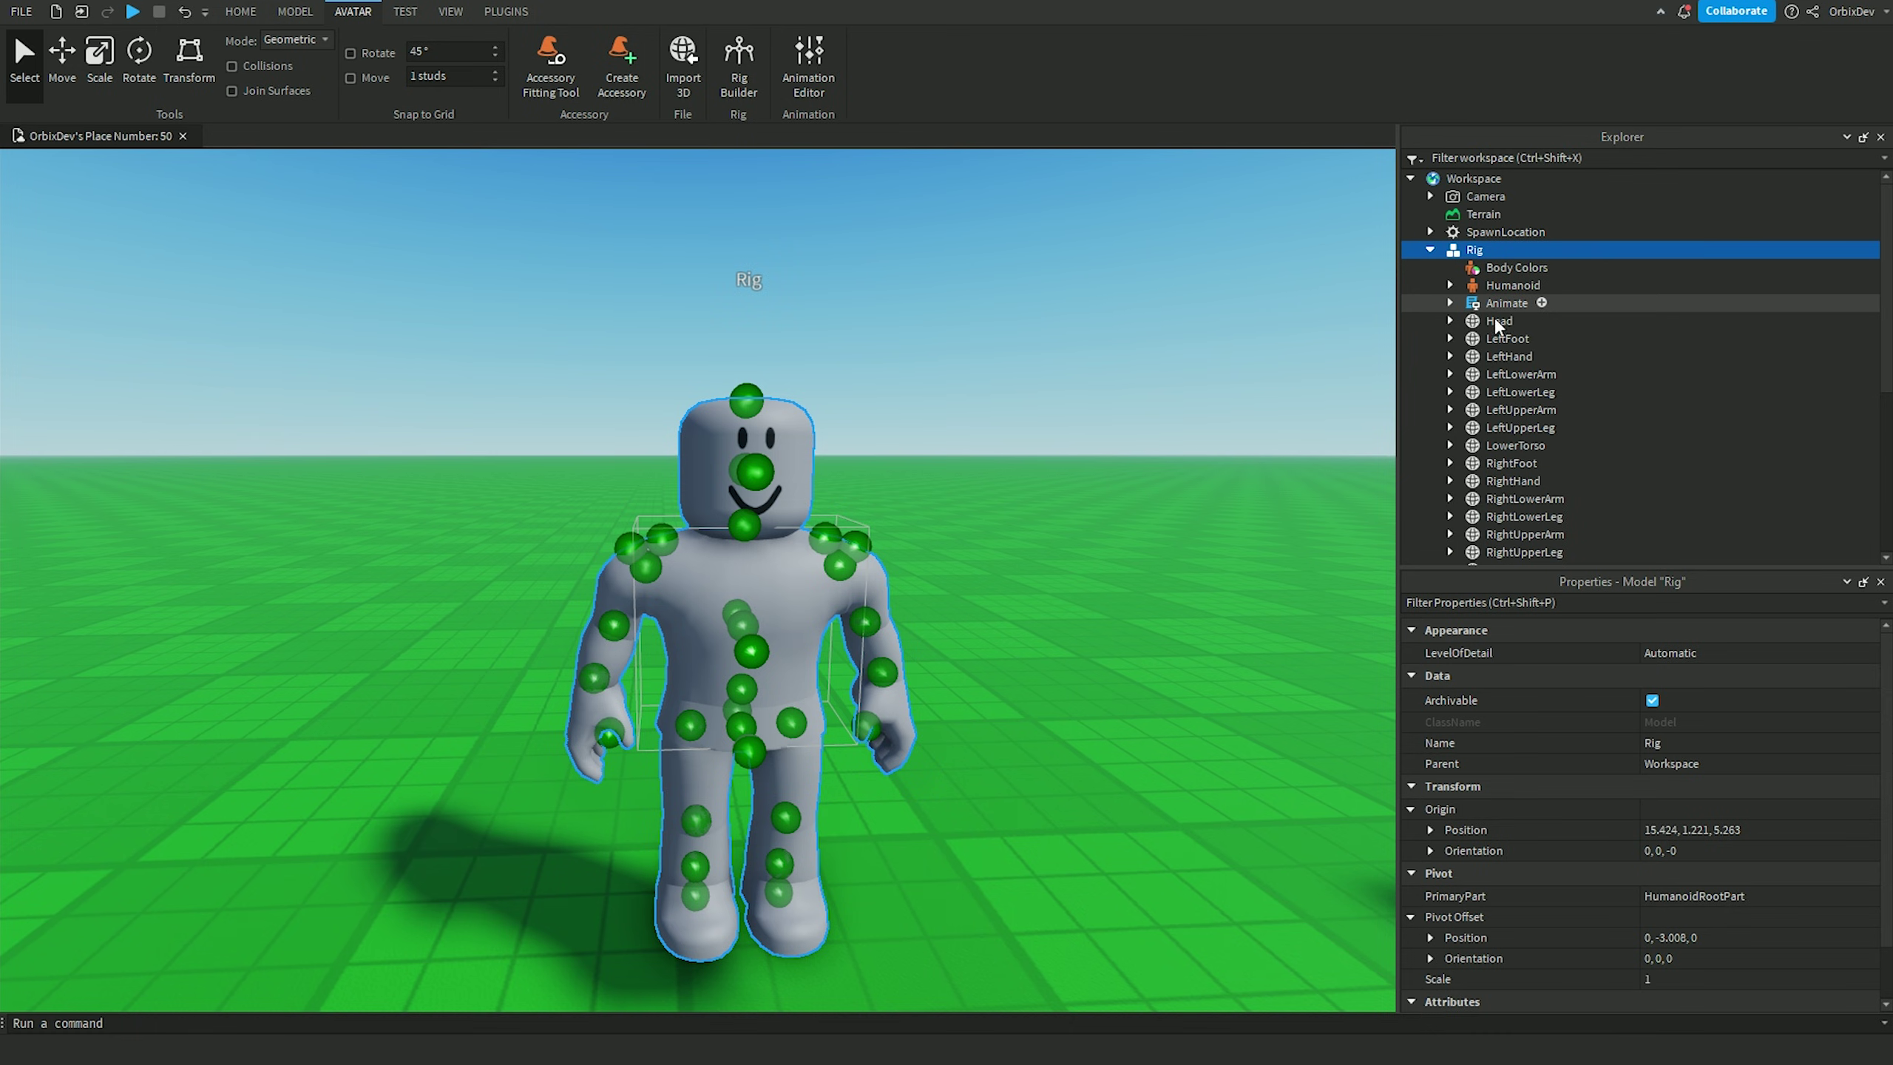
Step: Delete all rig body parts except Head, plus Body Colors, Humanoid and Animate
scroll(1497, 321, "down", 3)
left_click(1520, 372)
left_click(1513, 179, "shift")
right_click(1513, 365)
left_click(1565, 481)
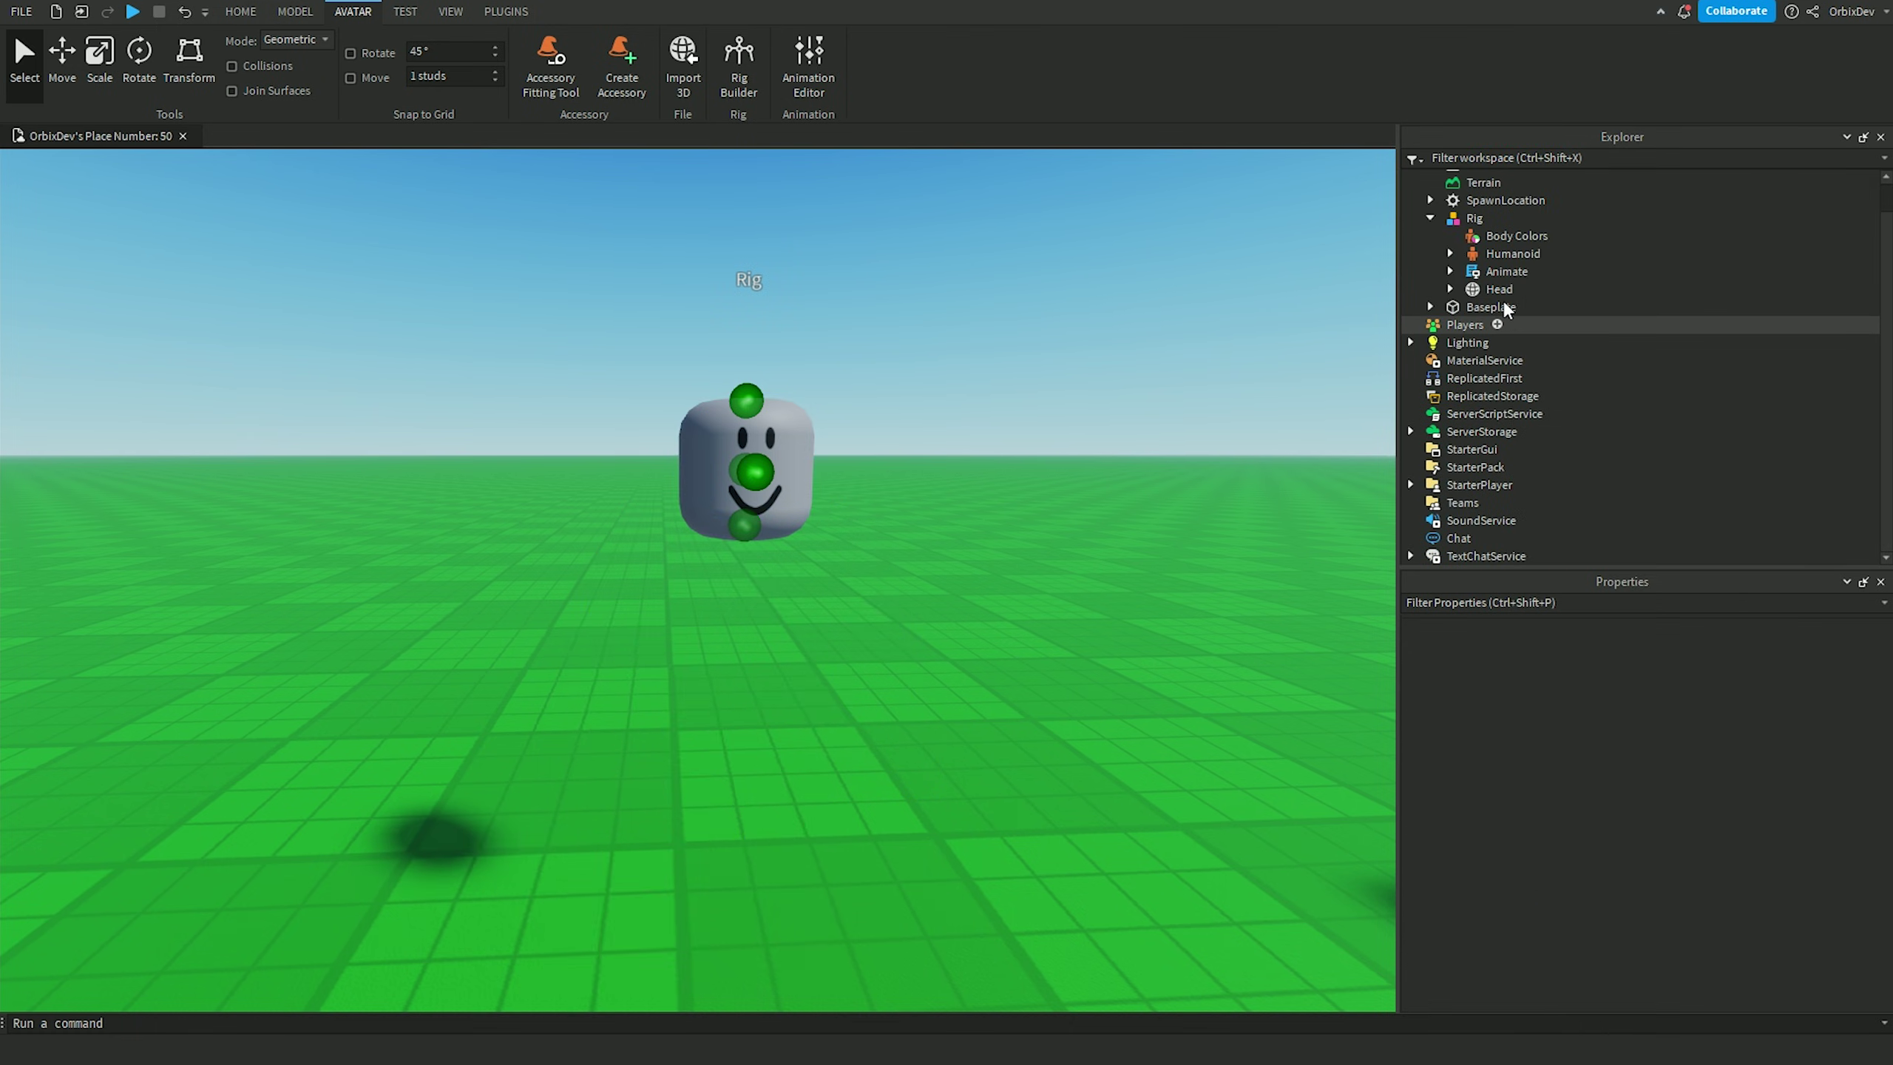
left_click(1517, 236)
left_click(1507, 271, "shift")
right_click(1453, 267)
left_click(1565, 418)
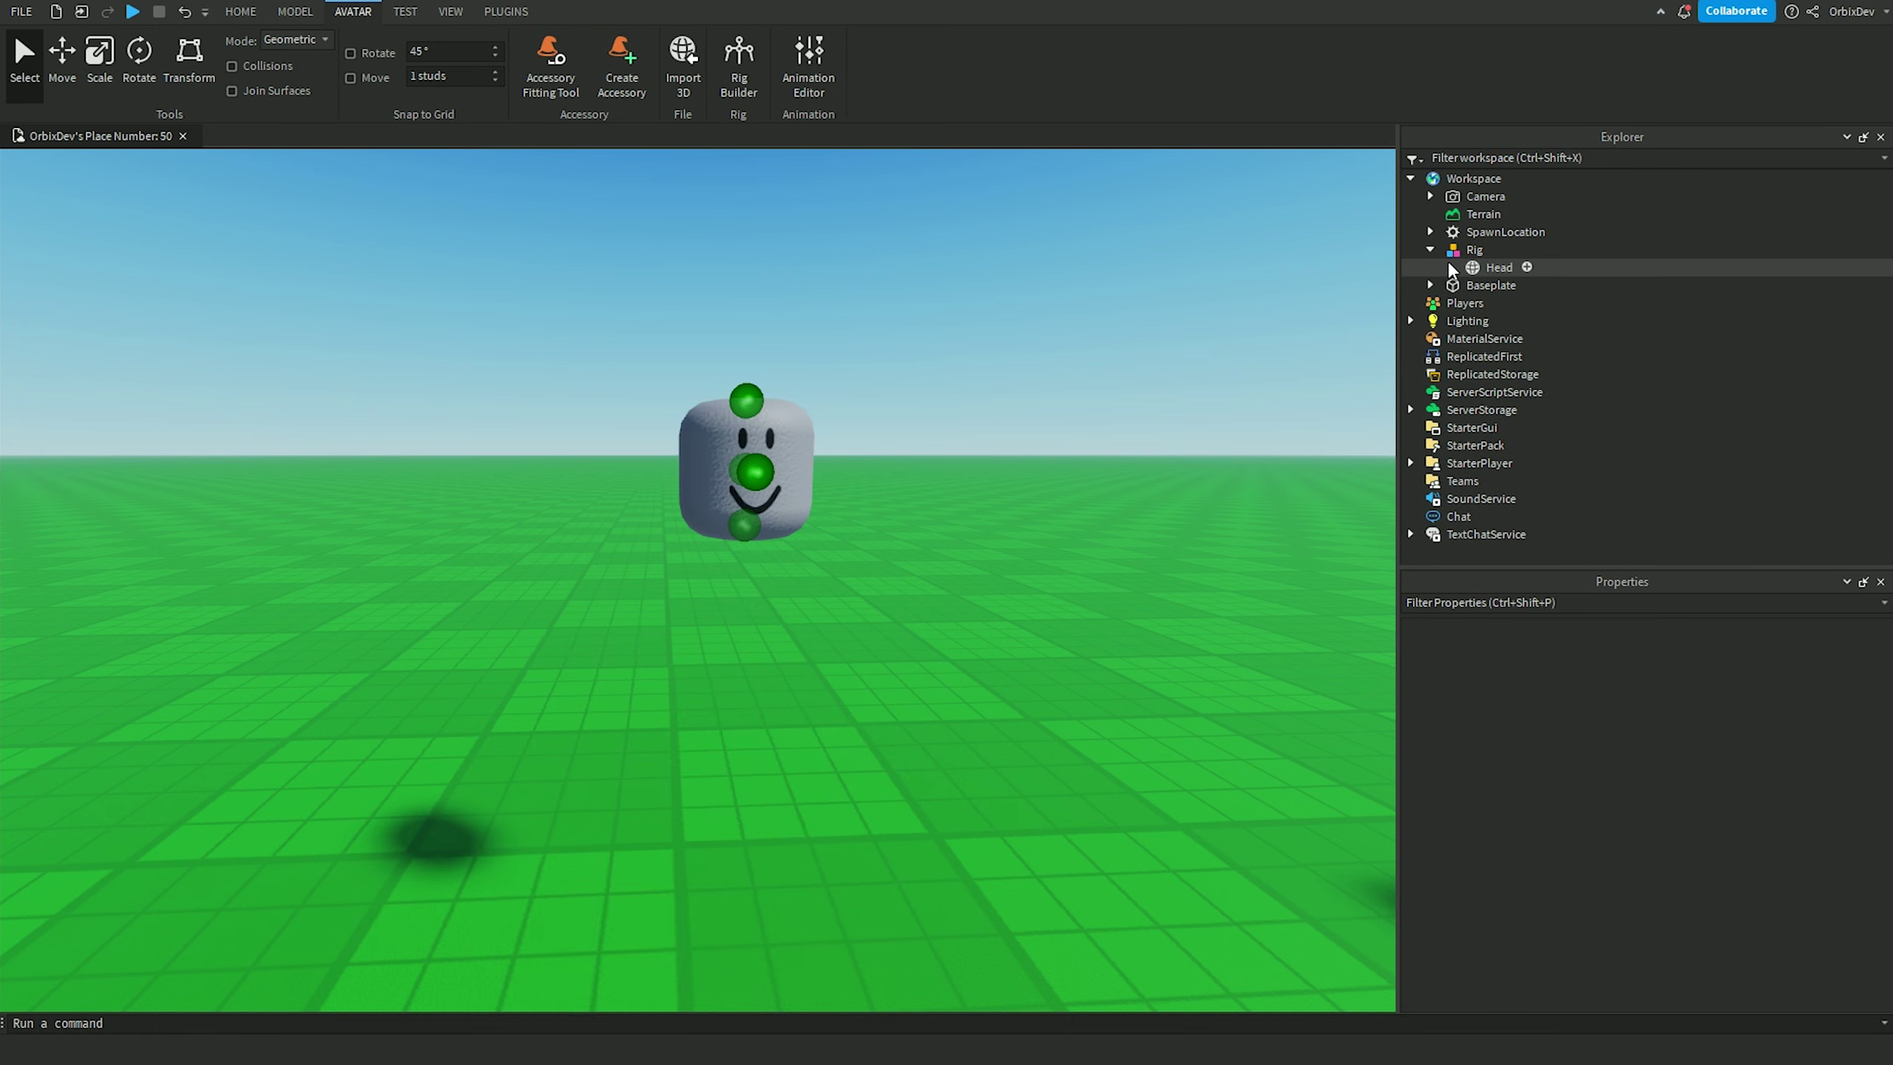
Step: Remove the face and attachments from under the Head
left_click(1451, 269)
left_click(1520, 285)
left_click(1520, 411, "shift")
right_click(1520, 358)
left_click(1566, 477)
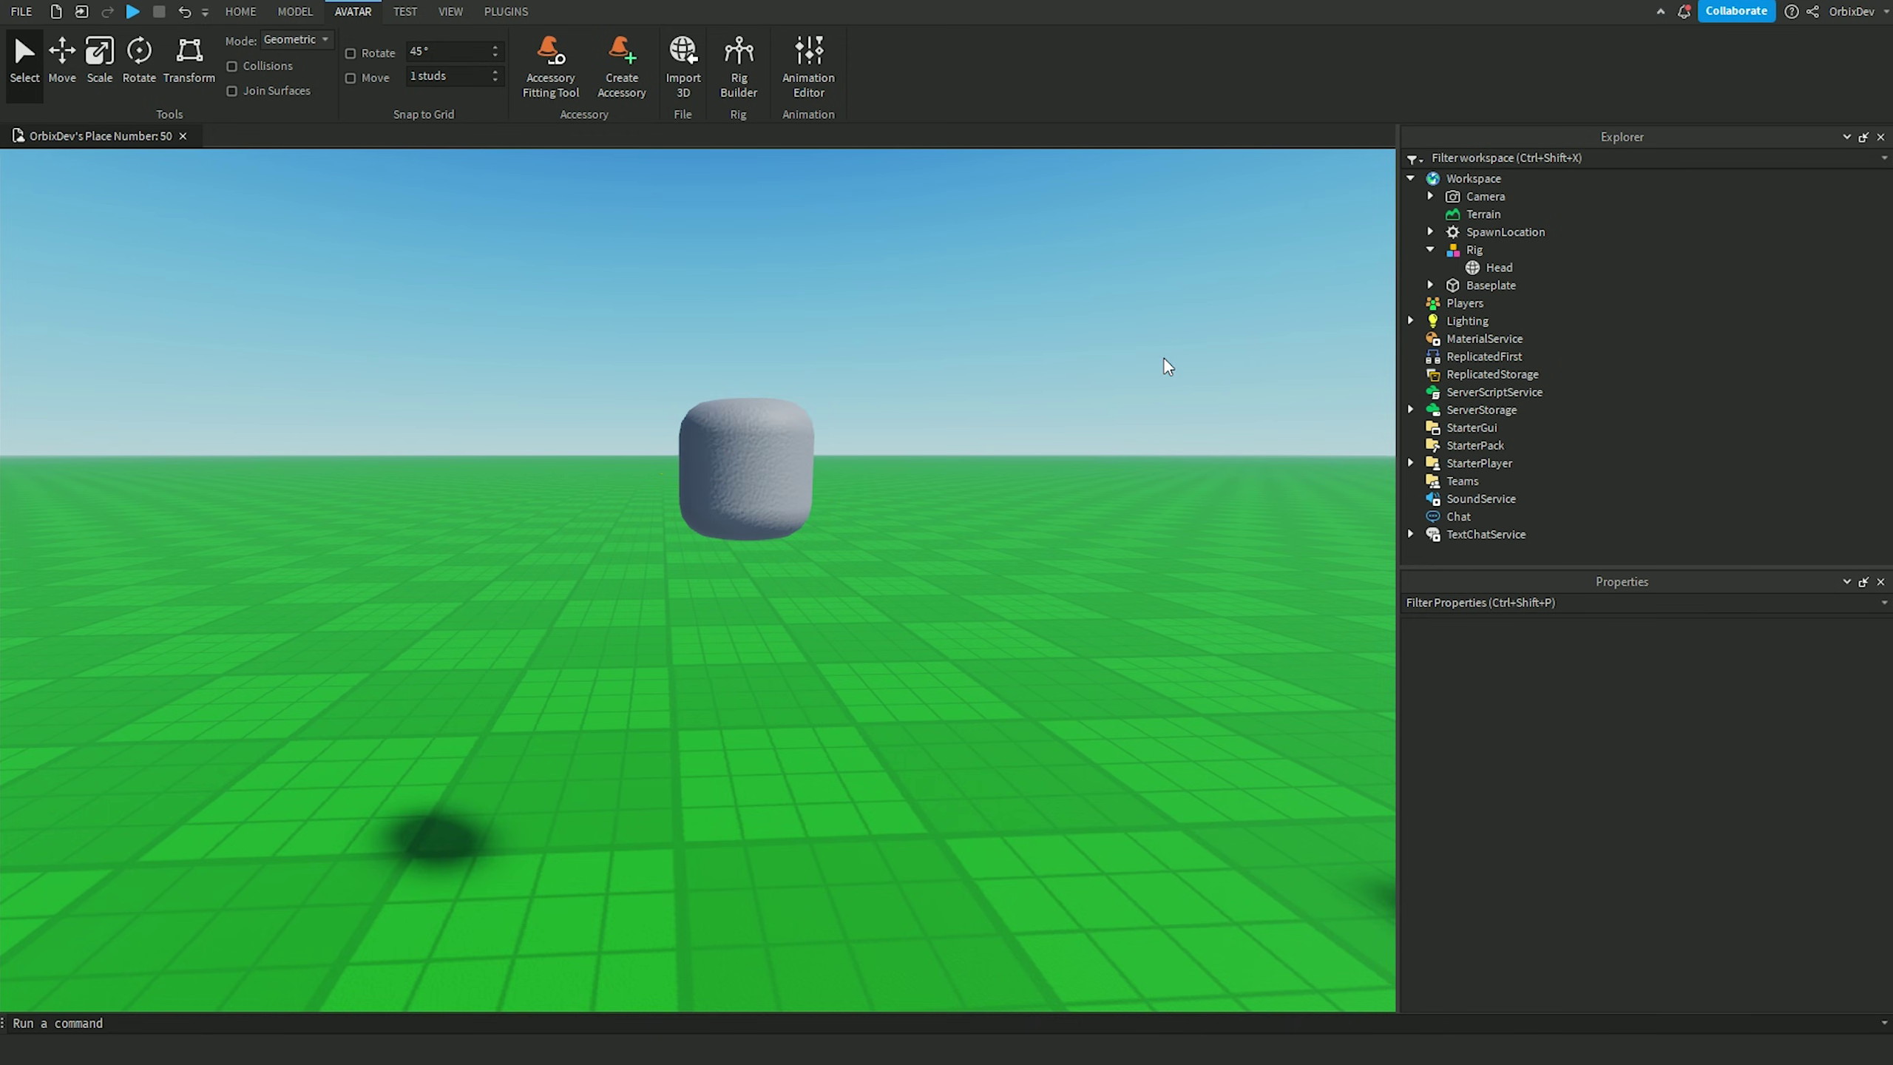
Step: Set the Rig's WorldPivot Position to 0, 0, 0
scroll(1167, 366, "up", 3)
right_click_drag(1166, 360, 1162, 339)
left_click(1476, 250)
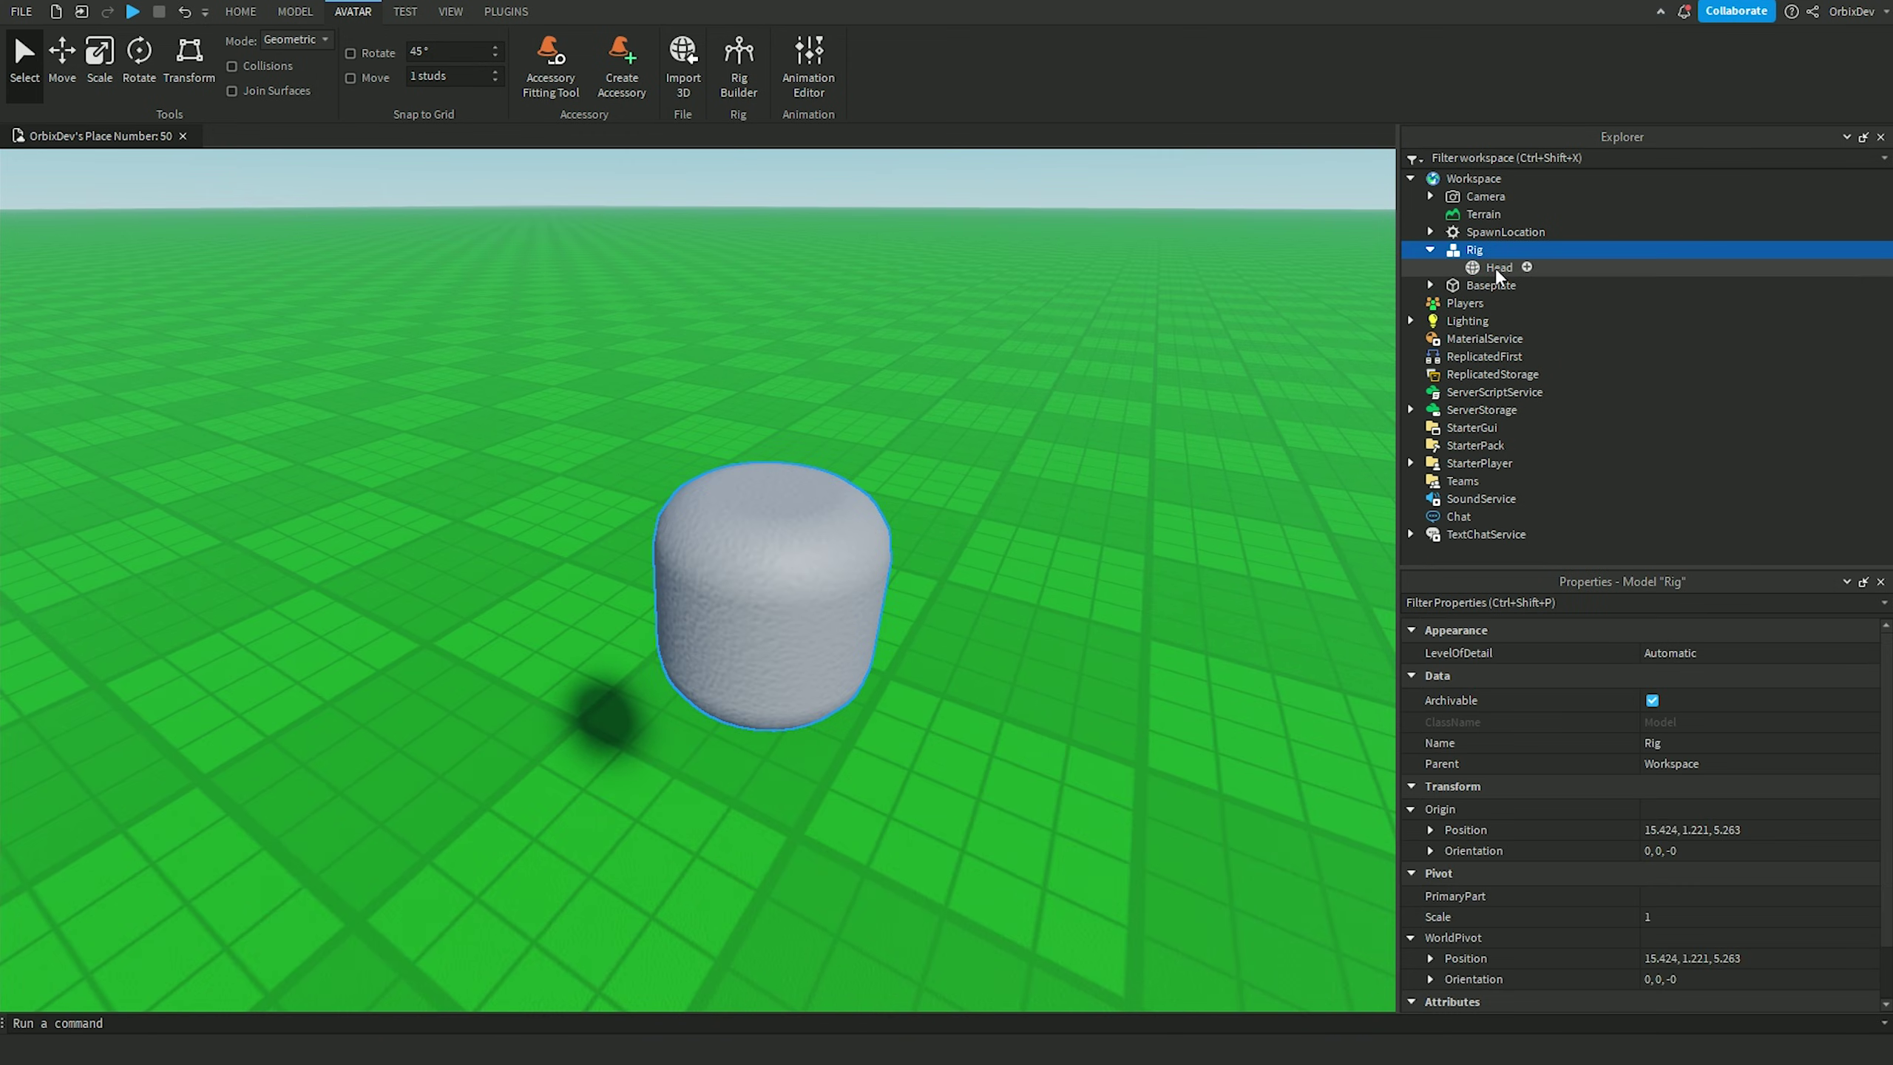
left_click(1742, 958)
type("0, 0, 0")
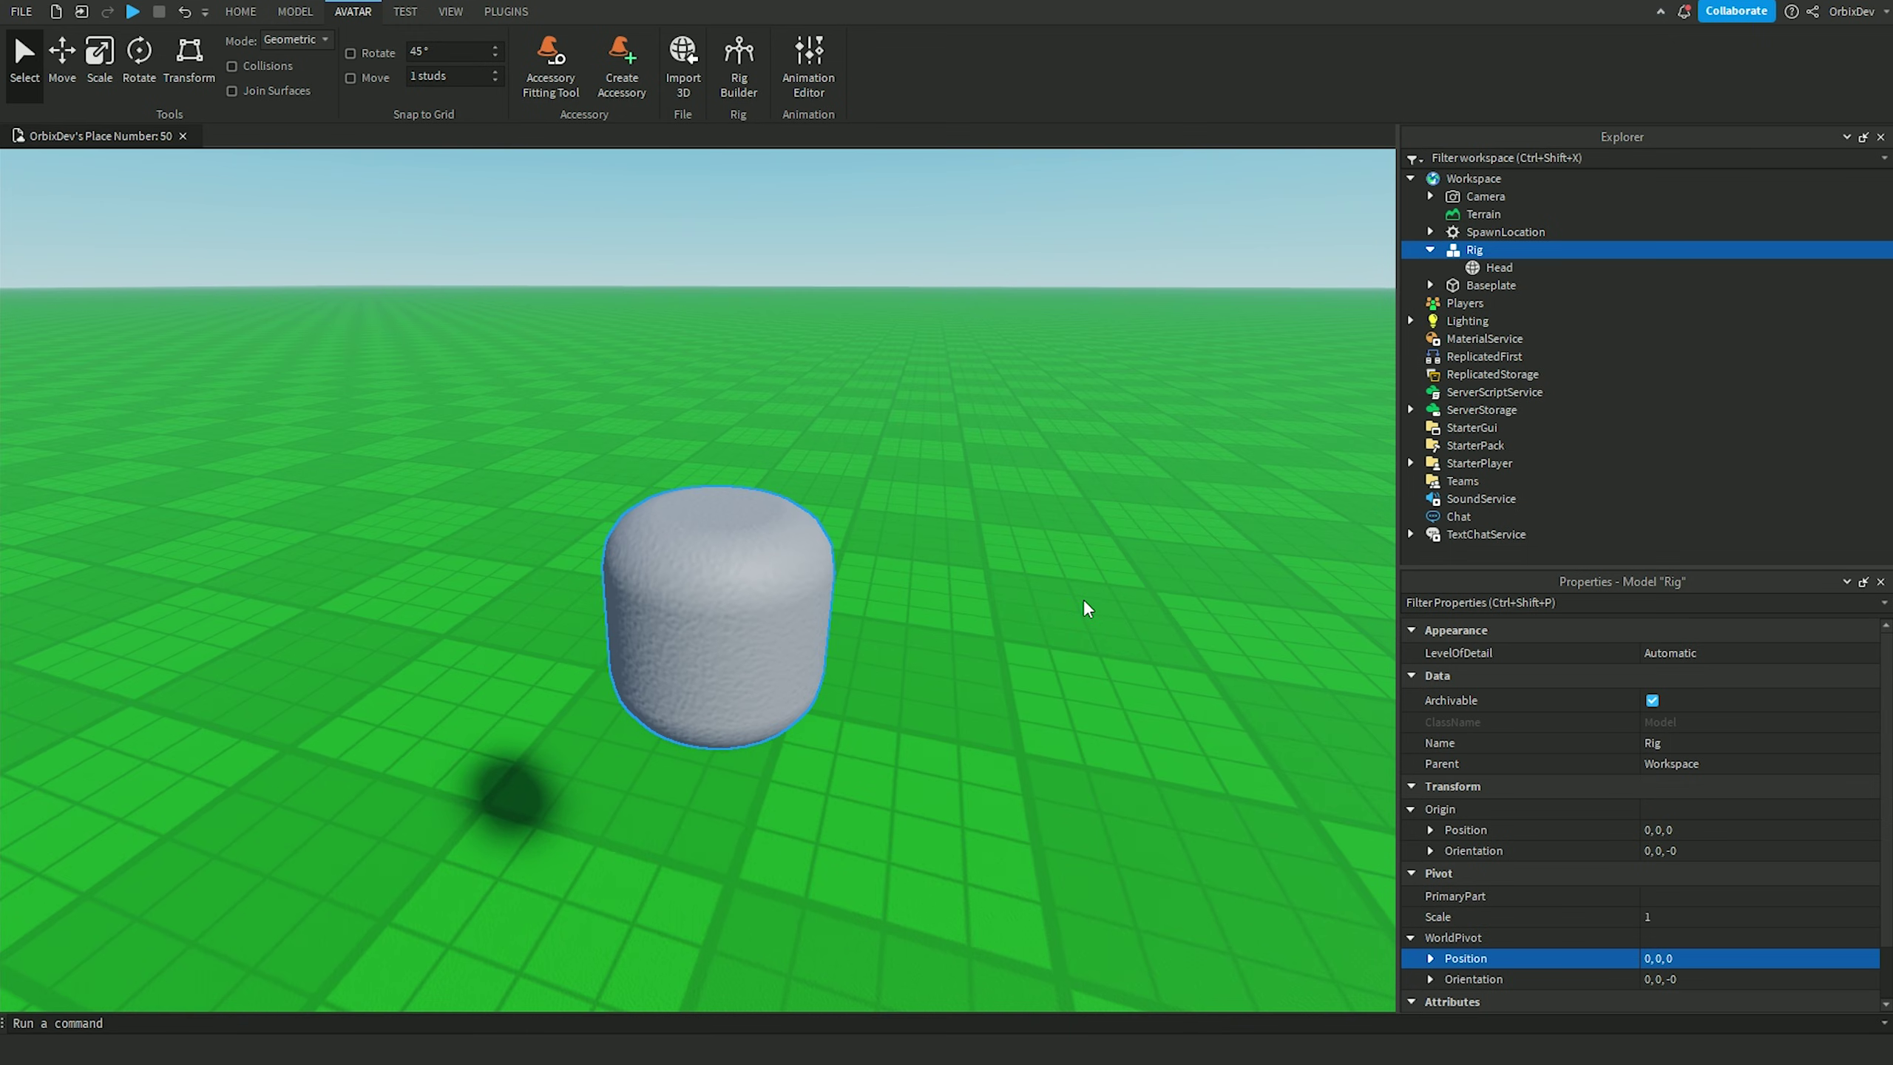
right_click(1474, 251)
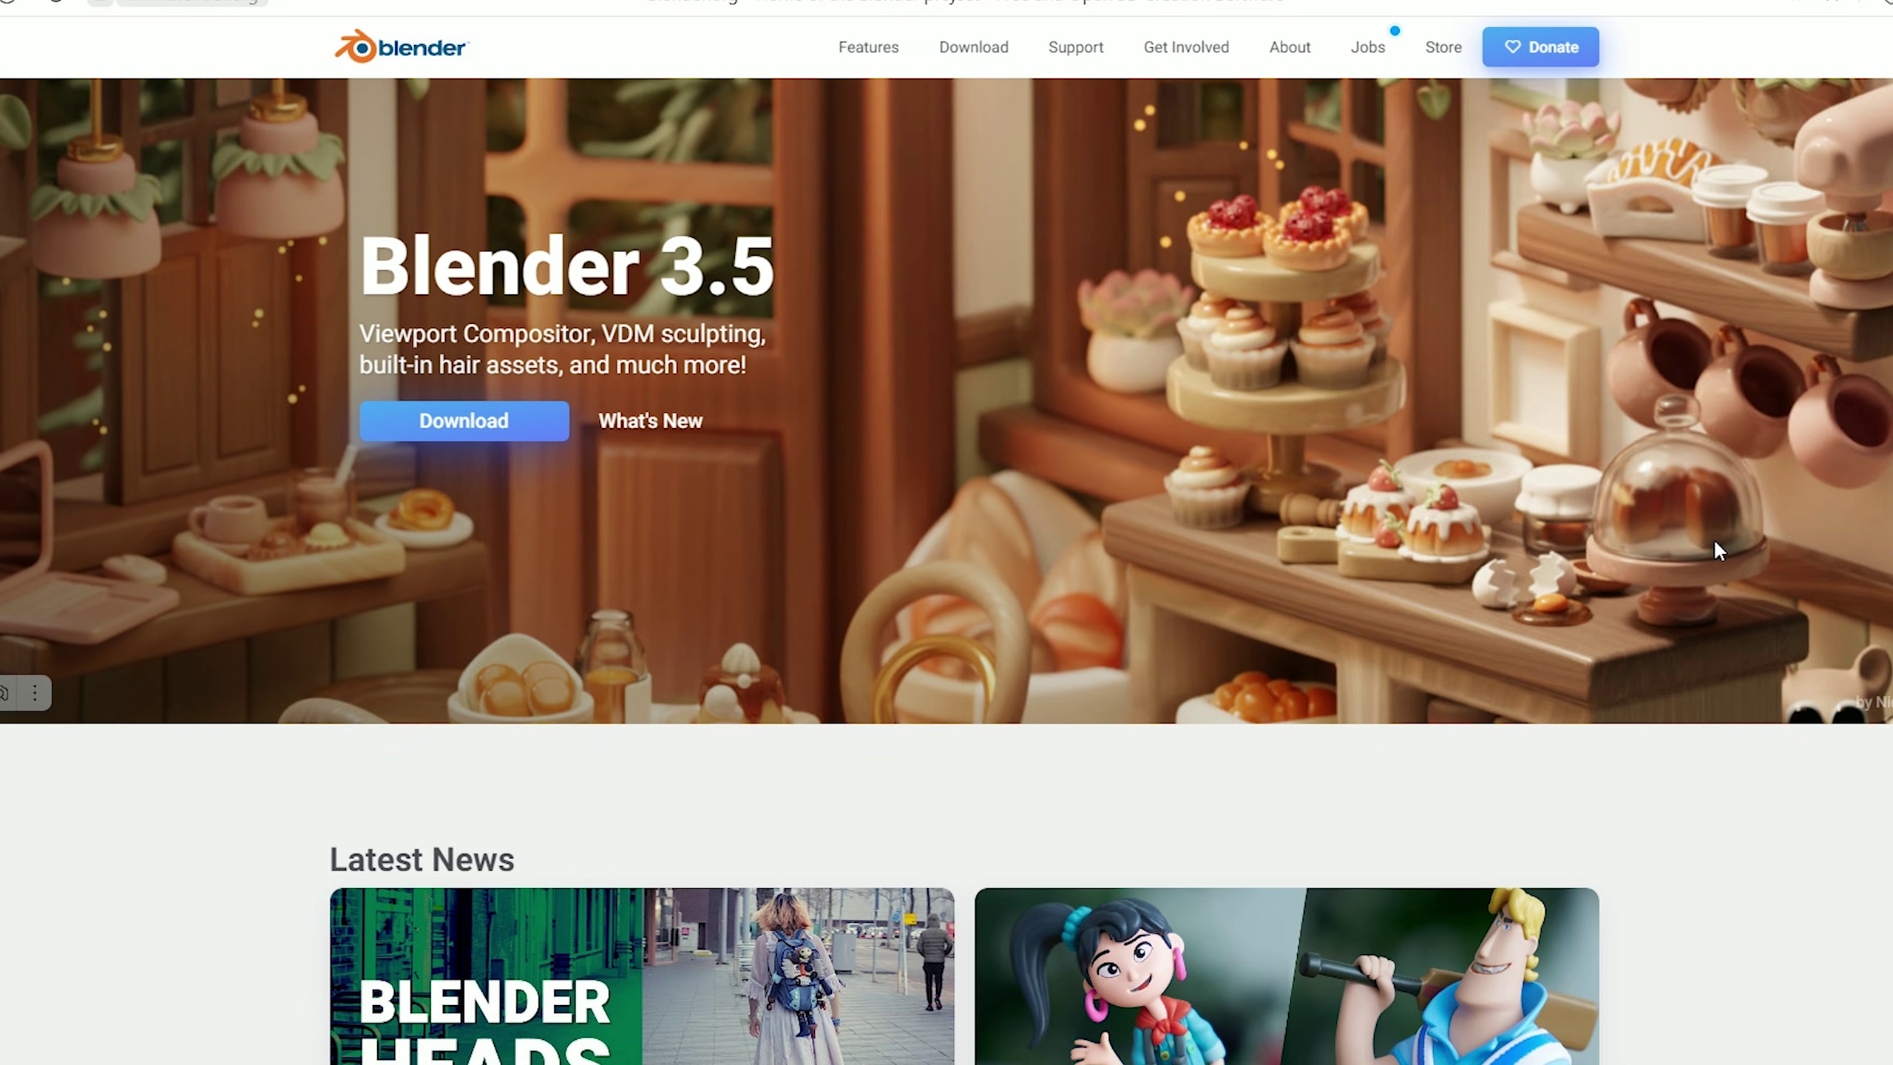
scroll(1714, 543, "down", 2)
scroll(1714, 543, "down", 2)
scroll(1714, 542, "down", 3)
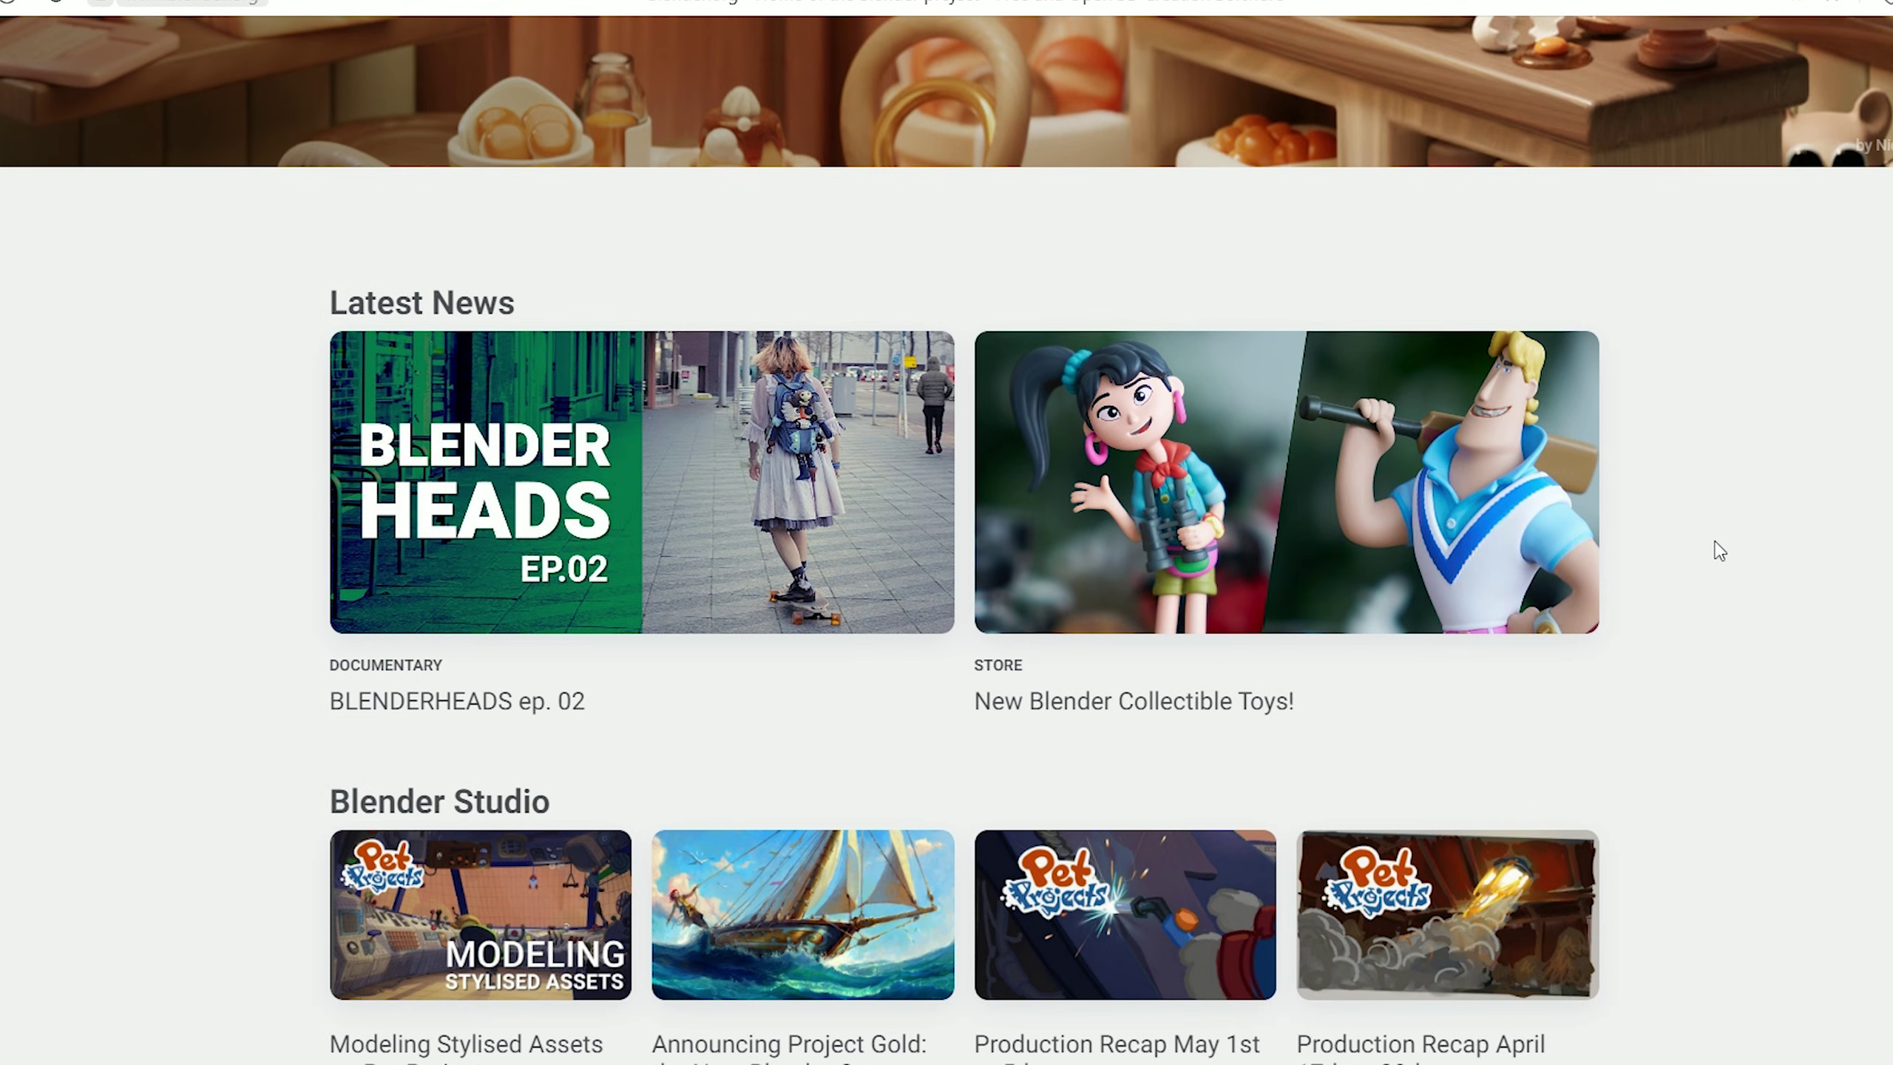
scroll(1719, 550, "down", 2)
scroll(1718, 550, "down", 2)
scroll(1718, 550, "down", 4)
scroll(1719, 551, "down", 4)
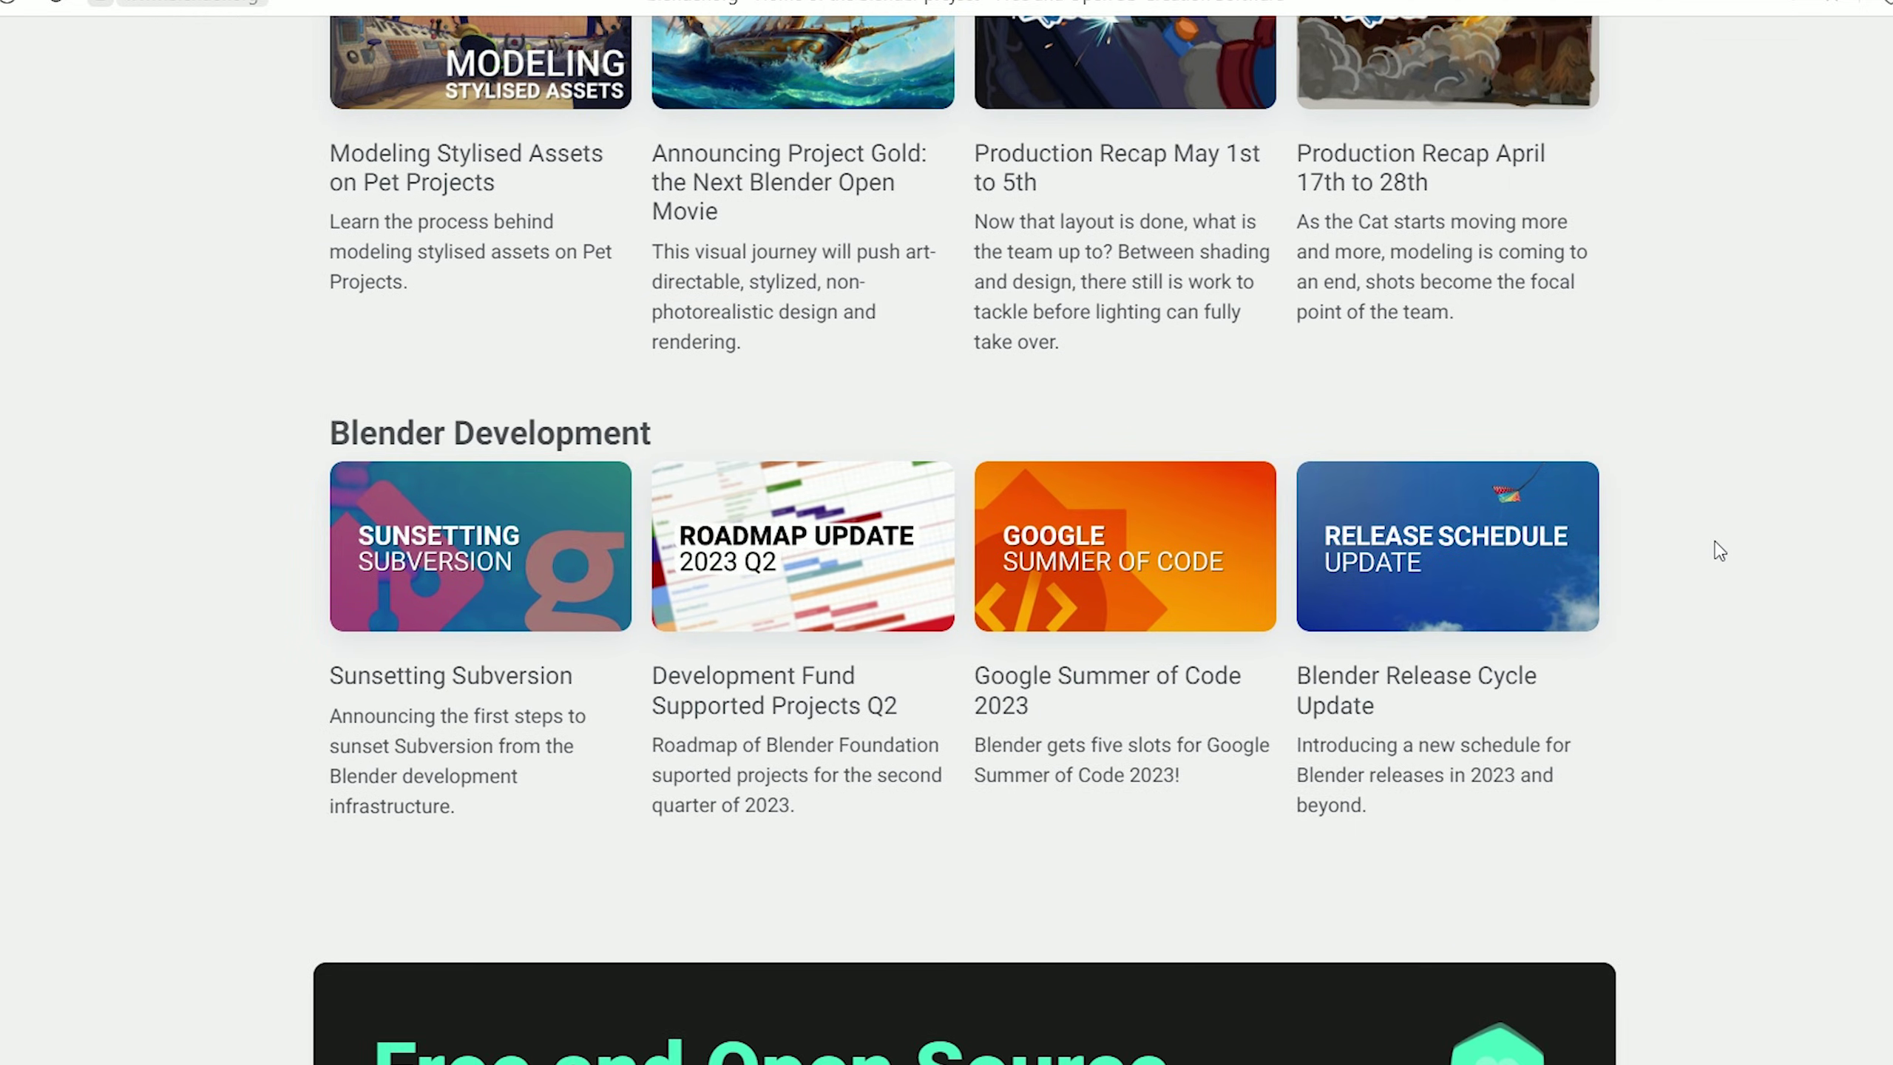
scroll(1719, 550, "down", 2)
scroll(1715, 545, "down", 2)
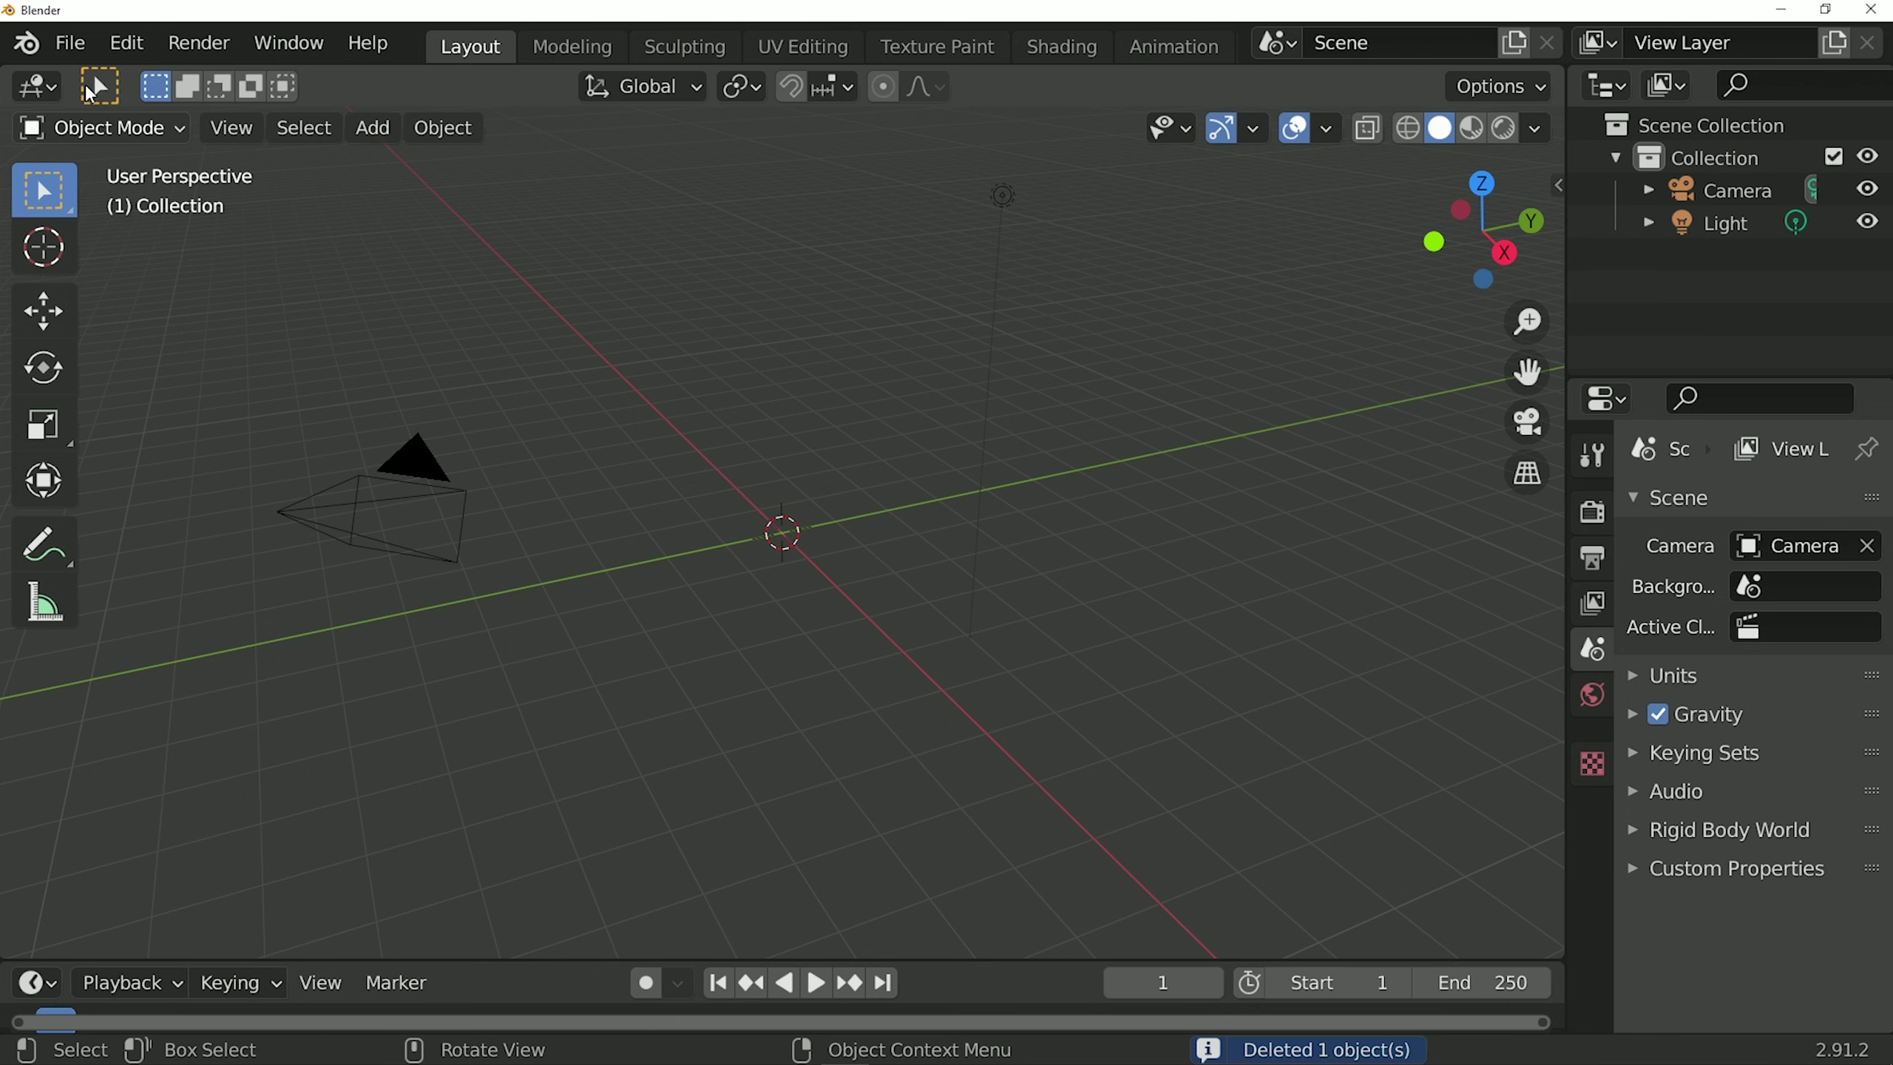
Step: Import 'head cool' as a Wavefront OBJ and move it down to Z -1.306 m in Front view
left_click(79, 39)
mouse_move(121, 480)
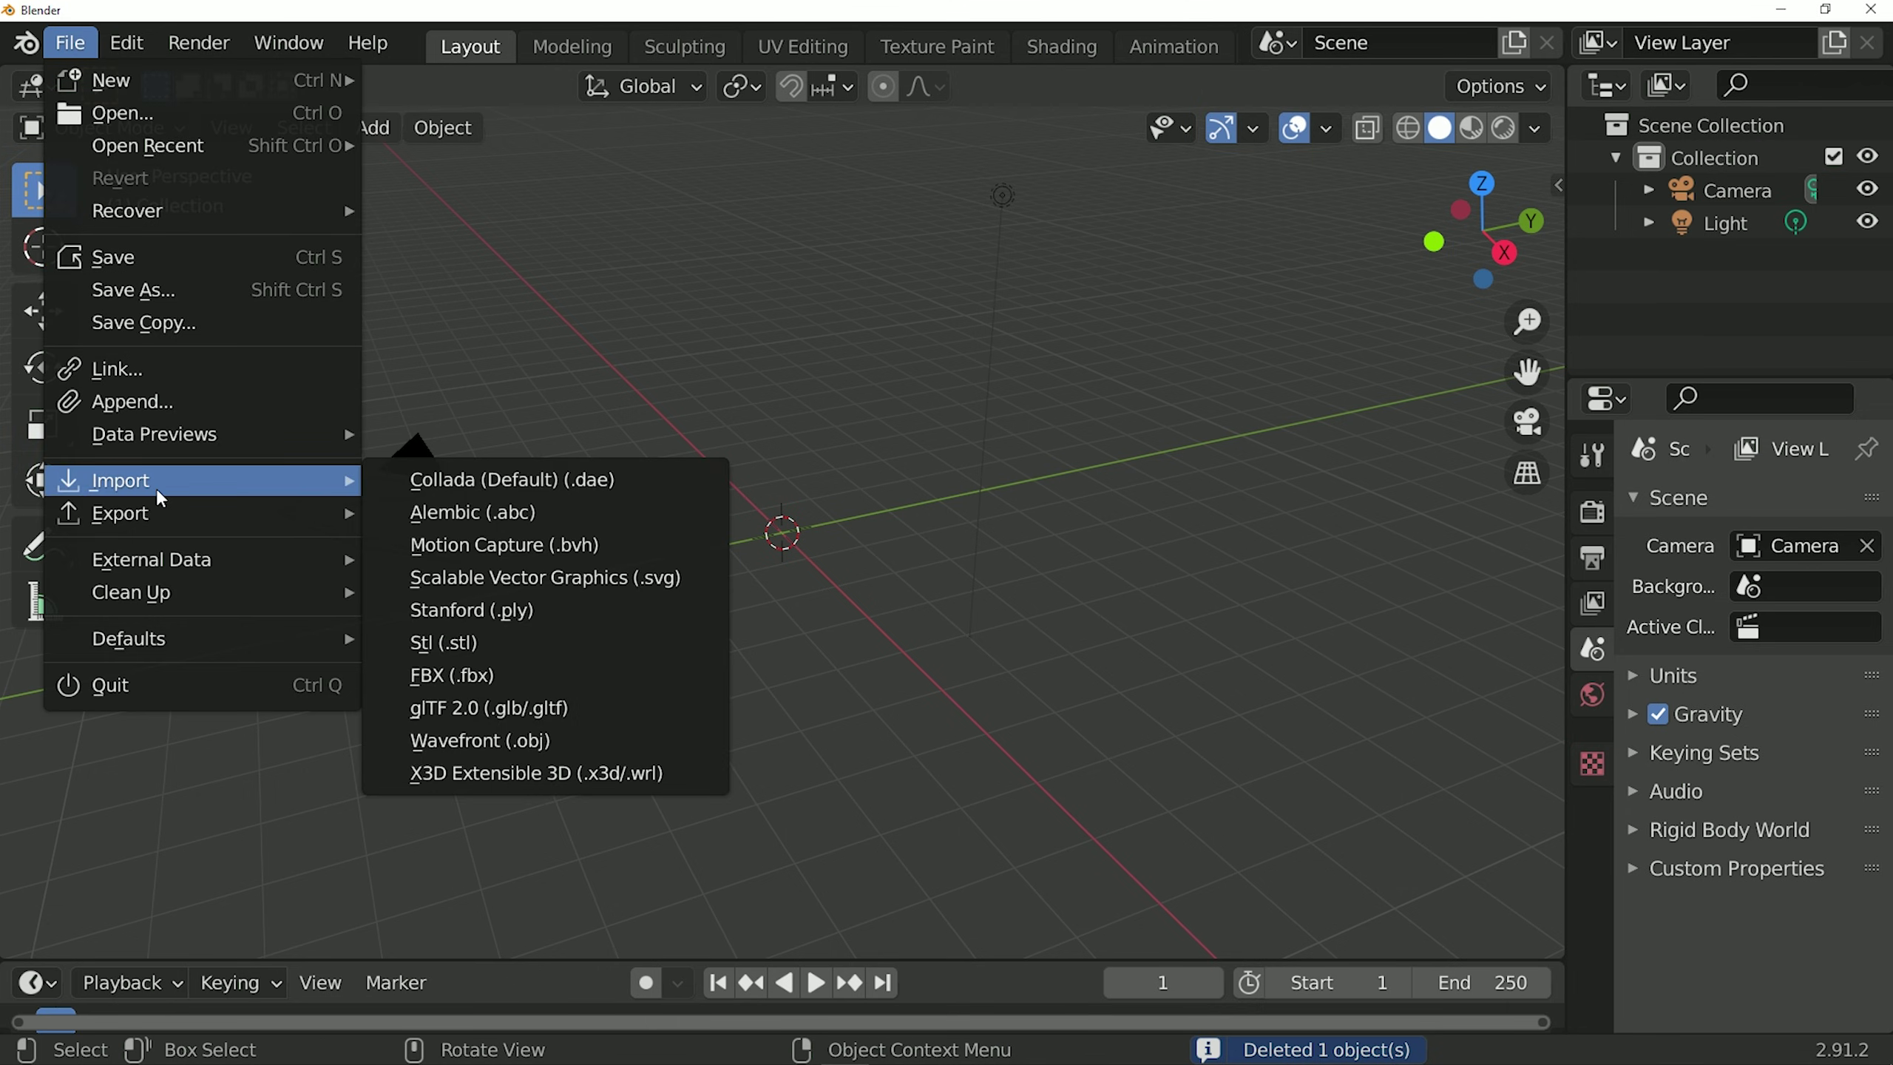
left_click(637, 744)
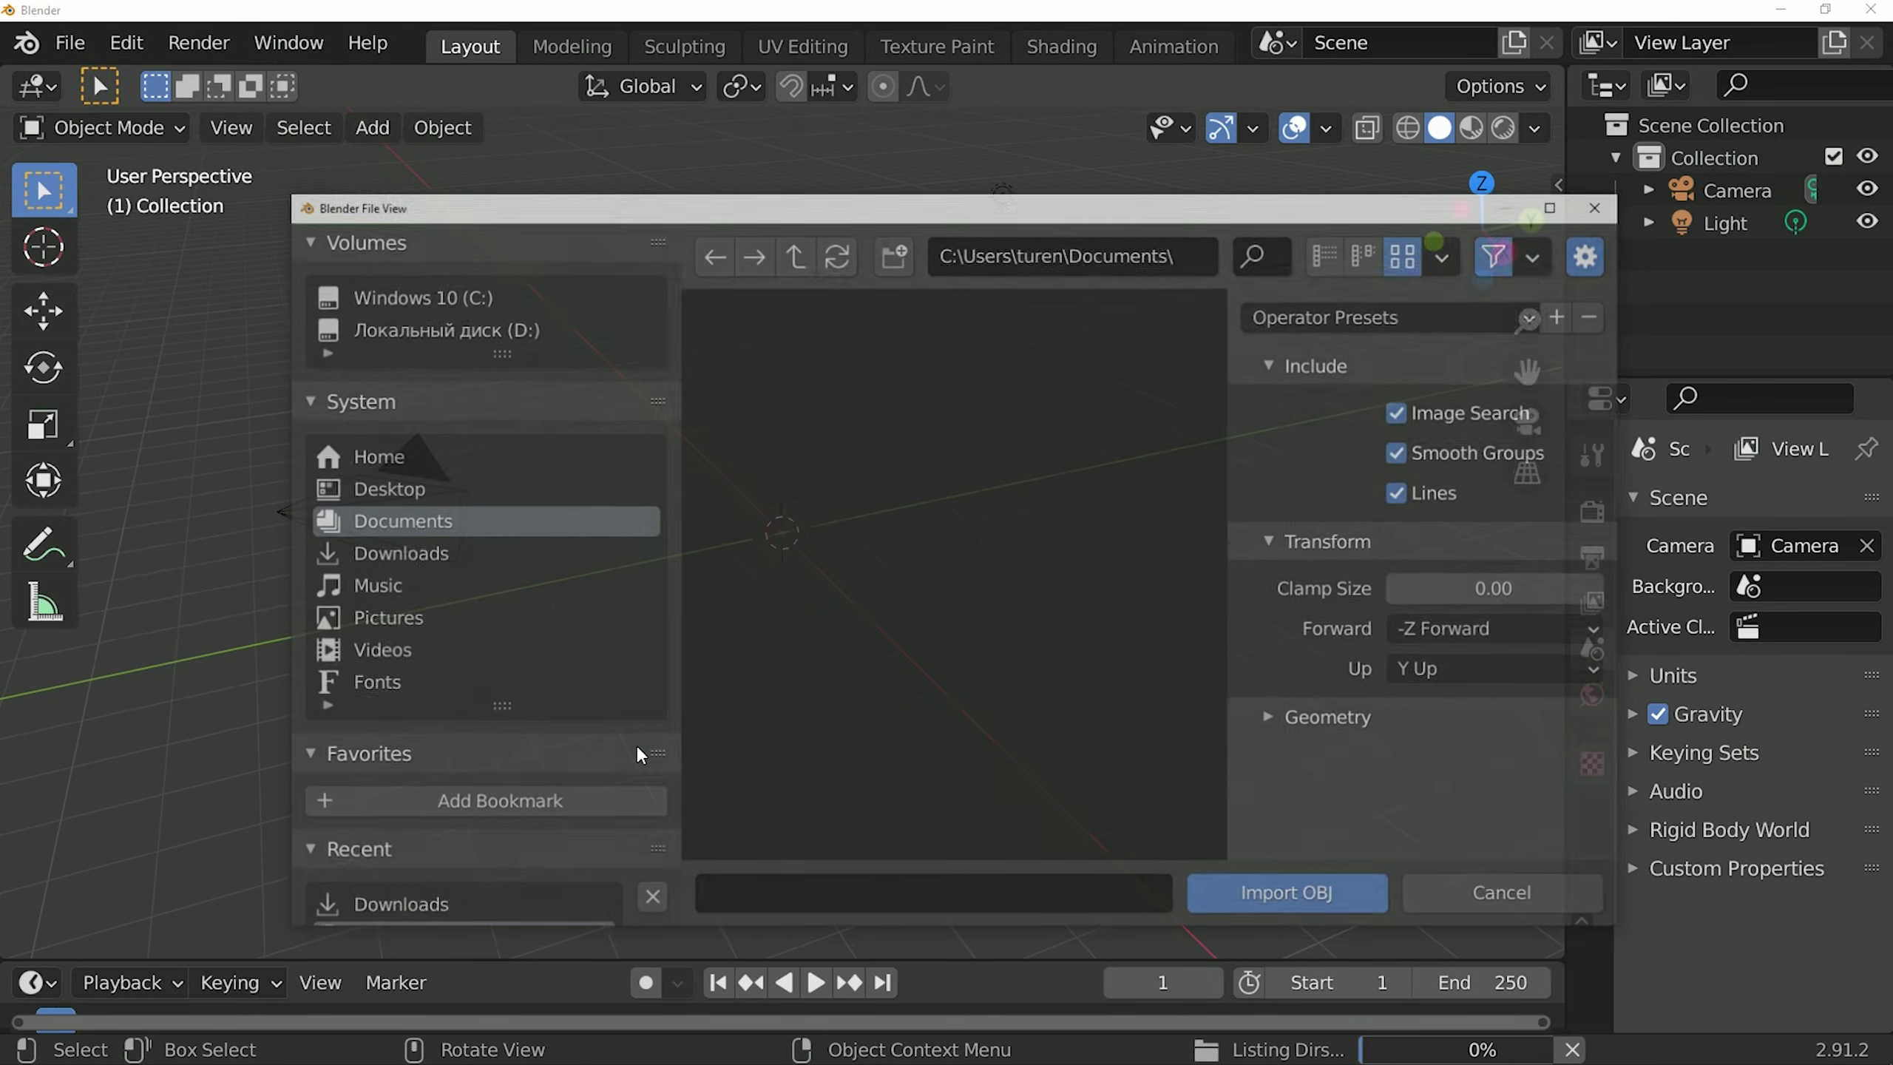
double_click(801, 669)
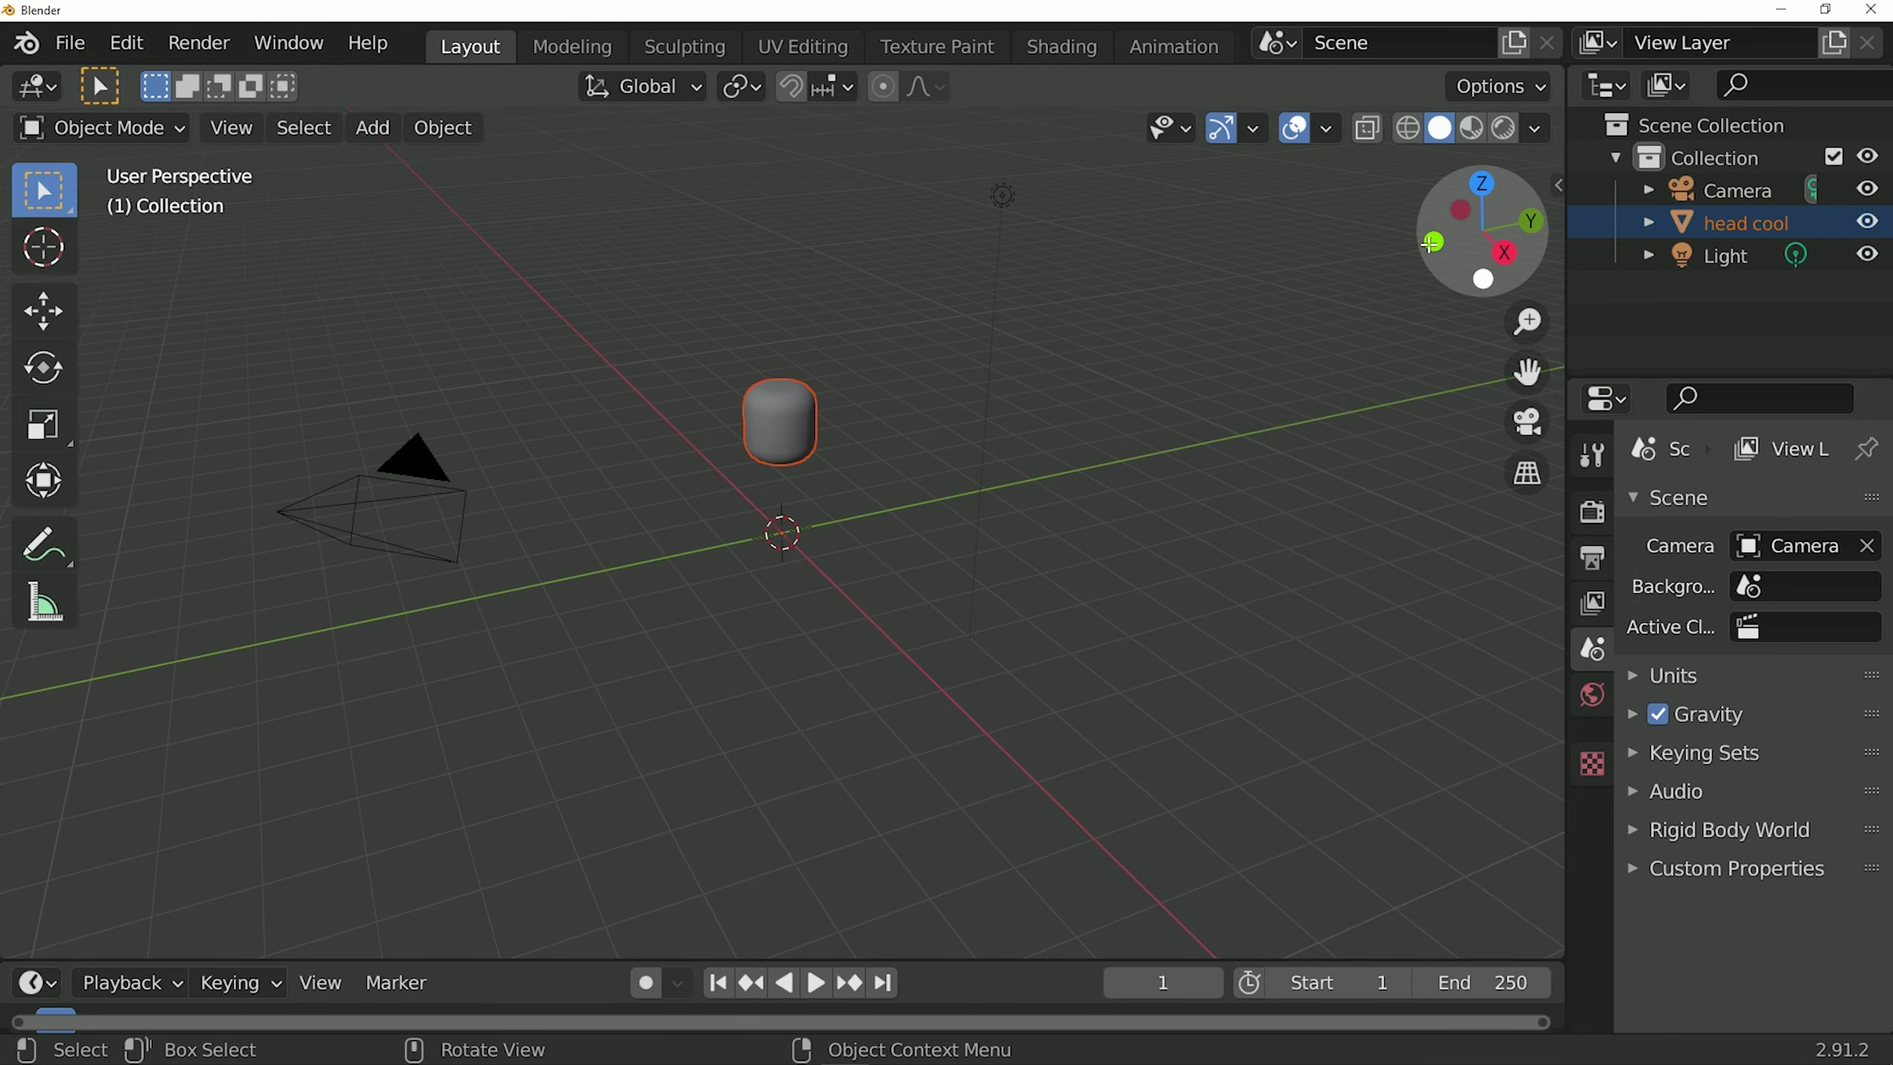
left_click(1430, 243)
left_click(71, 313)
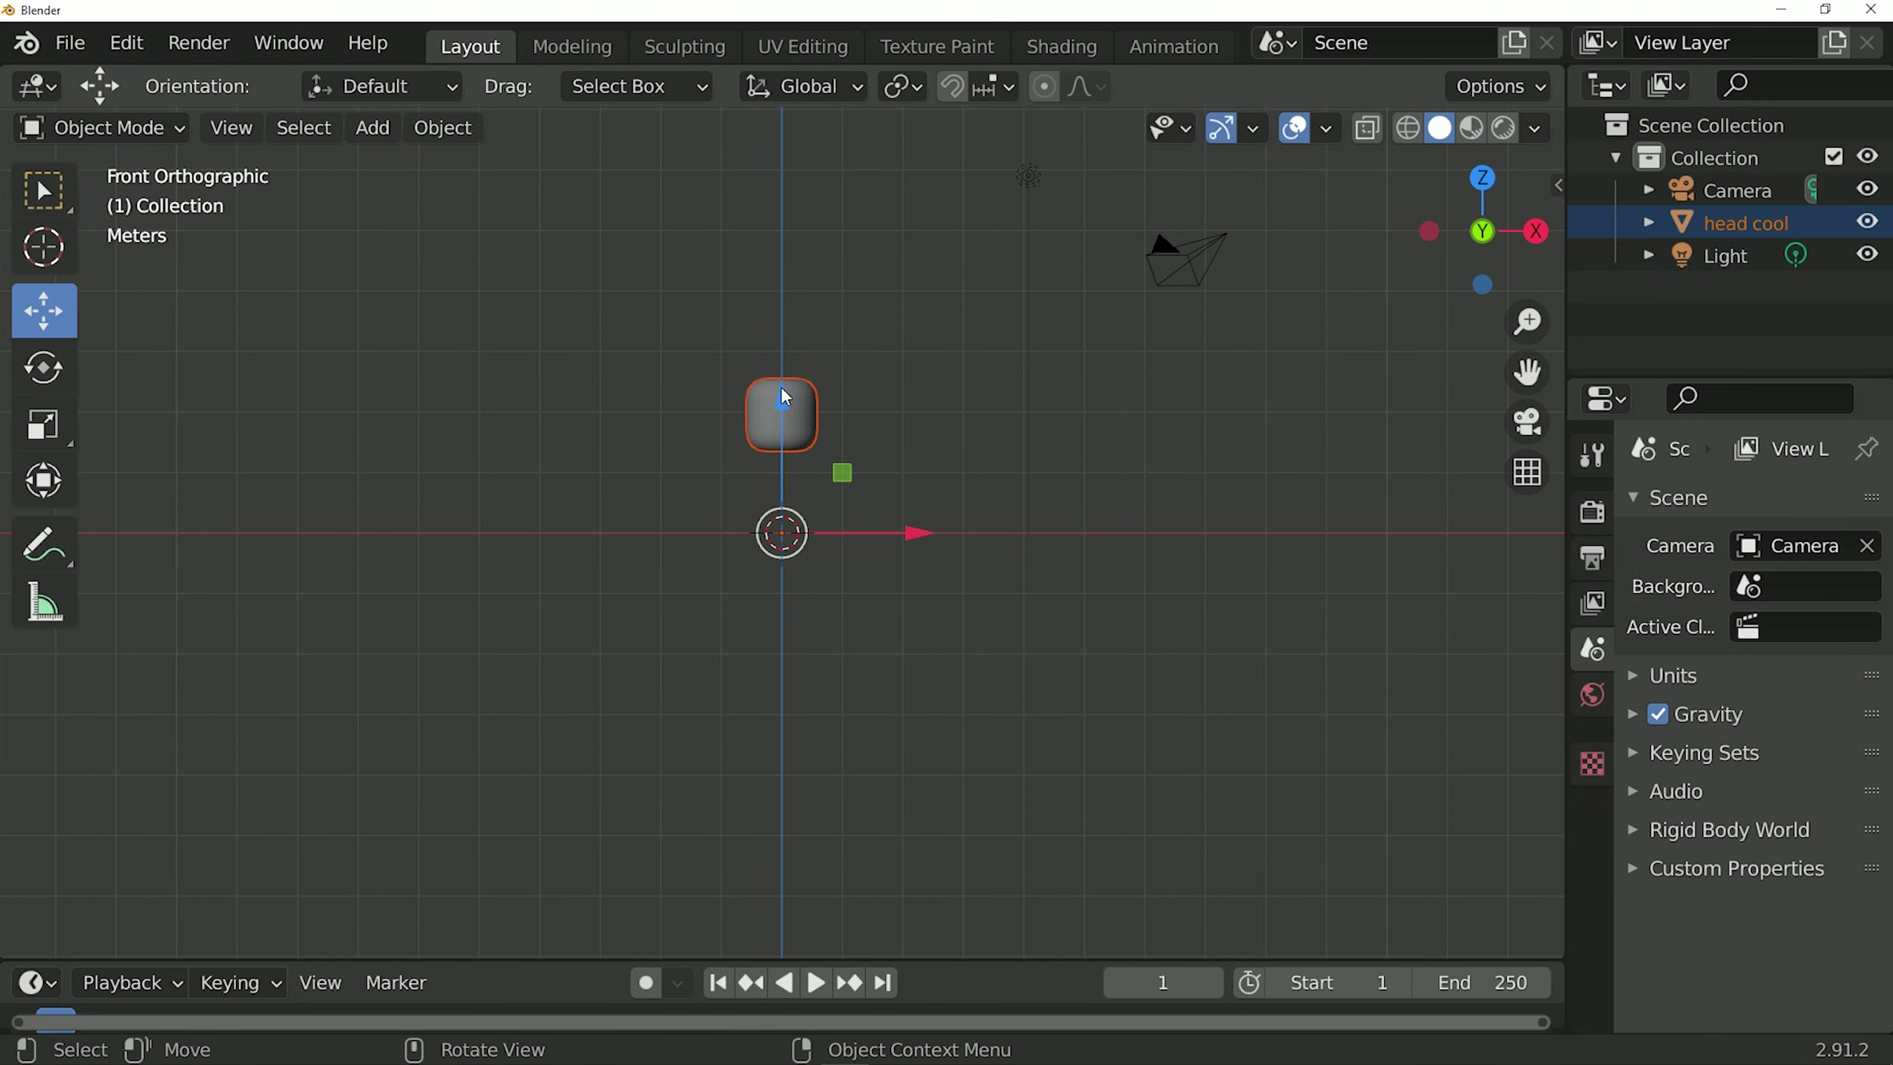
left_click_drag(784, 396, 785, 455)
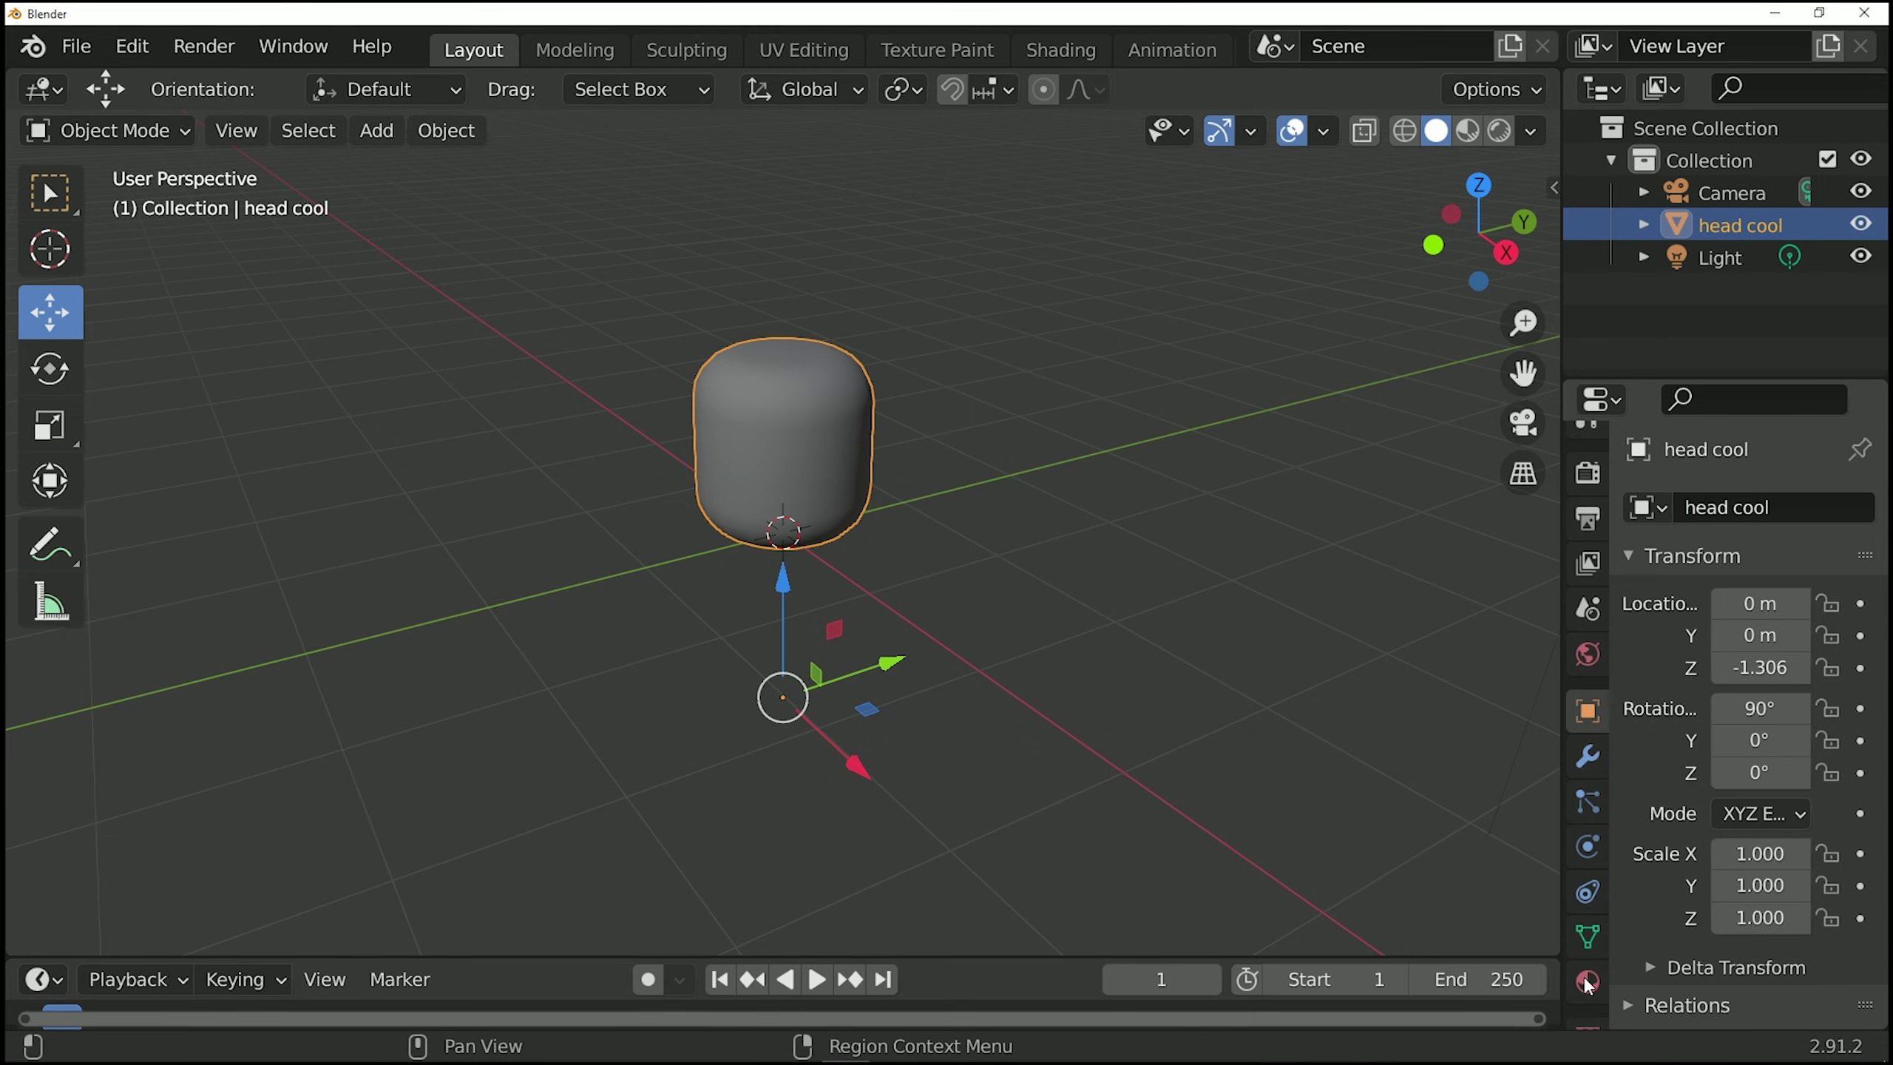
Step: Set the head material's Base Color to an Image Texture using the cartoon face image
left_click(1588, 983)
scroll(1719, 882, "down", 1)
scroll(1723, 891, "down", 1)
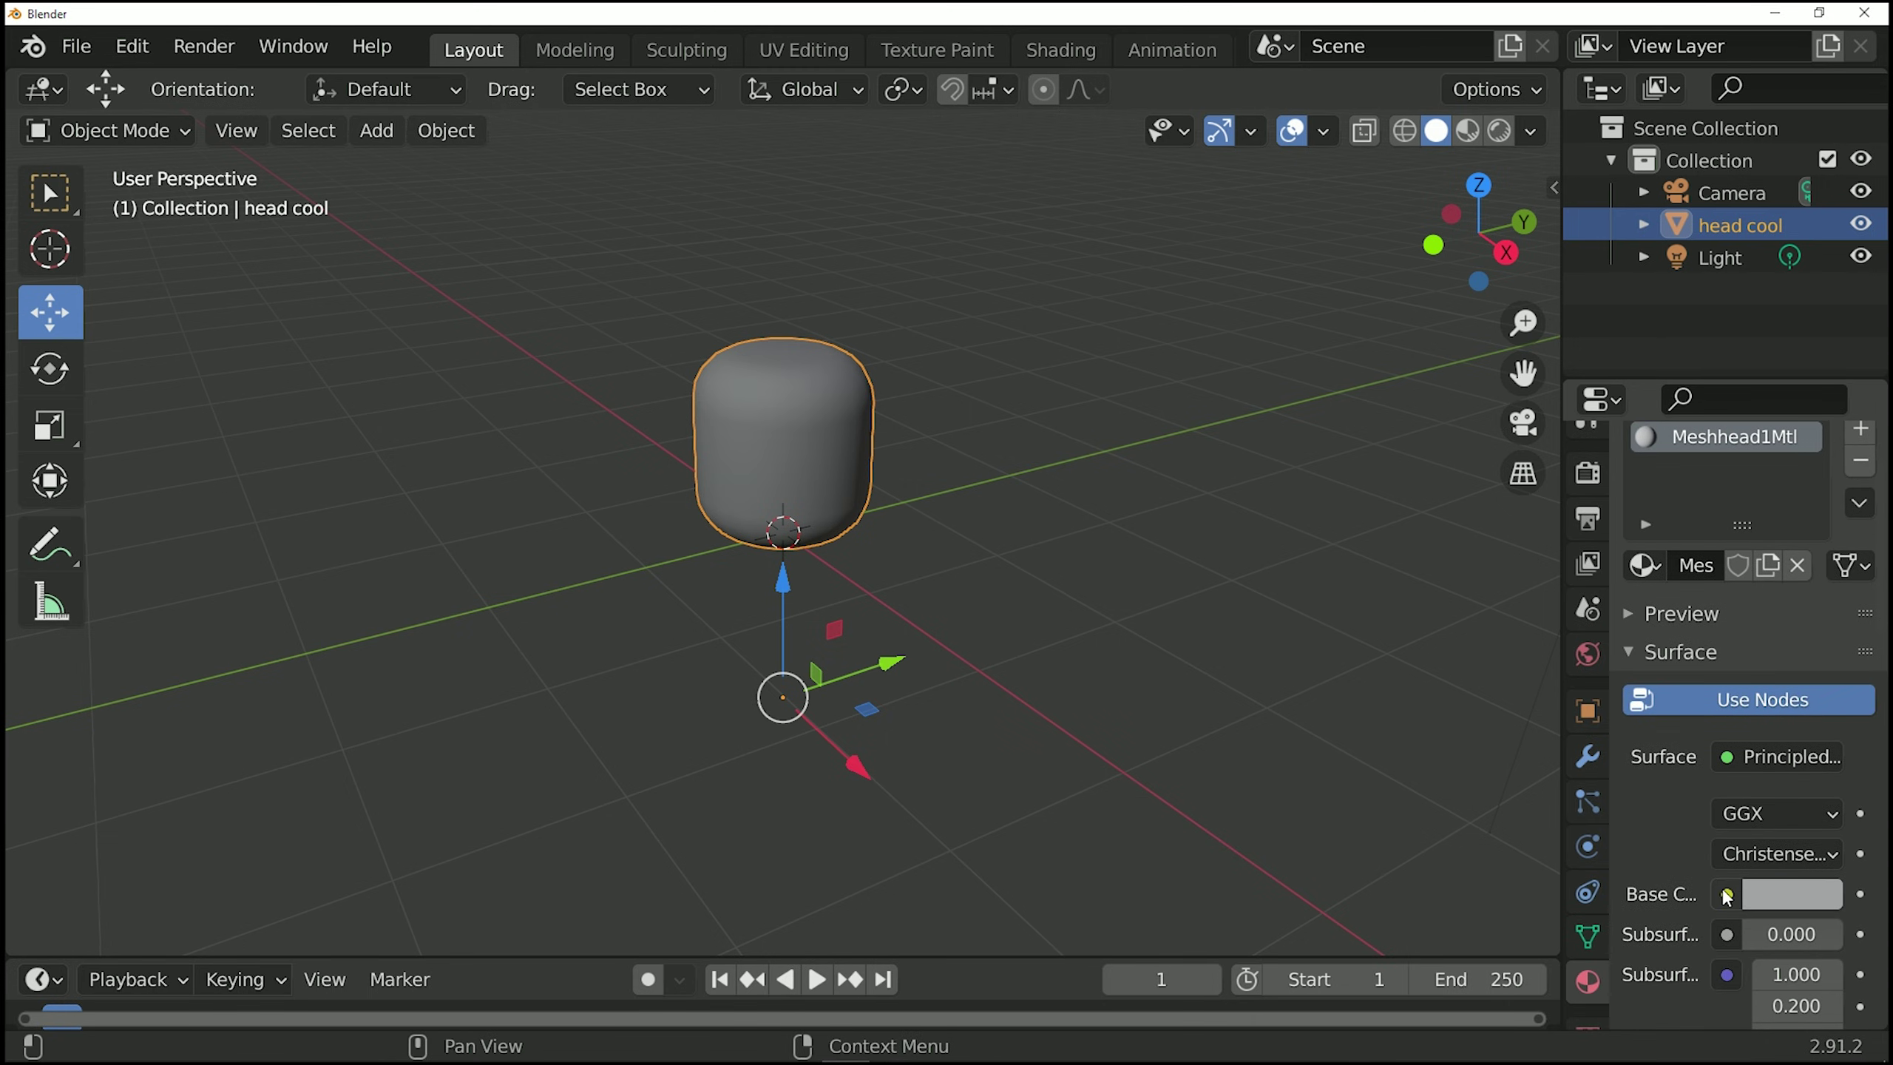
left_click(1726, 894)
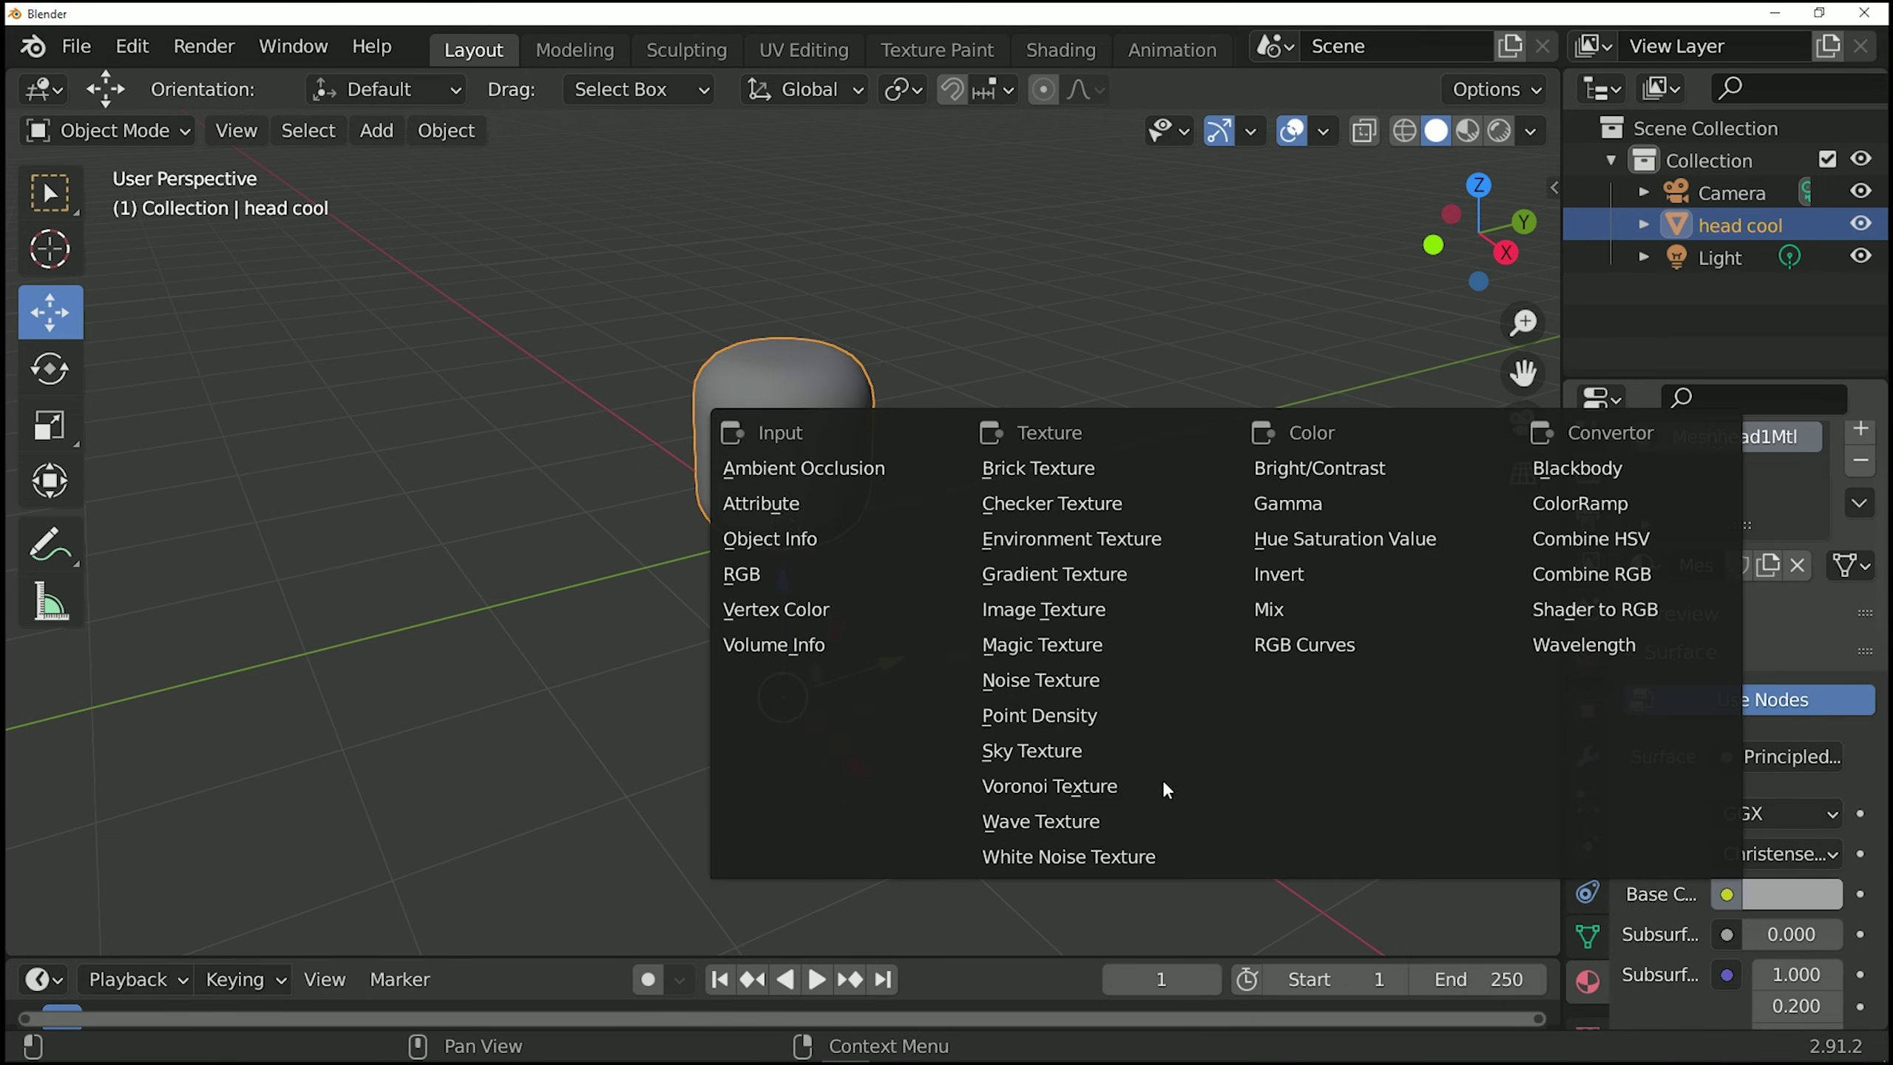
left_click(1087, 614)
scroll(1833, 880, "down", 1)
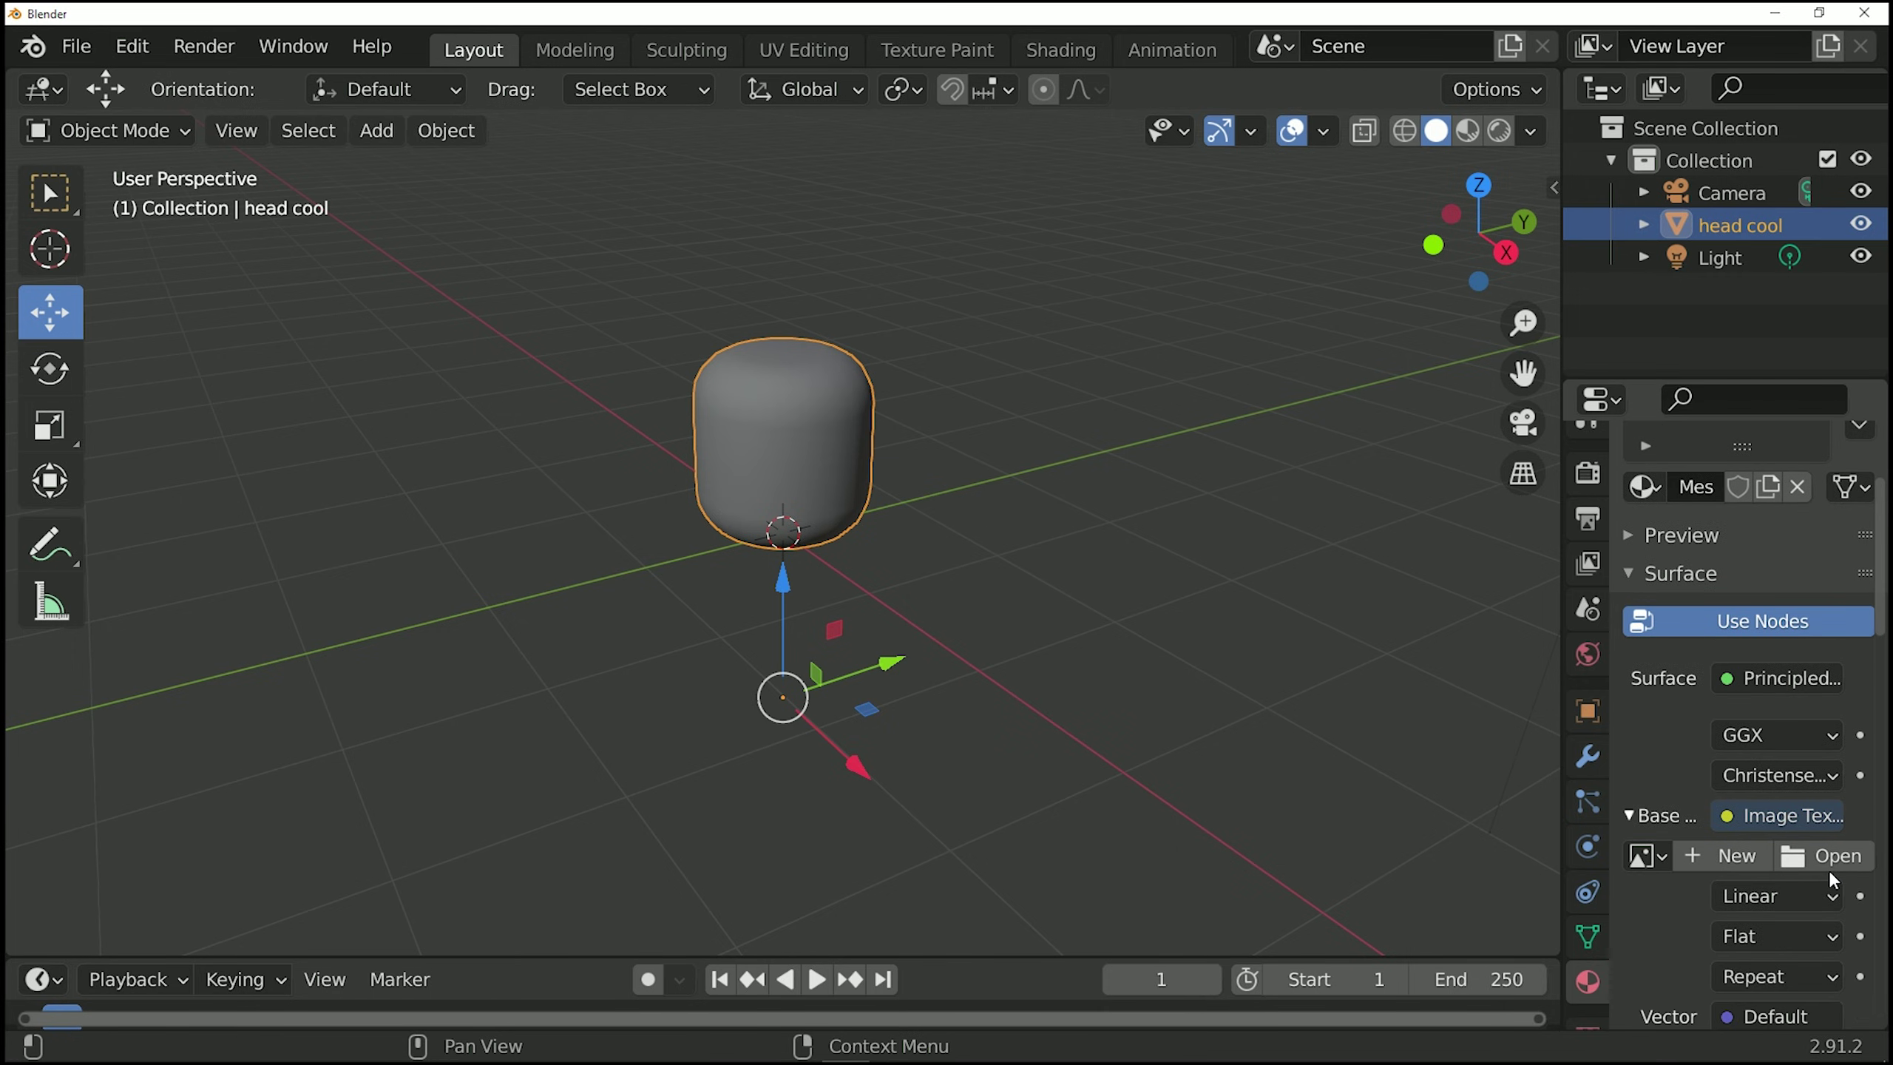
left_click(1826, 856)
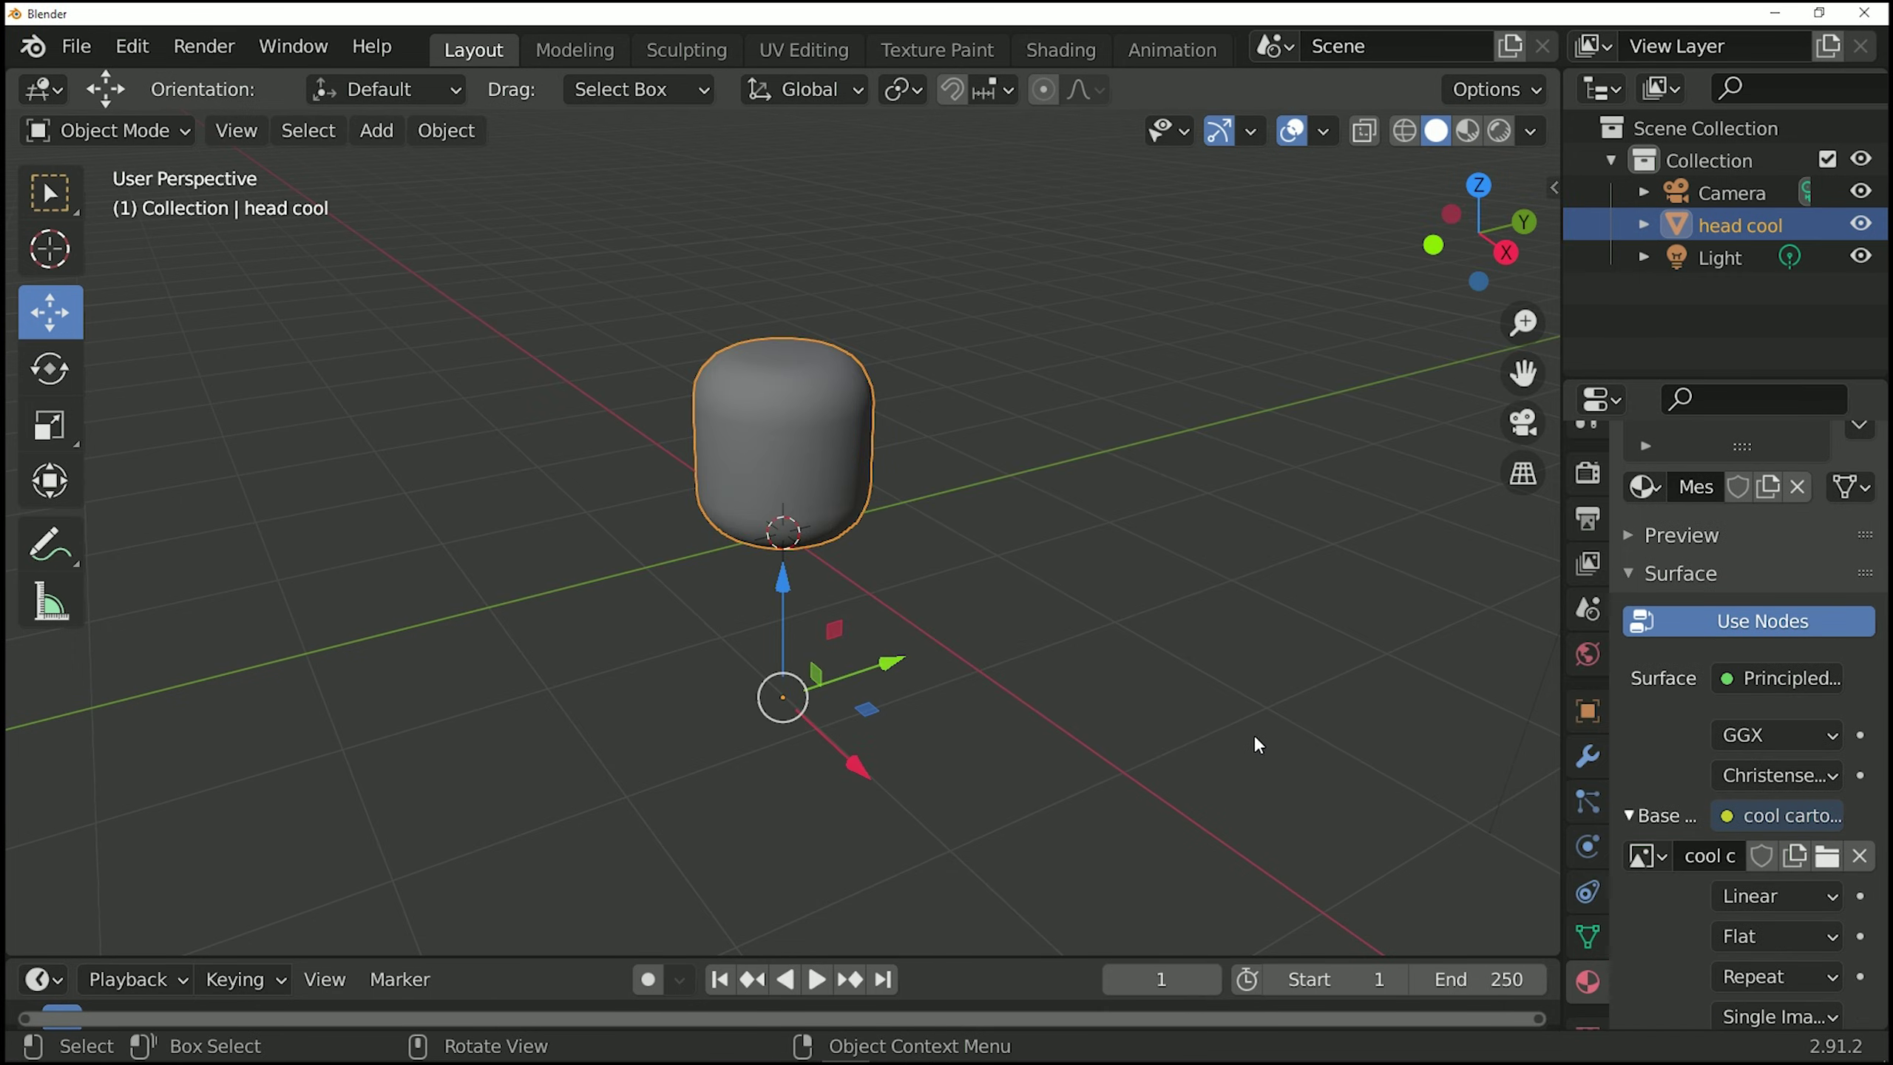
Step: Switch to Material Preview shading and orbit around the textured head
left_click(1466, 130)
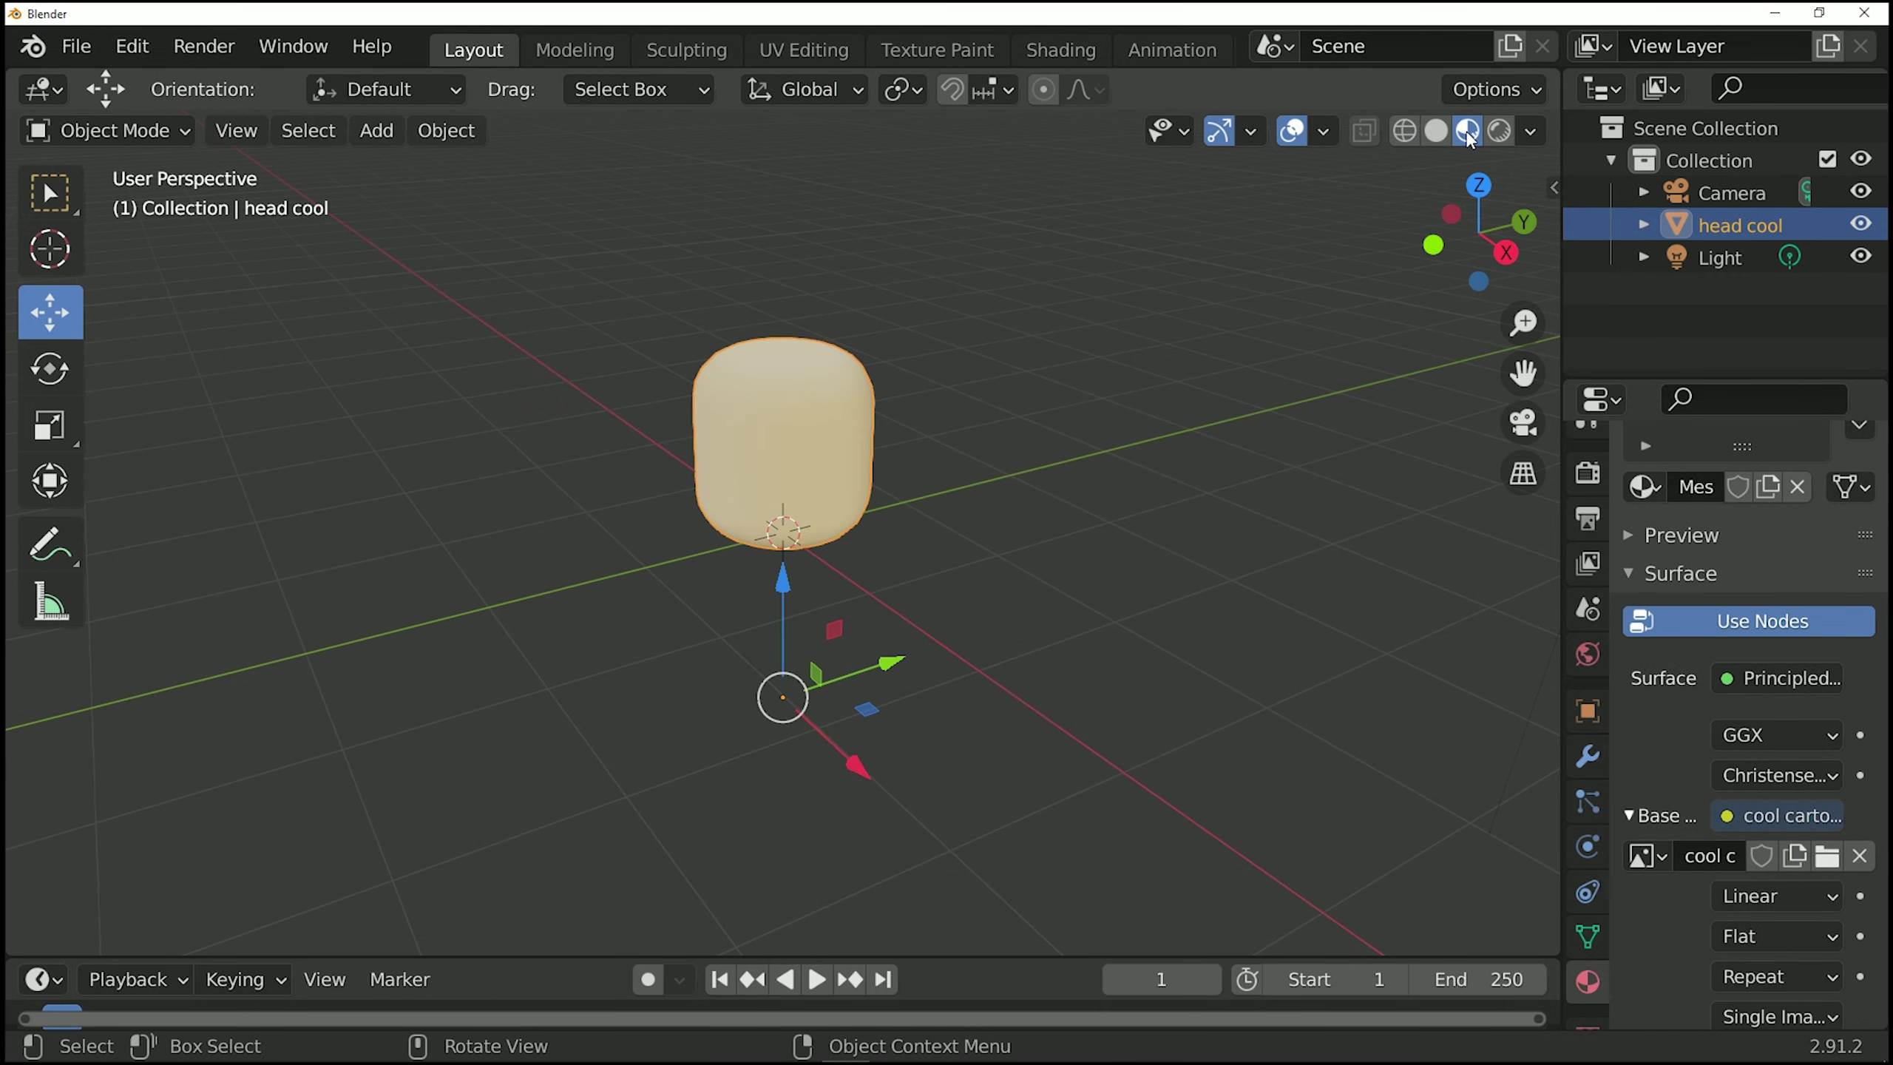
scroll(1273, 389, "up", 4)
mouse_move(1273, 390)
middle_mouse_down()
mouse_move(1015, 478)
mouse_move(413, 289)
mouse_move(732, 456)
mouse_move(1041, 373)
mouse_move(1044, 669)
middle_mouse_up()
scroll(1014, 478, "down", 3)
left_click(1042, 372)
middle_click_drag(1048, 554, 1062, 608)
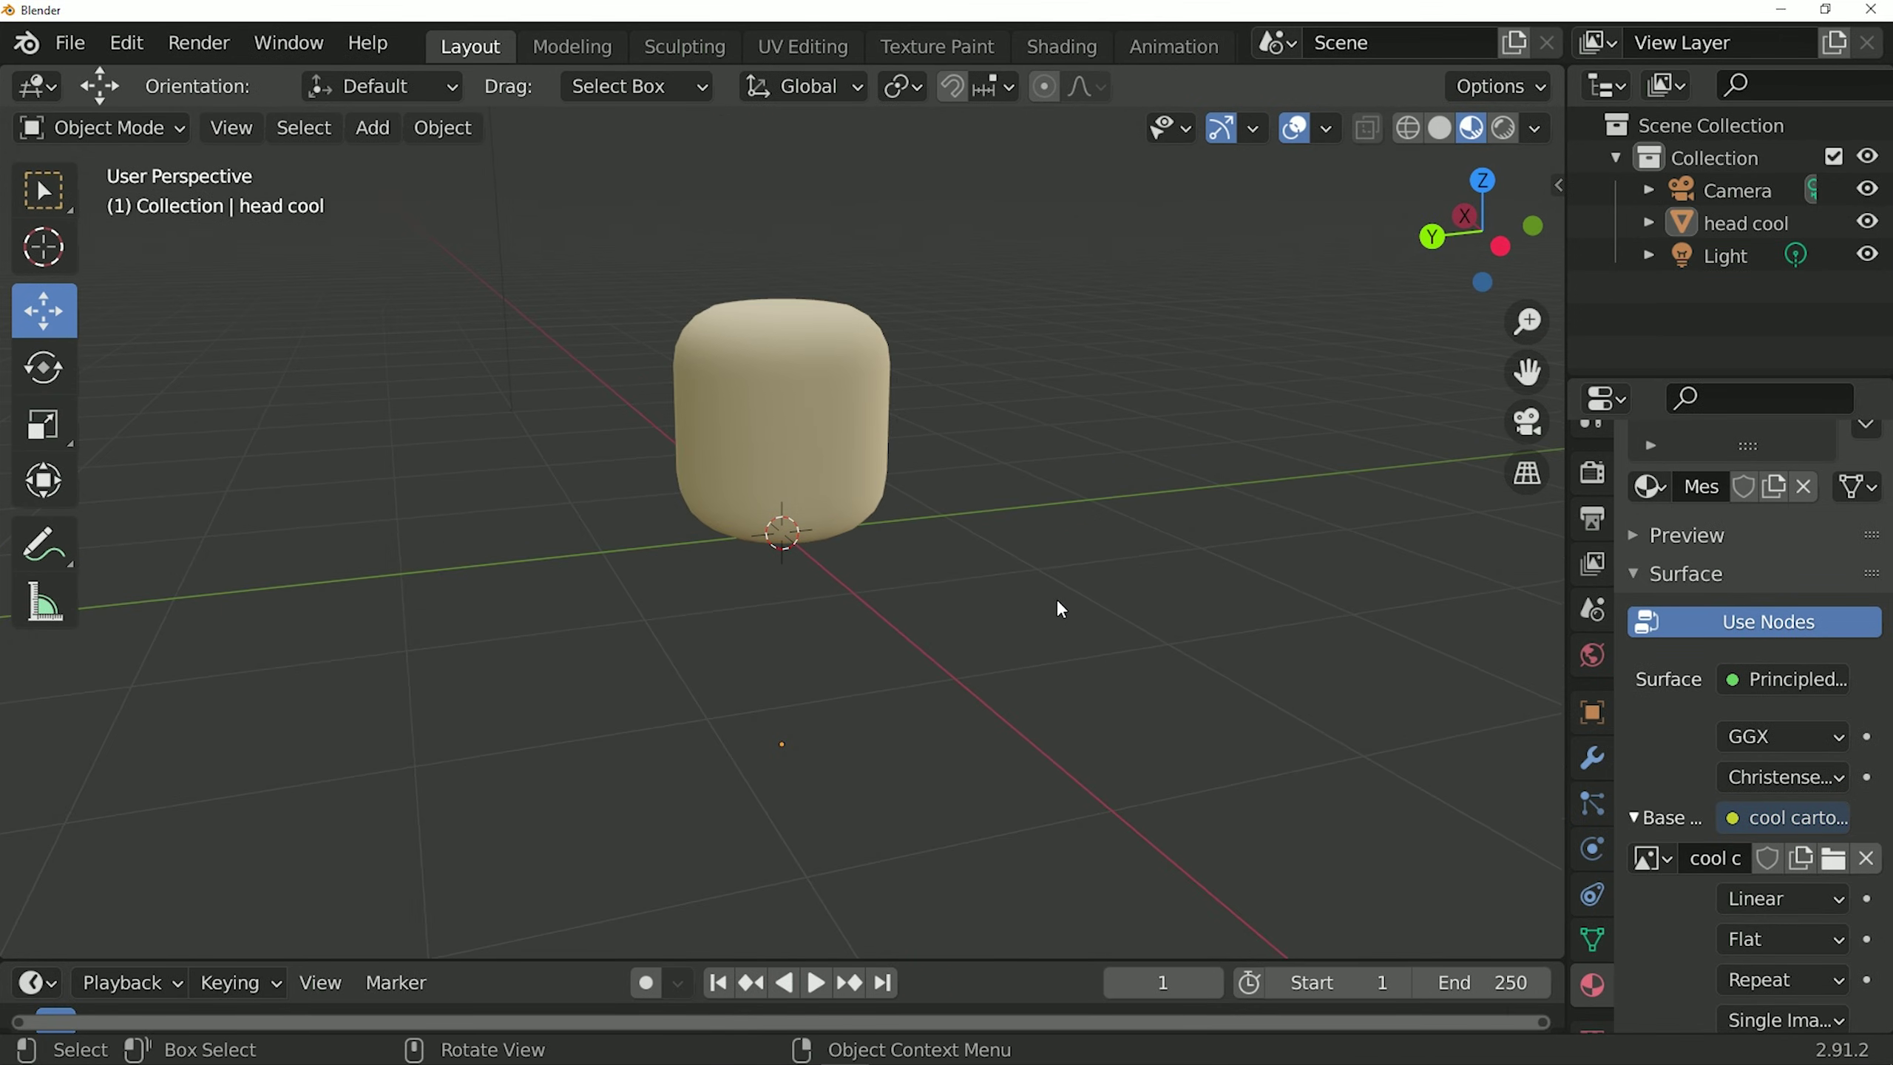
Step: Switch between UV Editing and Modeling workspaces and orbit above the head mesh
left_click(821, 41)
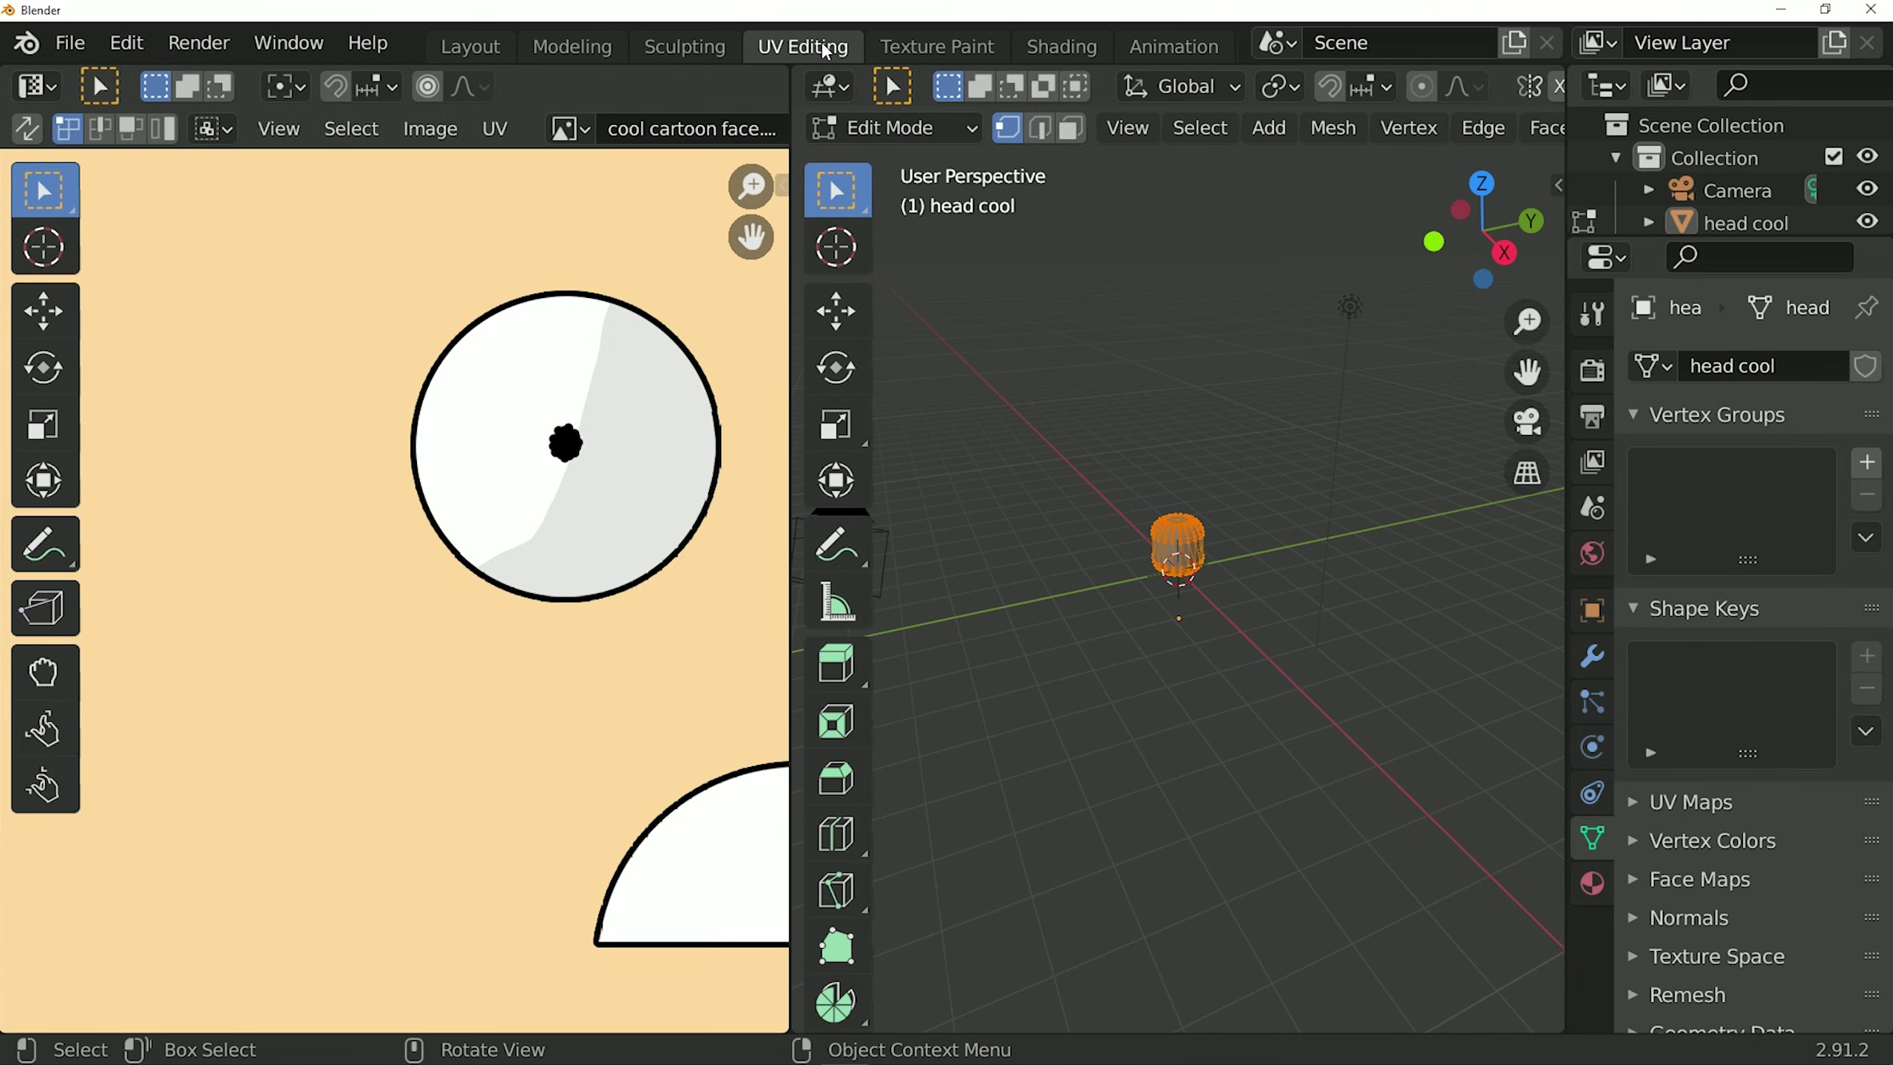
scroll(571, 507, "down", 4)
scroll(569, 519, "down", 1)
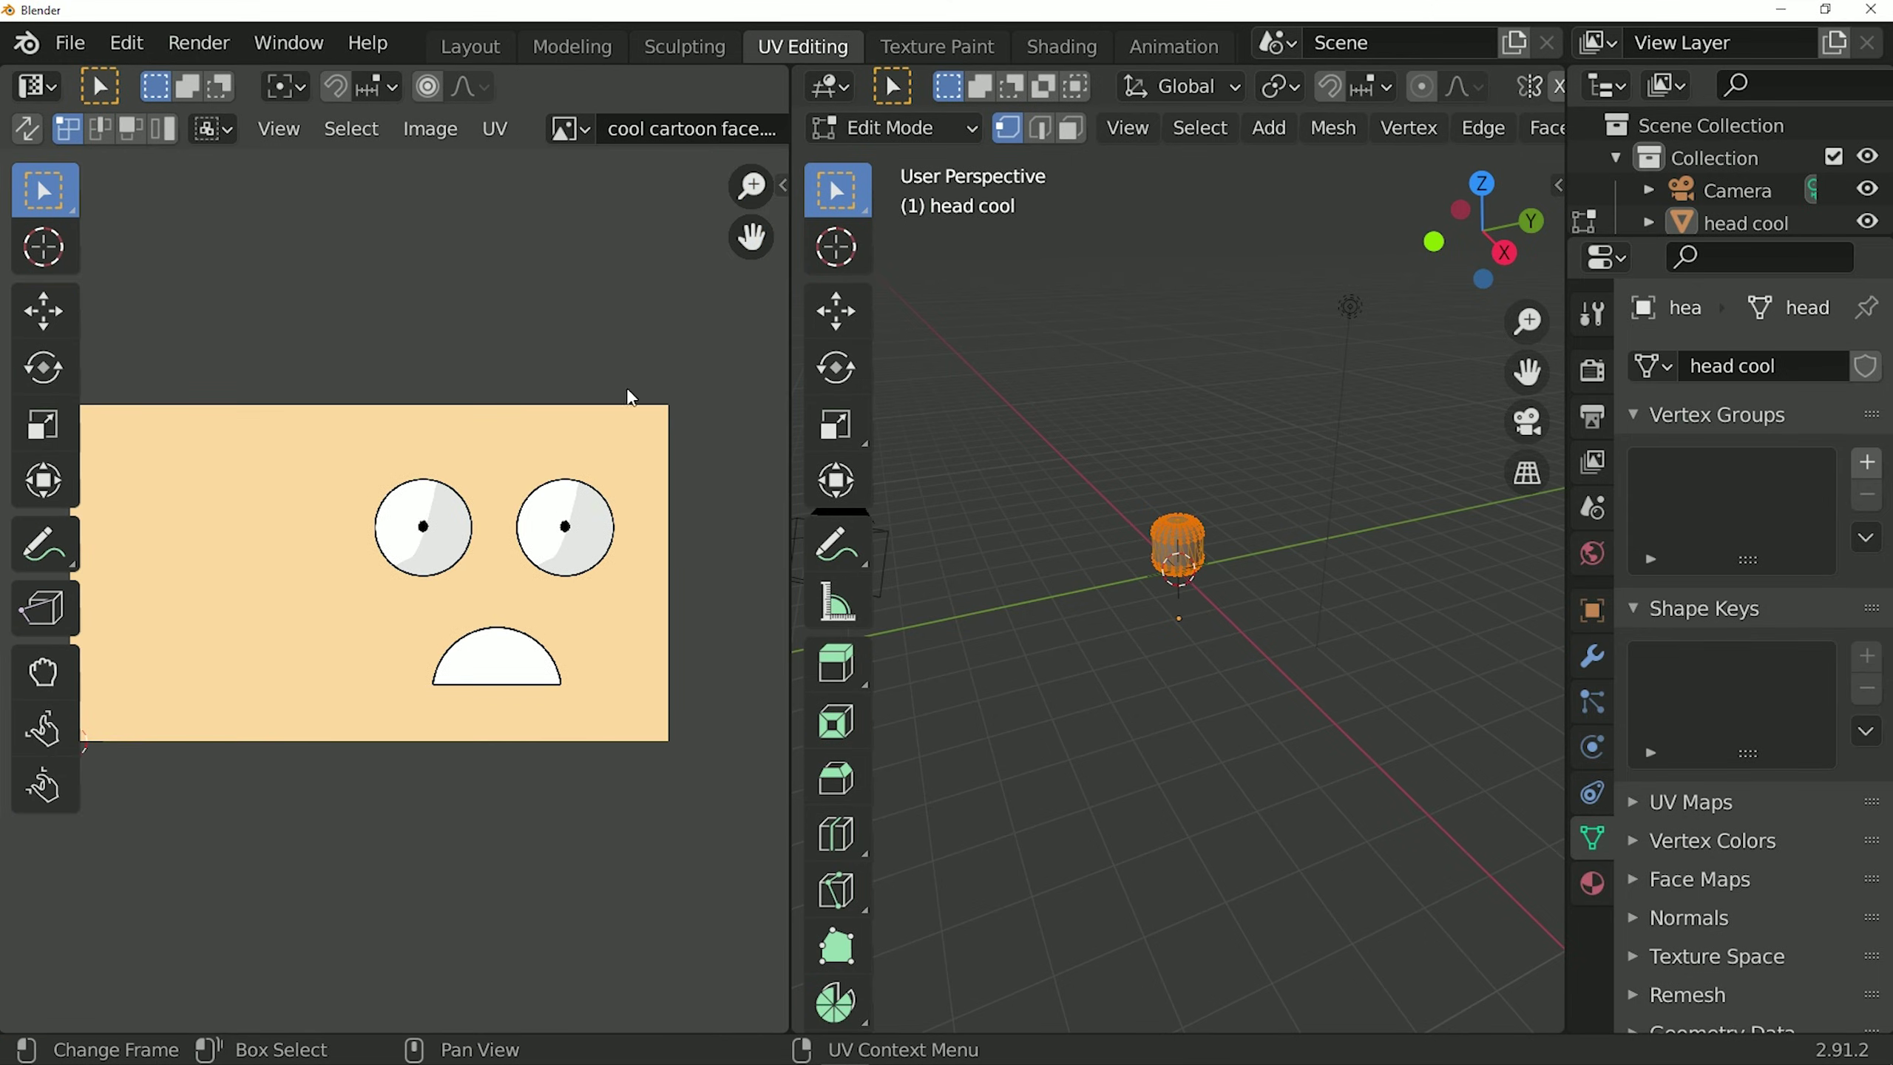
left_click(572, 46)
left_click(754, 325)
scroll(765, 359, "up", 5)
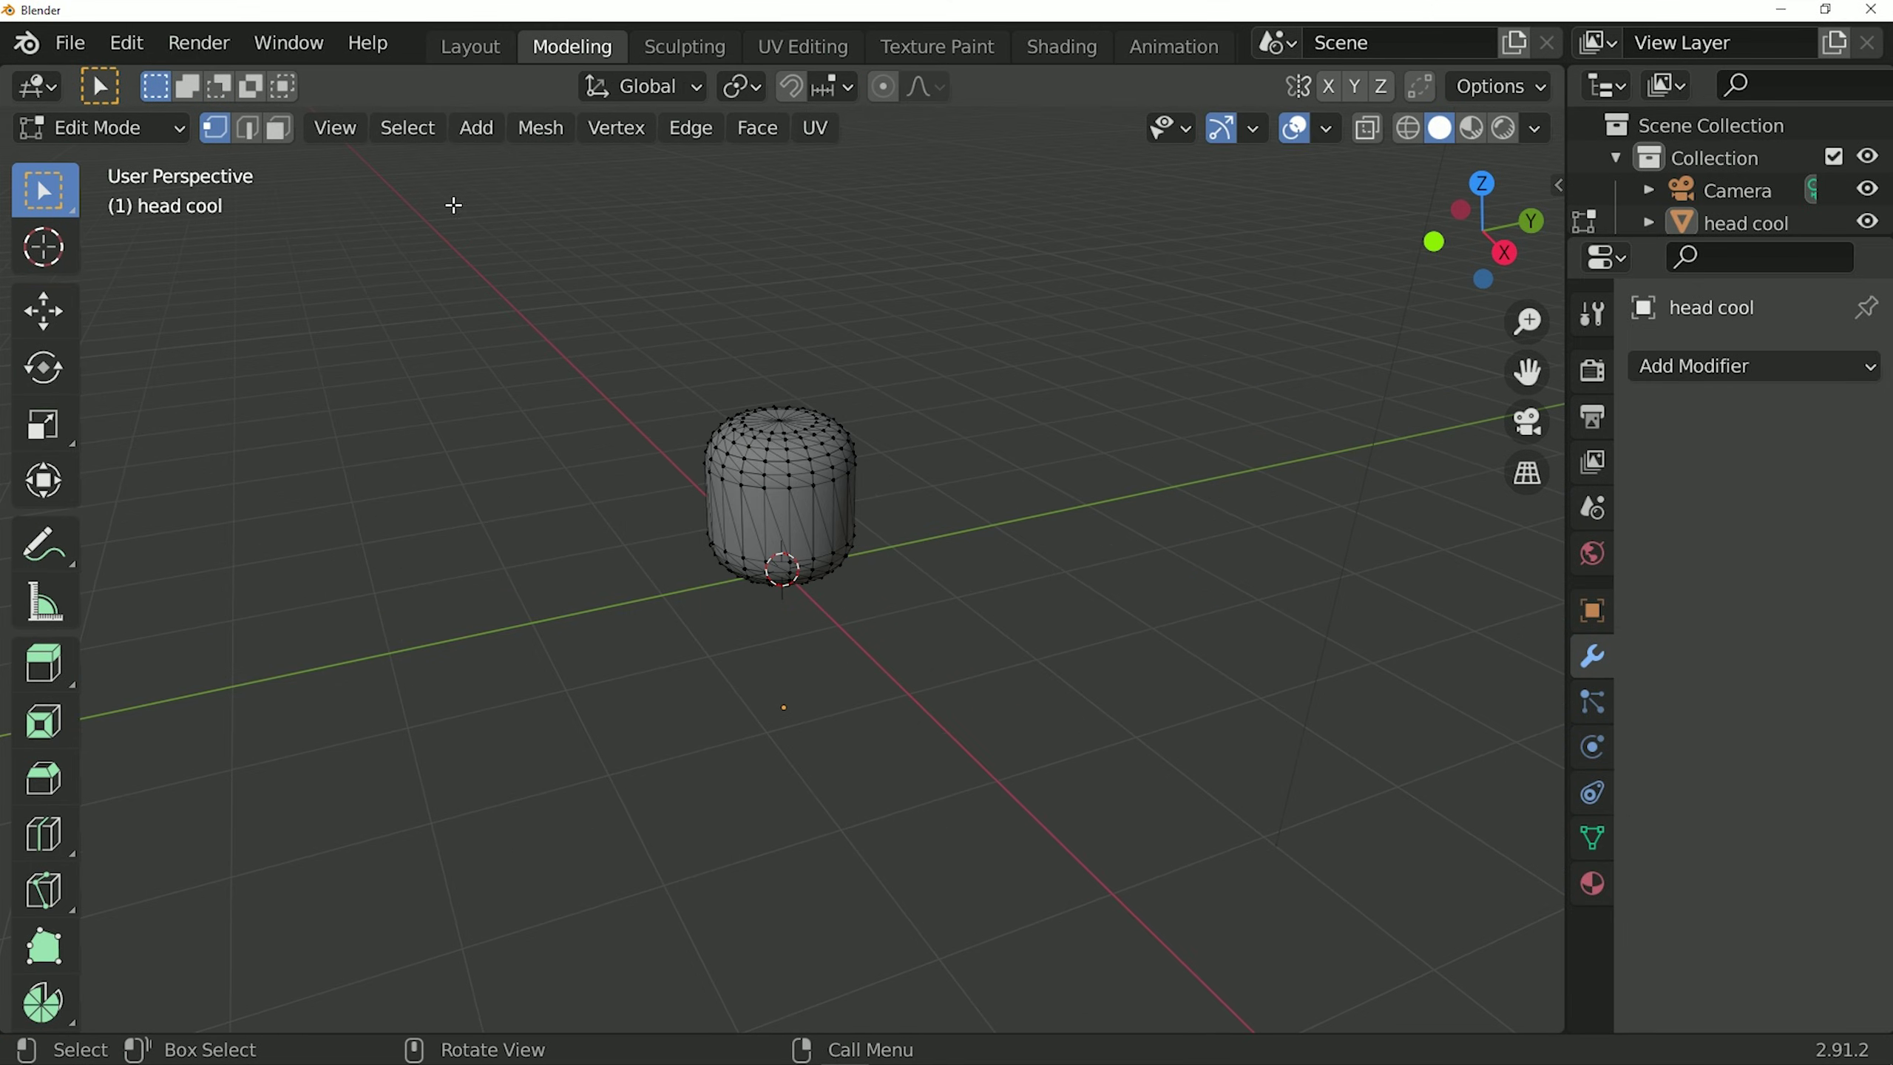
middle_click_drag(724, 411, 933, 690)
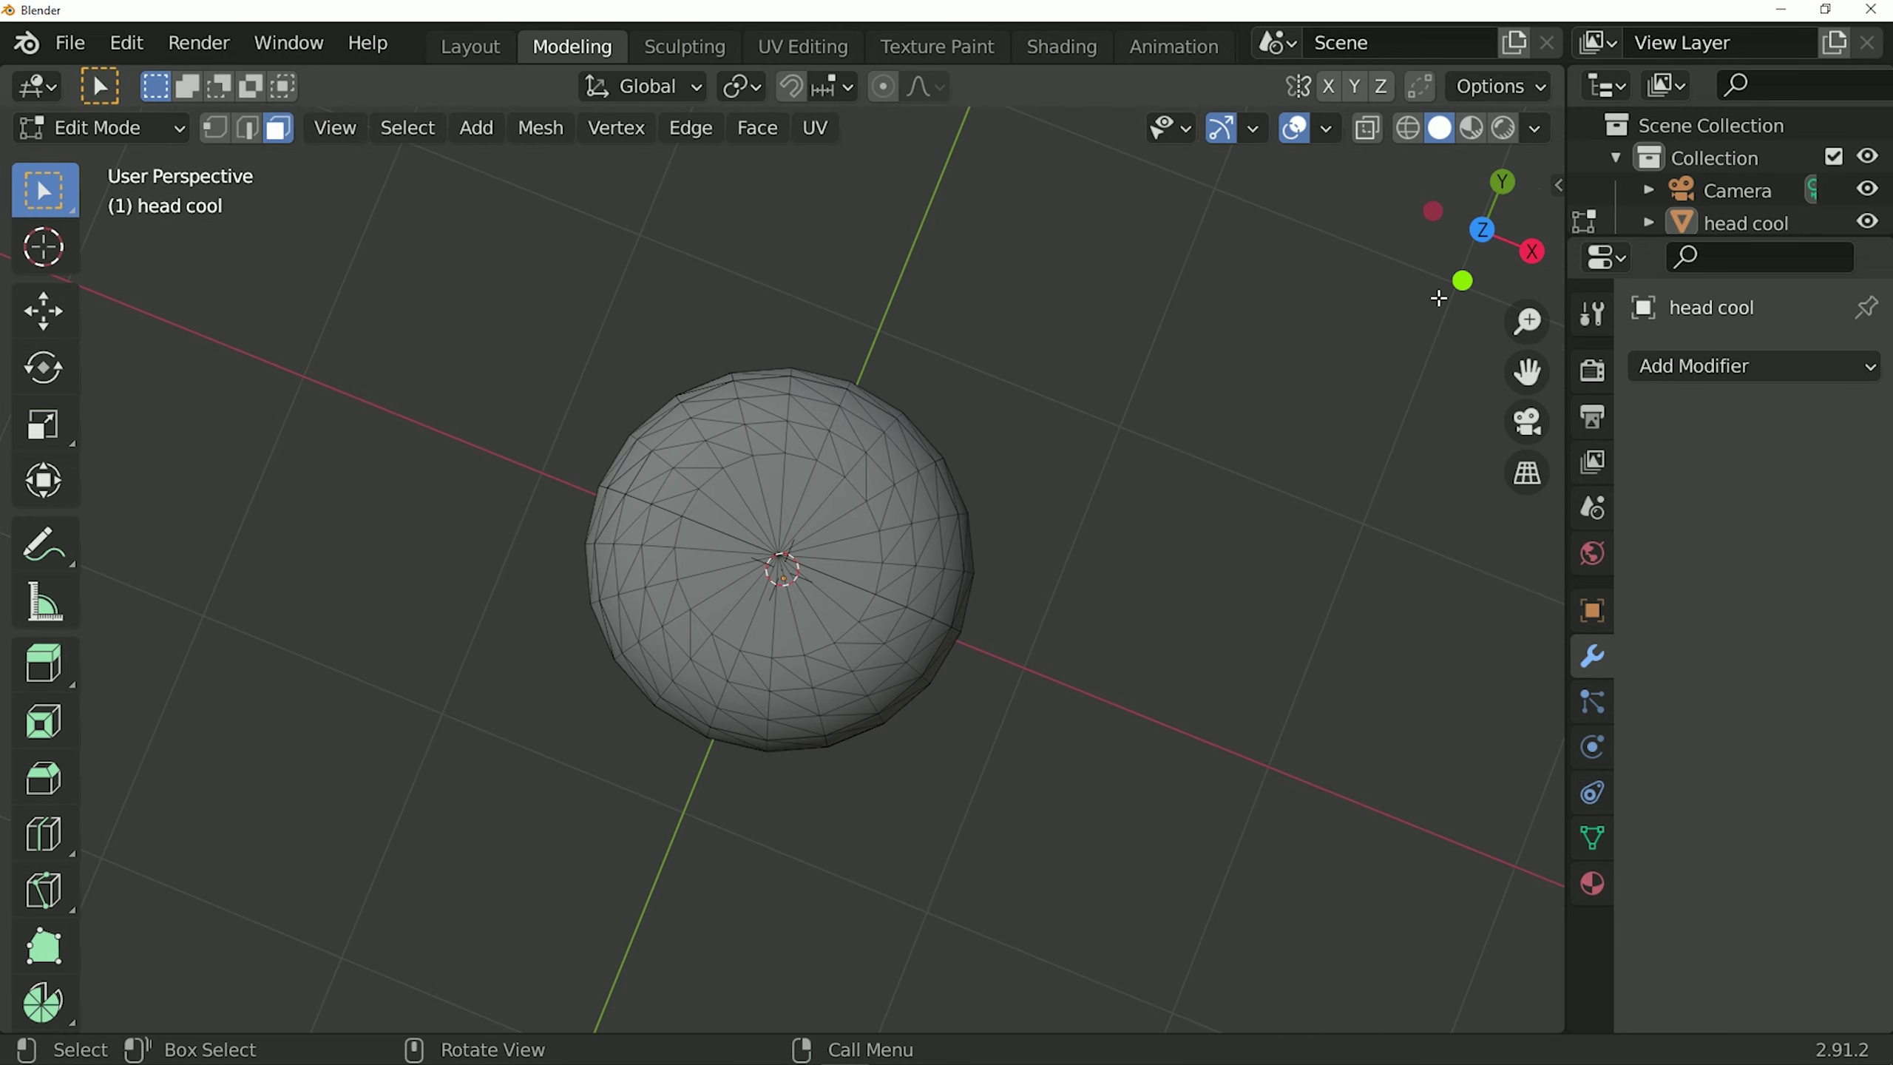
Step: In top wireframe view, box-select the right half of the head mesh
left_click(1483, 228)
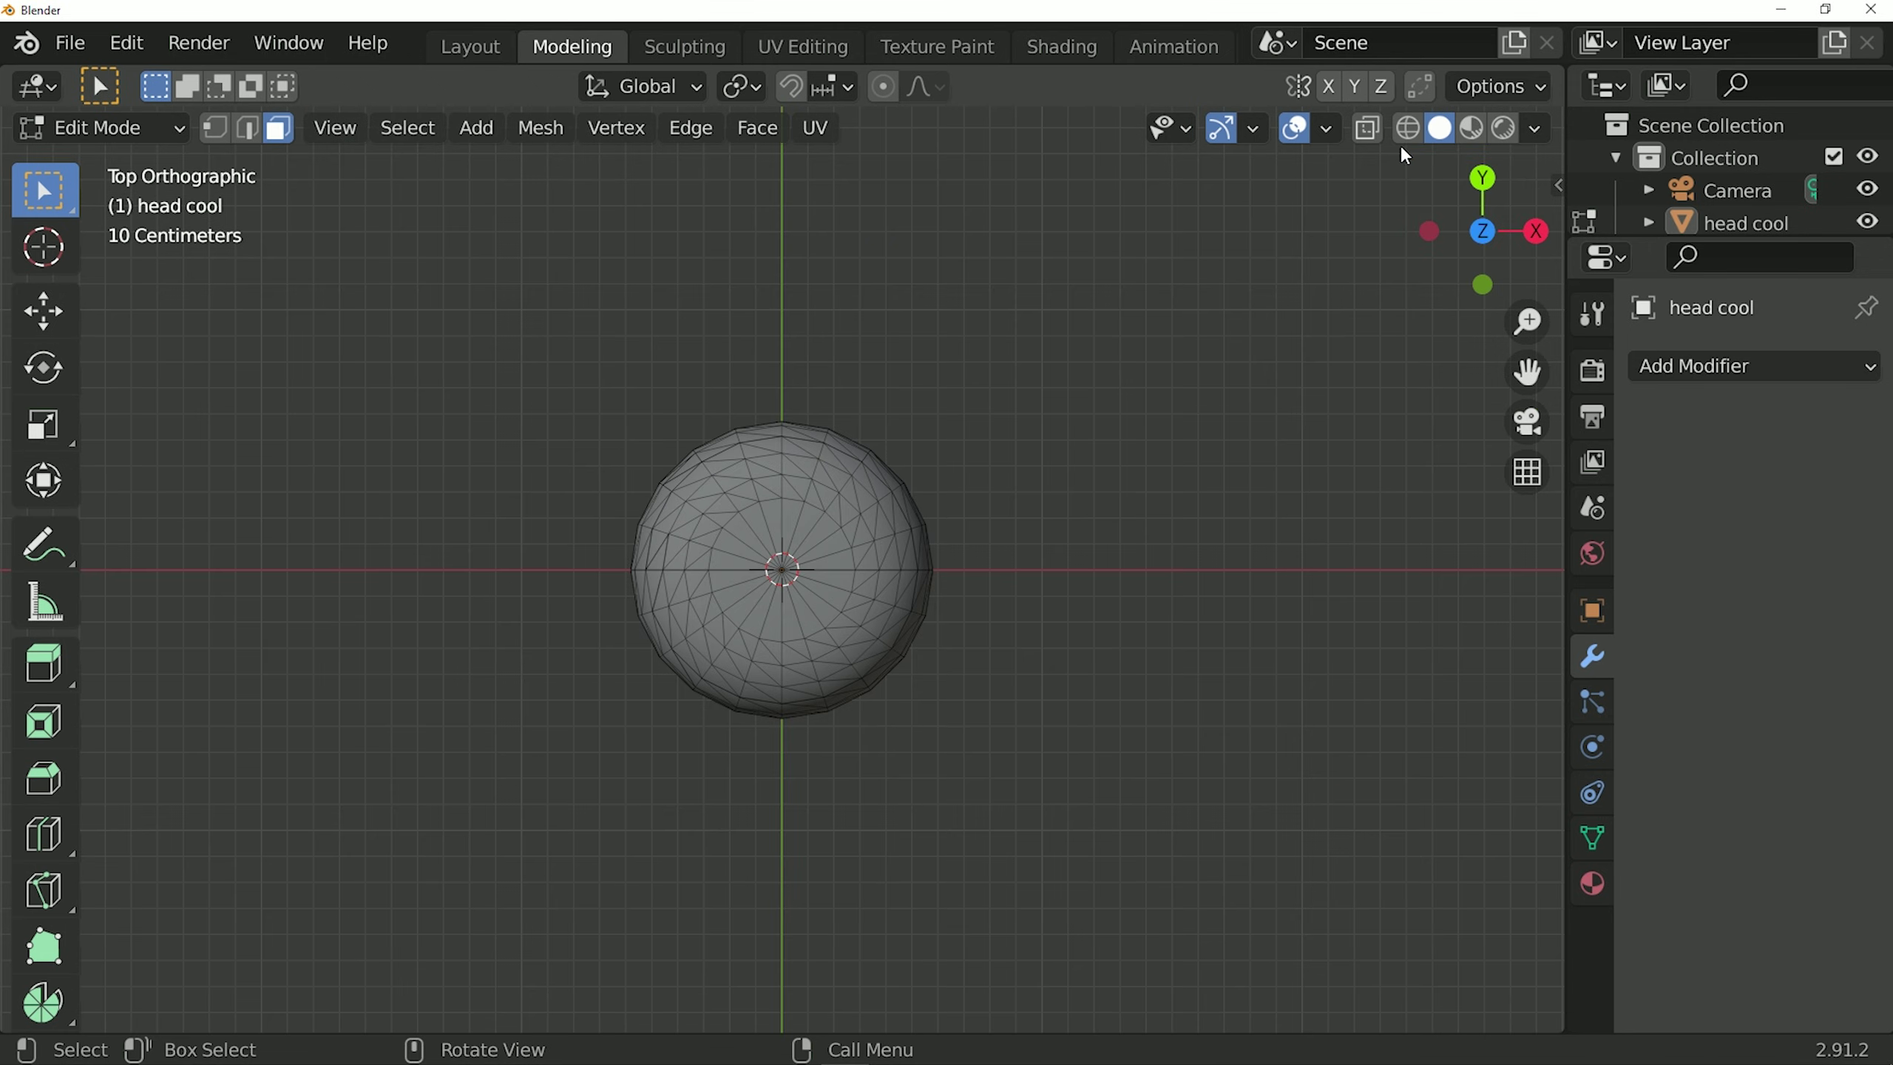
left_click(1407, 127)
scroll(1014, 457, "up", 3)
scroll(911, 373, "up", 1)
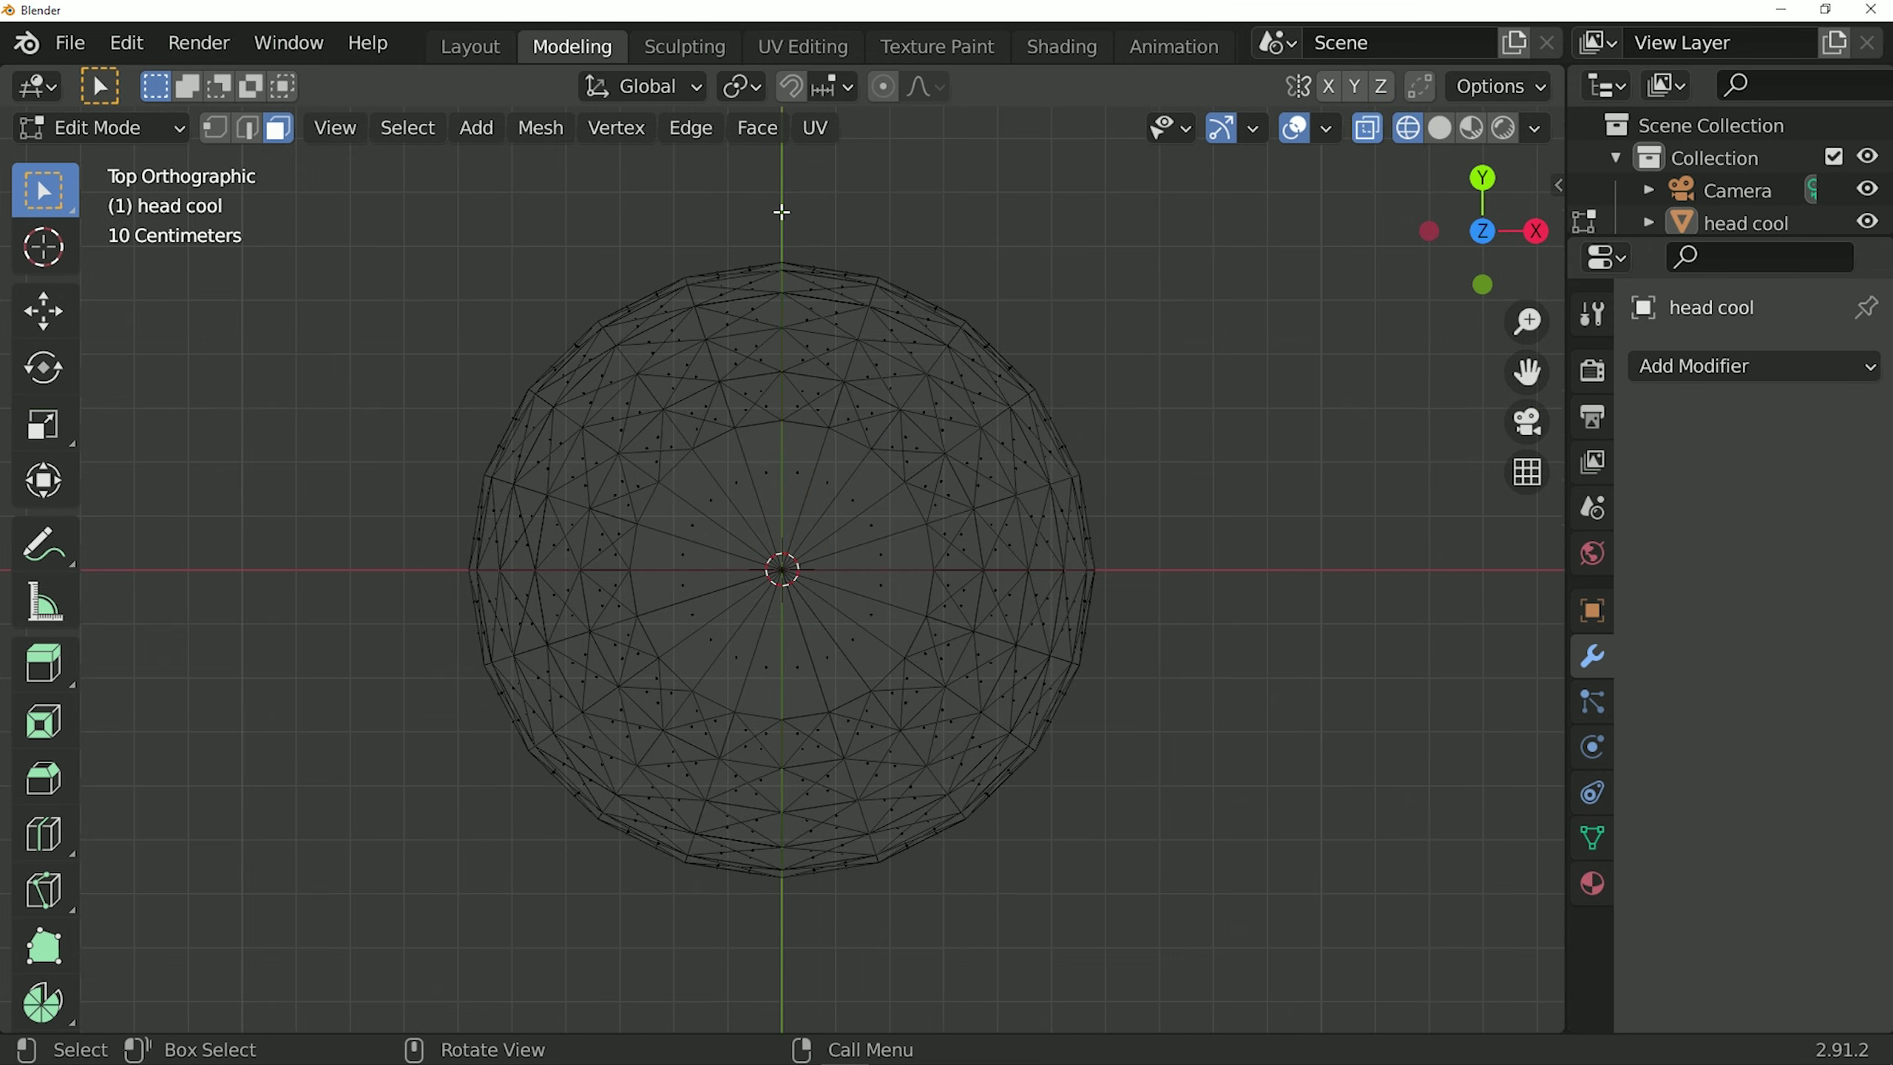
mouse_move(781, 211)
left_mouse_down()
mouse_move(891, 867)
mouse_move(1104, 933)
left_mouse_up()
mouse_move(1323, 1024)
middle_mouse_down()
mouse_move(1027, 605)
mouse_move(823, 56)
middle_mouse_up()
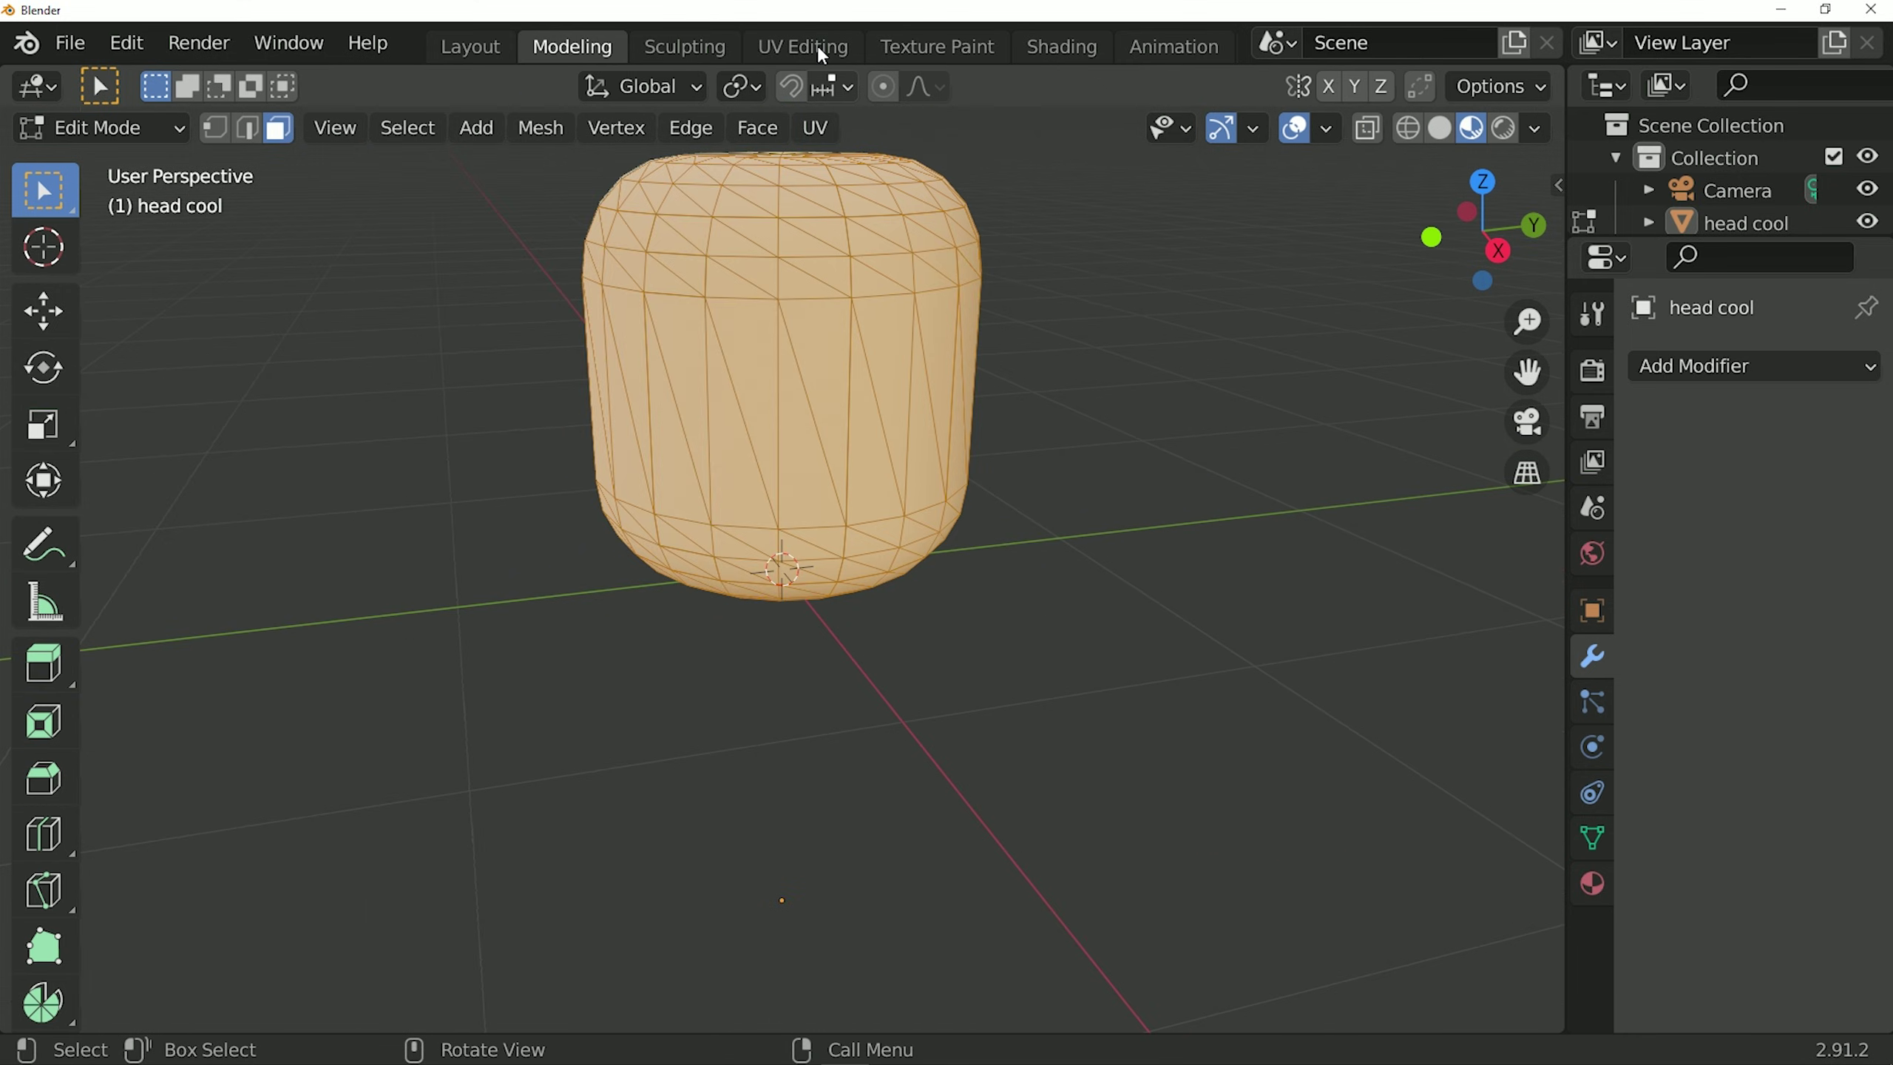
Step: In UV Editing, project the selected head UVs from view
left_click(822, 49)
left_click_drag(791, 386, 326, 398)
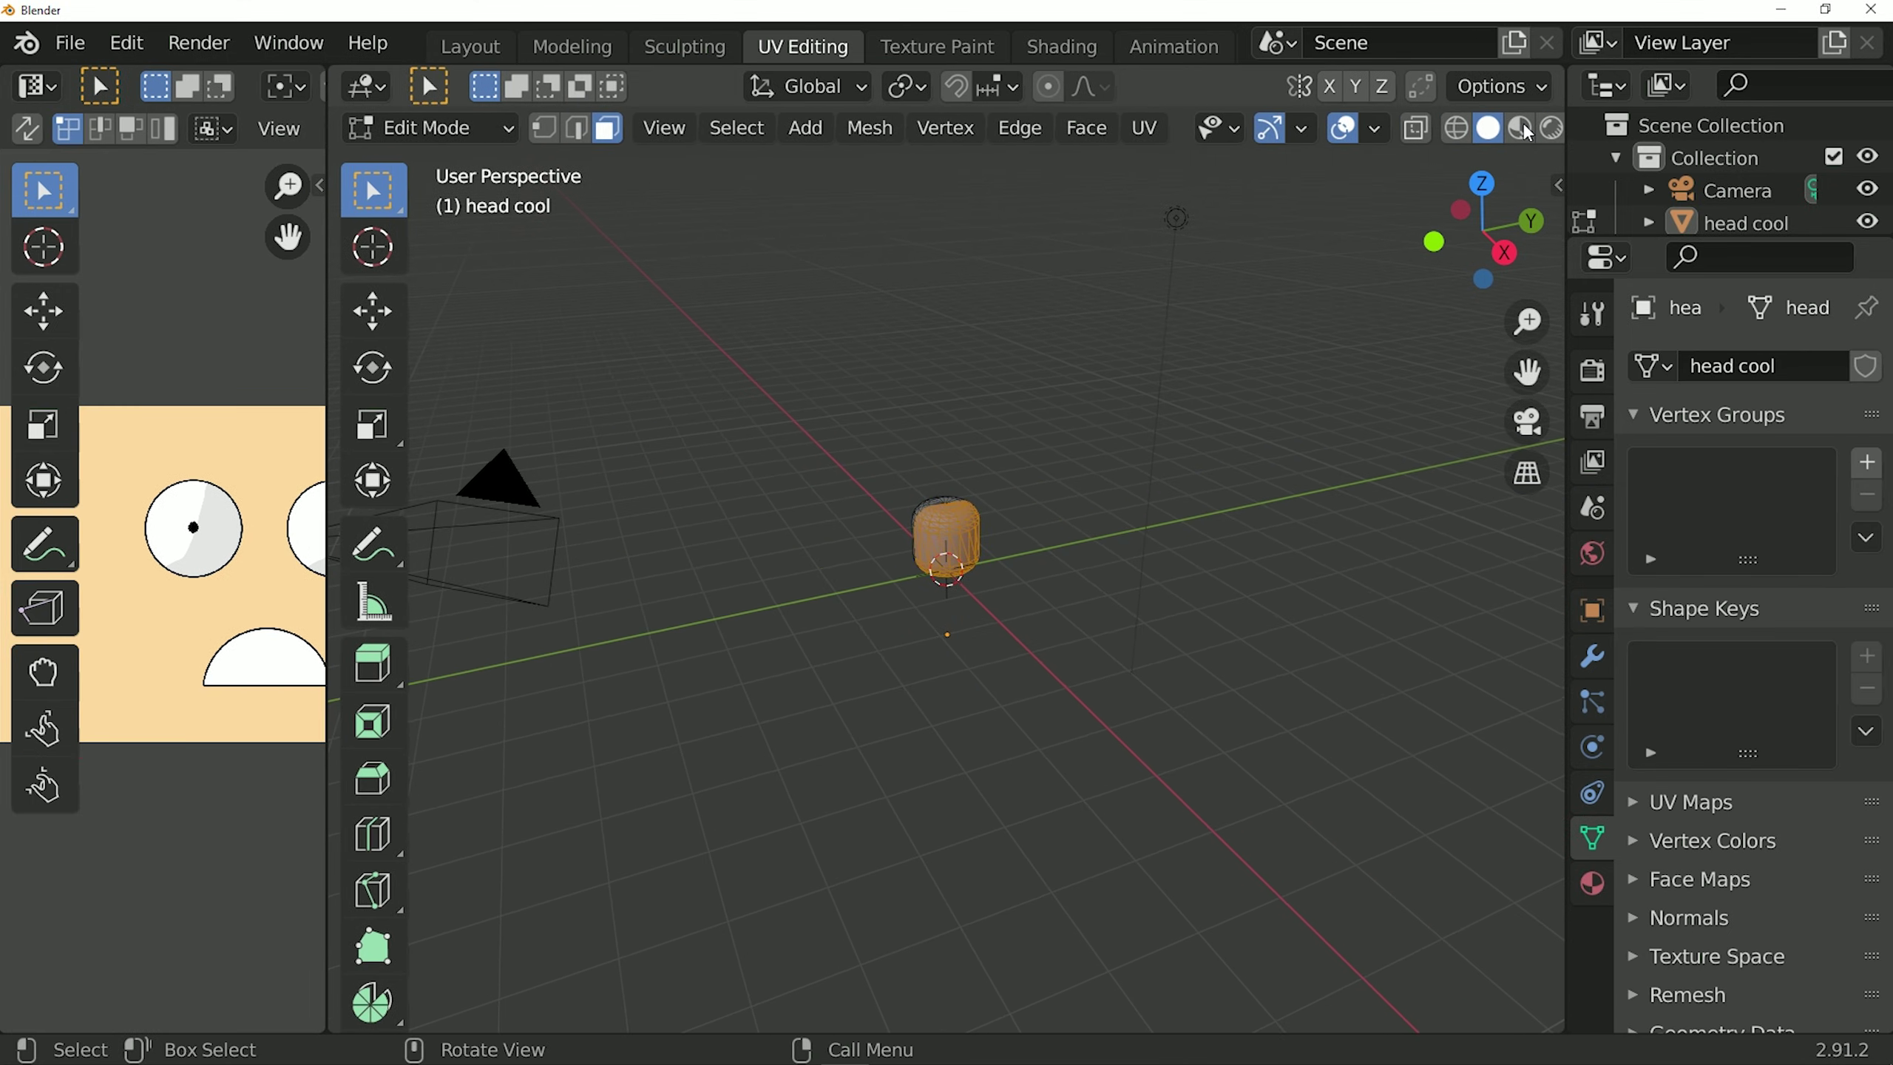
key("u")
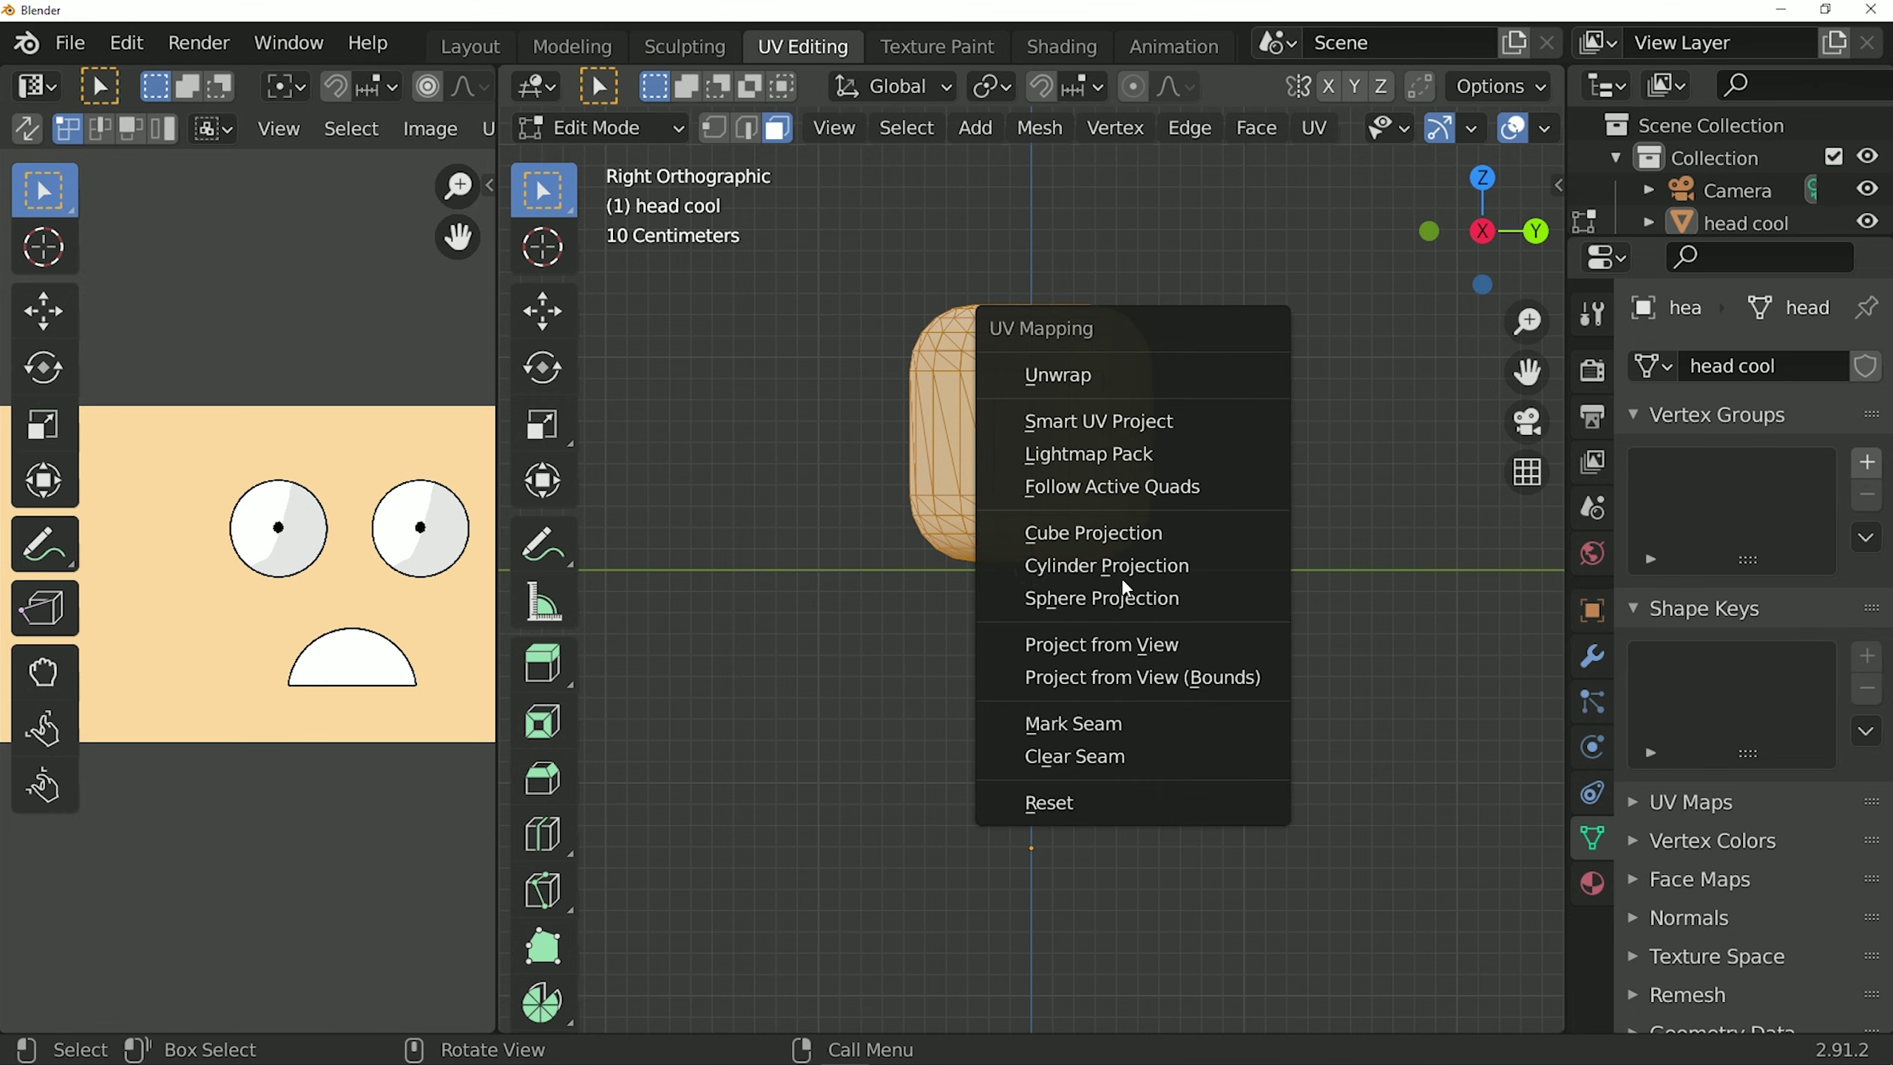
left_click(1109, 643)
scroll(392, 605, "down", 1)
scroll(395, 611, "down", 1)
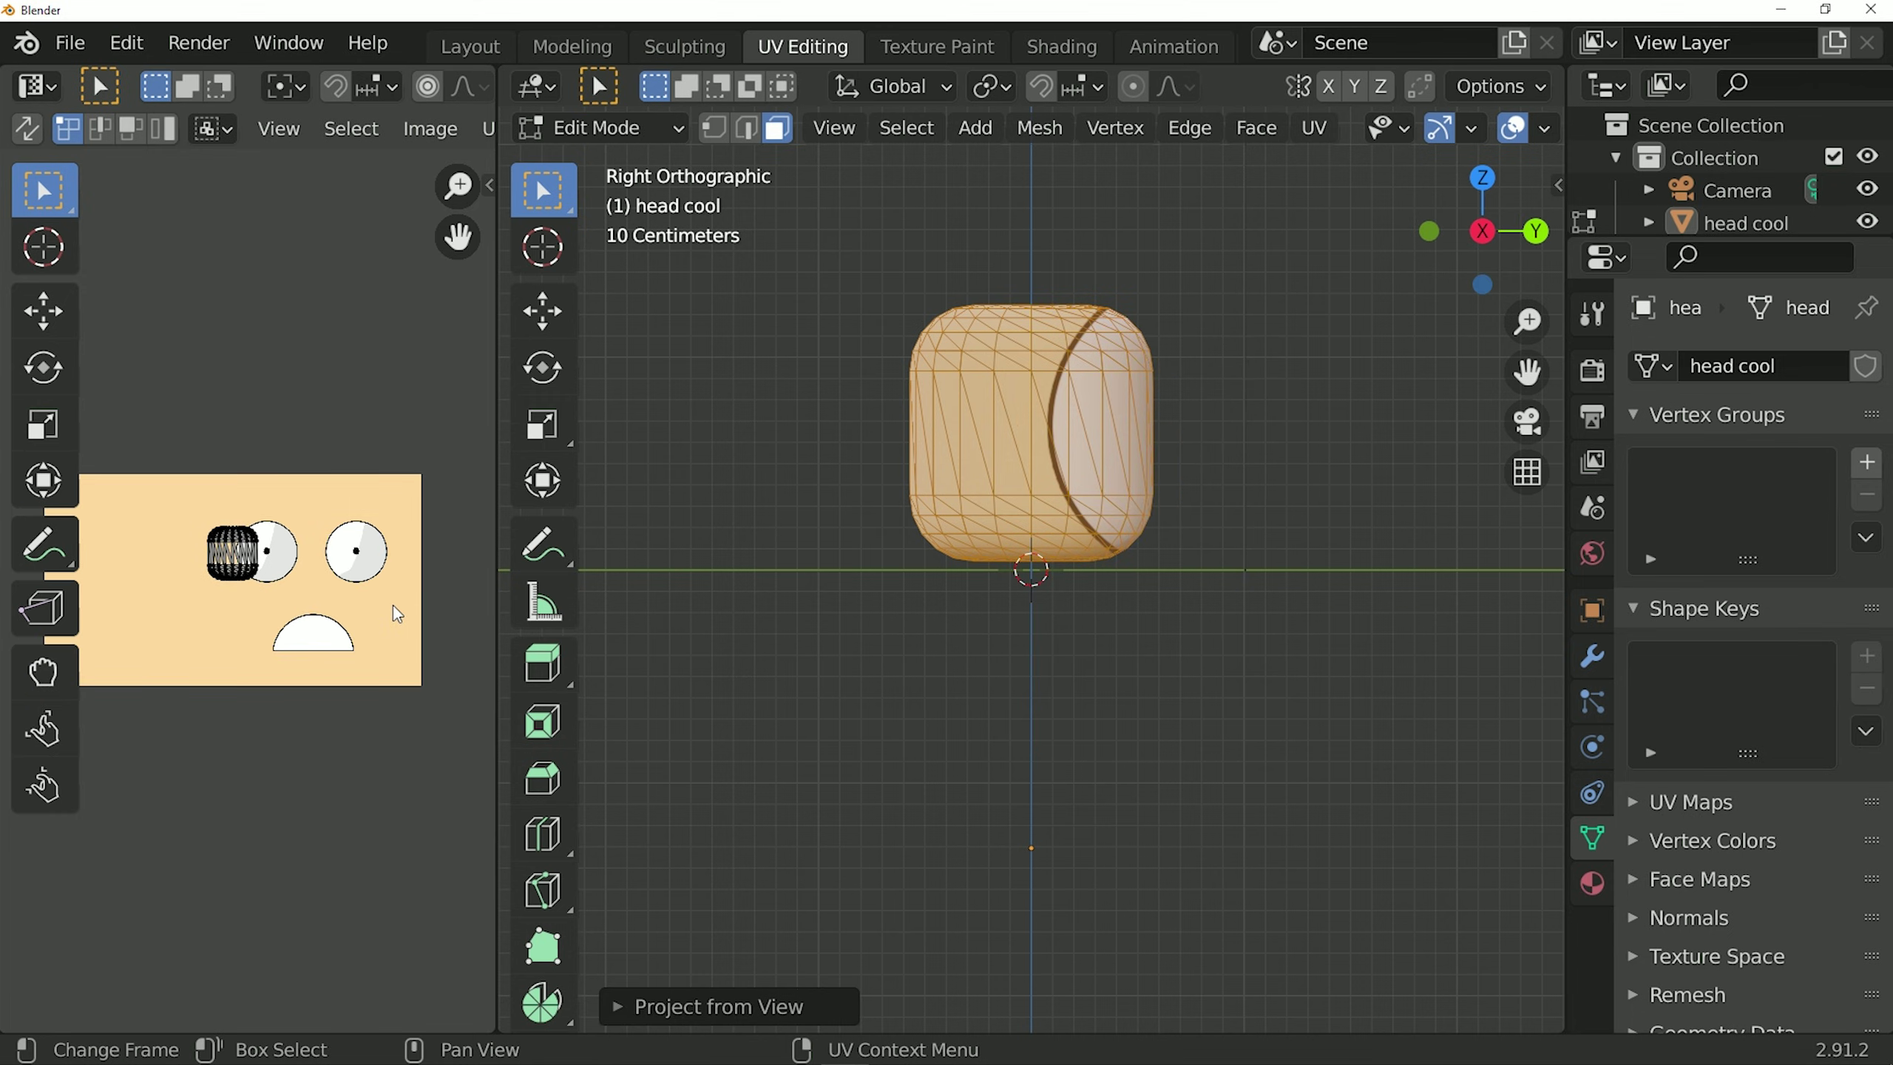
Step: Scale up and shift the UV island so the eyes and mouth land on the face
key("s")
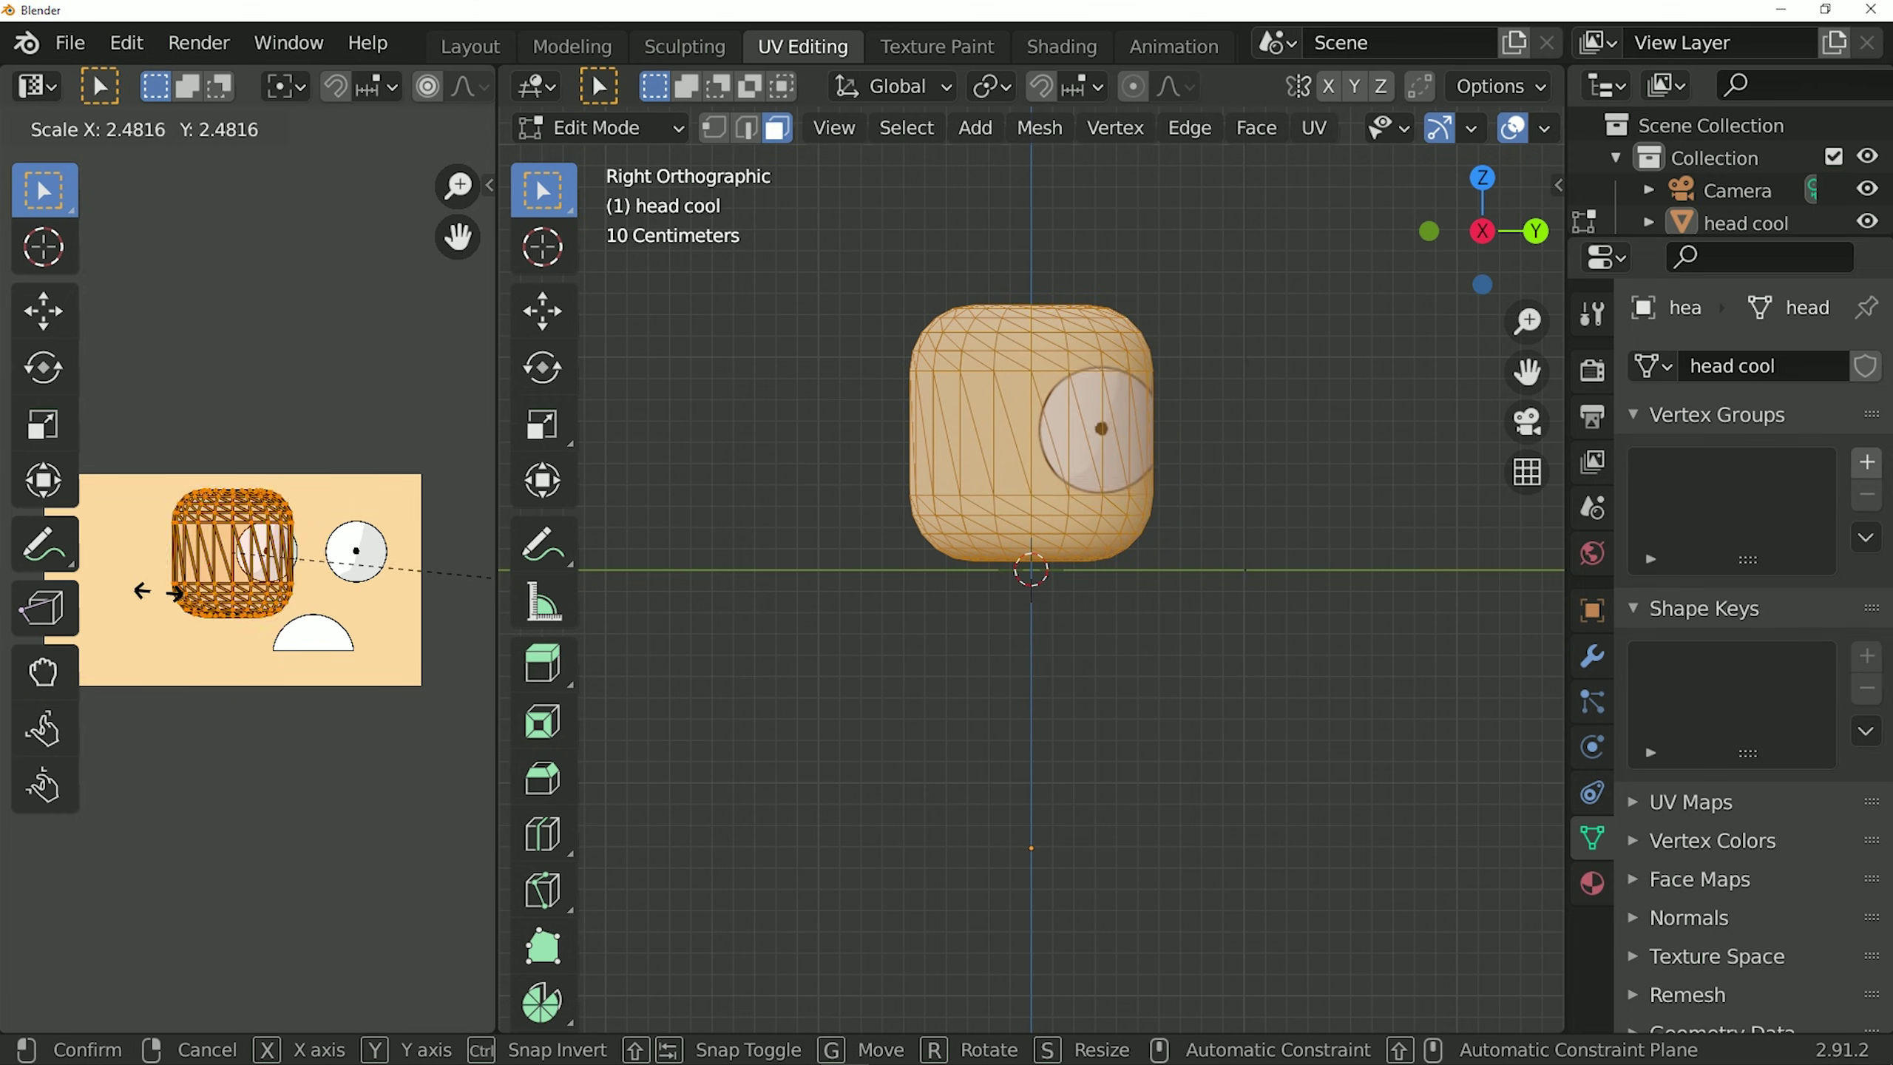
left_click(363, 549)
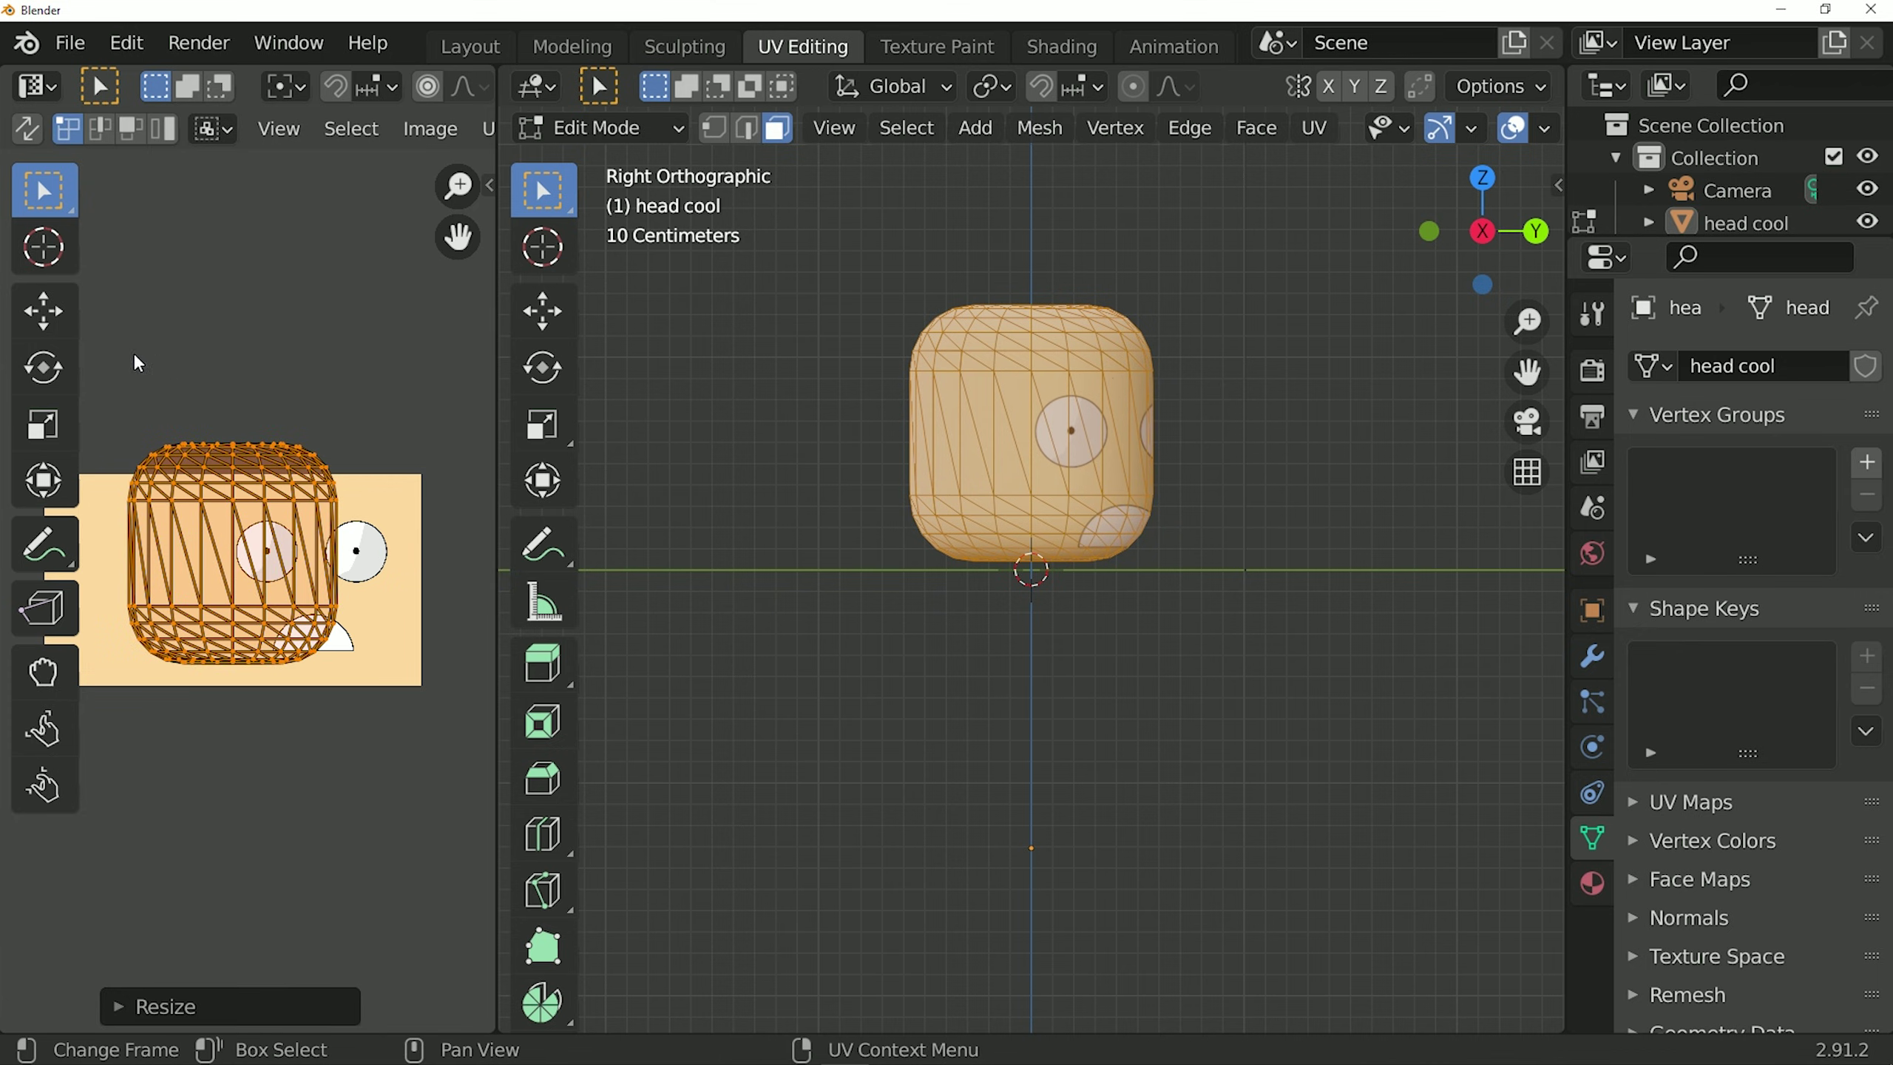
left_click(68, 323)
left_click_drag(232, 549, 304, 579)
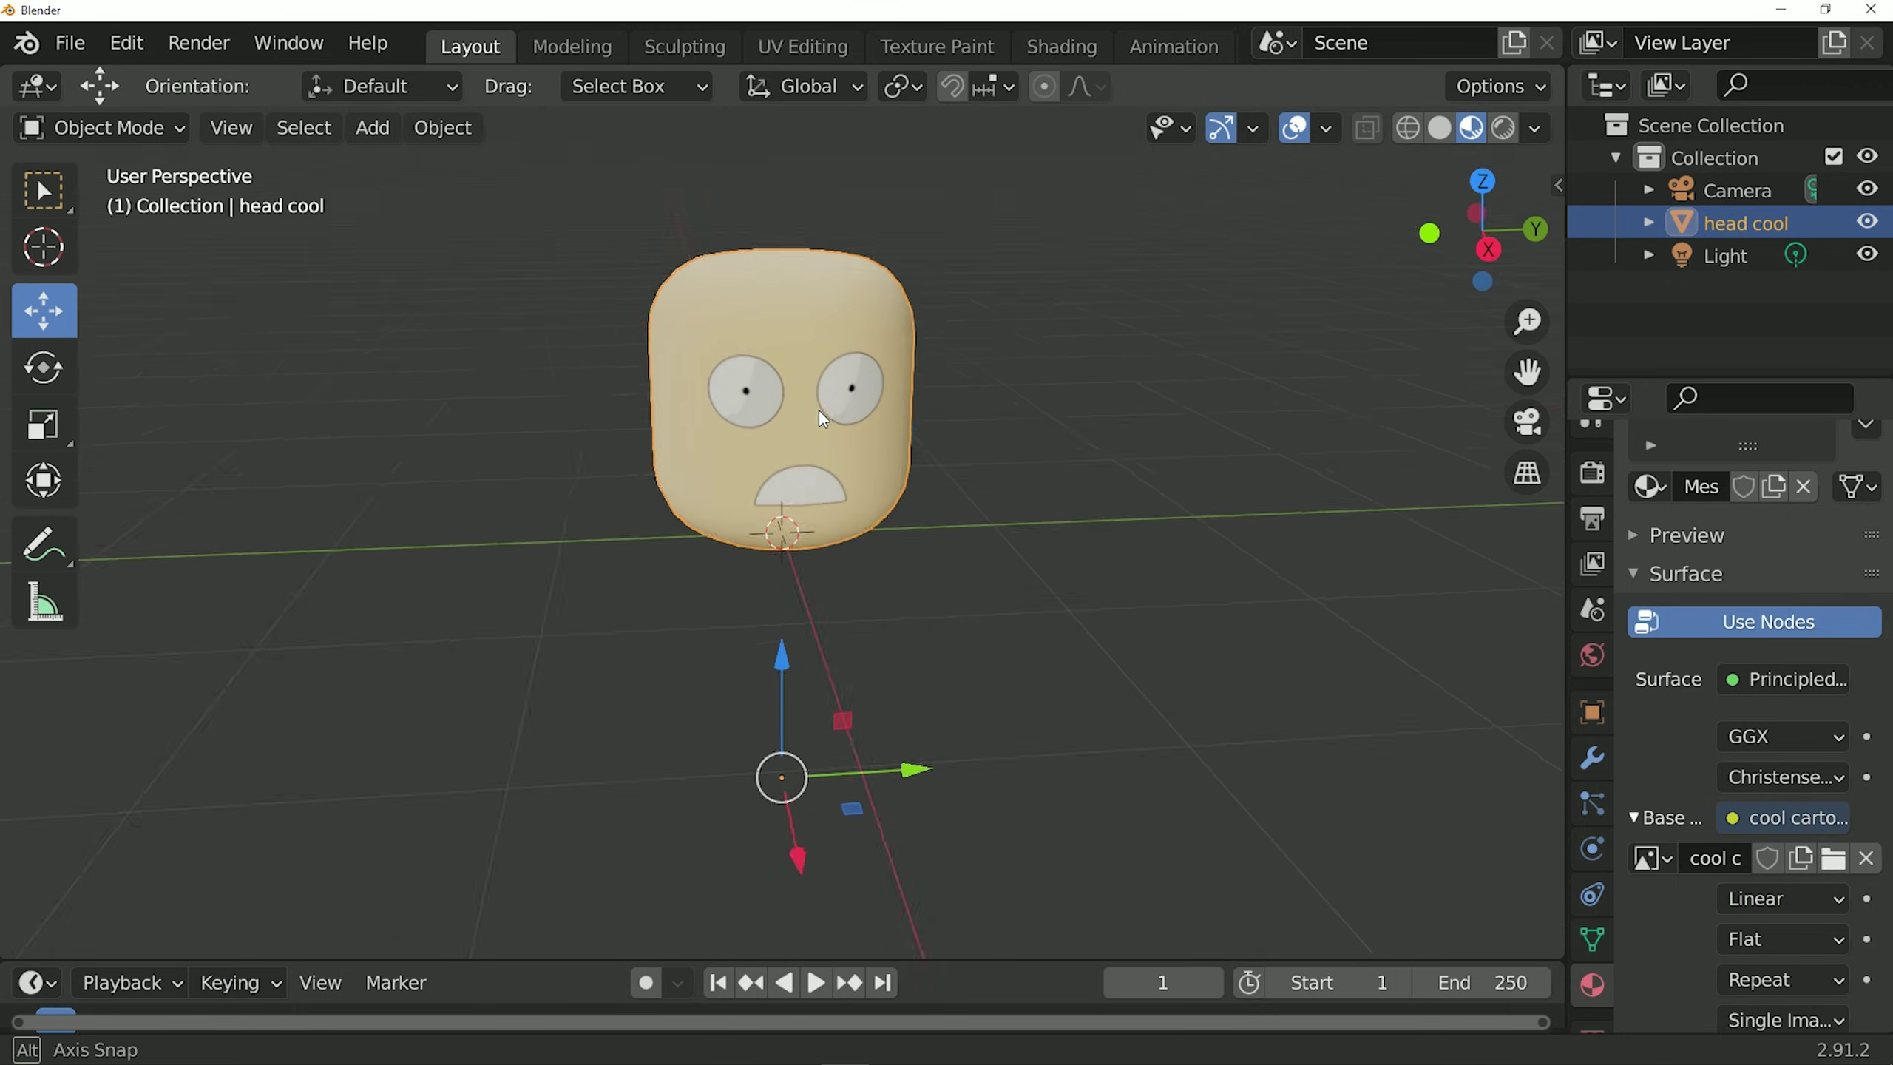
Step: Duplicate the head cool object in place, creating head cool.001
left_click(1025, 362)
middle_click_drag(1025, 361, 830, 361)
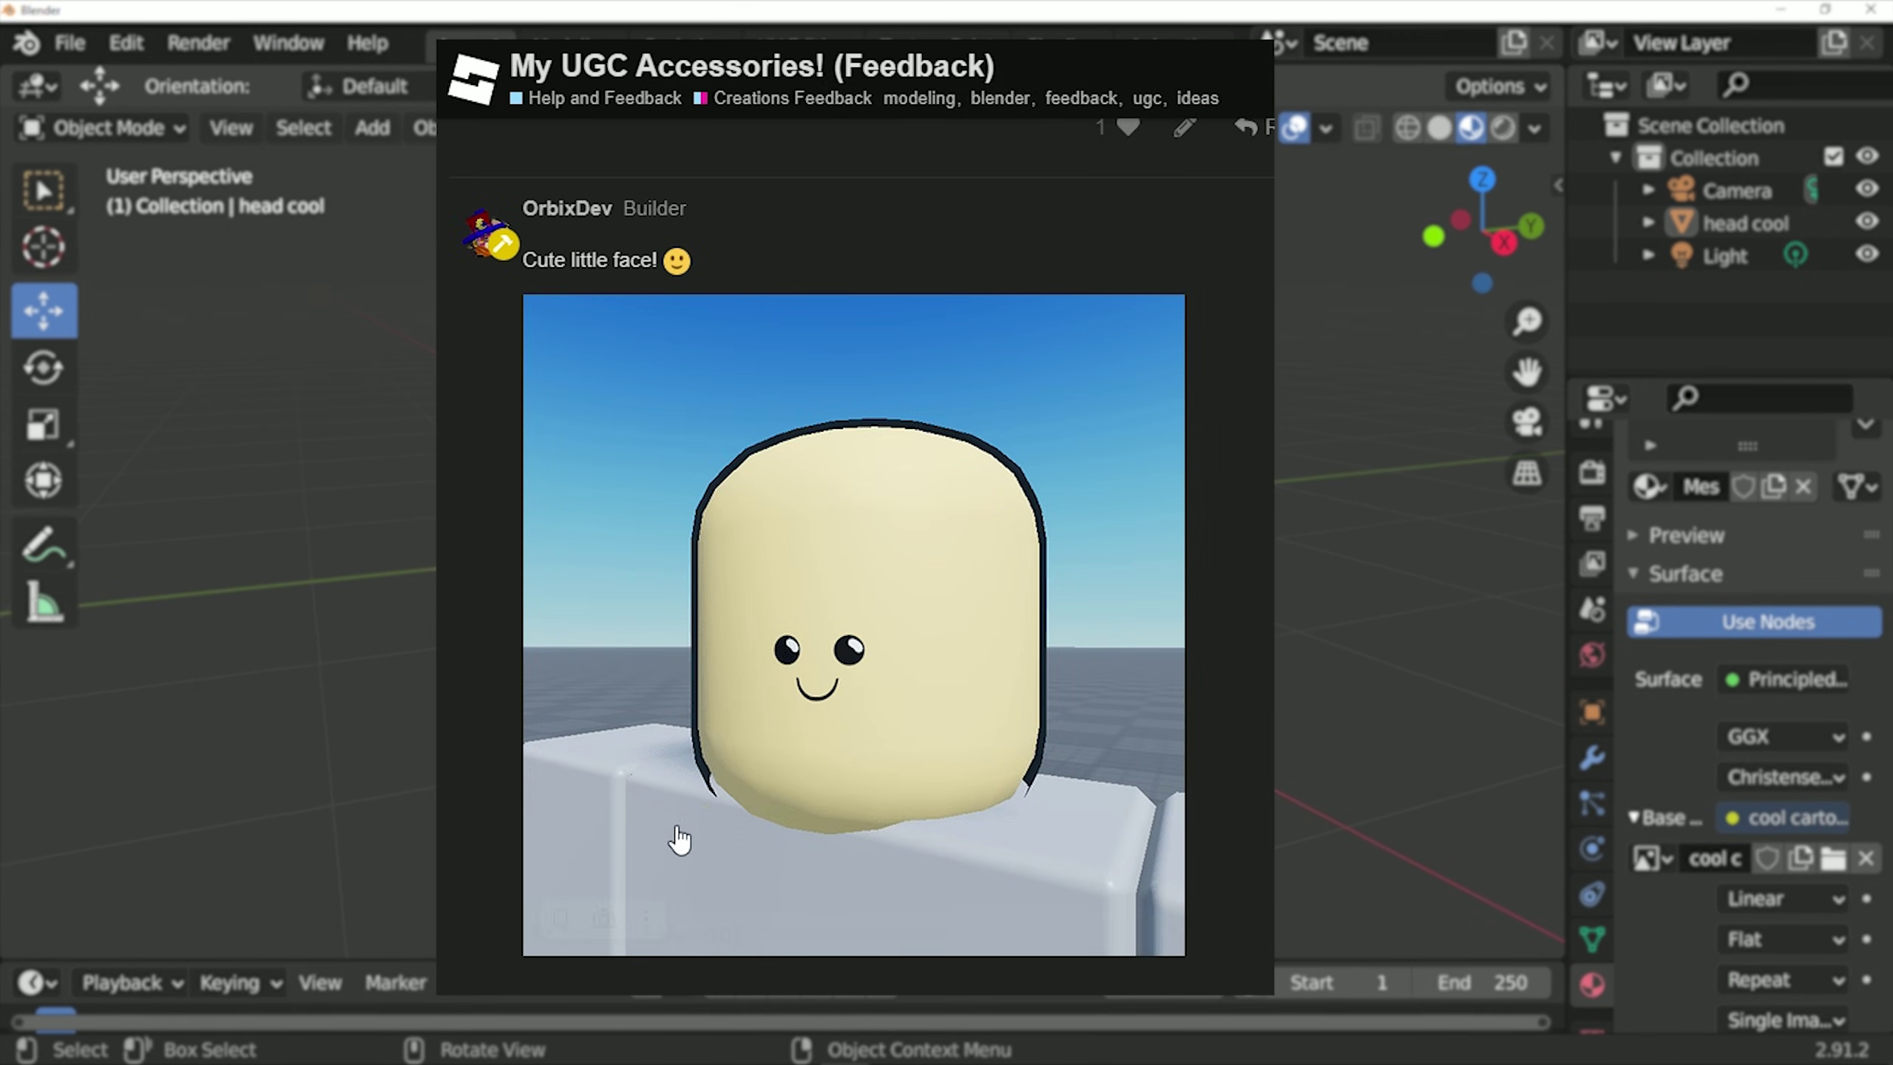
left_click(836, 532)
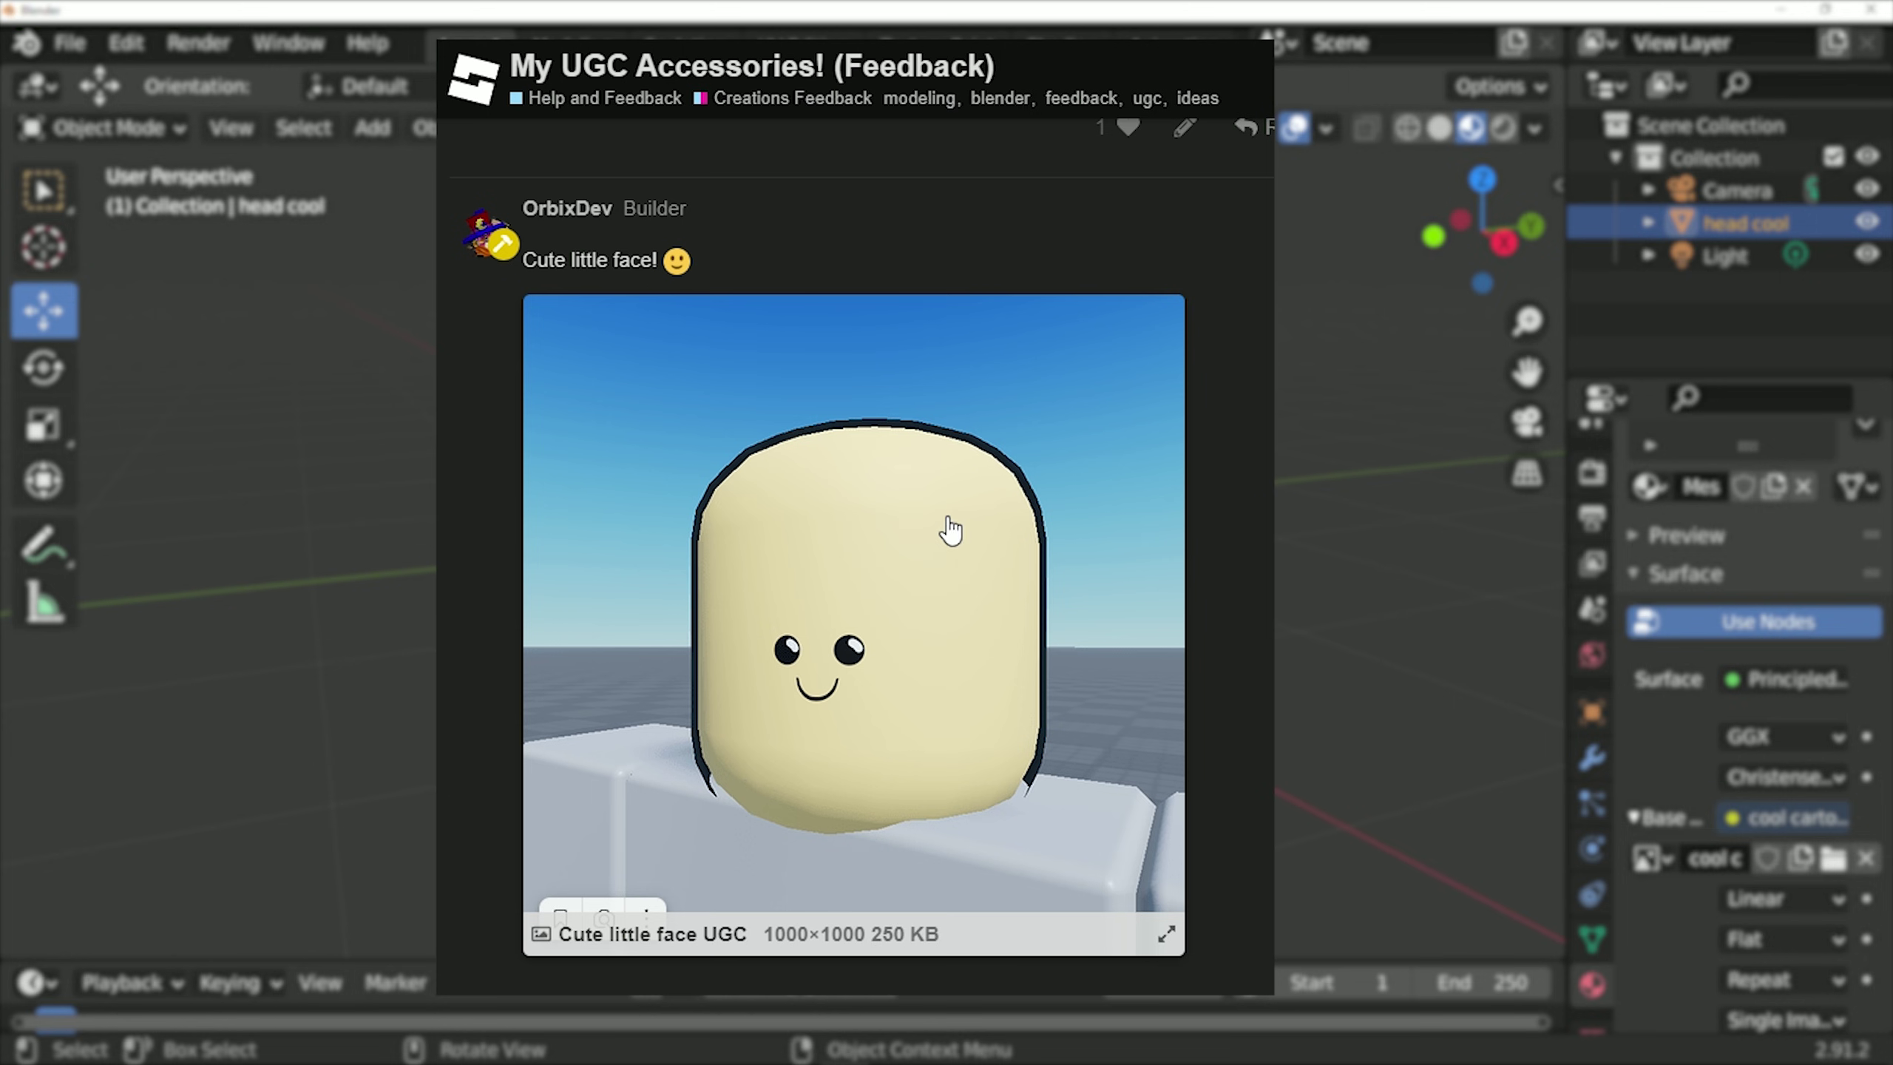
key("shift+d")
right_click(922, 431)
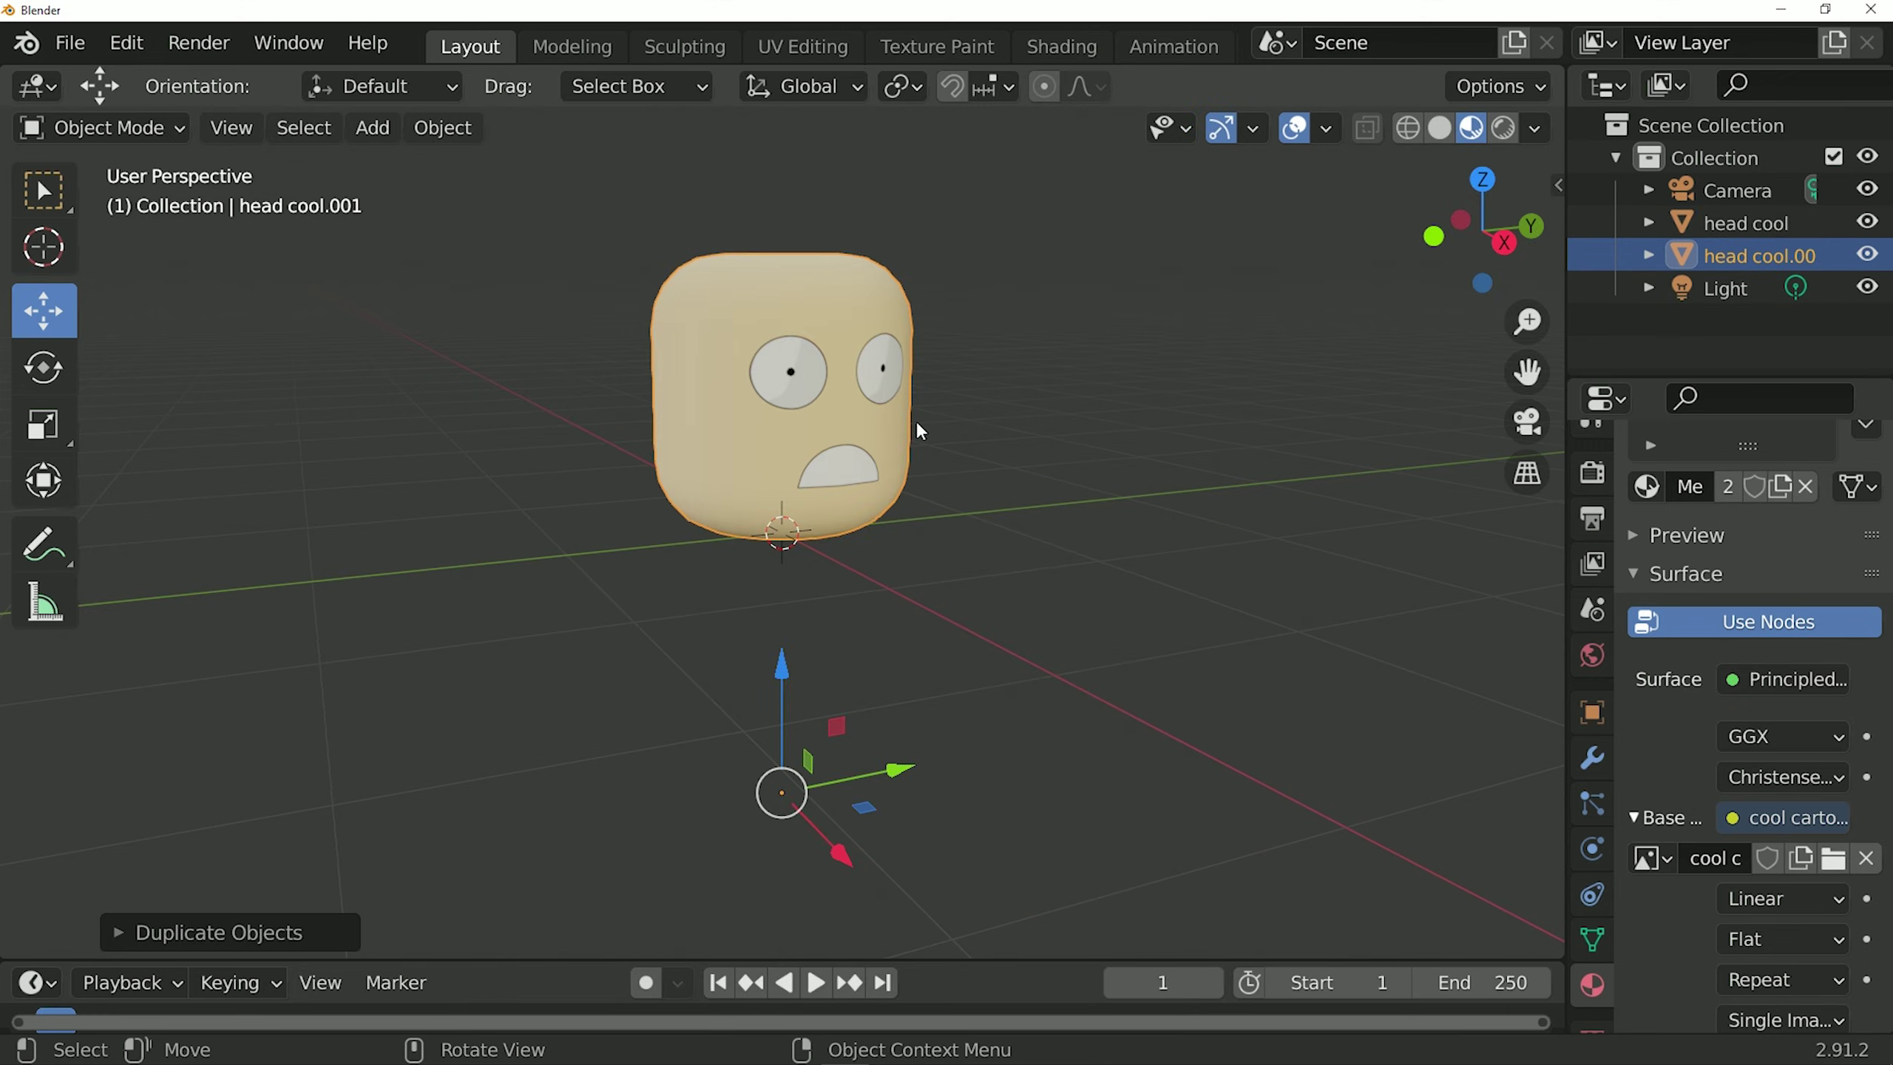
Step: In Right view, scale the copy up about 1.05 times and lower it along Z in wireframe
left_click(1503, 242)
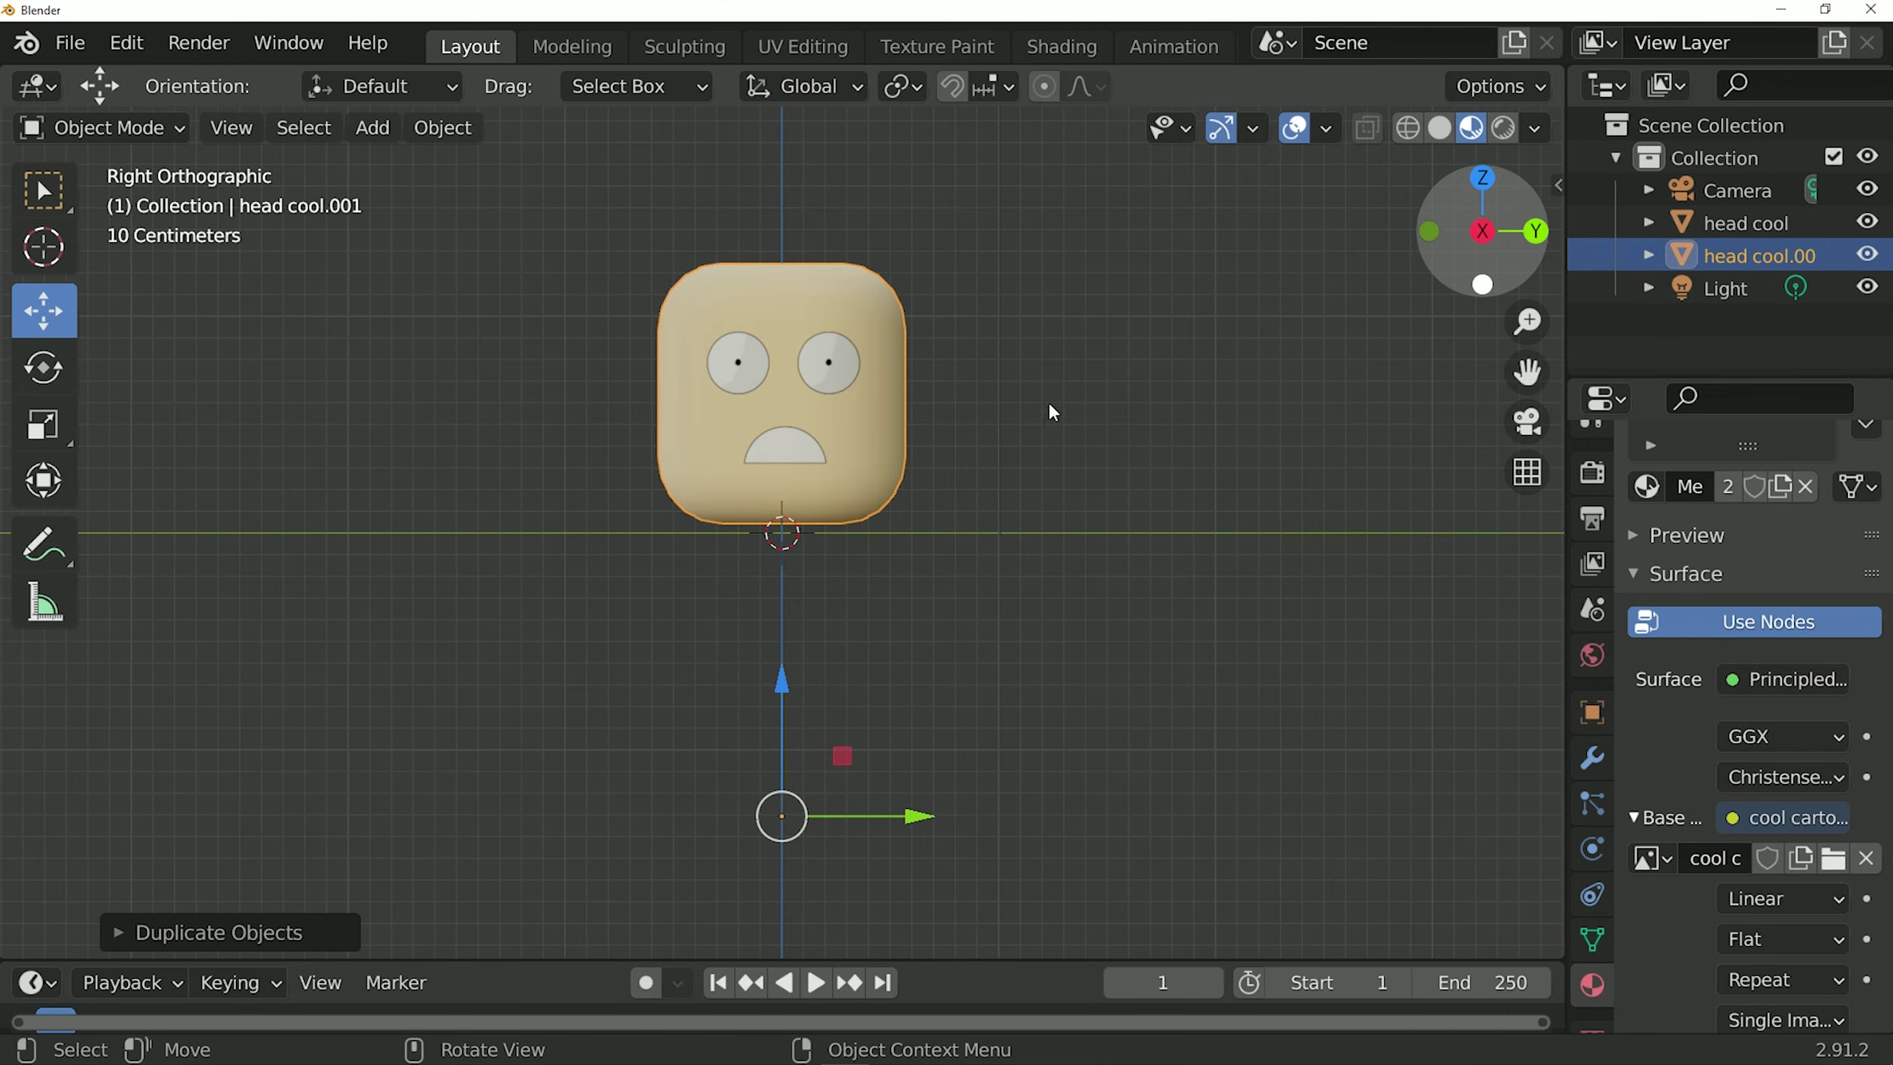
key("s")
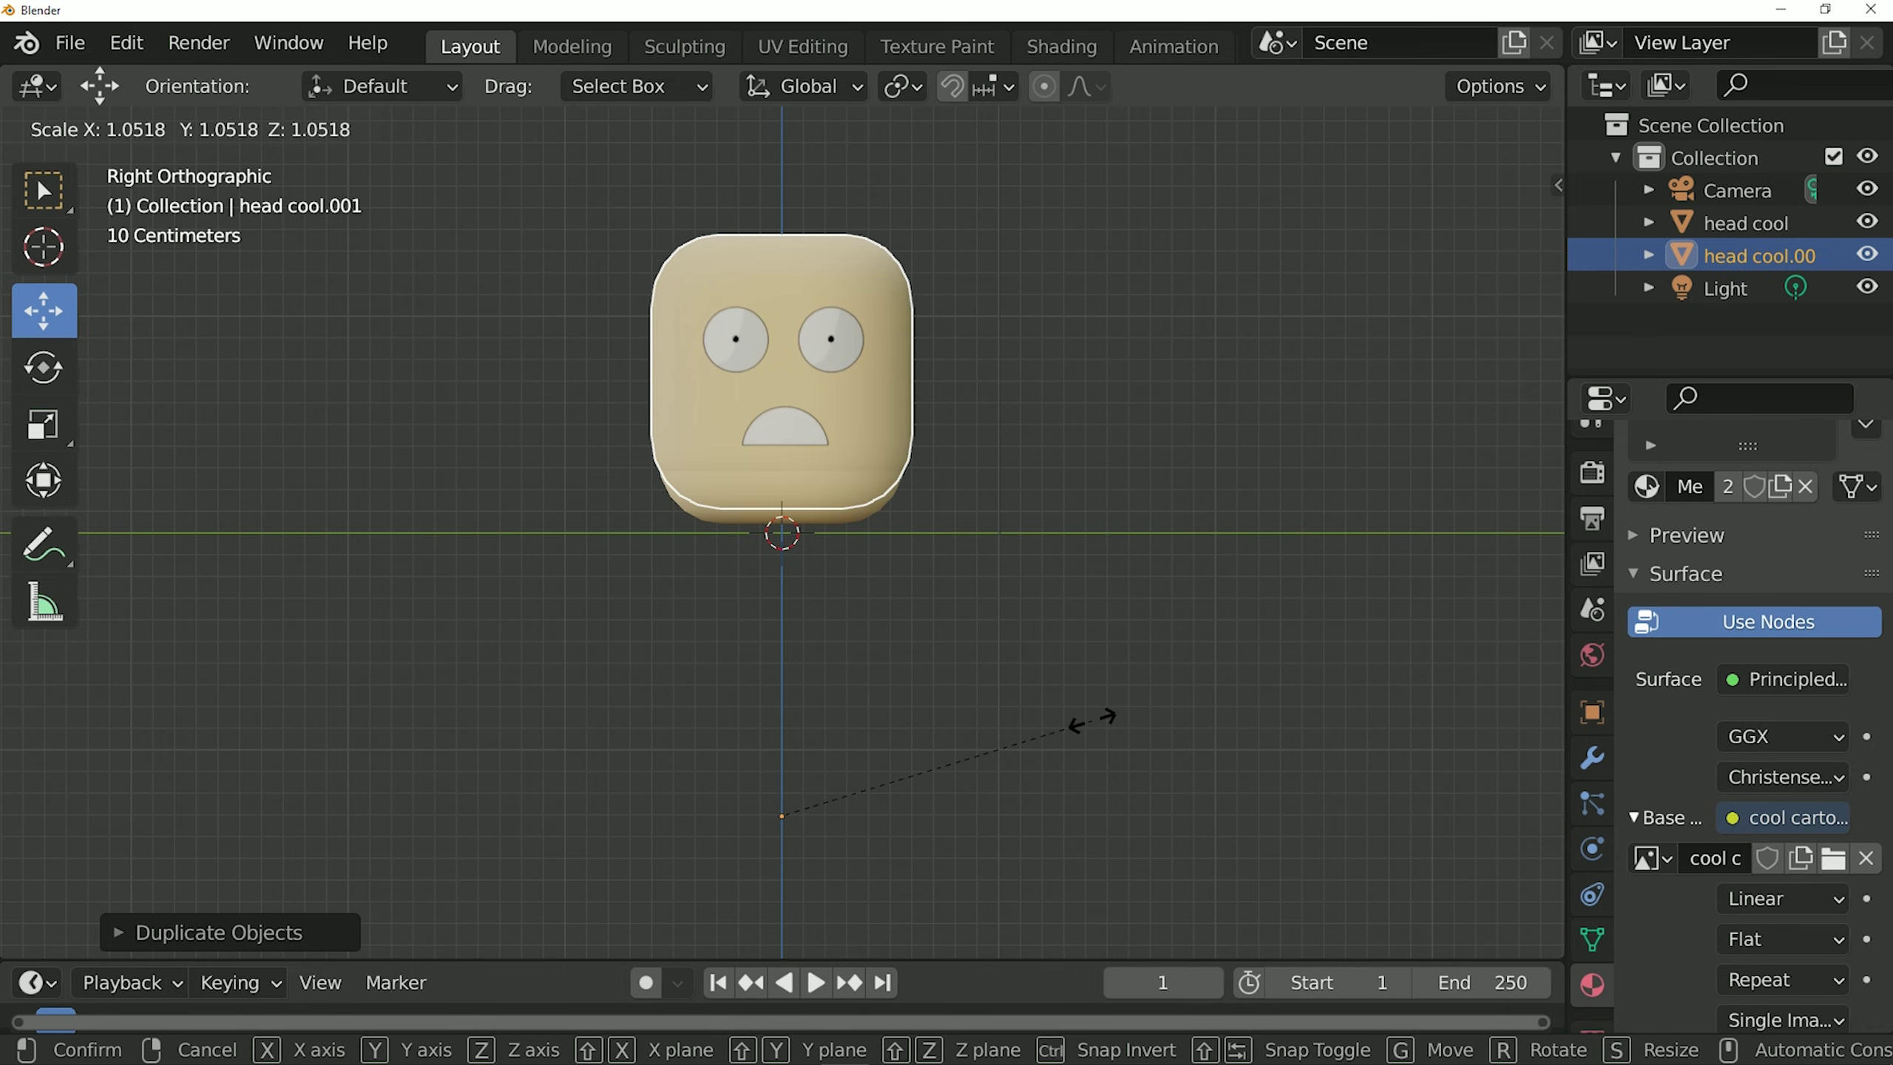
left_click(1096, 729)
left_click(1407, 131)
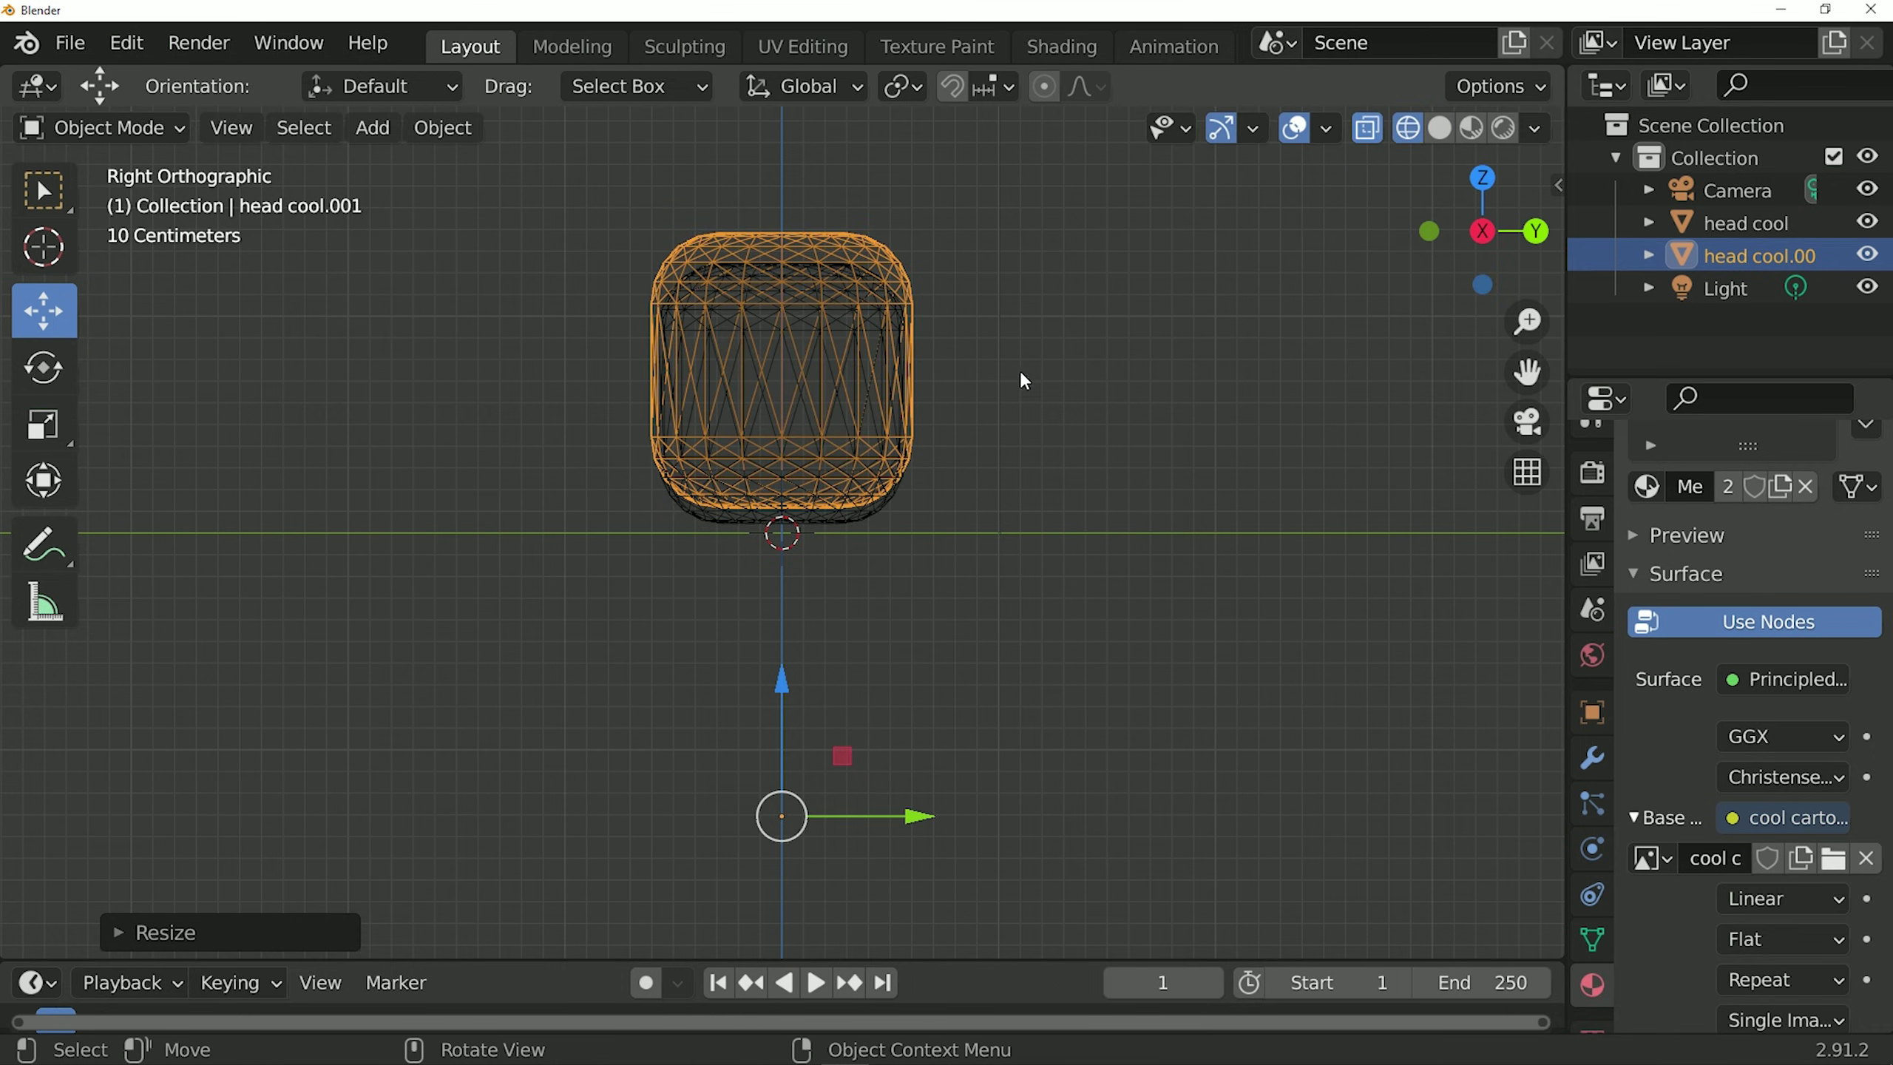
left_click_drag(788, 689, 787, 707)
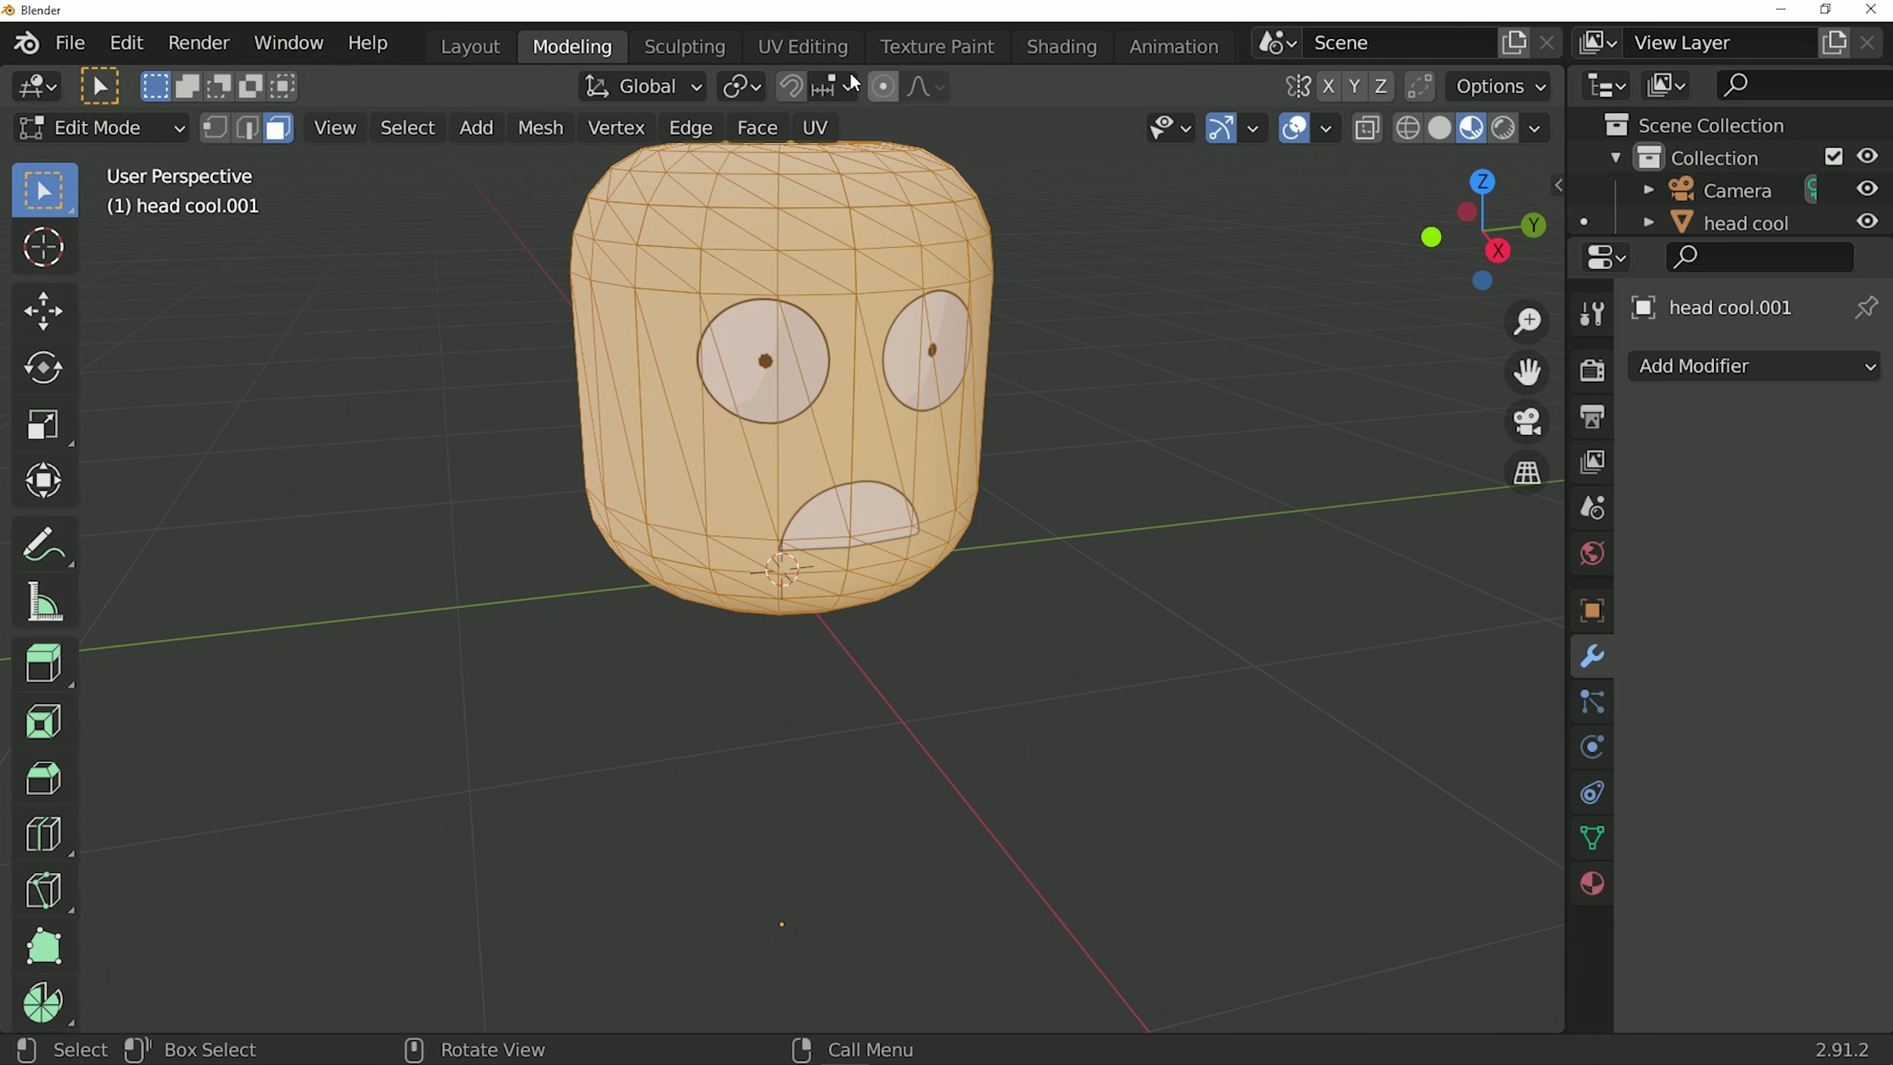
Step: Project the duplicate's UVs from the side view and shrink them into the texture's black area
left_click(803, 46)
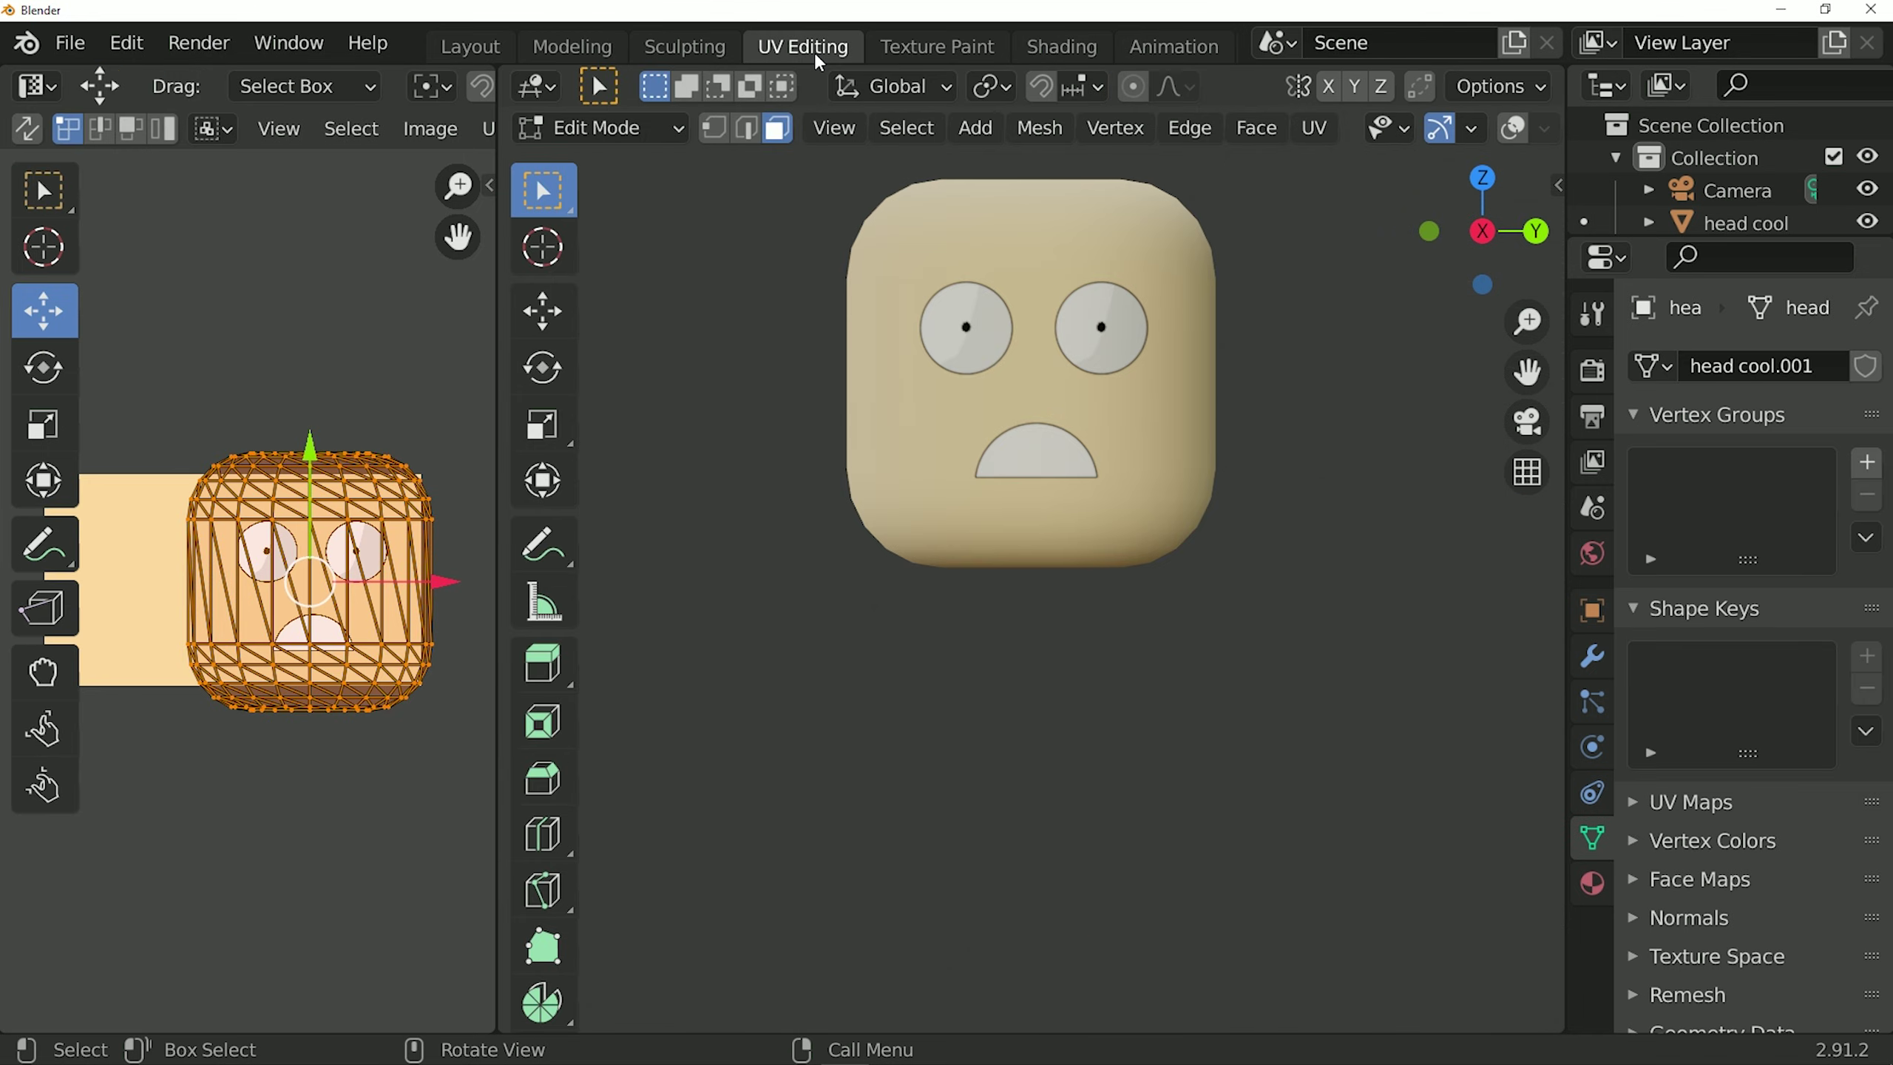
key("u")
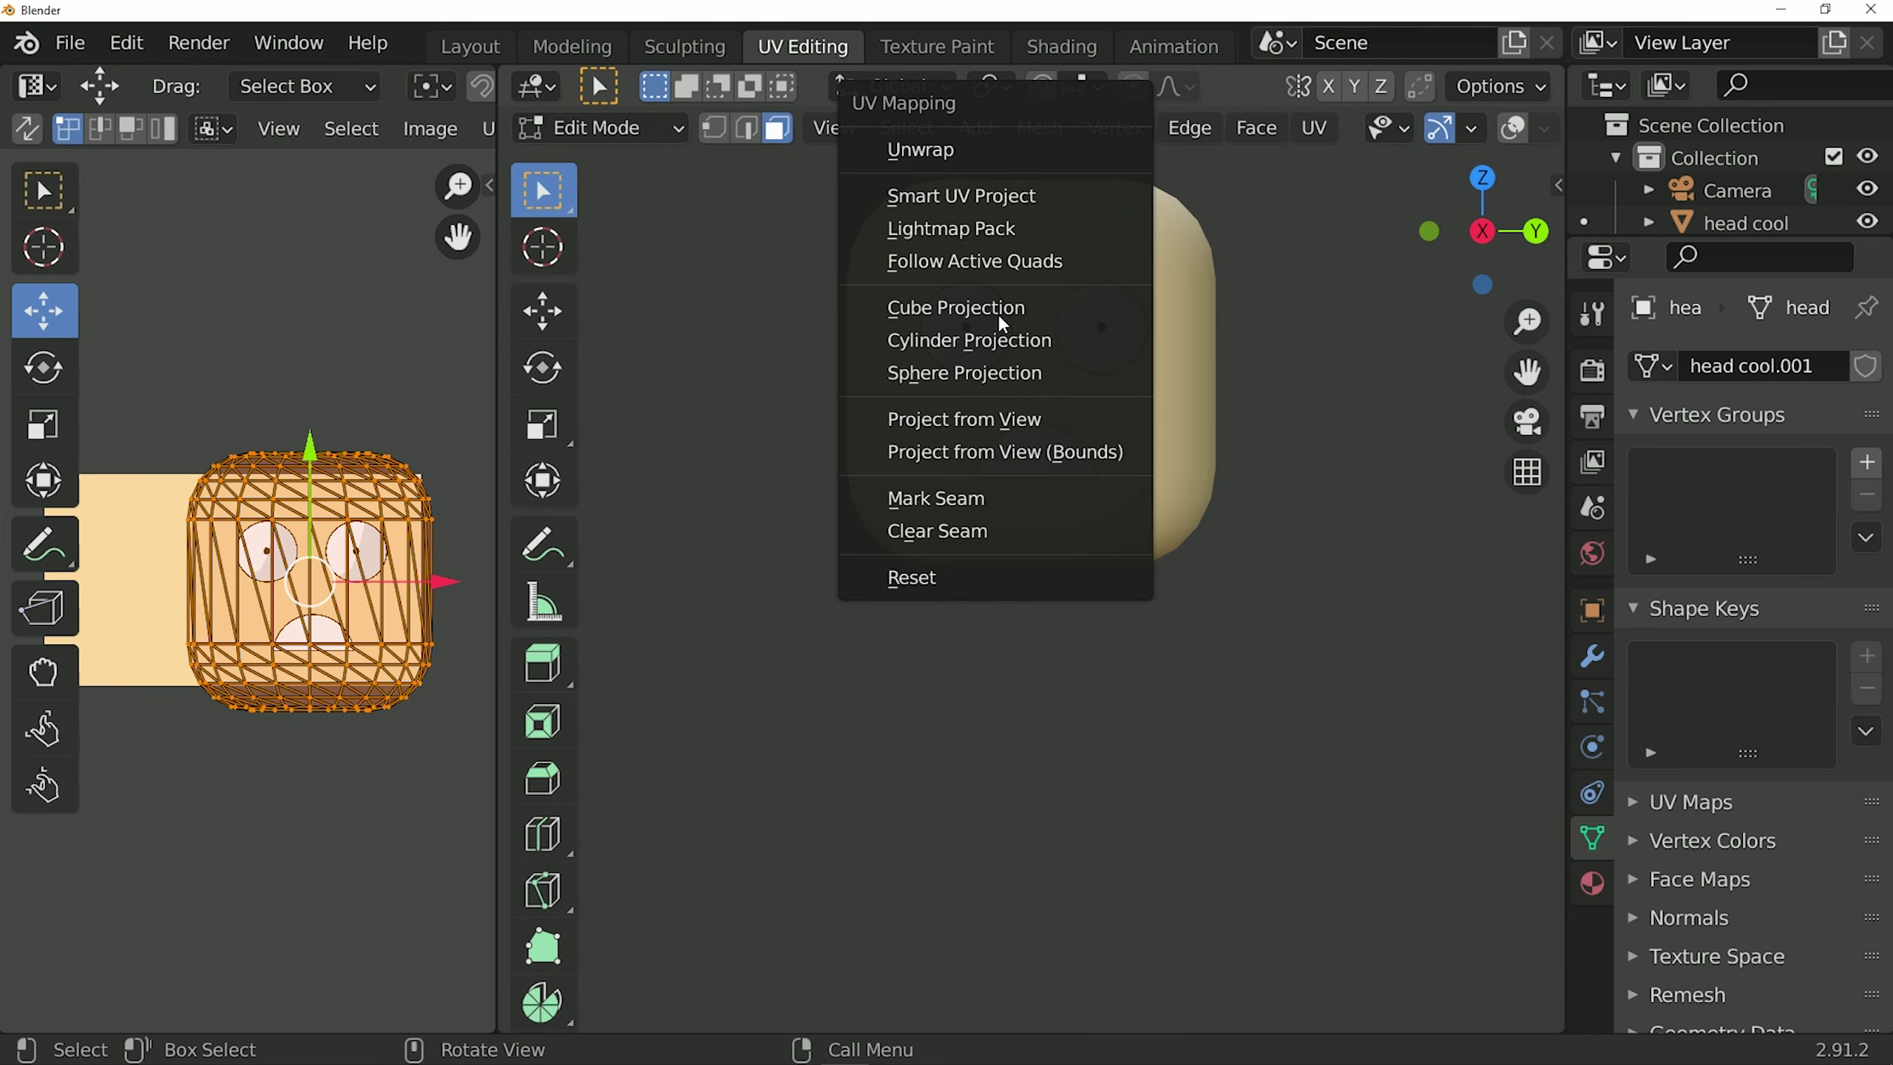
key("Escape")
key("KP_3")
key("u")
left_click(1090, 474)
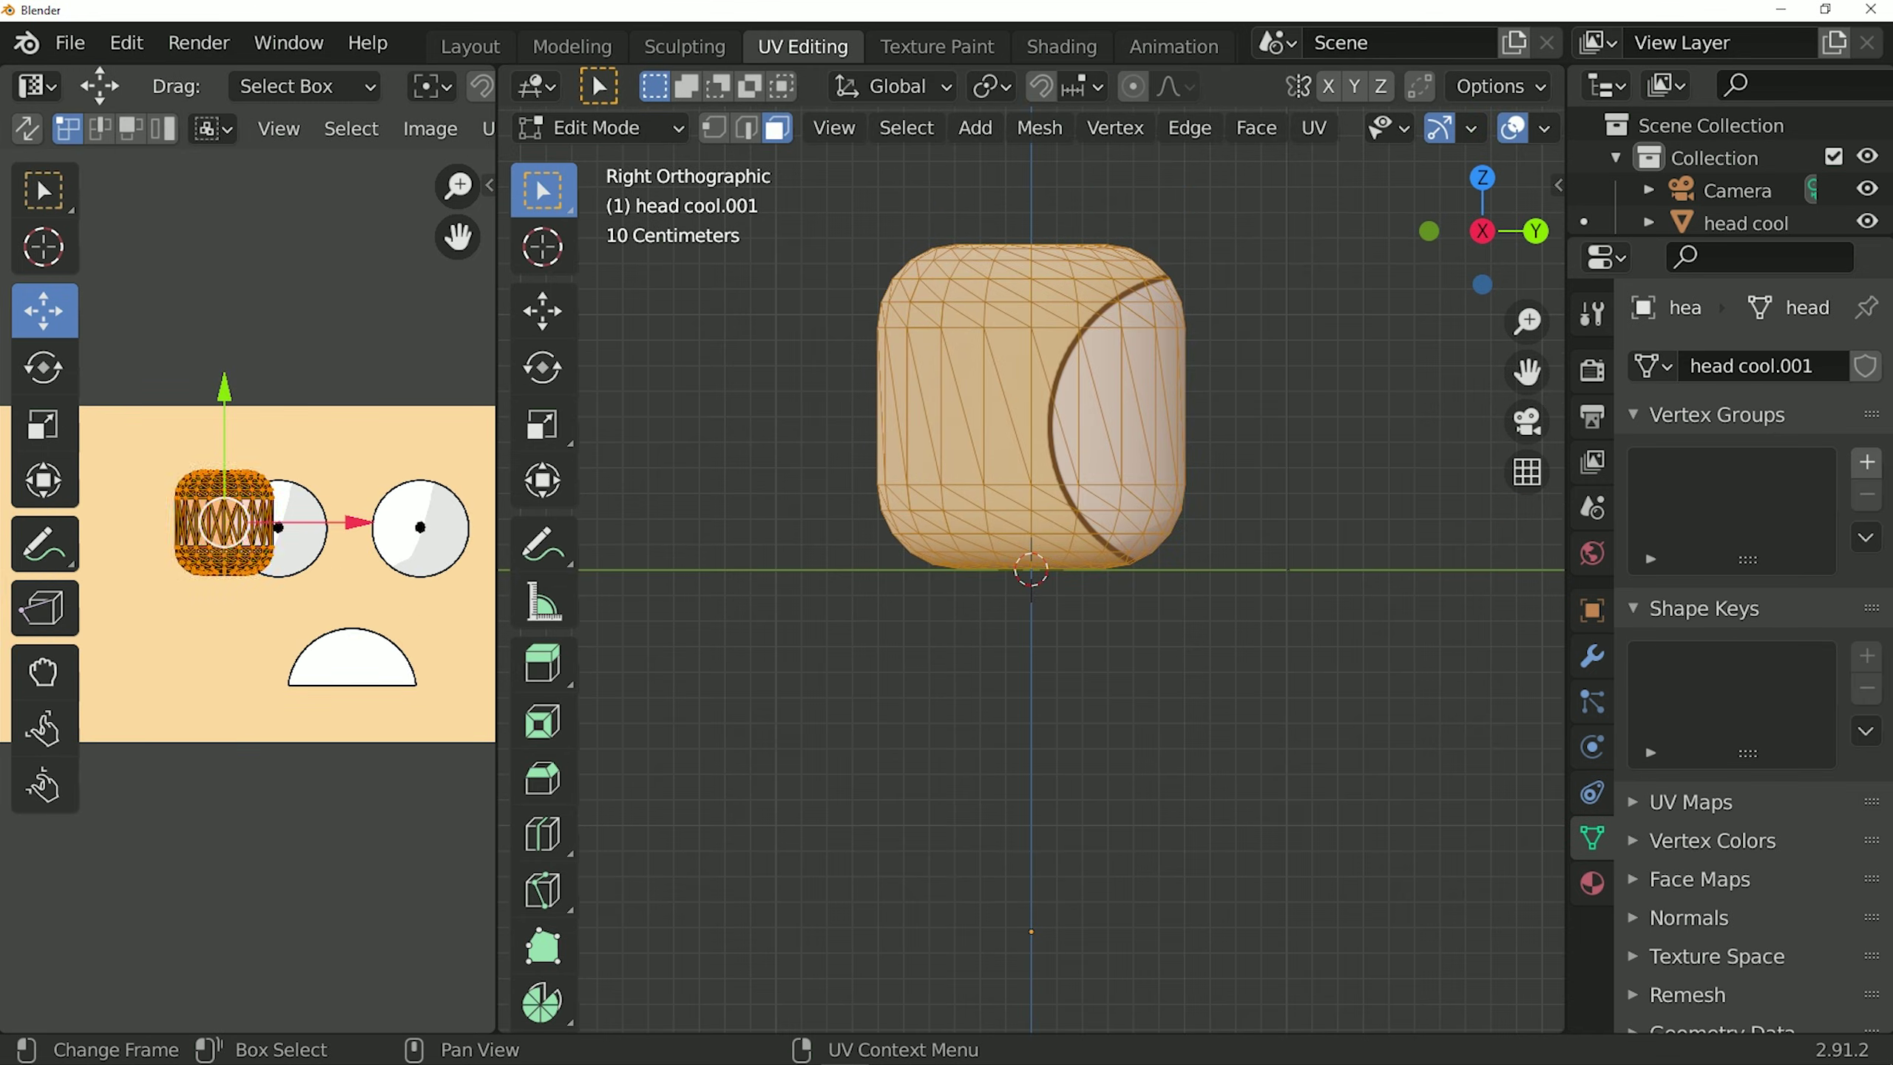
scroll(298, 522, "up", 3)
key("s")
key("g")
key("s")
left_click(328, 606)
scroll(328, 606, "up", 3)
scroll(329, 605, "up", 2)
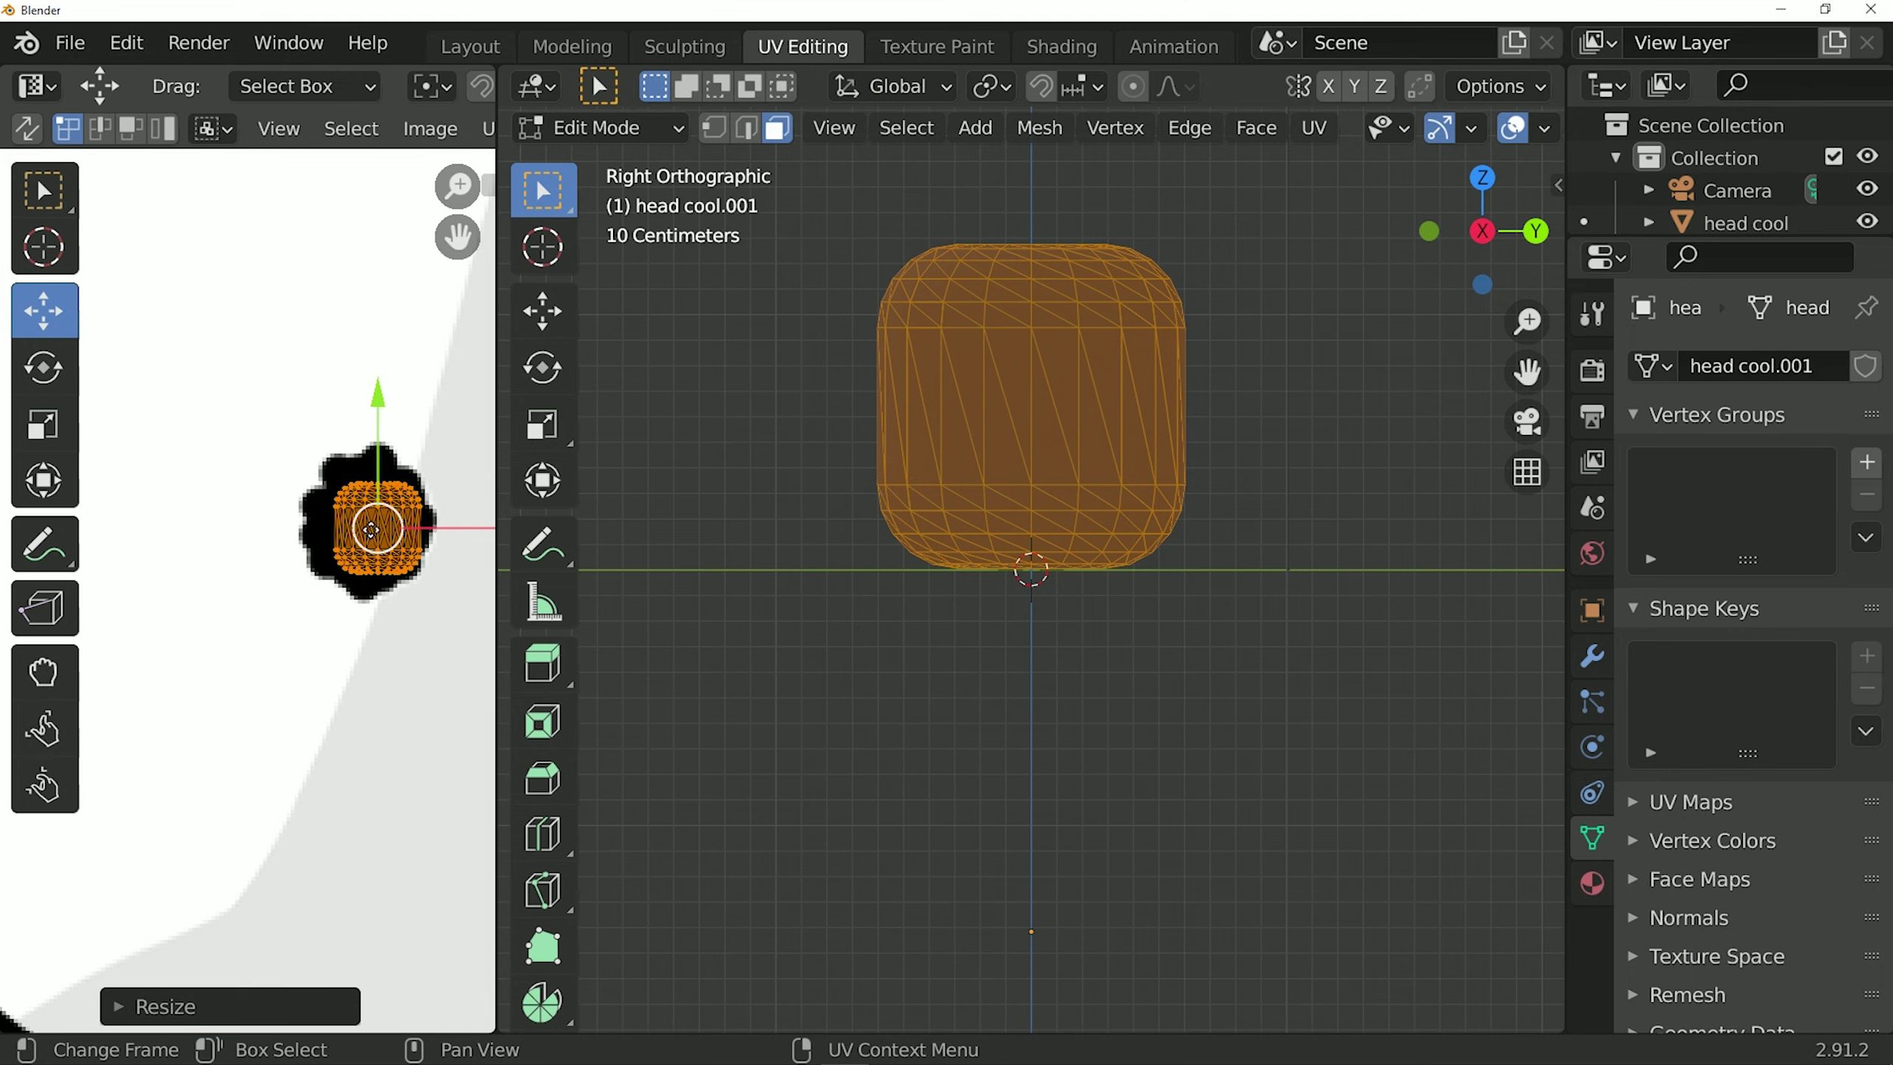
key("g")
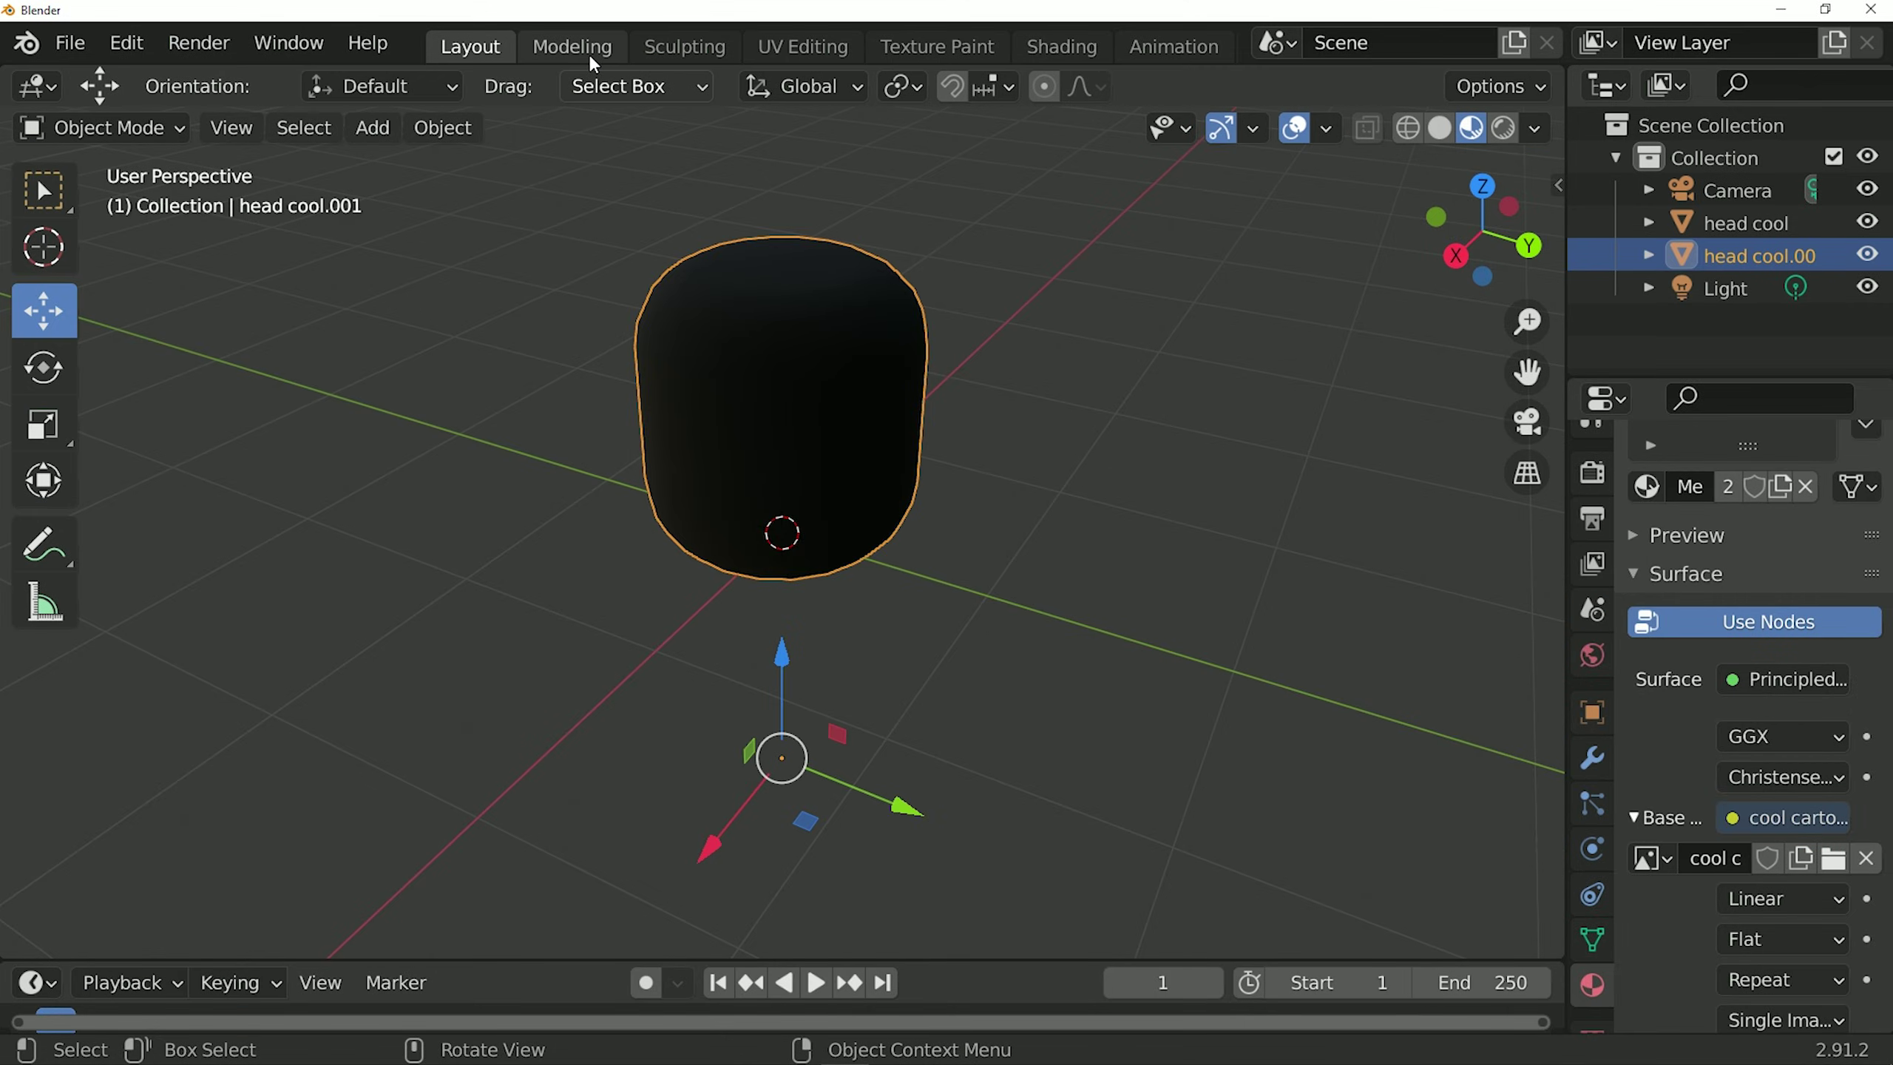
Step: Flip the normals of all the duplicate's faces in the Modeling workspace
left_click(589, 49)
middle_click_drag(923, 343, 1020, 376)
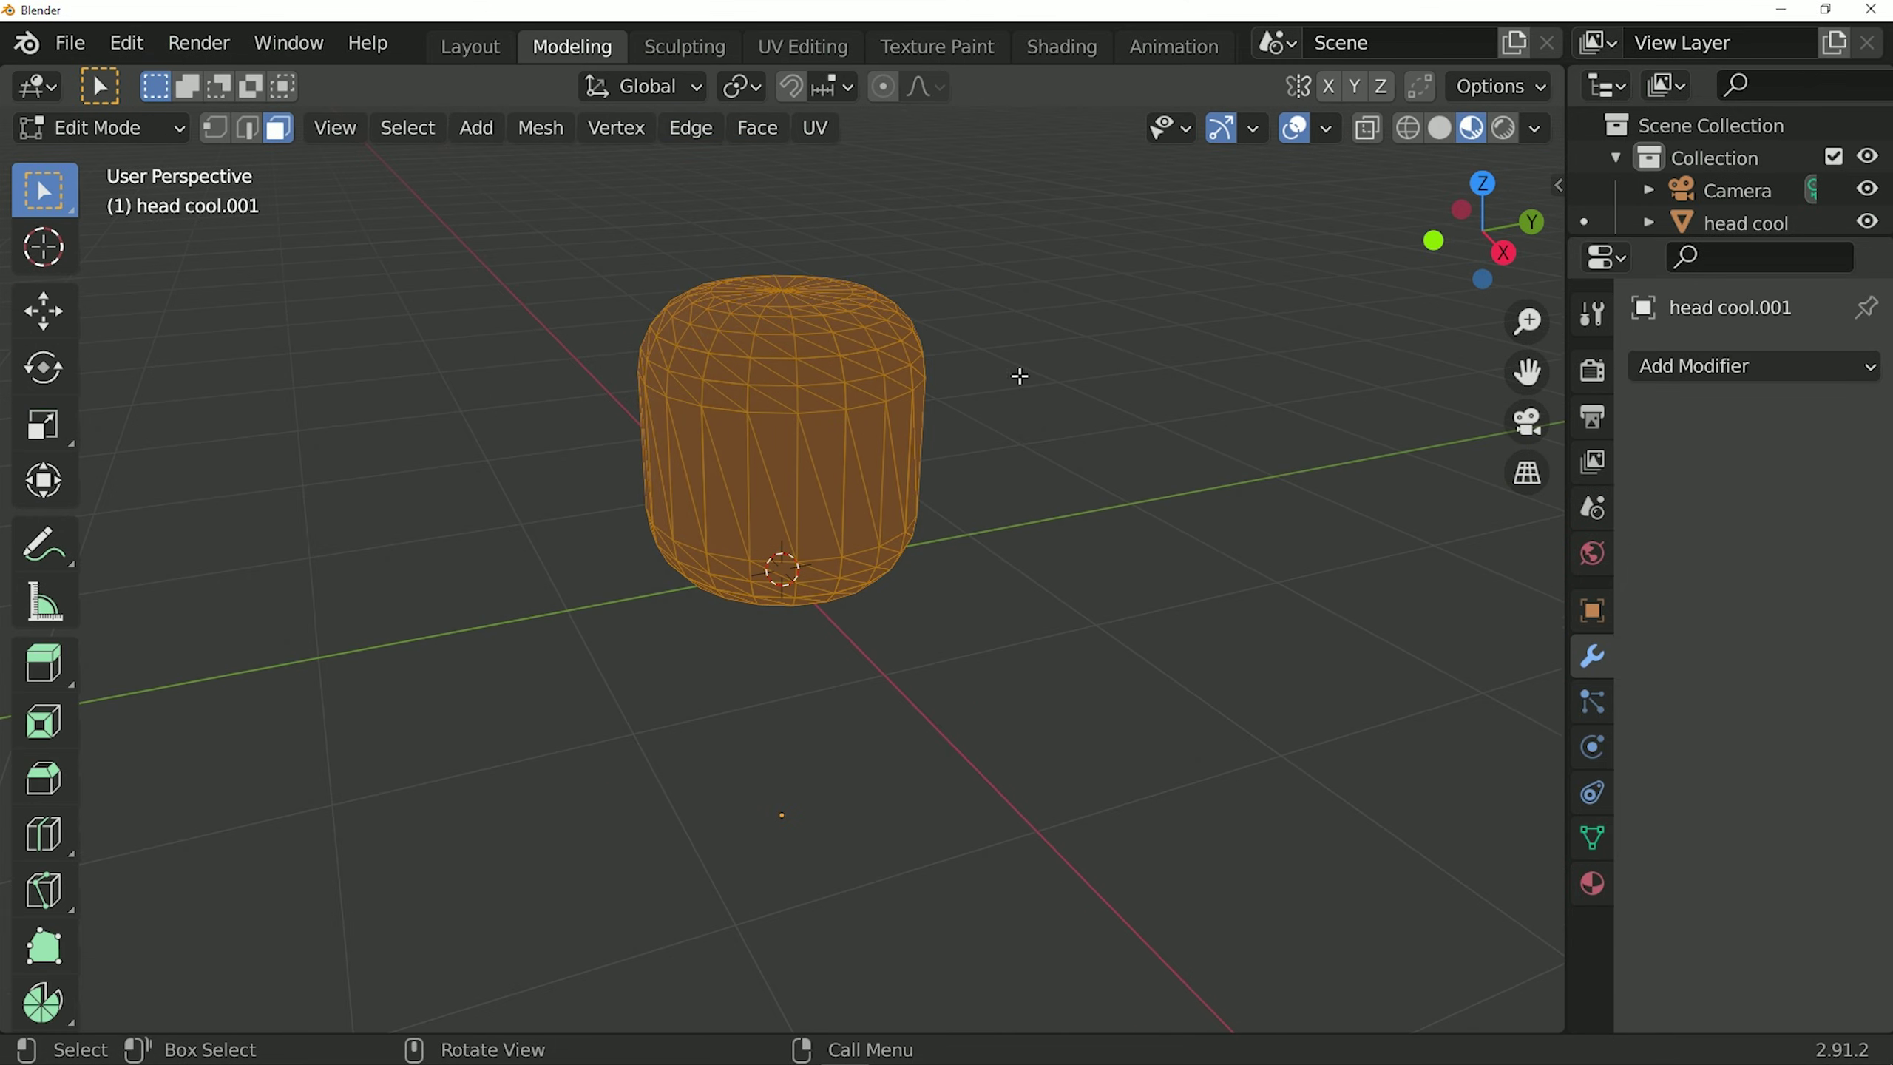
key("alt+a")
key("a")
key("alt+n")
left_click(1021, 373)
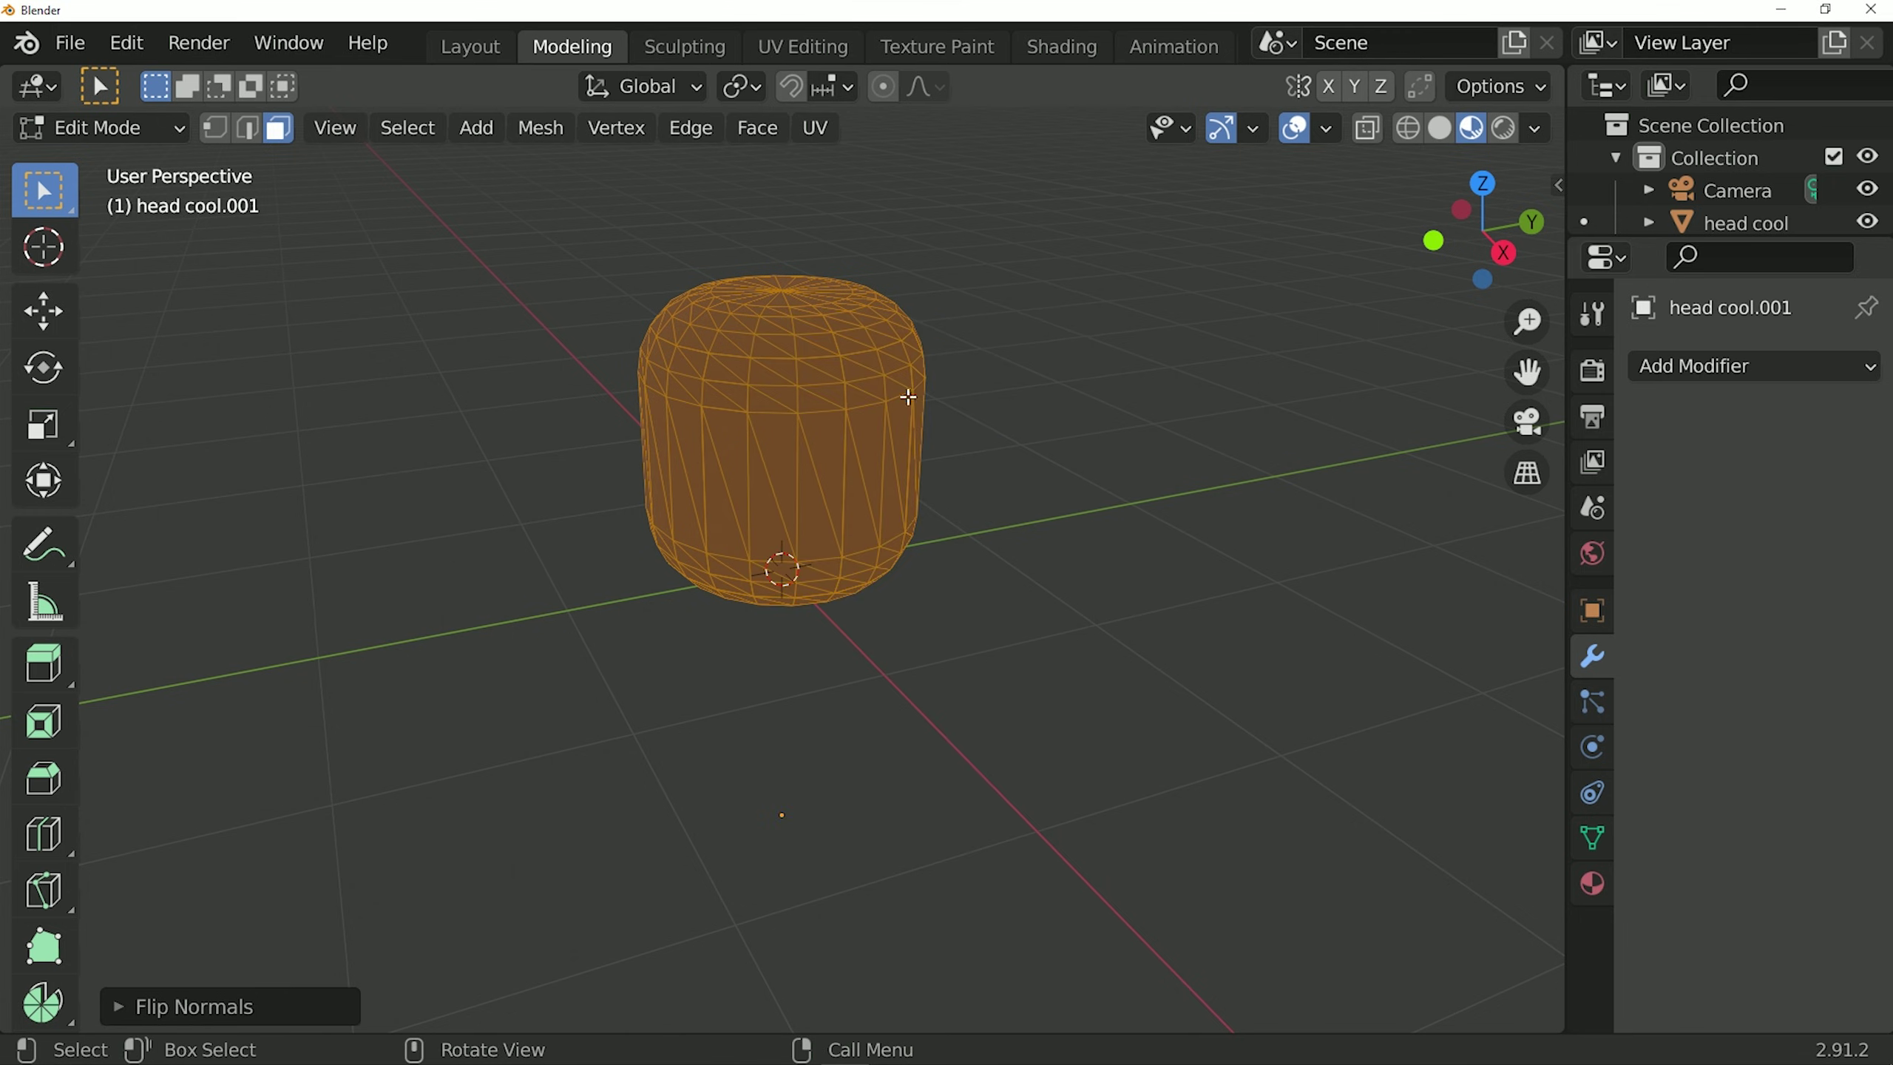
Step: In Layout, check the black shell over the textured head, undoing a test move
left_click(485, 53)
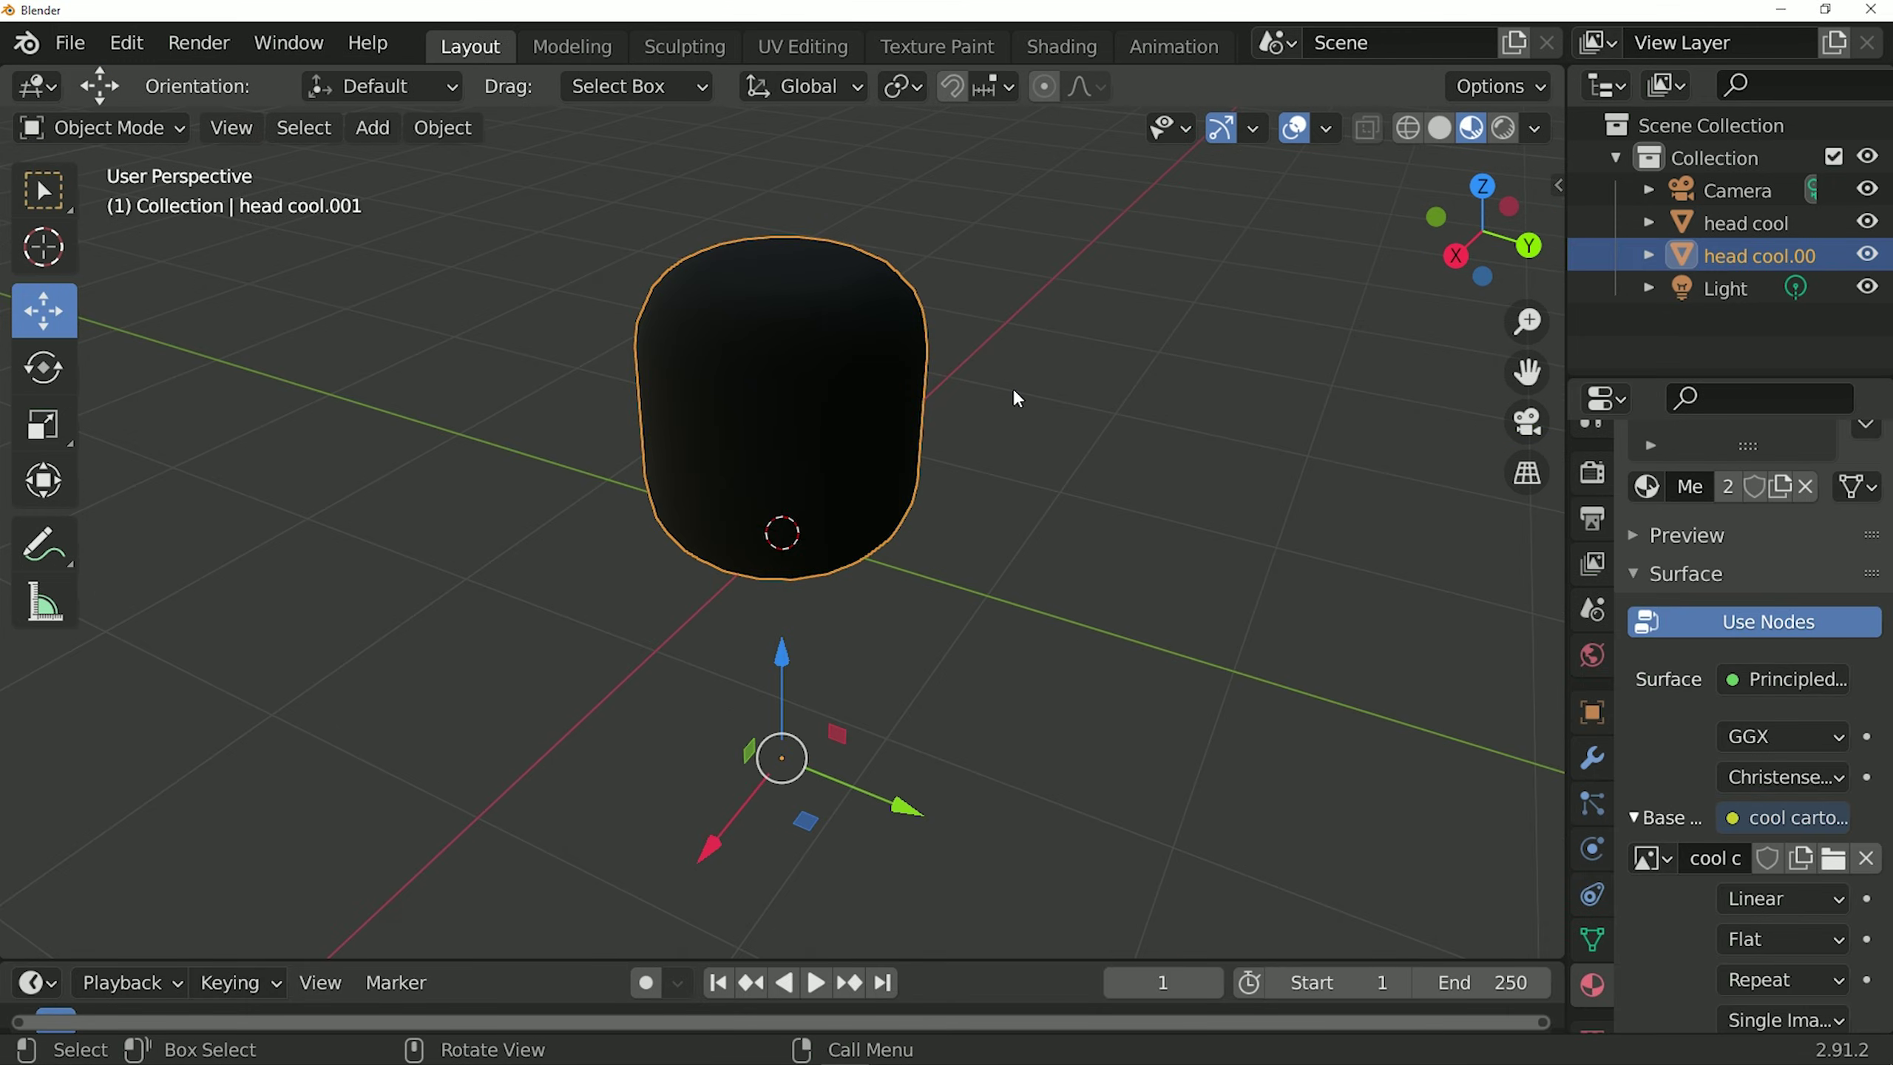
middle_click_drag(1016, 391, 1022, 553)
left_click_drag(913, 830, 1237, 876)
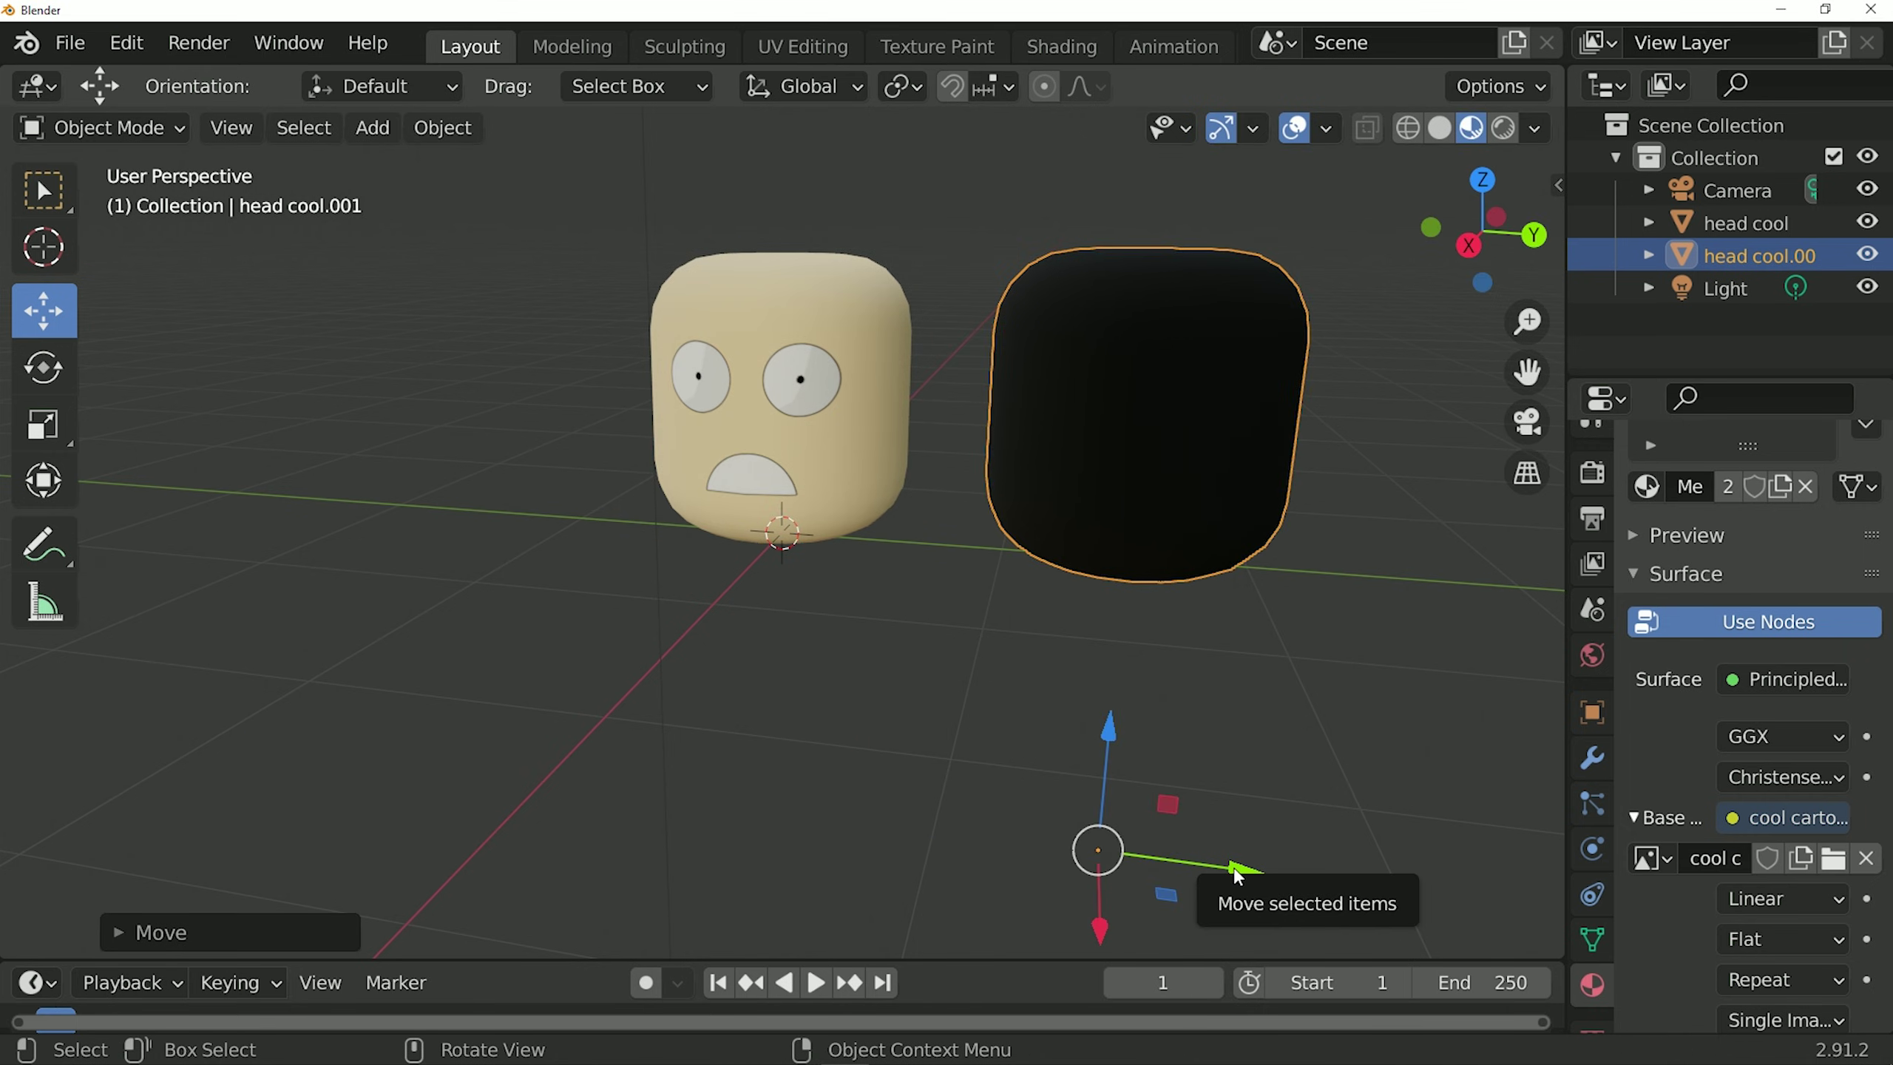
key("ctrl+z")
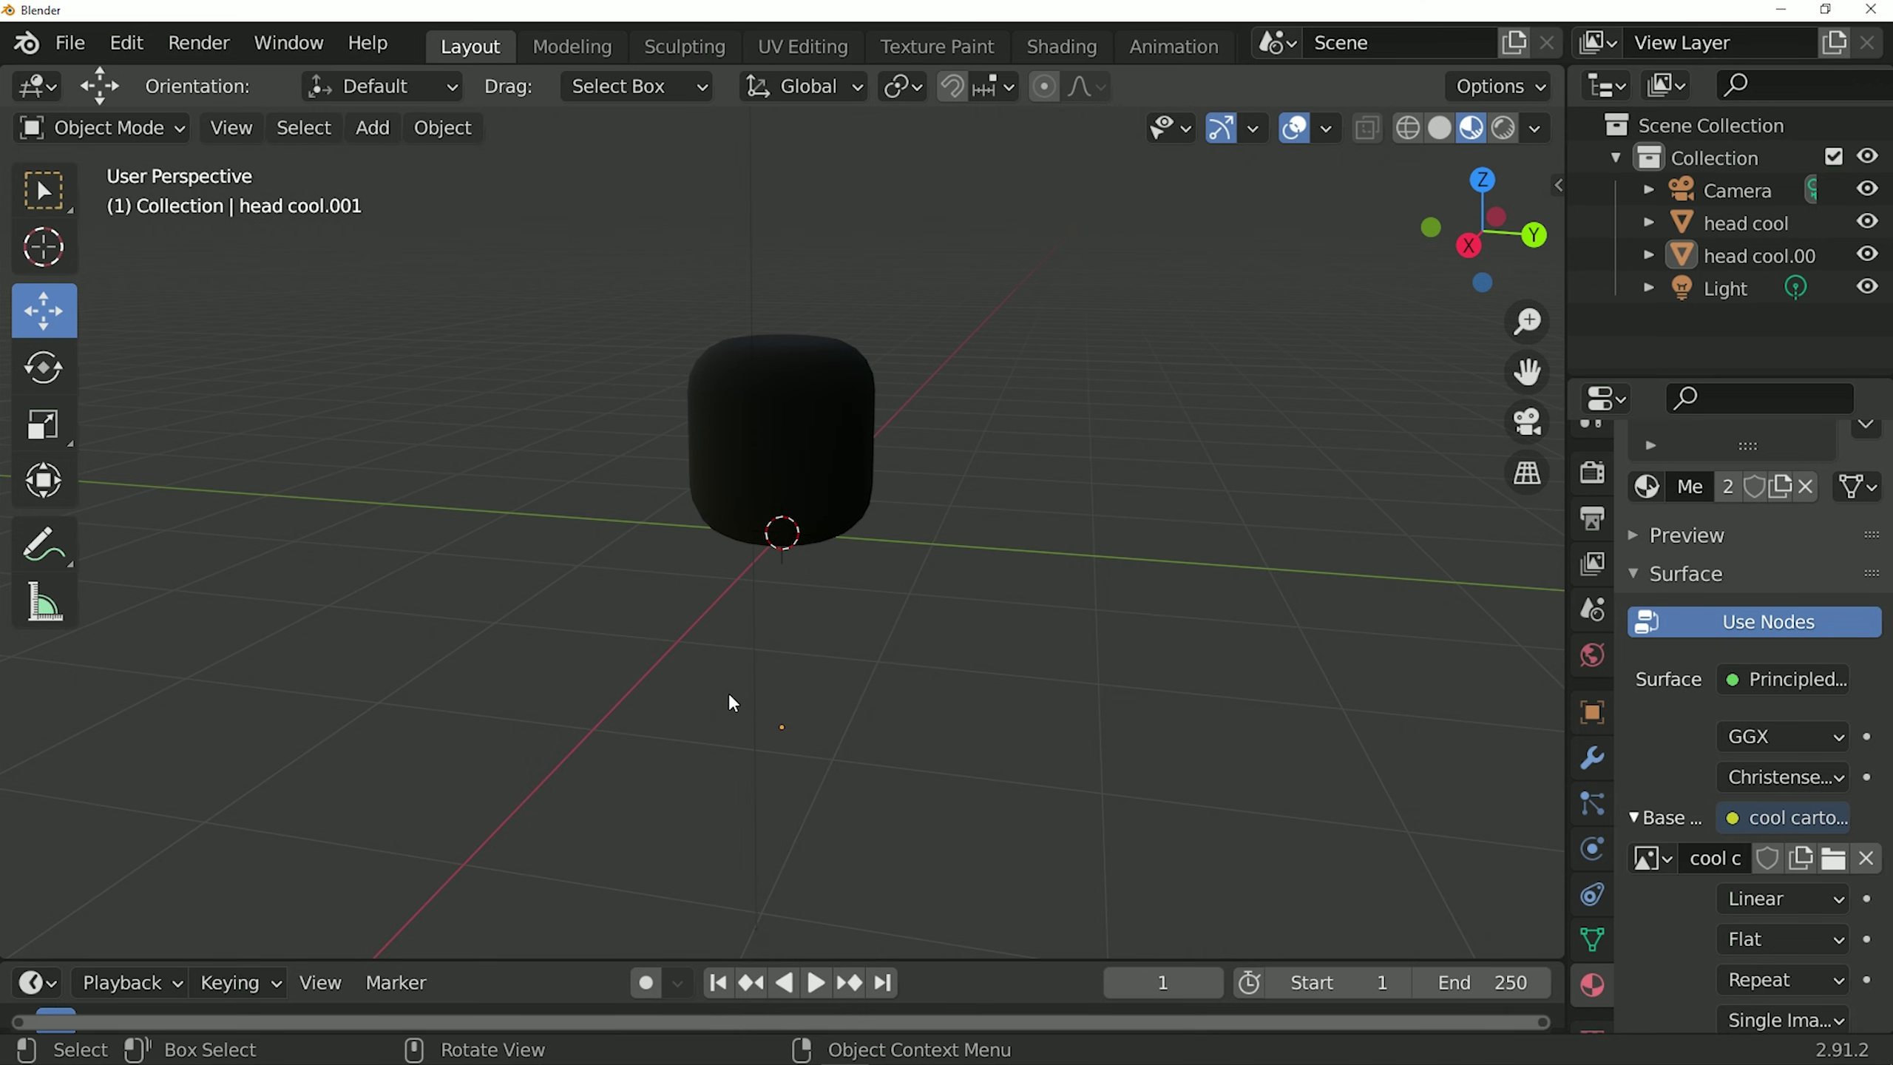
Step: Start a Wavefront (.obj) export of the head model from the File menu
left_click(71, 43)
mouse_move(119, 512)
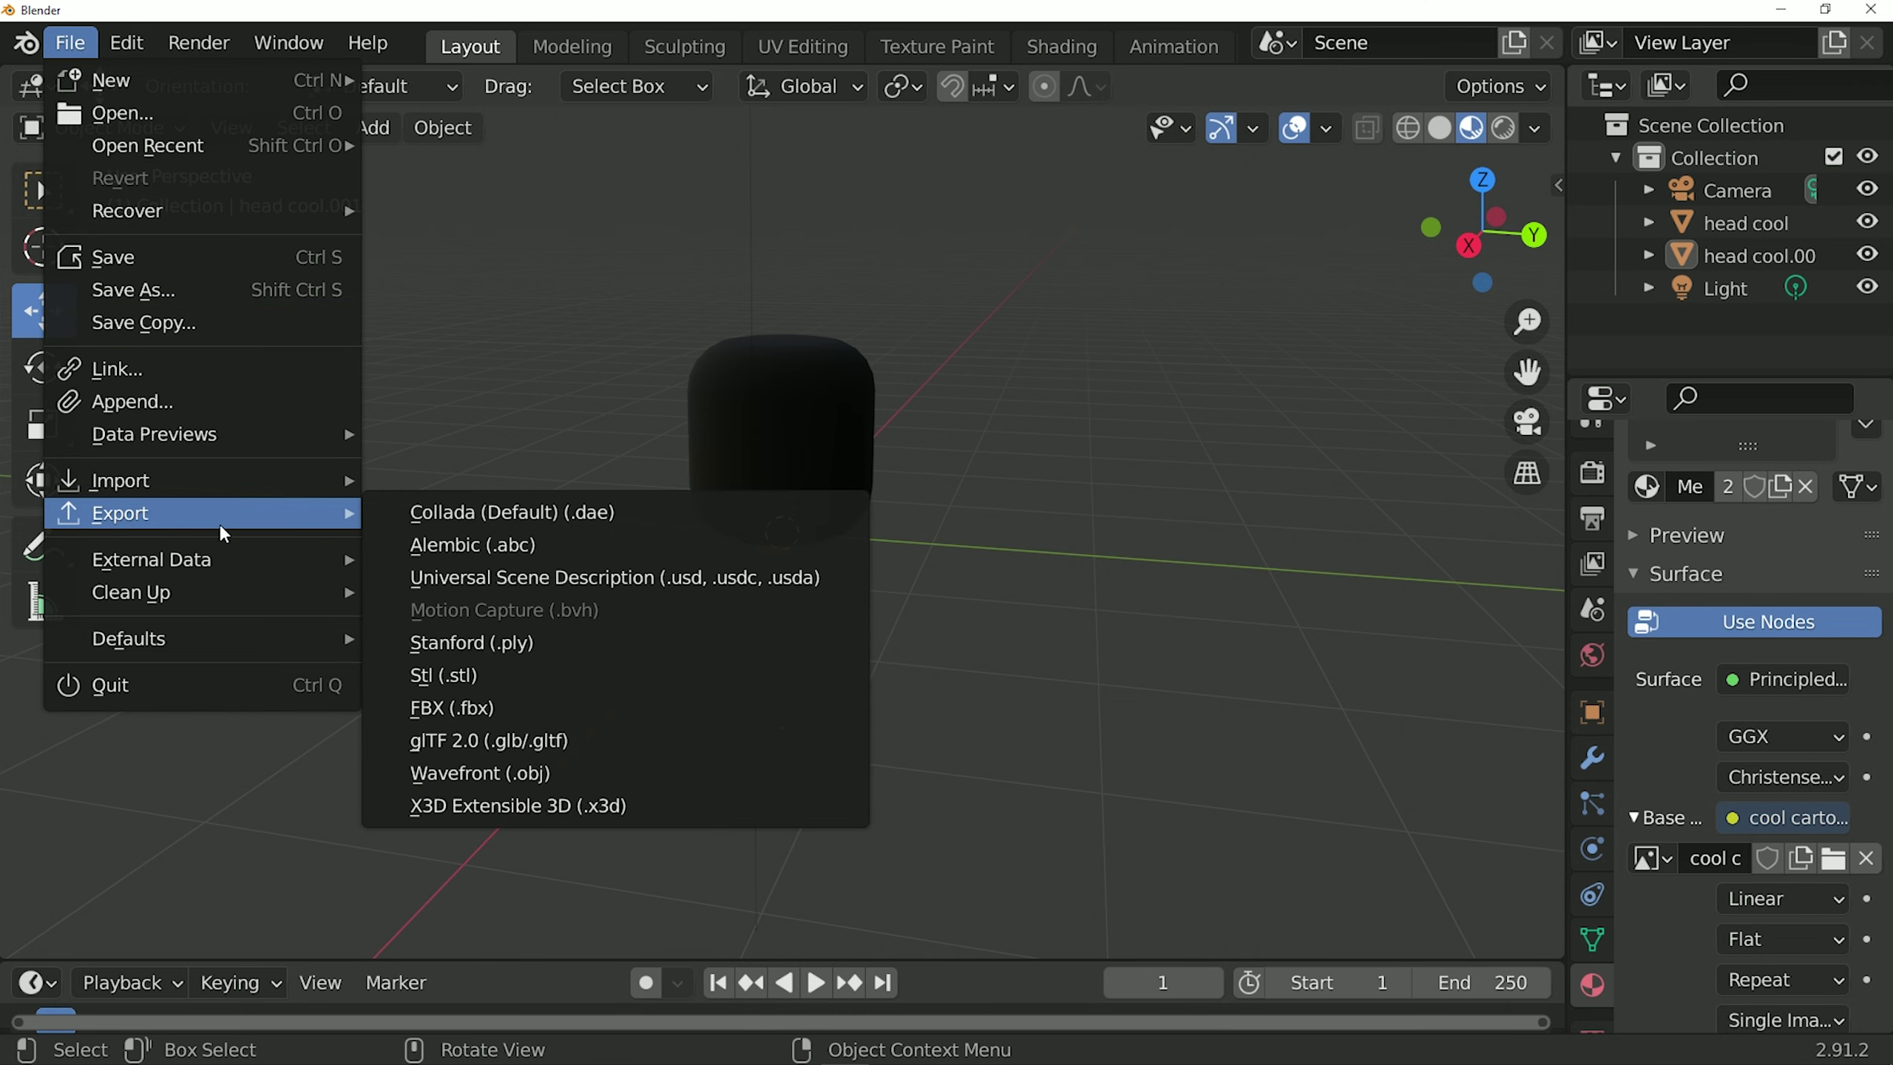
left_click(598, 773)
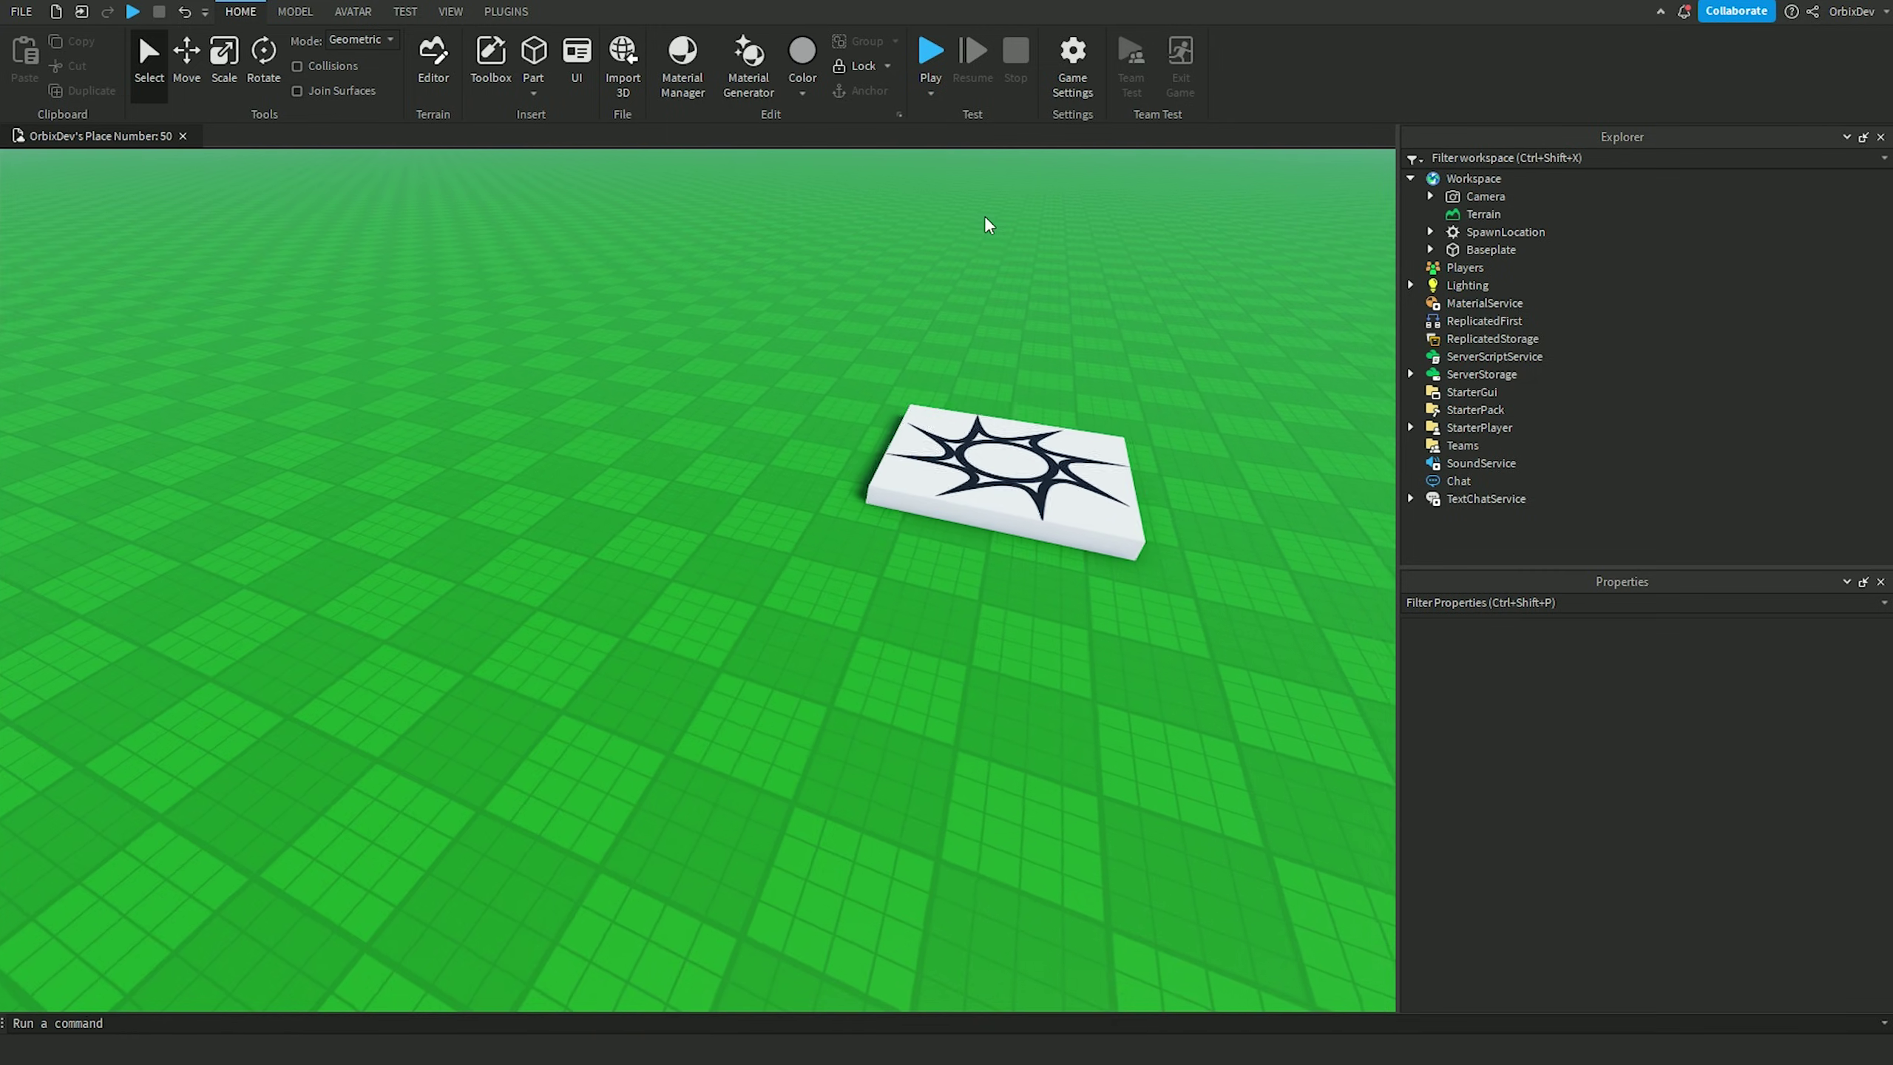
Step: Insert a MeshPart into Workspace and load the exported head mesh into it
right_click(773, 675)
left_click(828, 632)
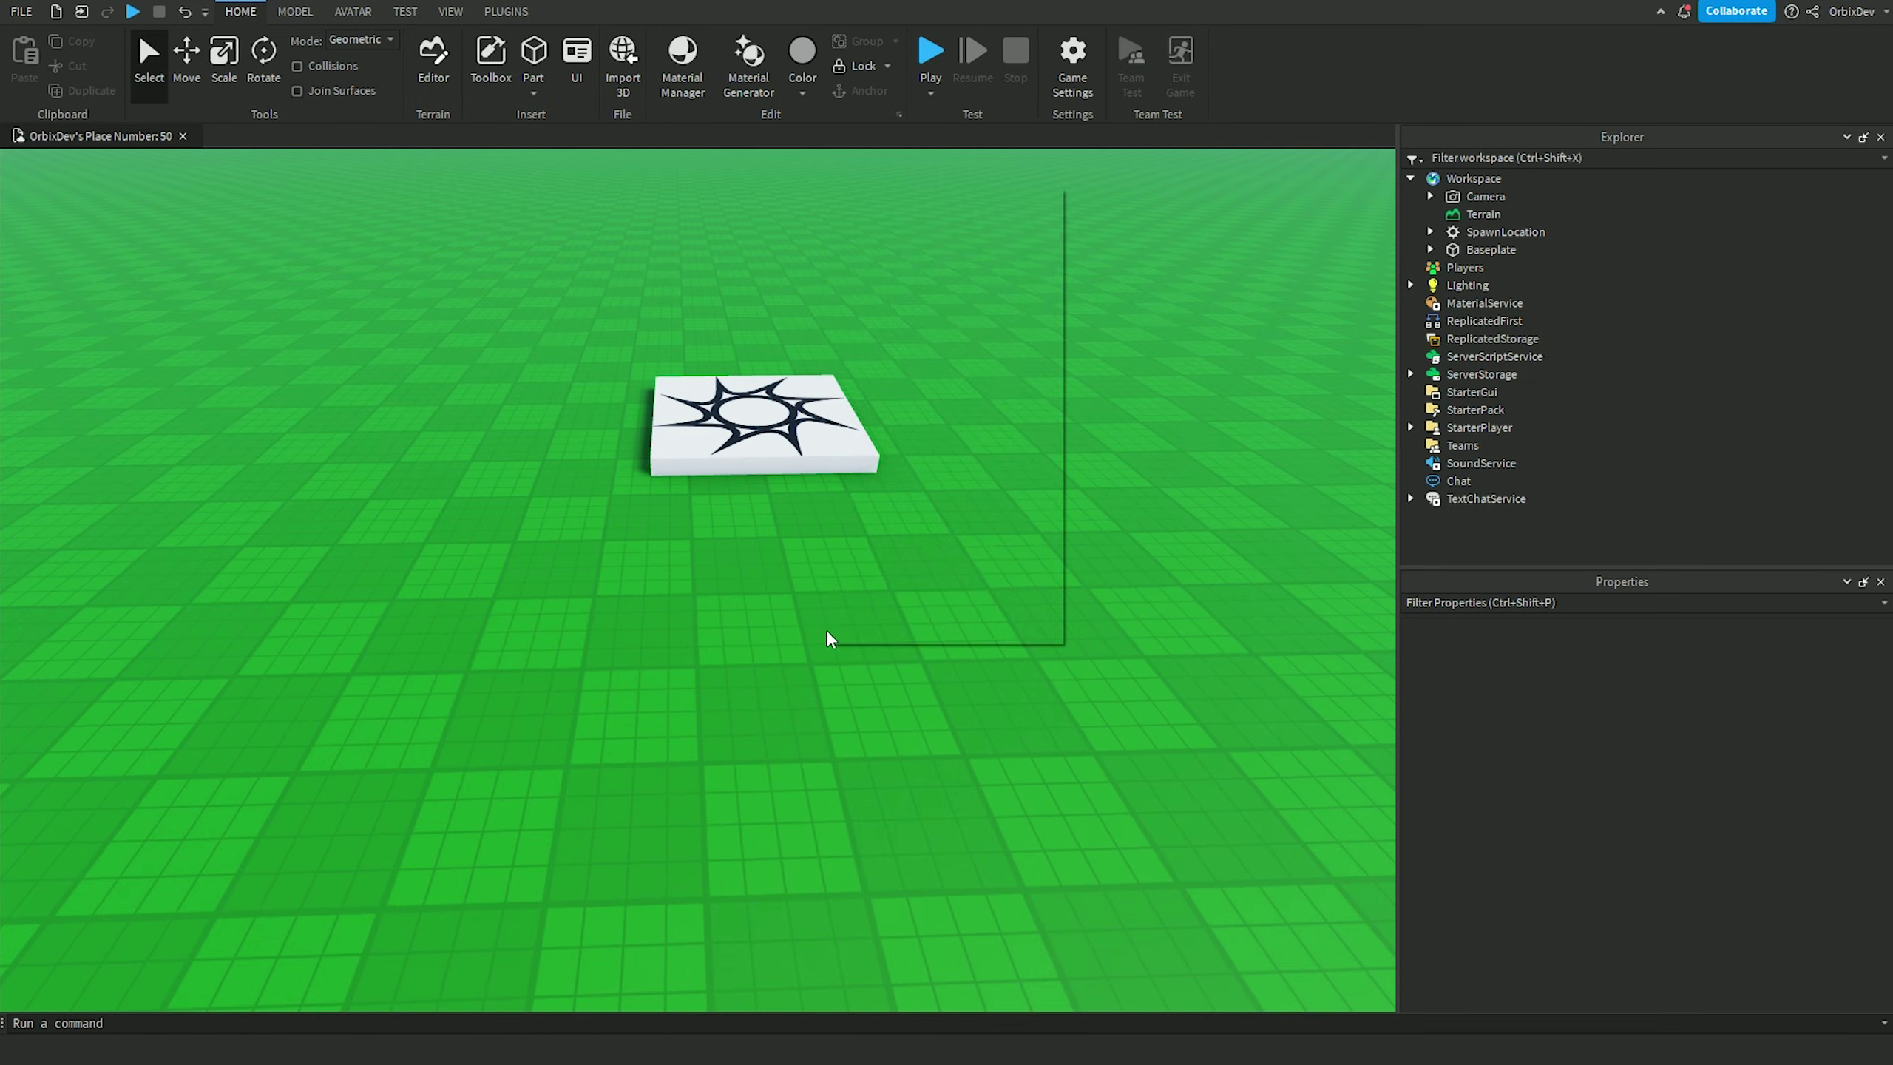
left_click(898, 385)
left_click(727, 566)
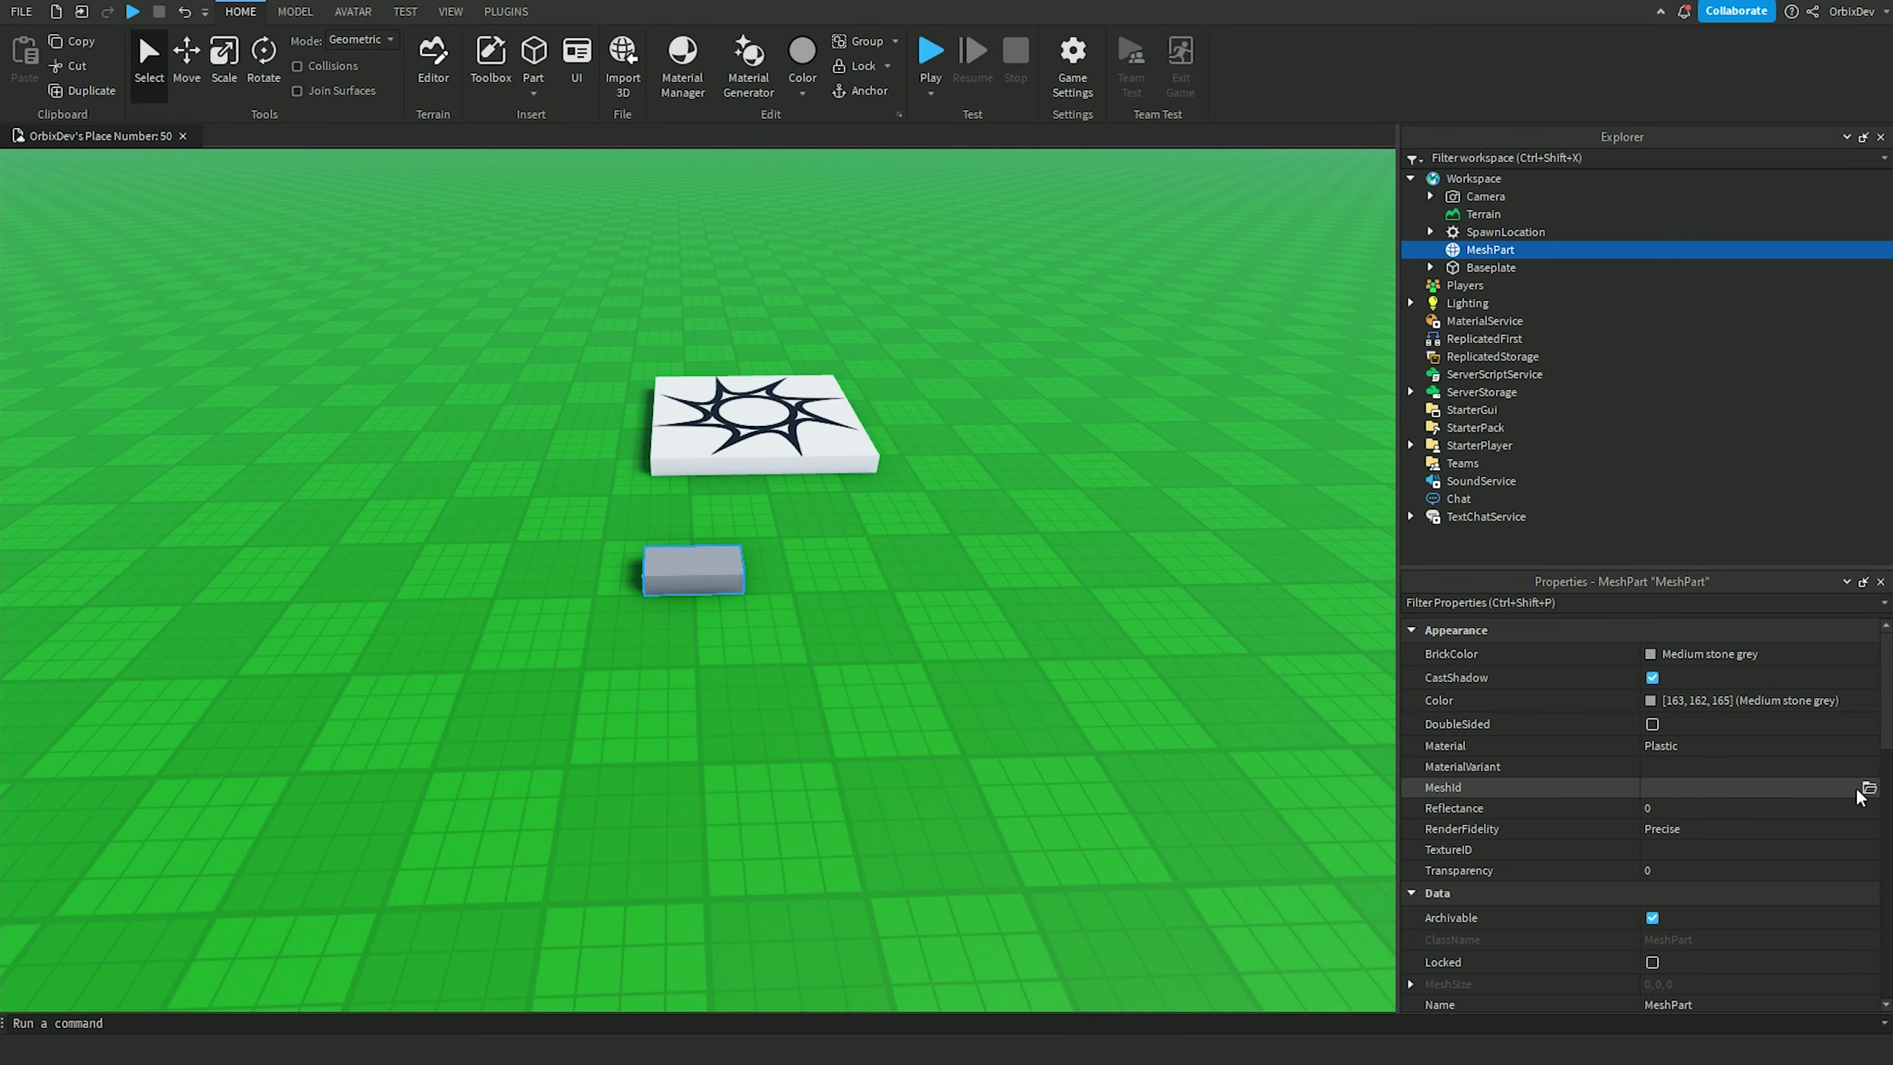
left_click(1869, 788)
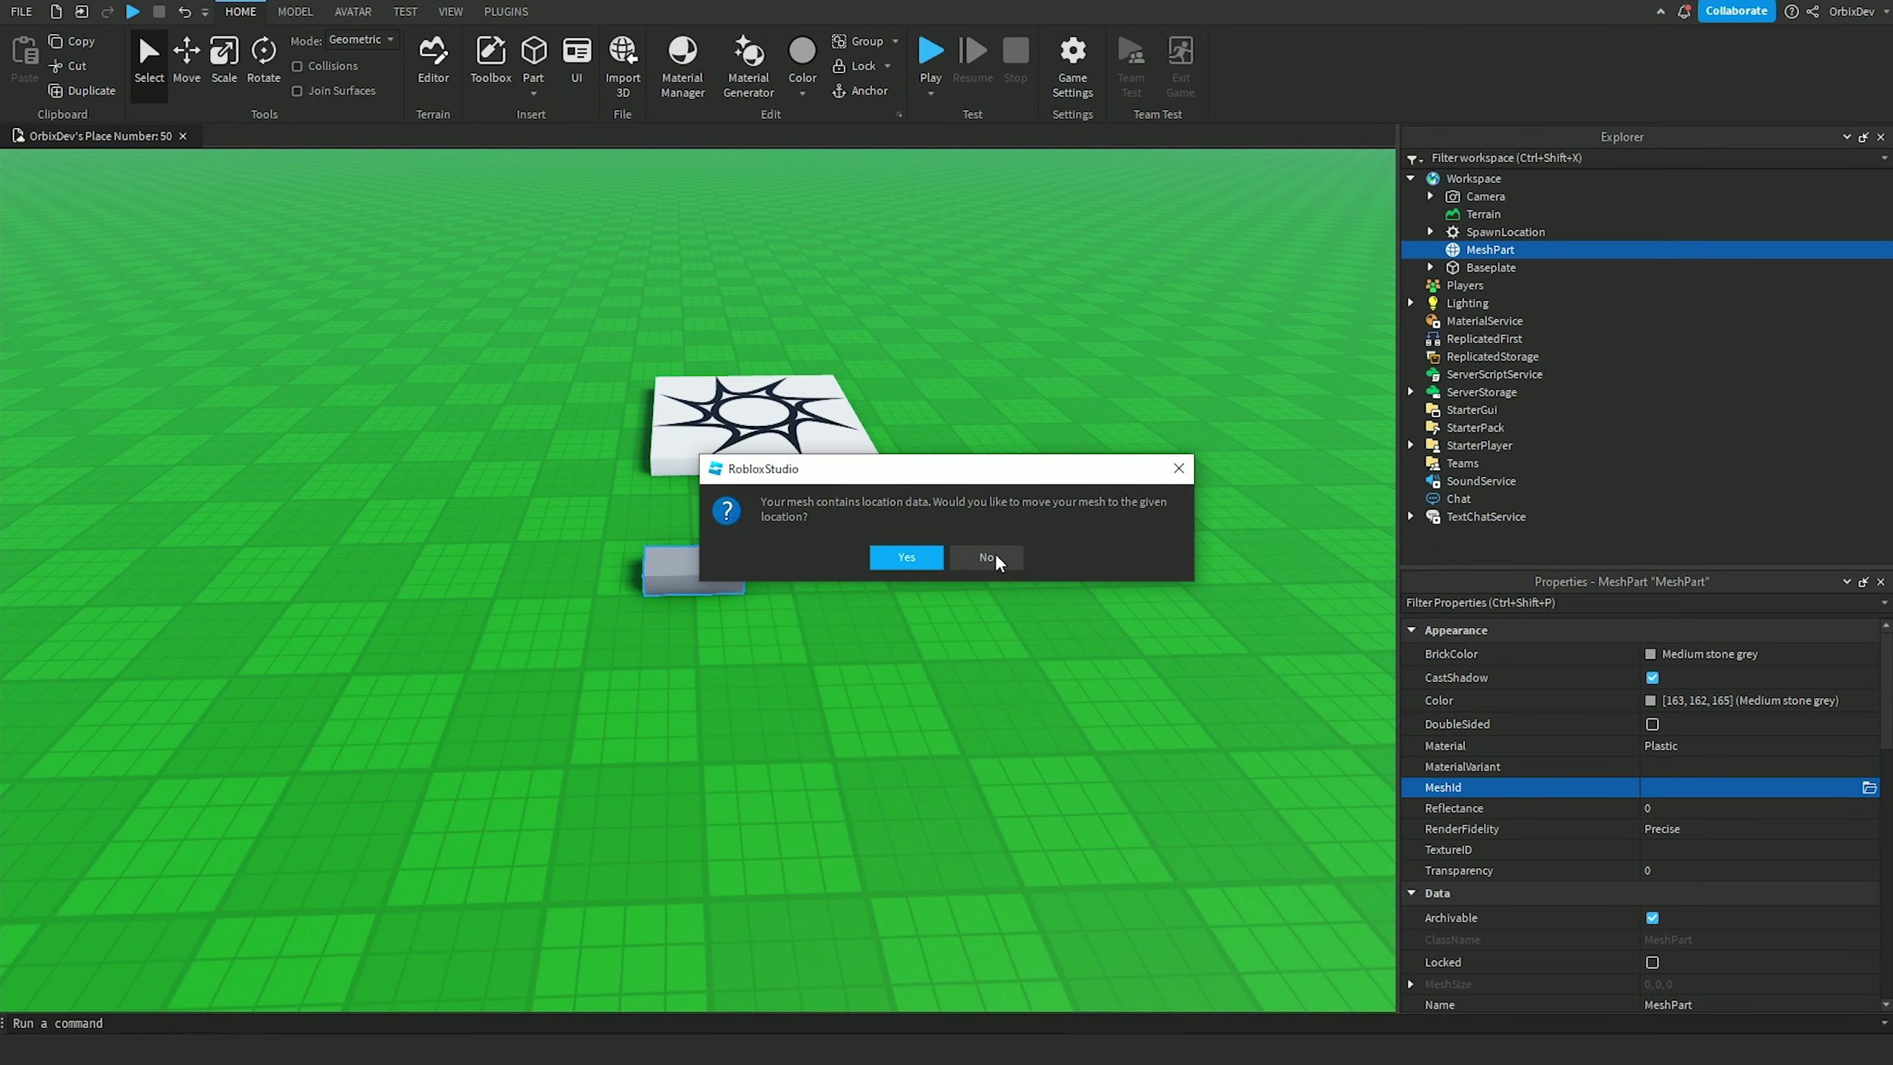
left_click(991, 557)
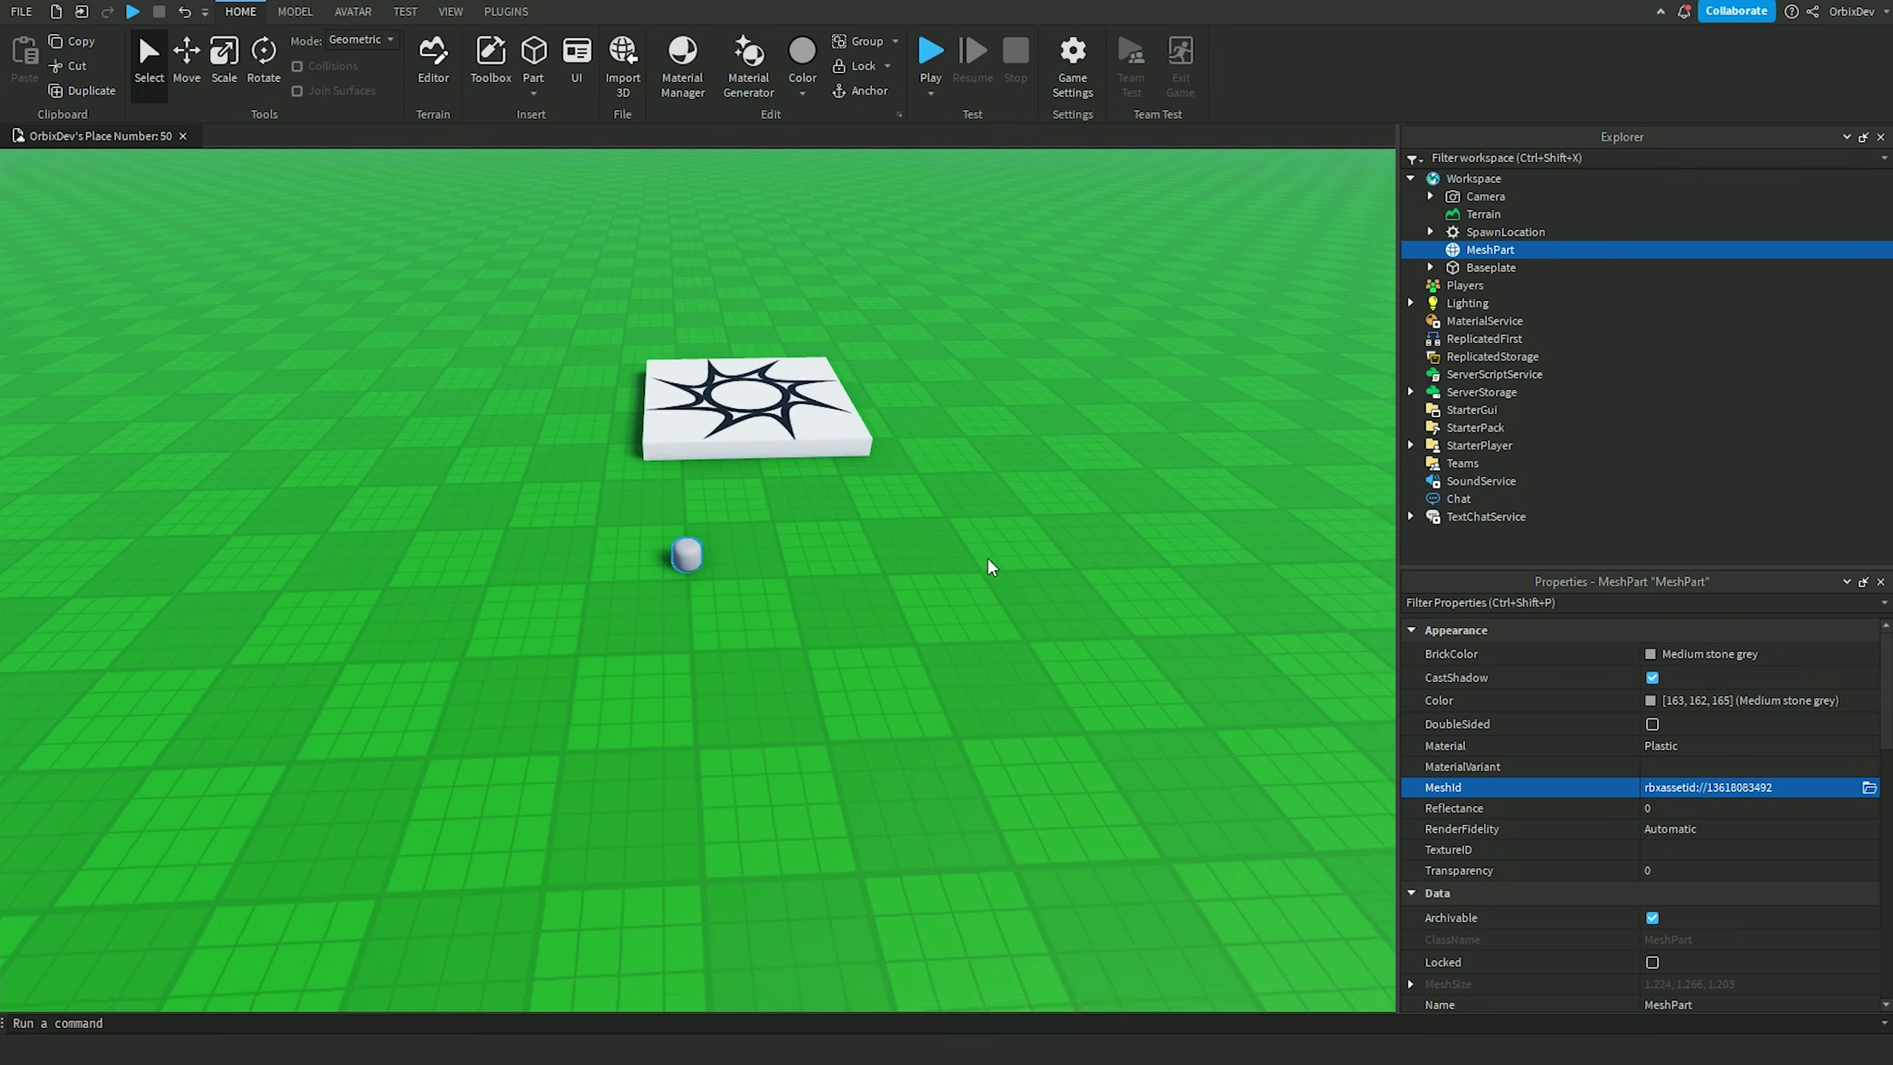
key("f")
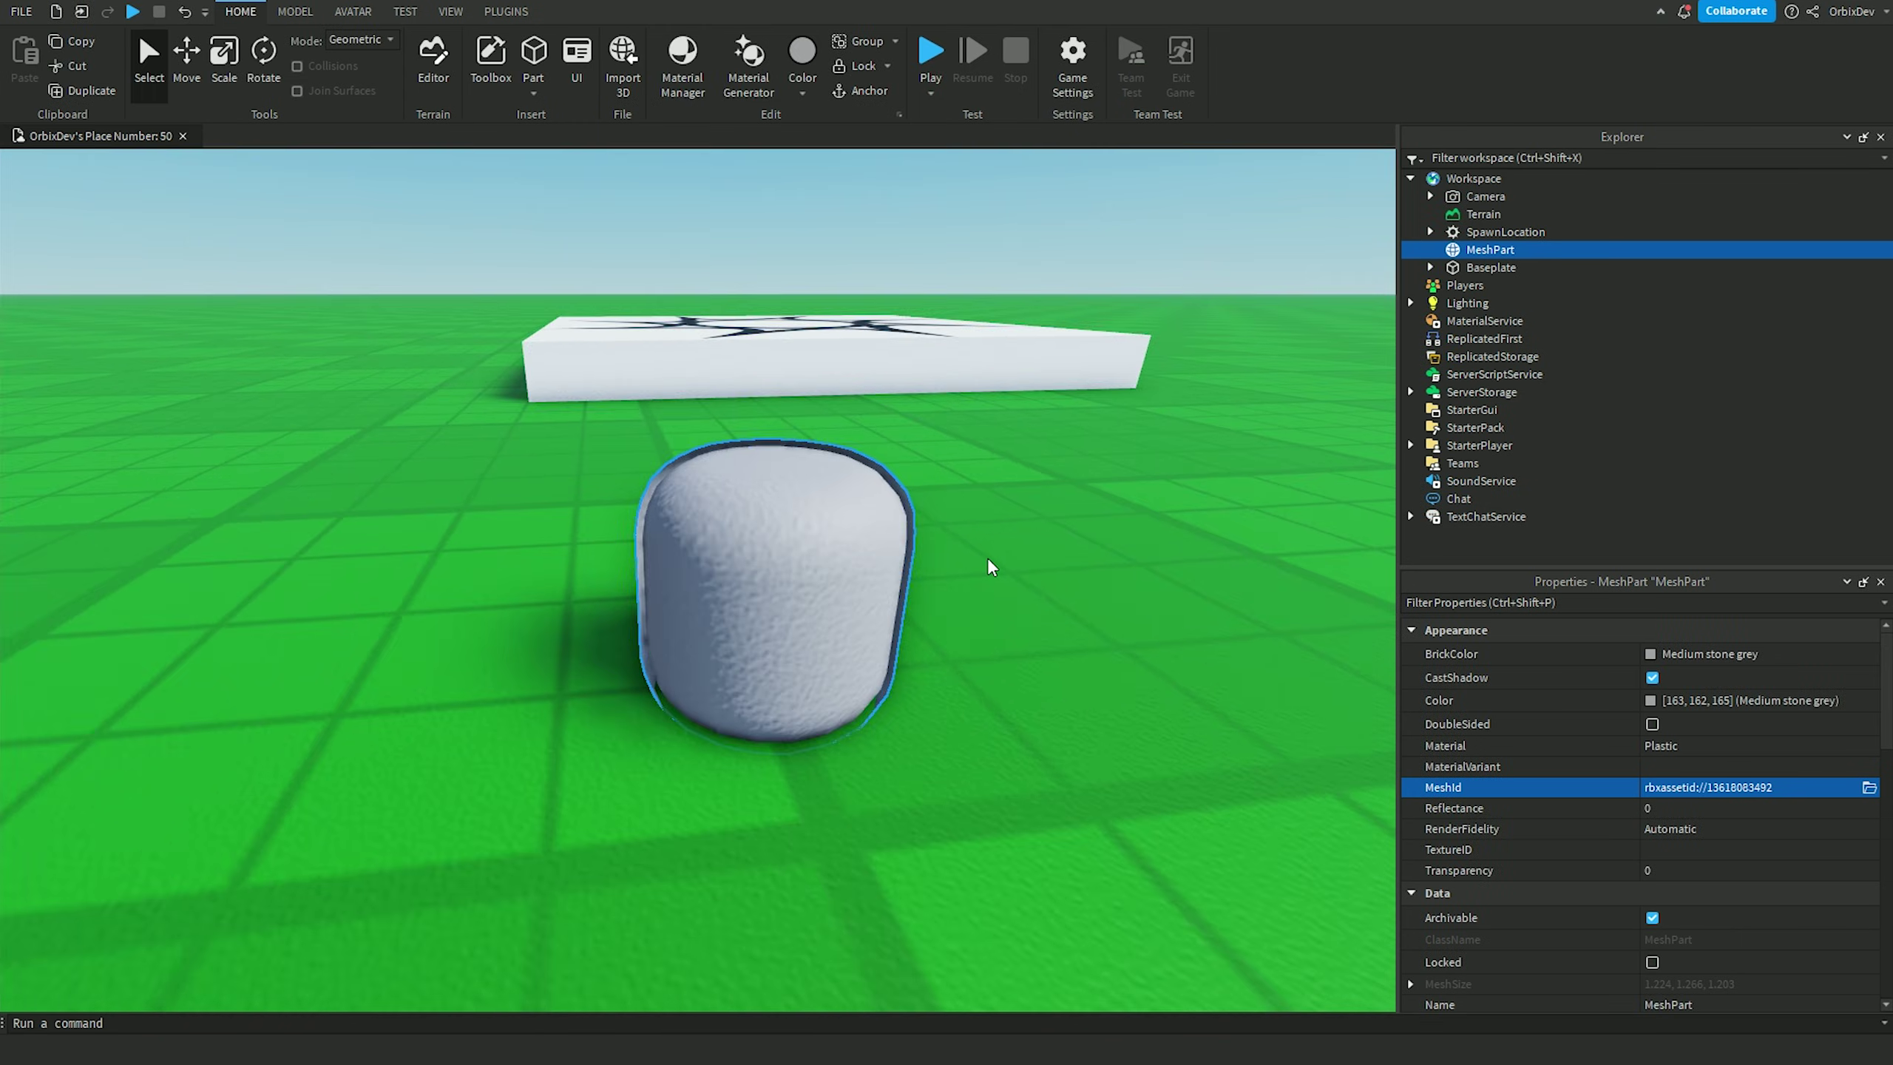
key("ctrl+2")
Step: Upload cool cartoon face.png and apply it as the MeshPart's texture
left_click(1668, 850)
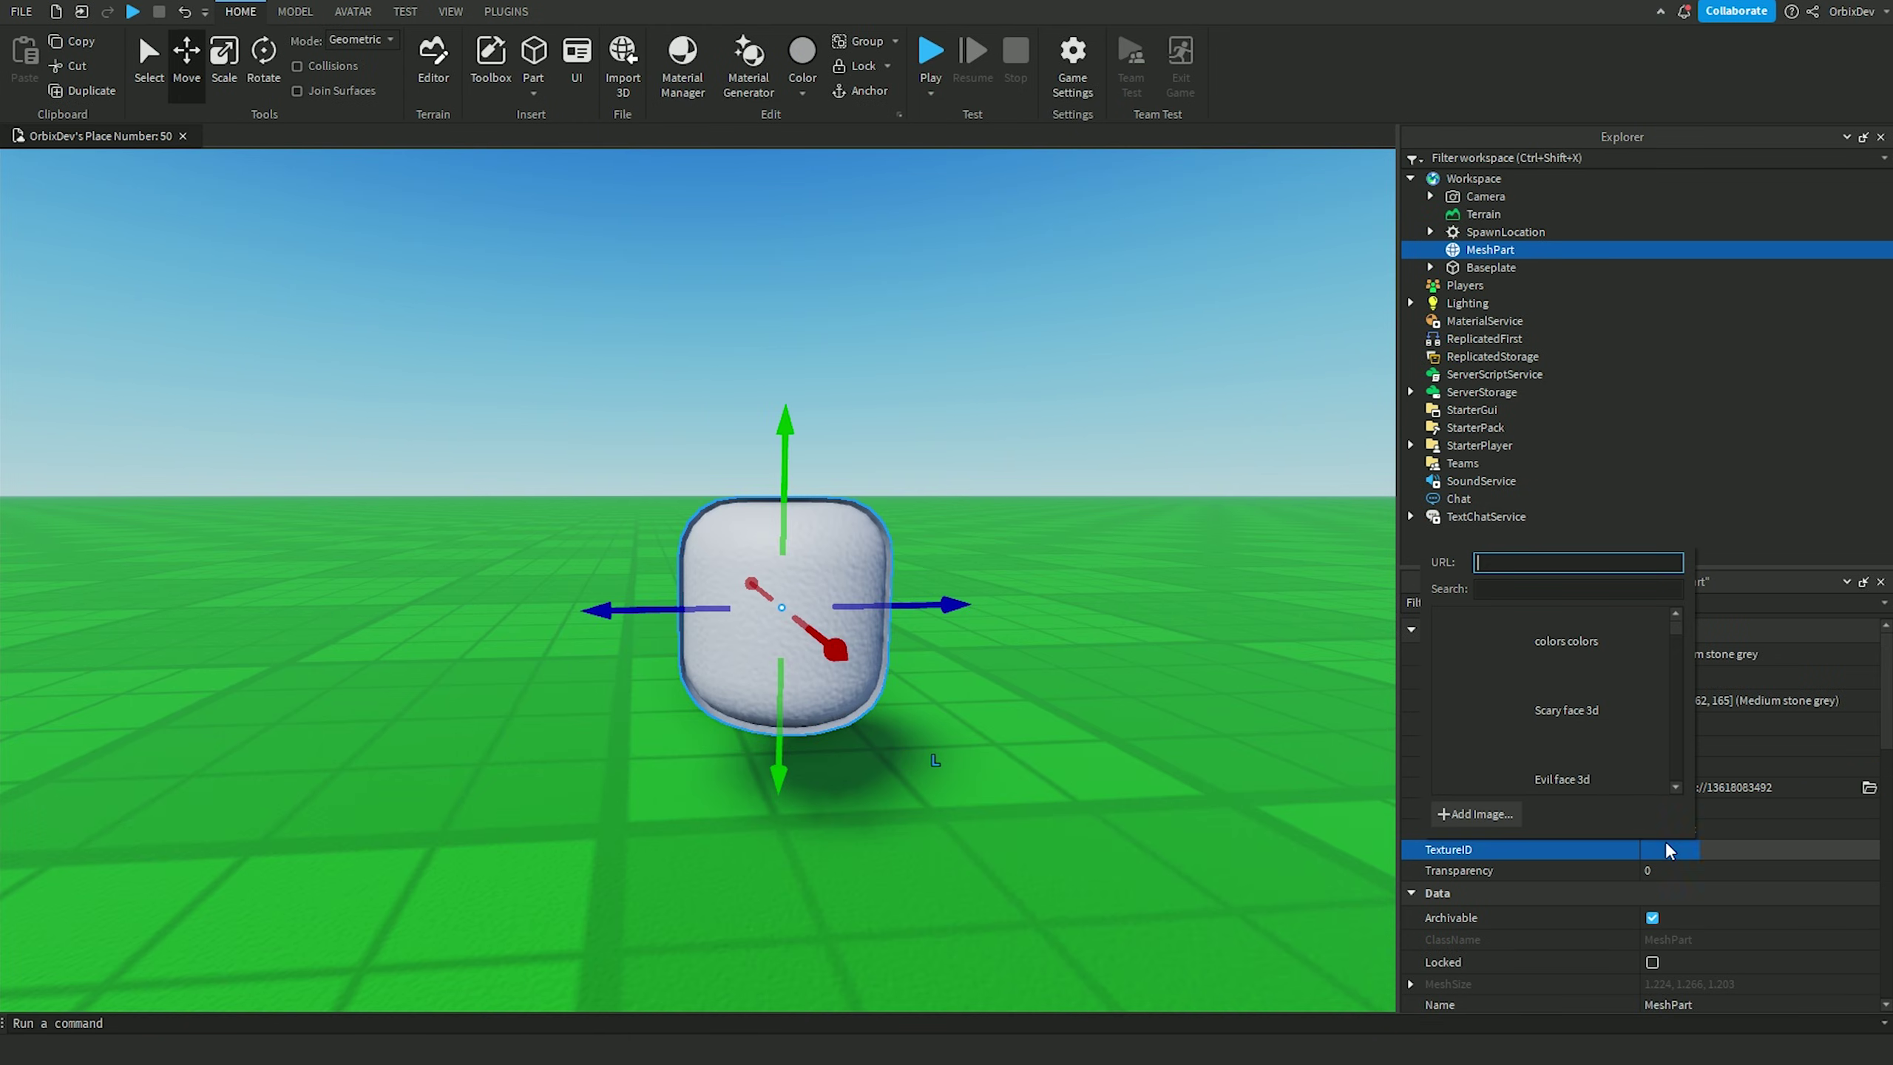
left_click(1499, 821)
left_click(864, 486)
left_click(1028, 641)
double_click(1028, 641)
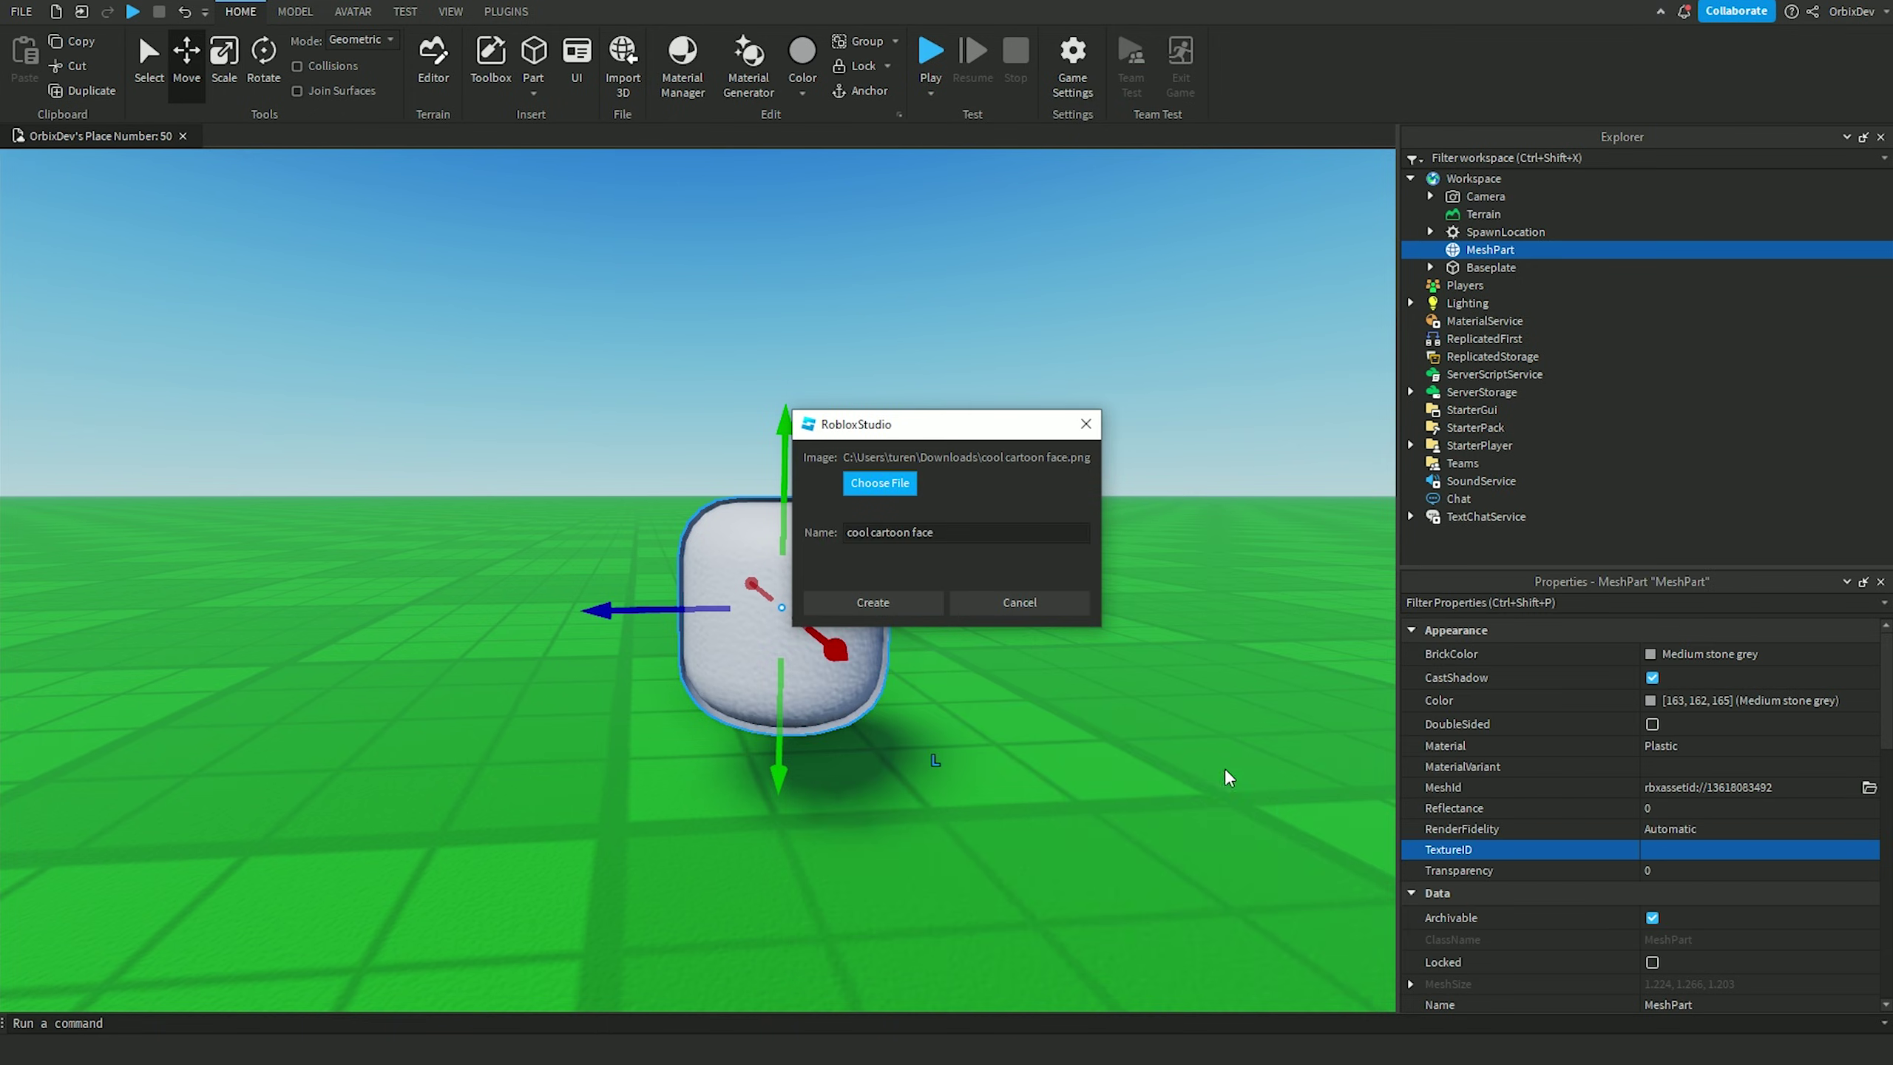
left_click(873, 602)
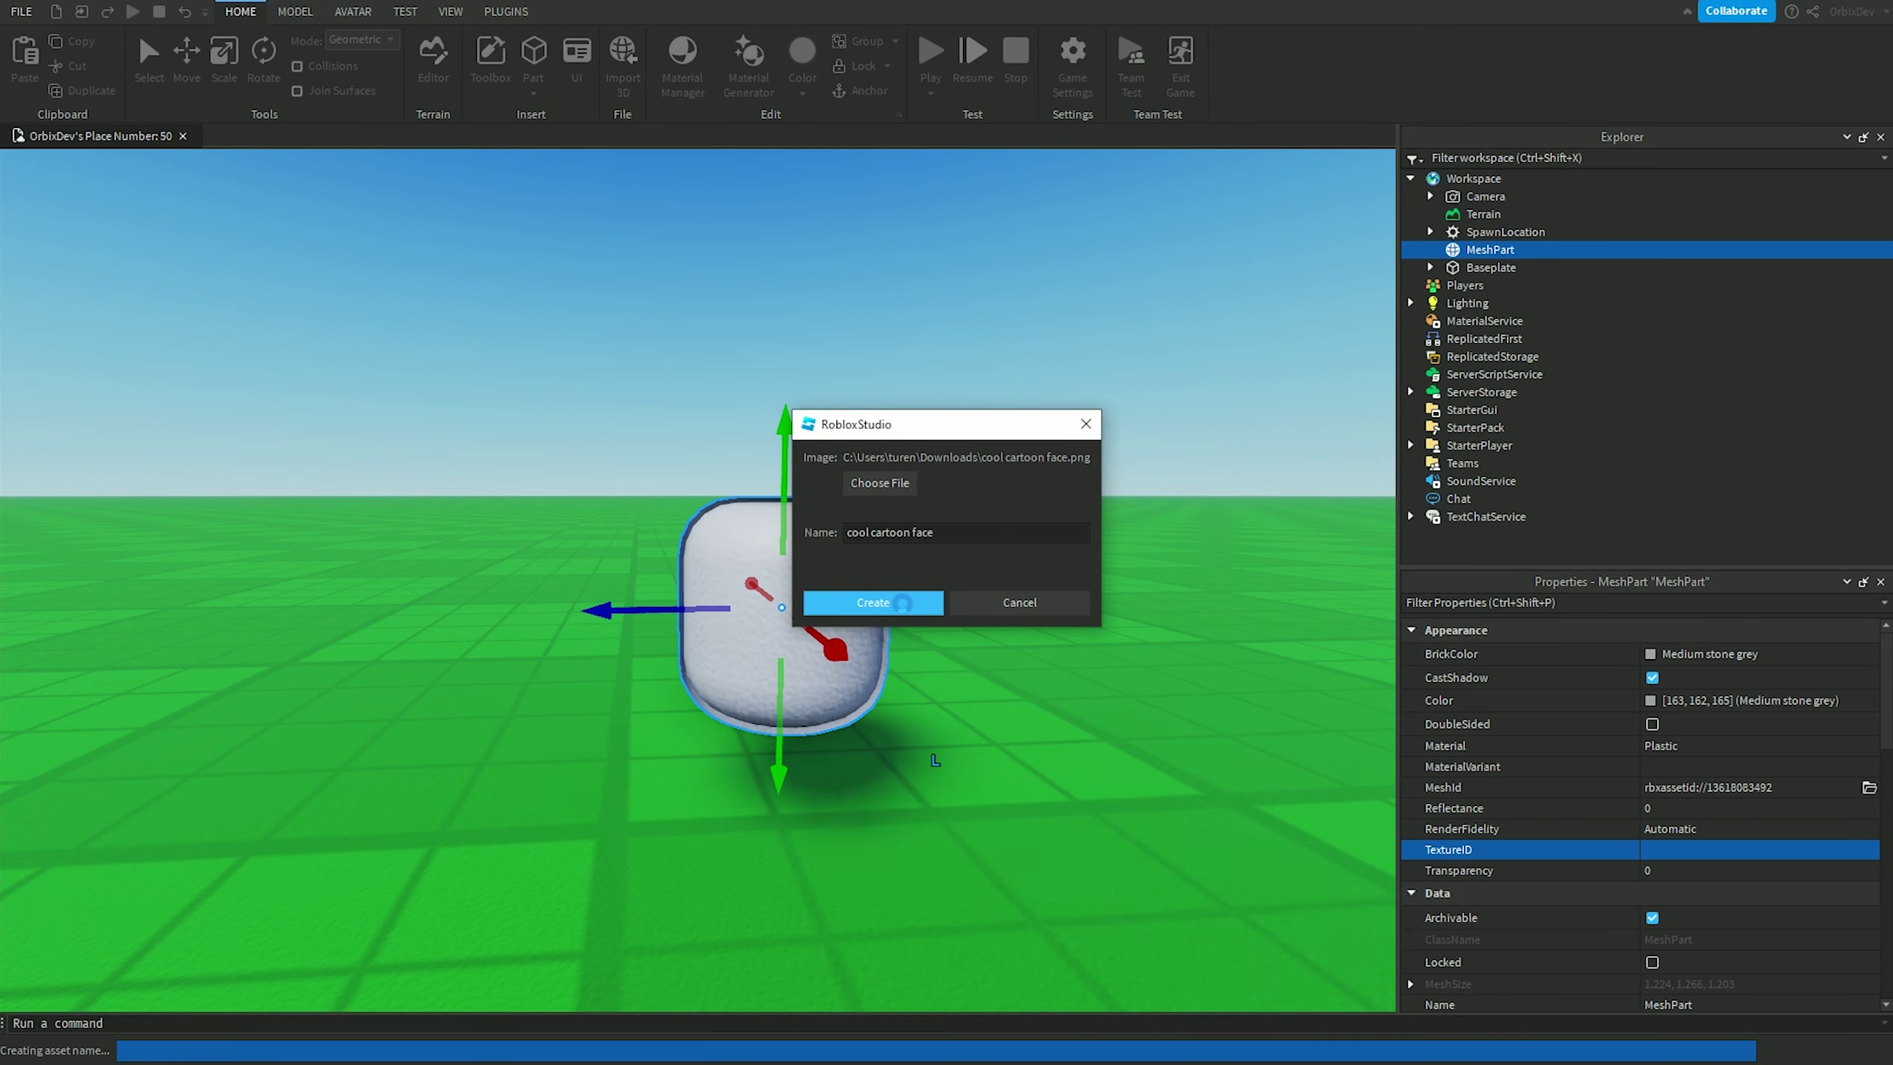
left_click(966, 471)
Step: Zoom around to inspect the textured head, then clear the selection
scroll(966, 471, "up", 5)
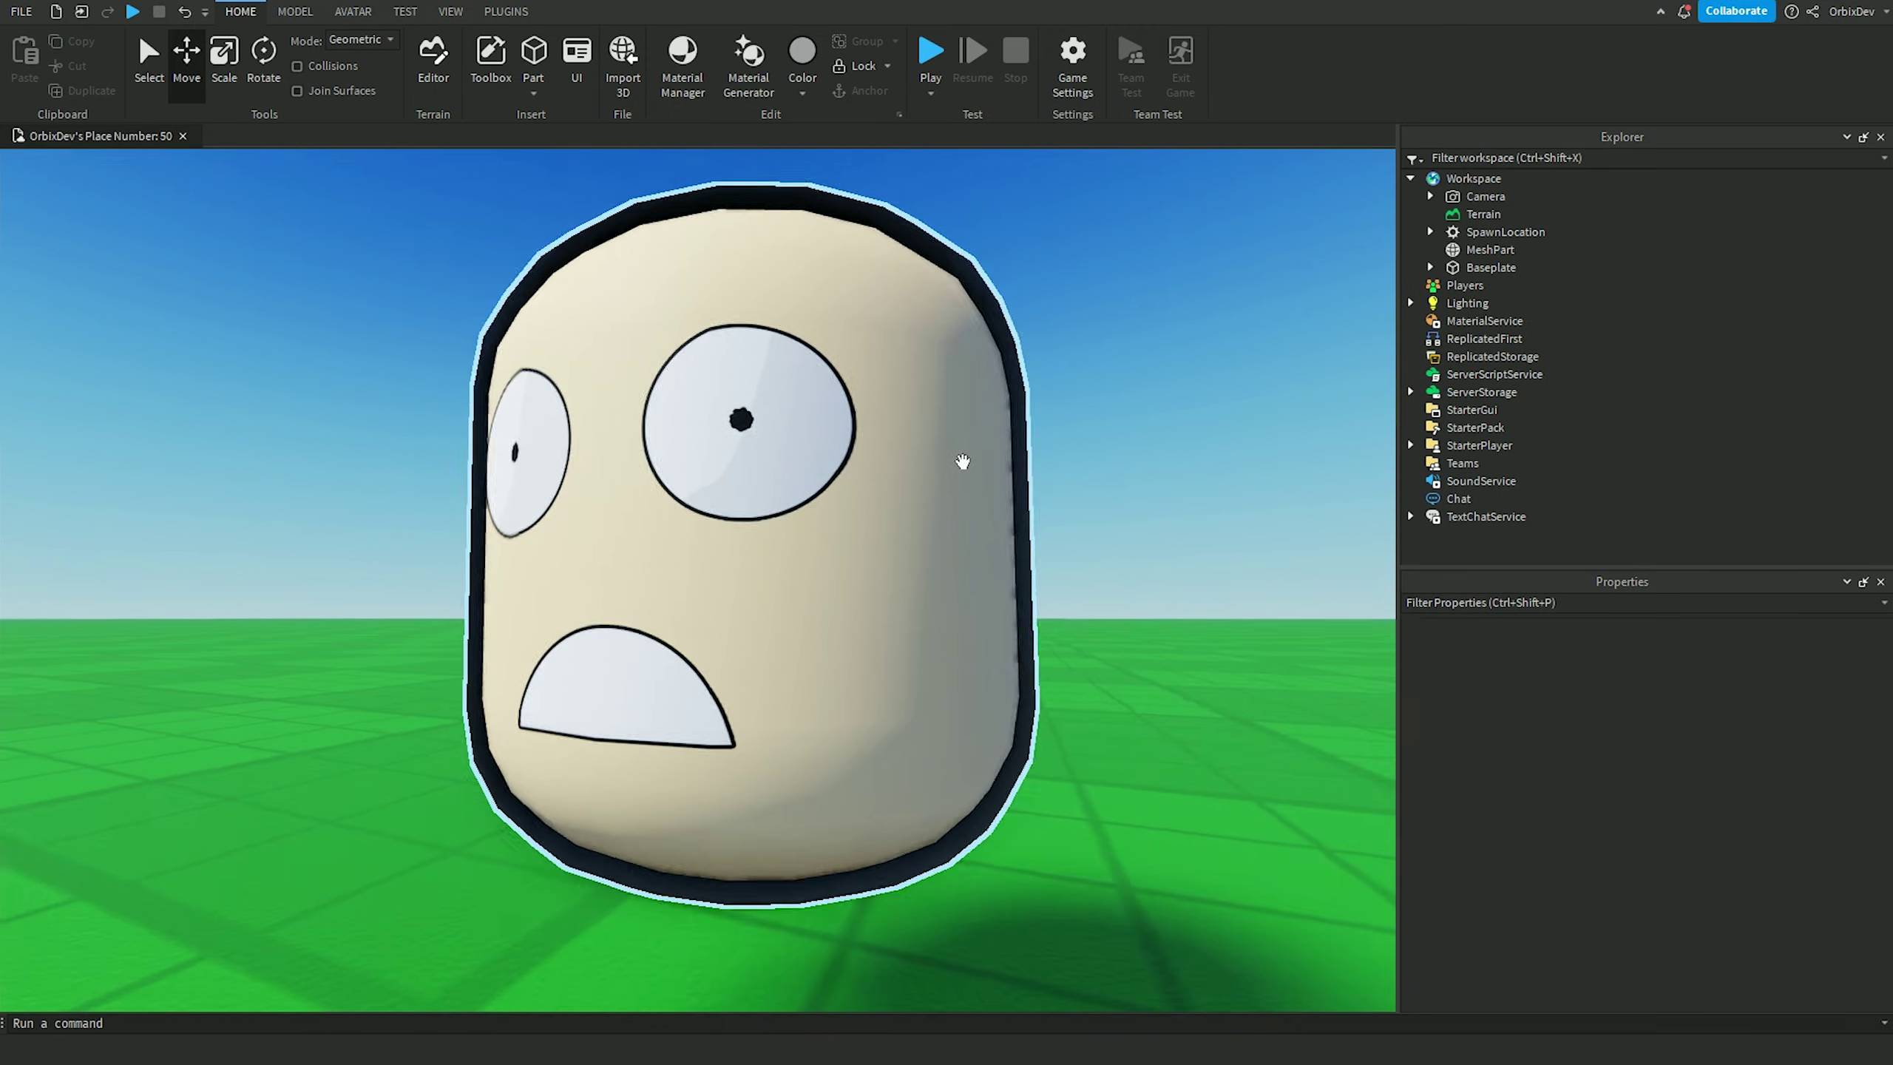
scroll(967, 468, "down", 8)
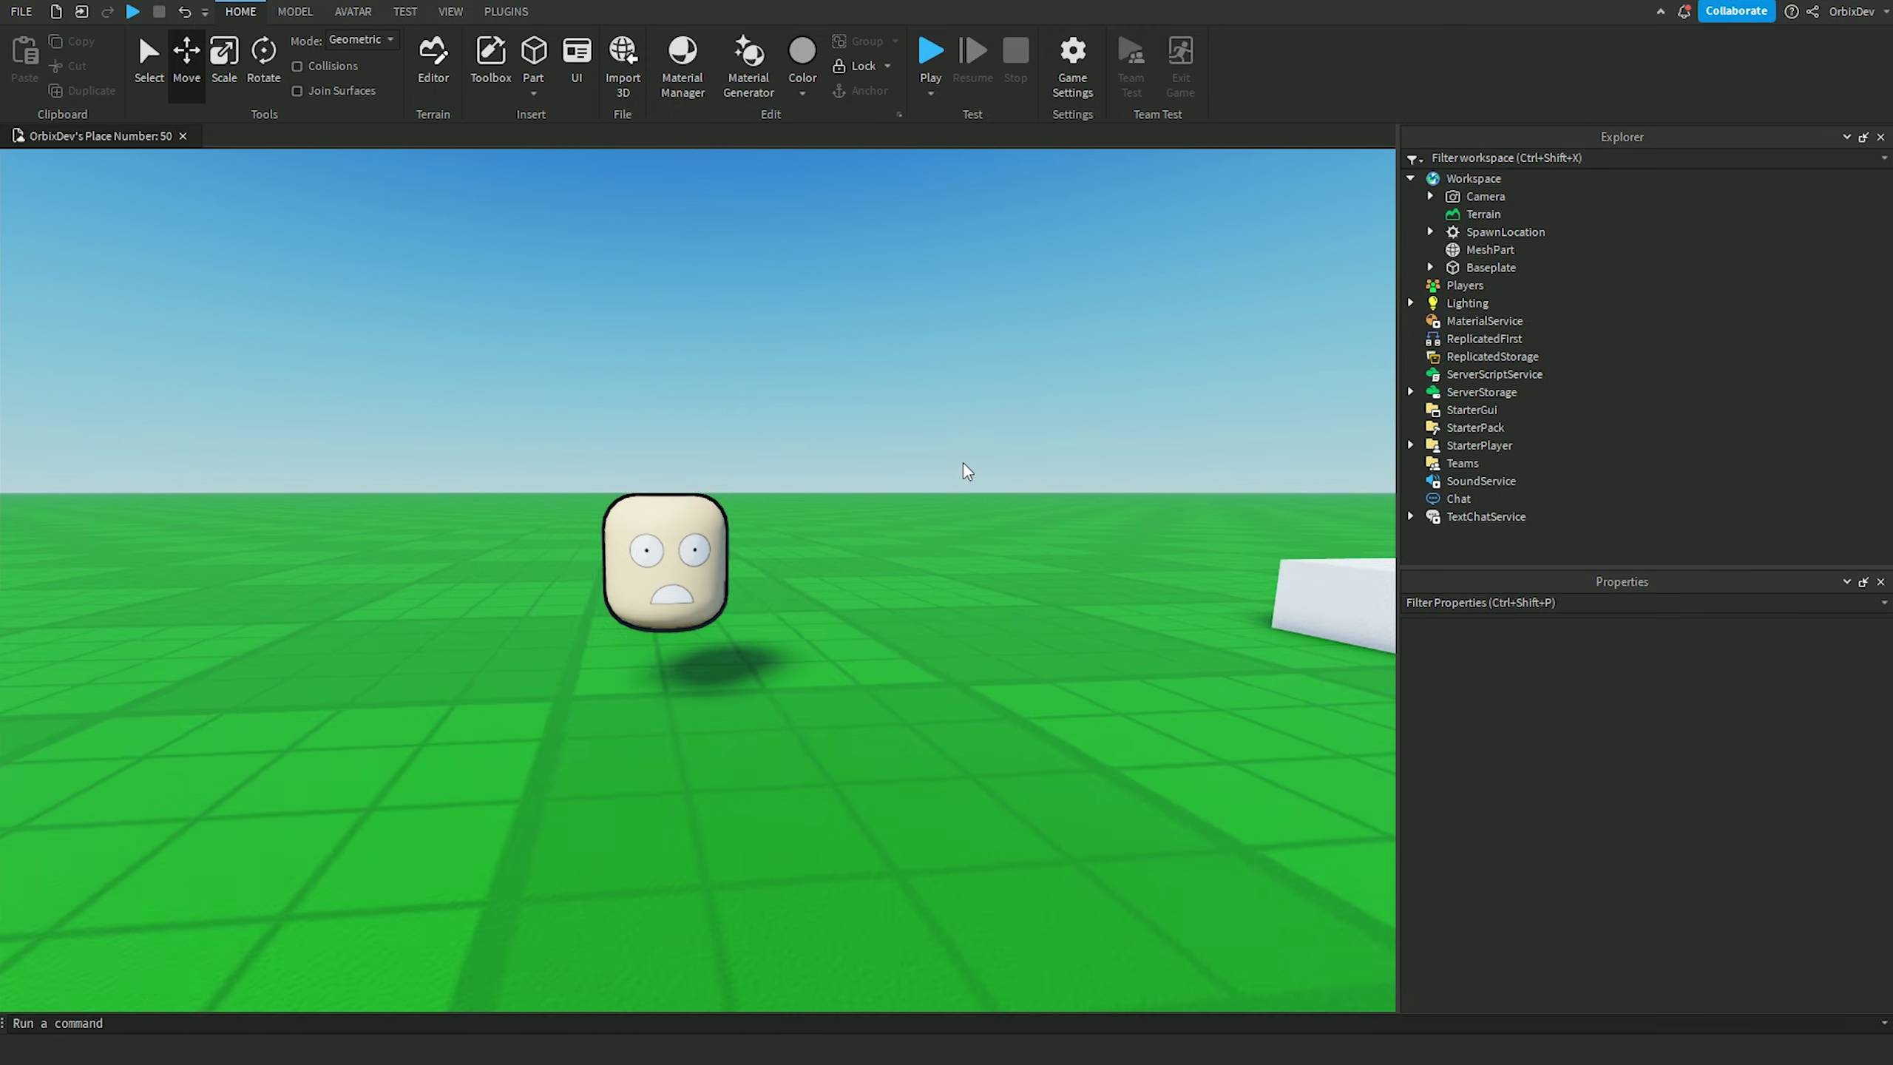
scroll(967, 468, "up", 4)
scroll(966, 468, "down", 2)
scroll(1007, 465, "down", 3)
scroll(1080, 522, "up", 2)
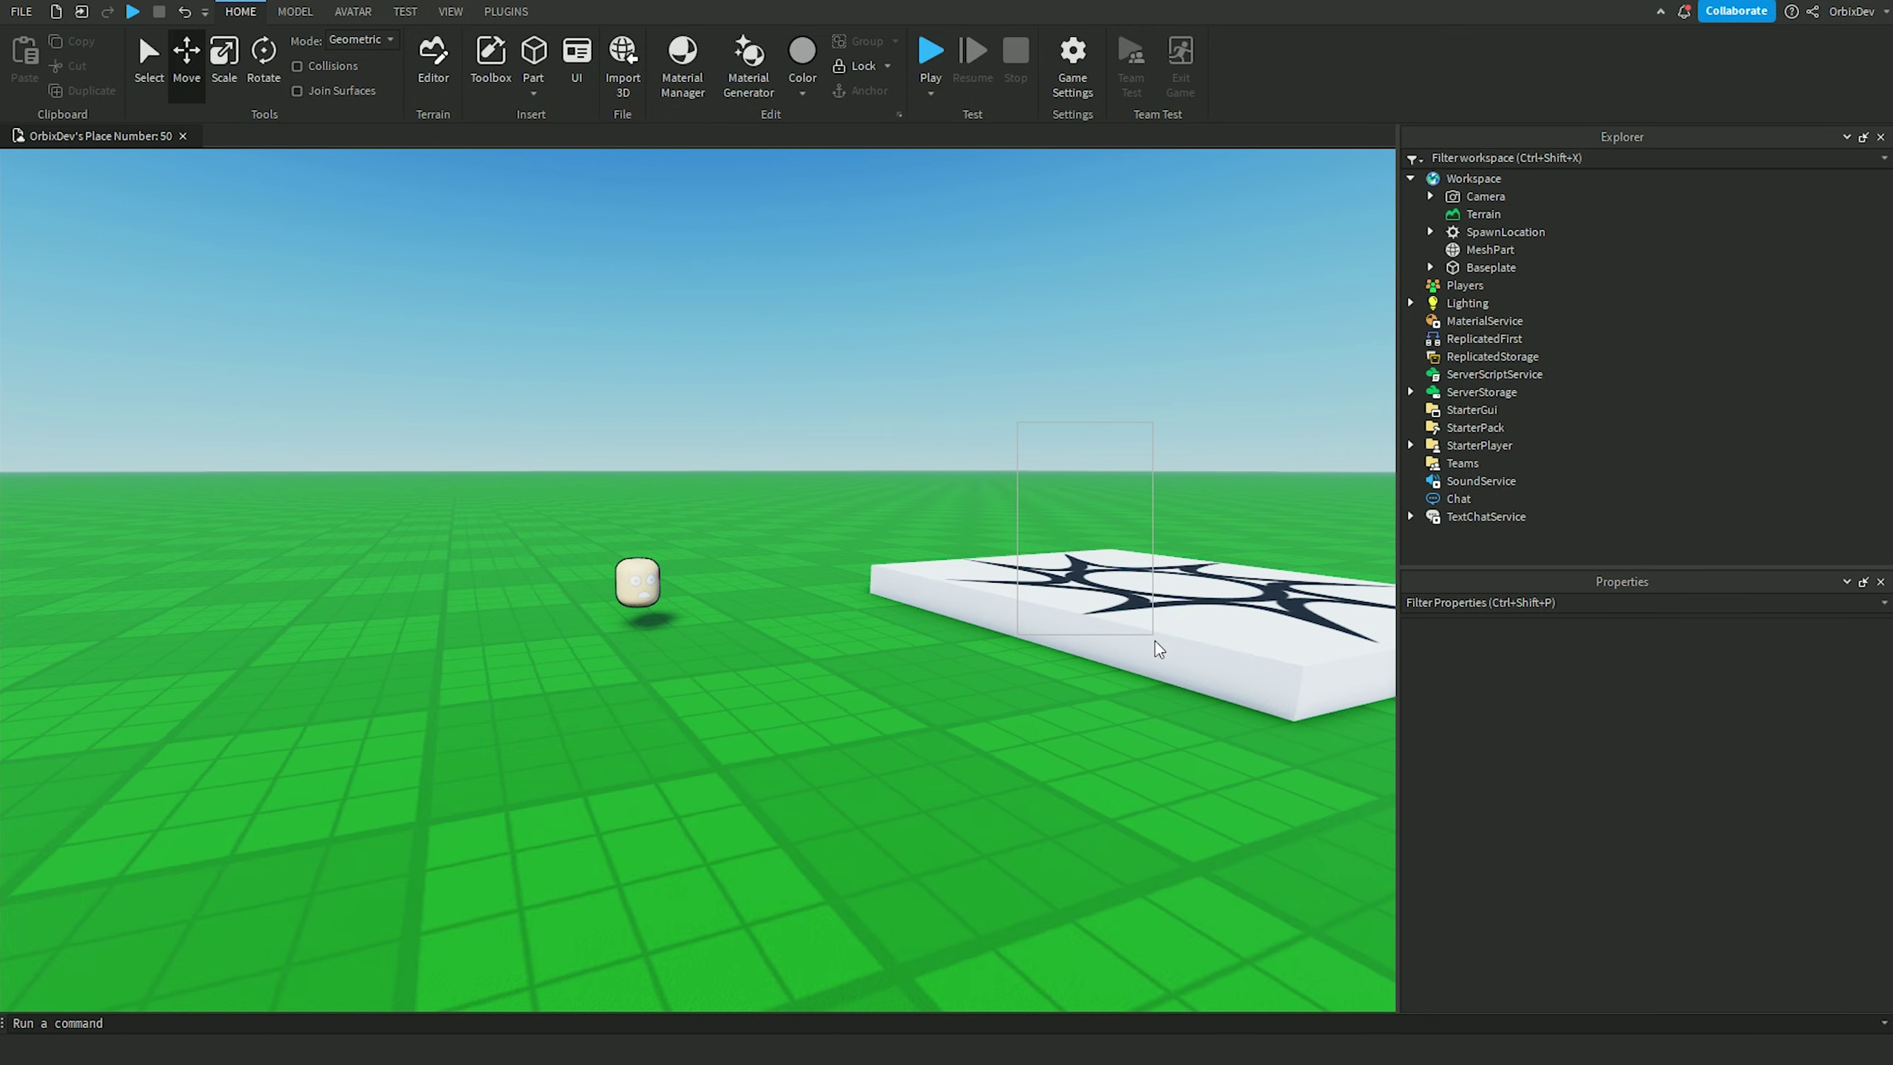
left_click(1154, 641)
scroll(1355, 538, "down", 3)
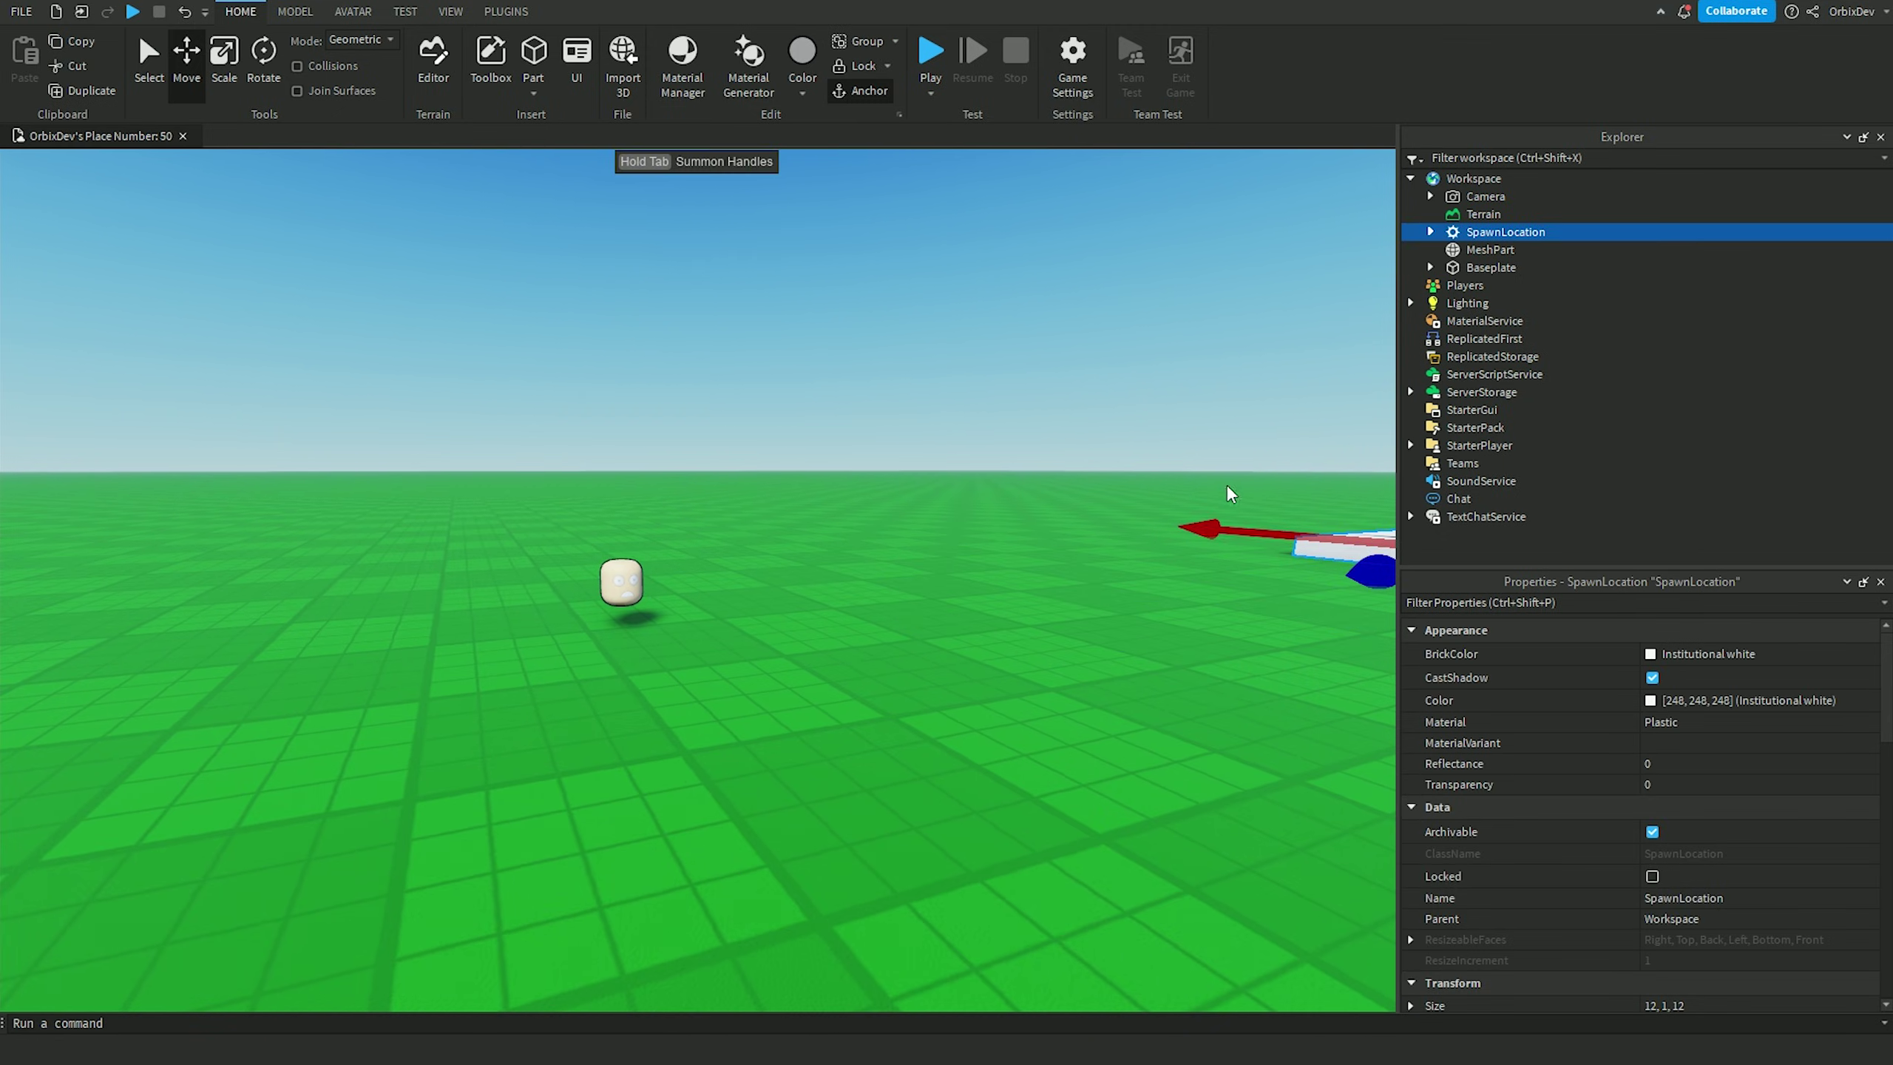
left_click(1100, 458)
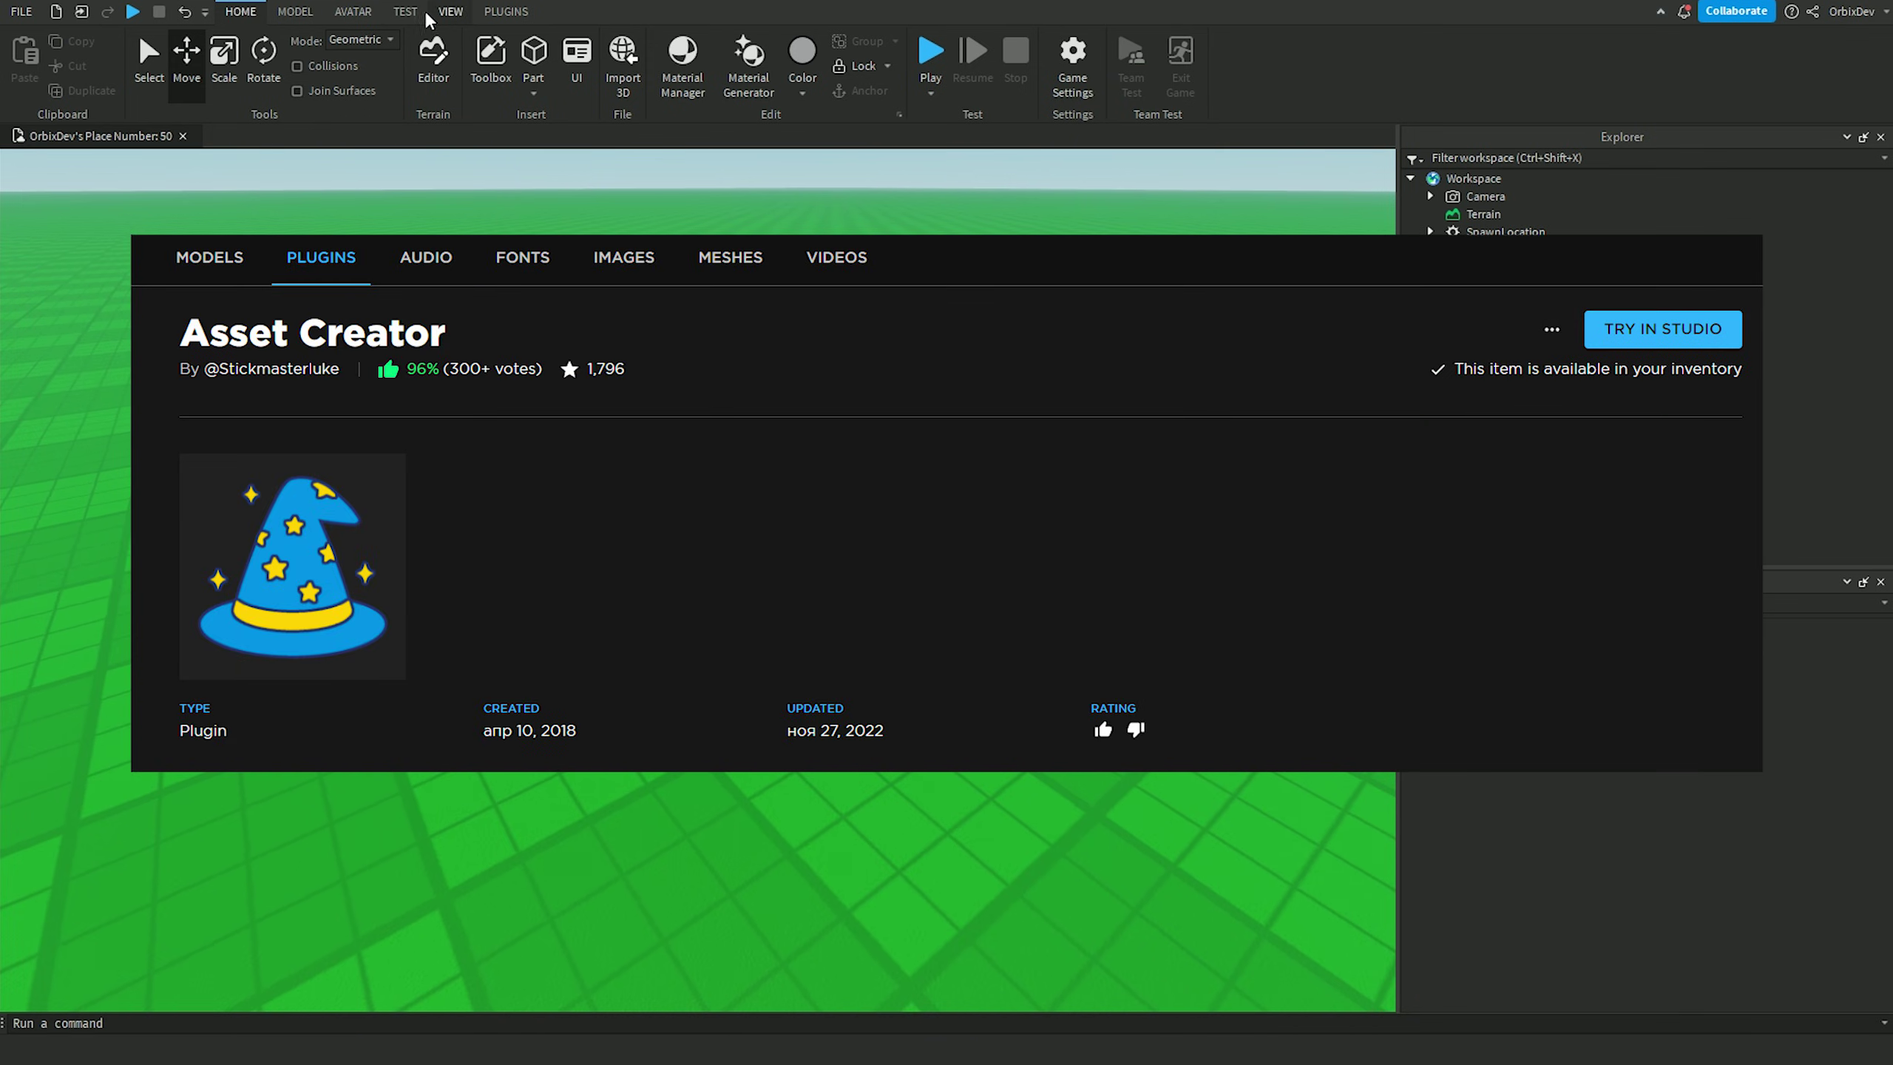
Step: Generate an R15 Mesh Avatar (2016) rig with the AVATAR tab's Rig Builder
left_click(370, 17)
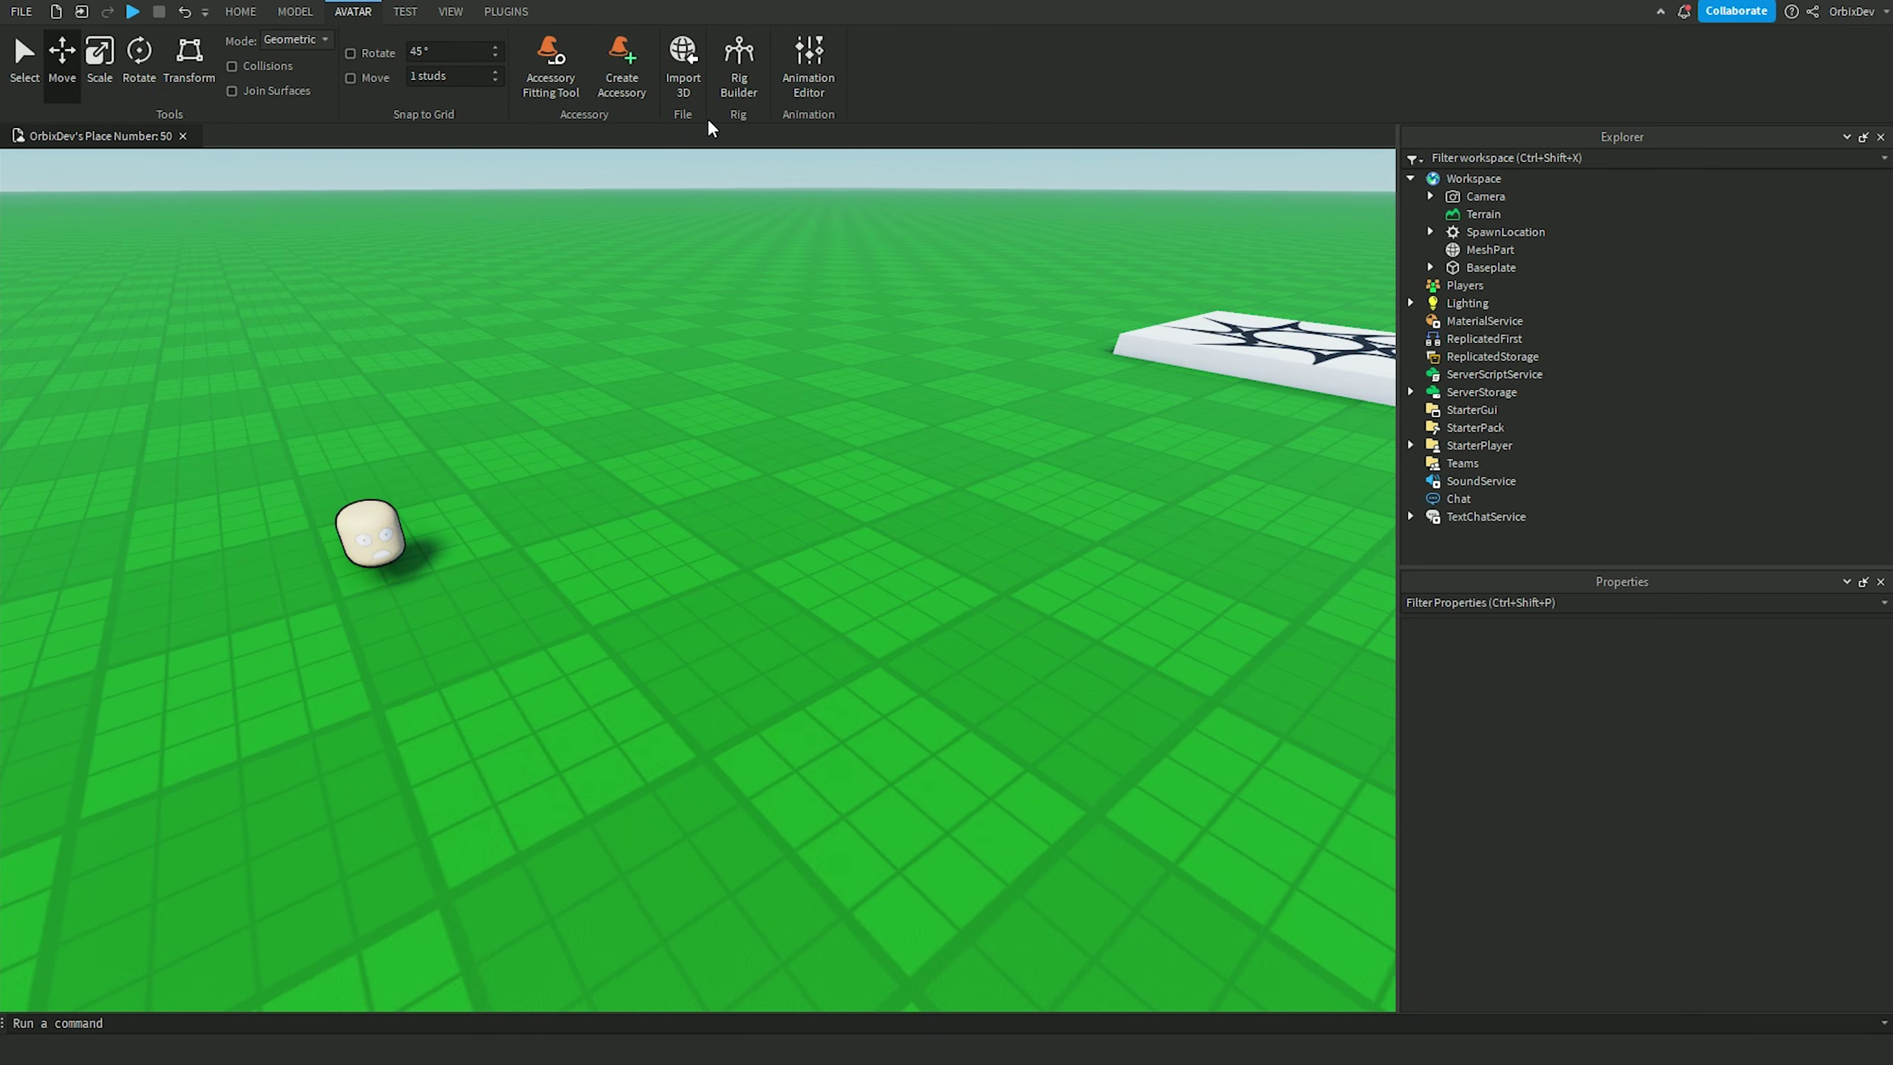
left_click(742, 90)
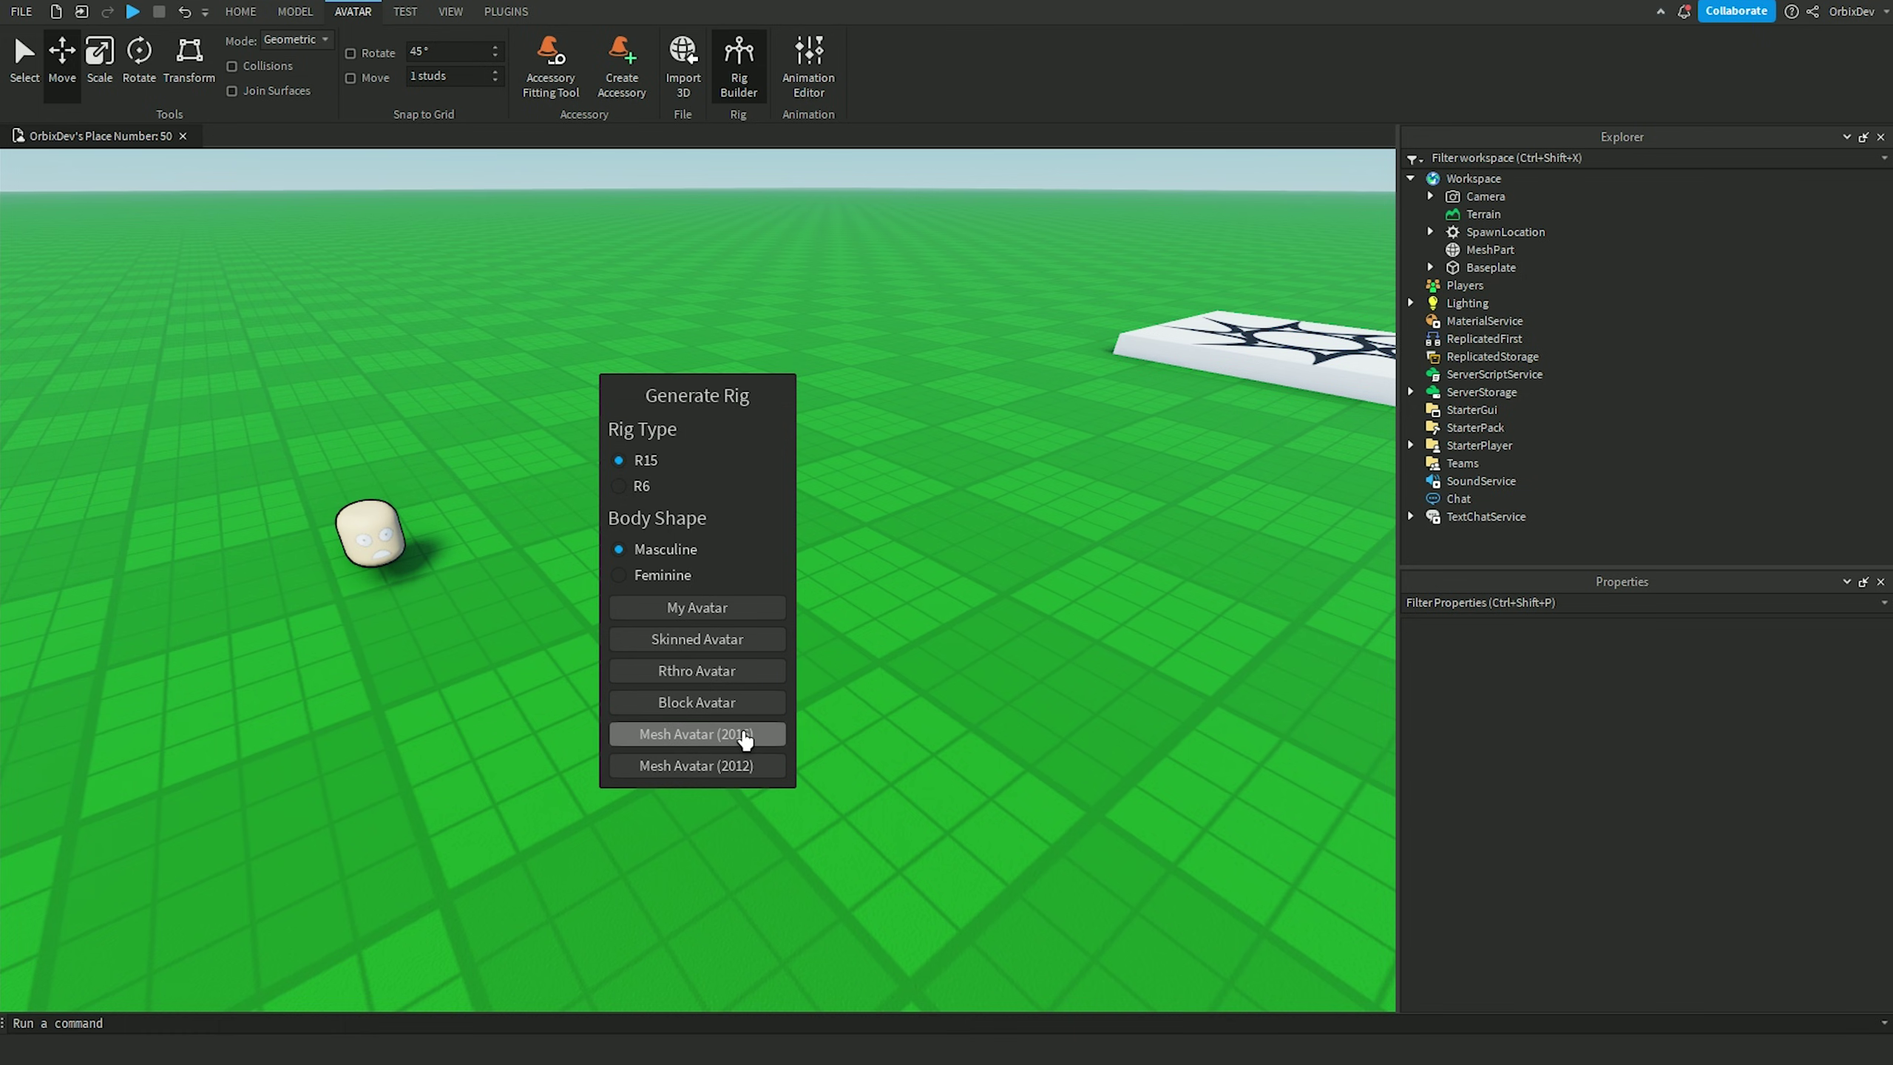
left_click(746, 734)
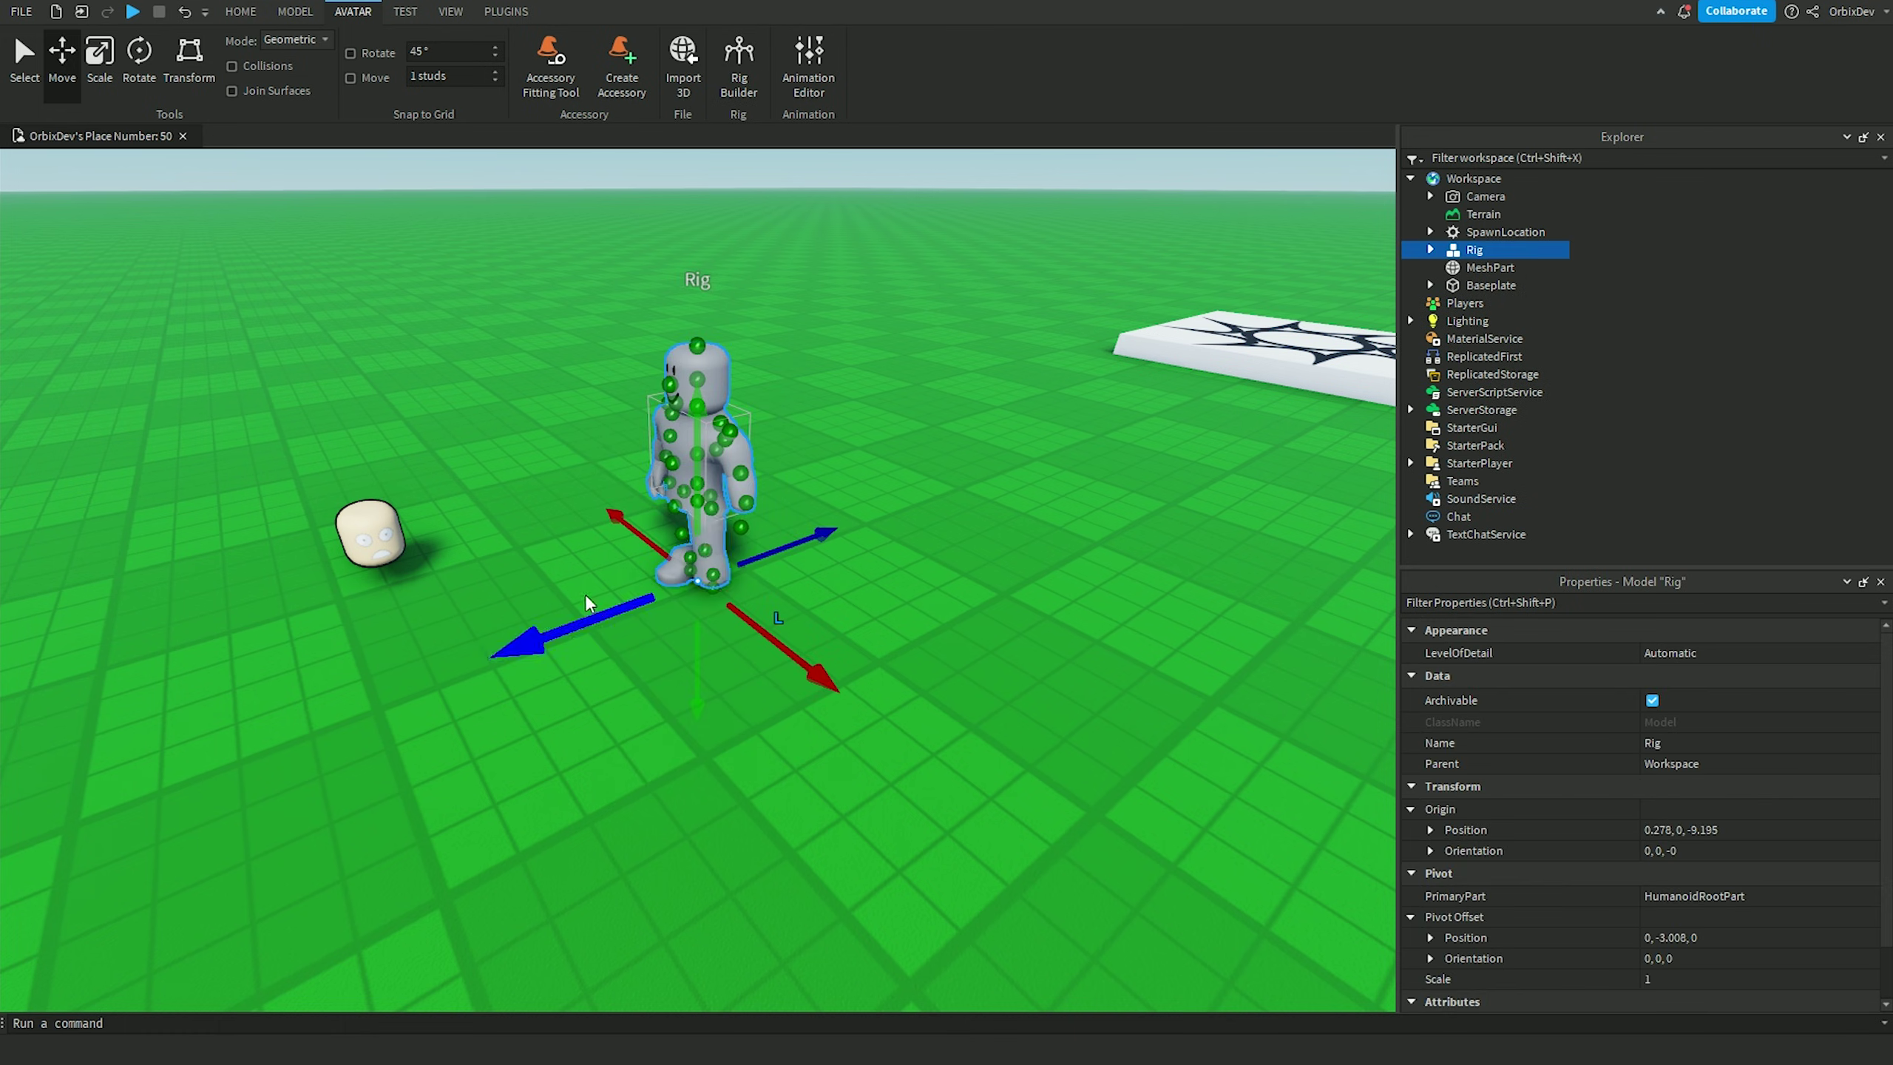
Step: Place the textured head MeshPart over the rig's head and check it from an angle
right_click_drag(506, 358, 429, 553)
left_click_drag(429, 553, 786, 298)
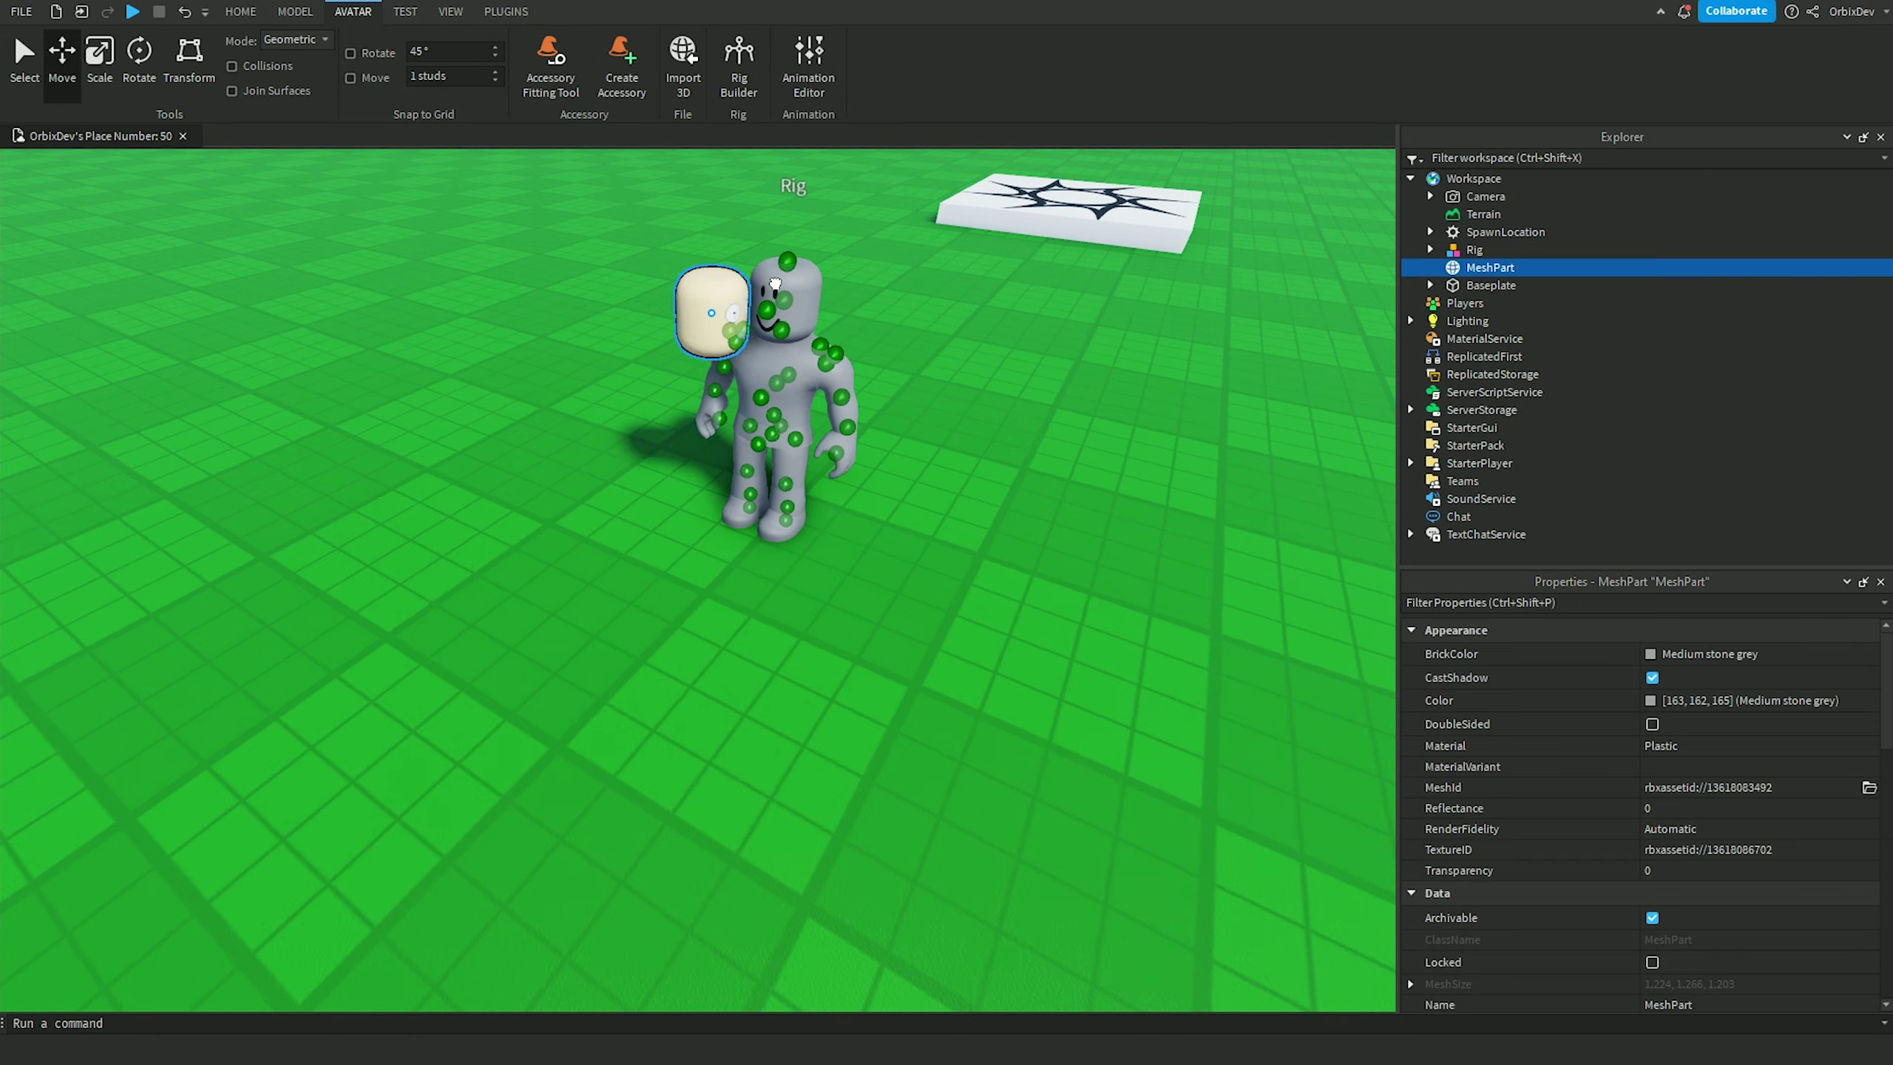
scroll(867, 474, "up", 3)
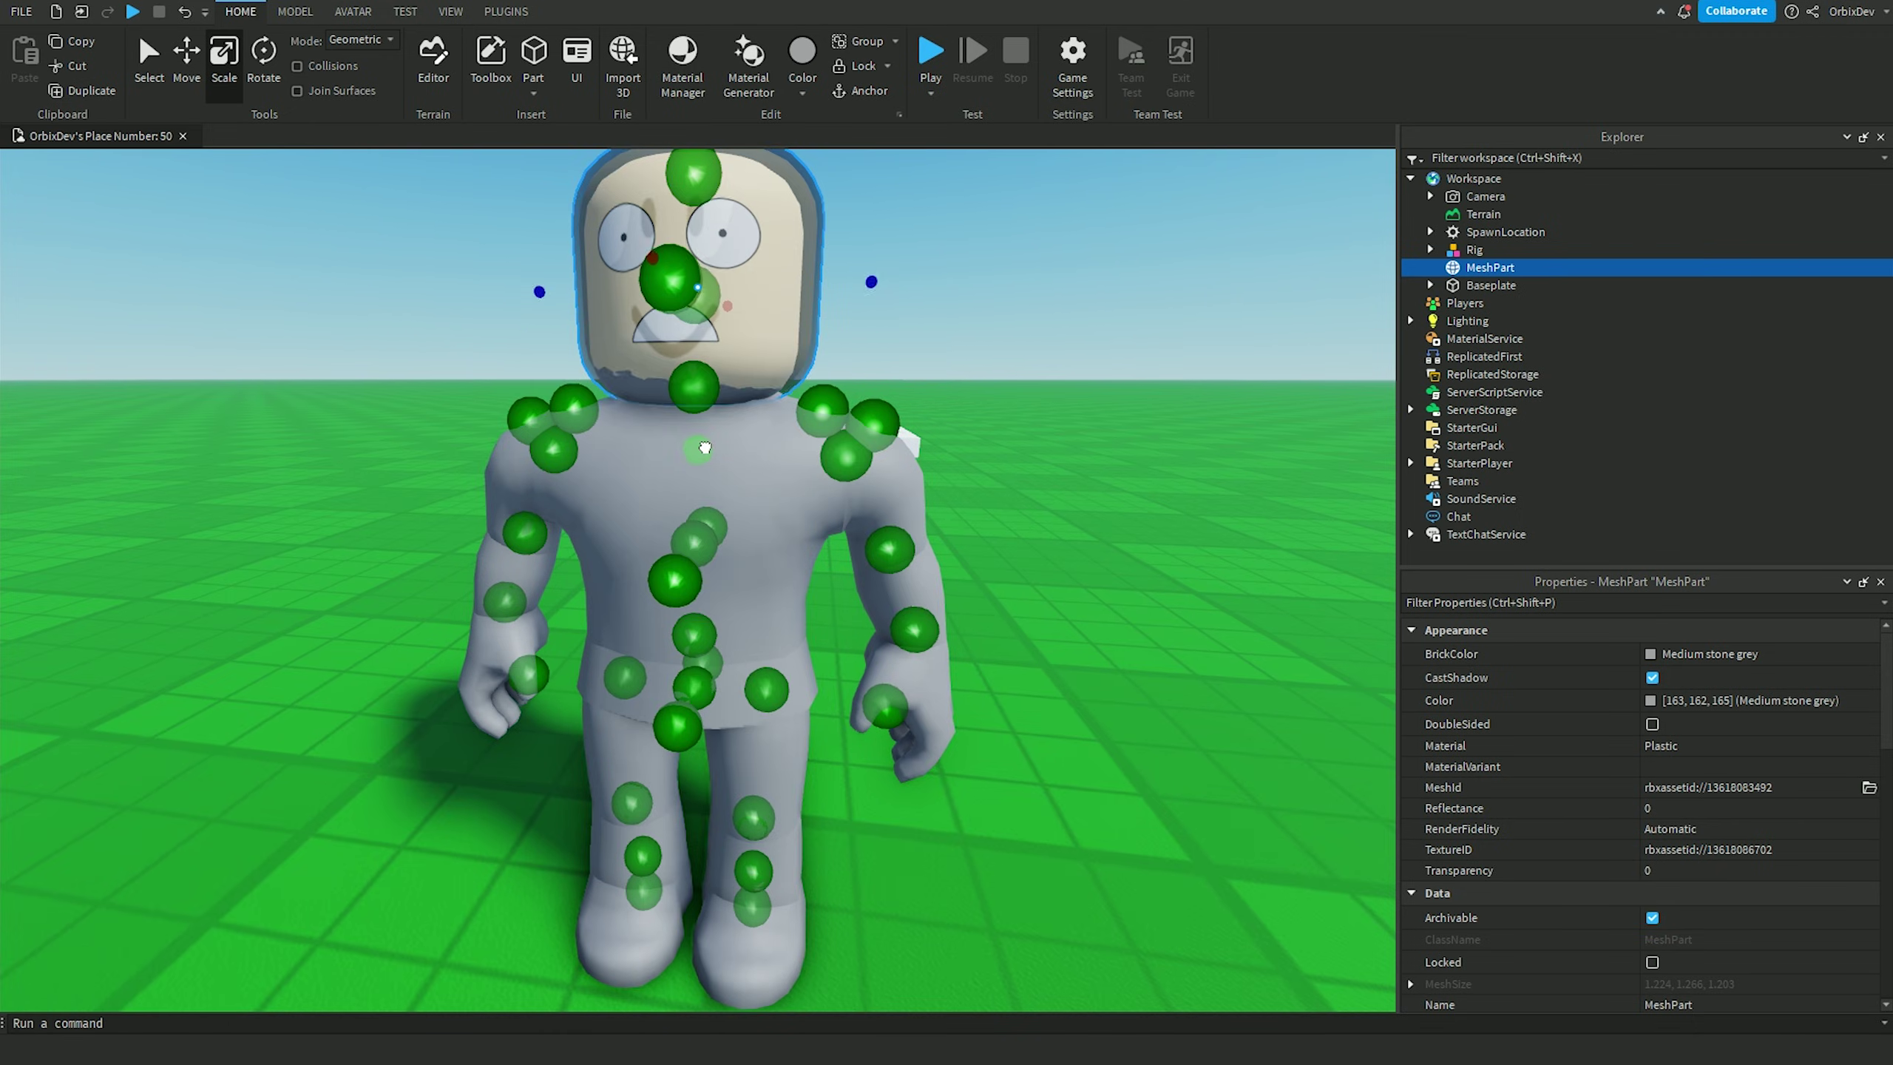
left_click(981, 275)
left_click(820, 446)
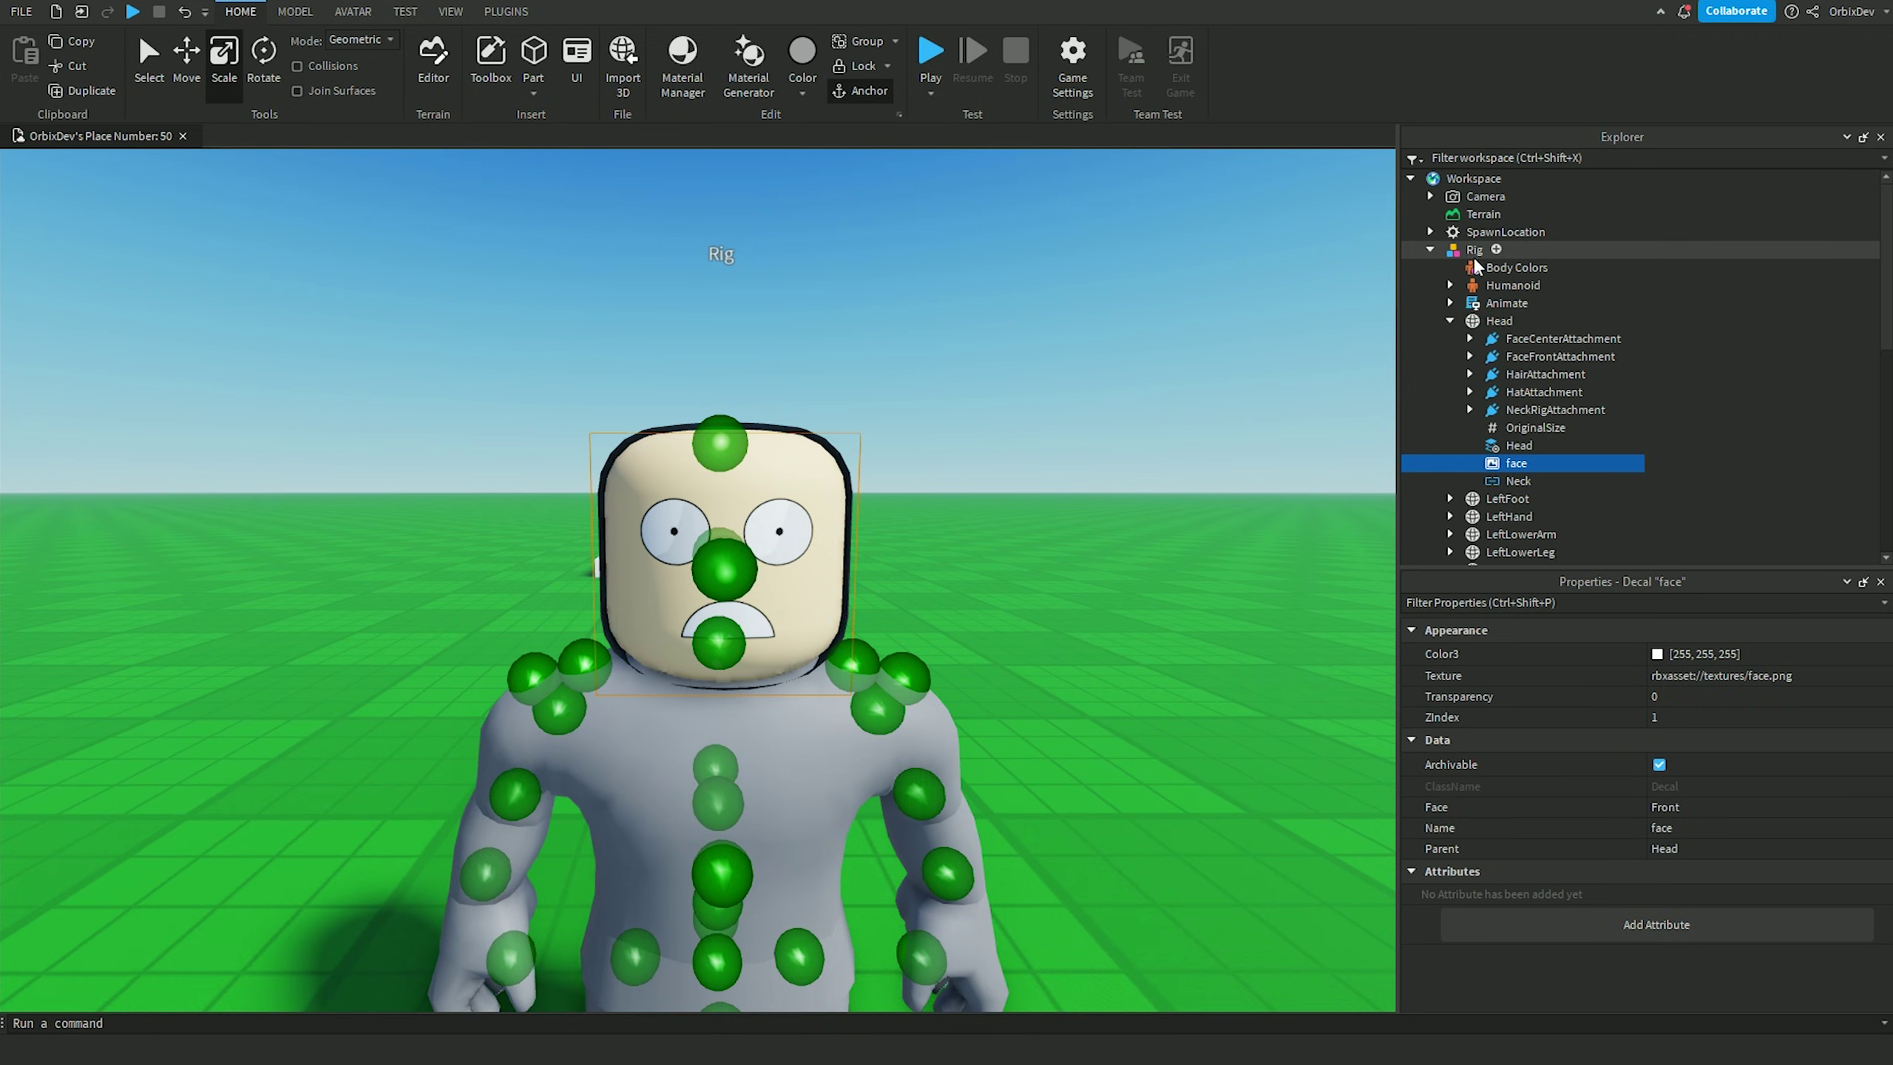
right_click_drag(819, 446, 956, 364)
left_click(956, 364)
Step: In Asset Creator, build a Hat accessory from the head MeshPart and the Rig
scroll(957, 364, "up", 1)
left_click(505, 11)
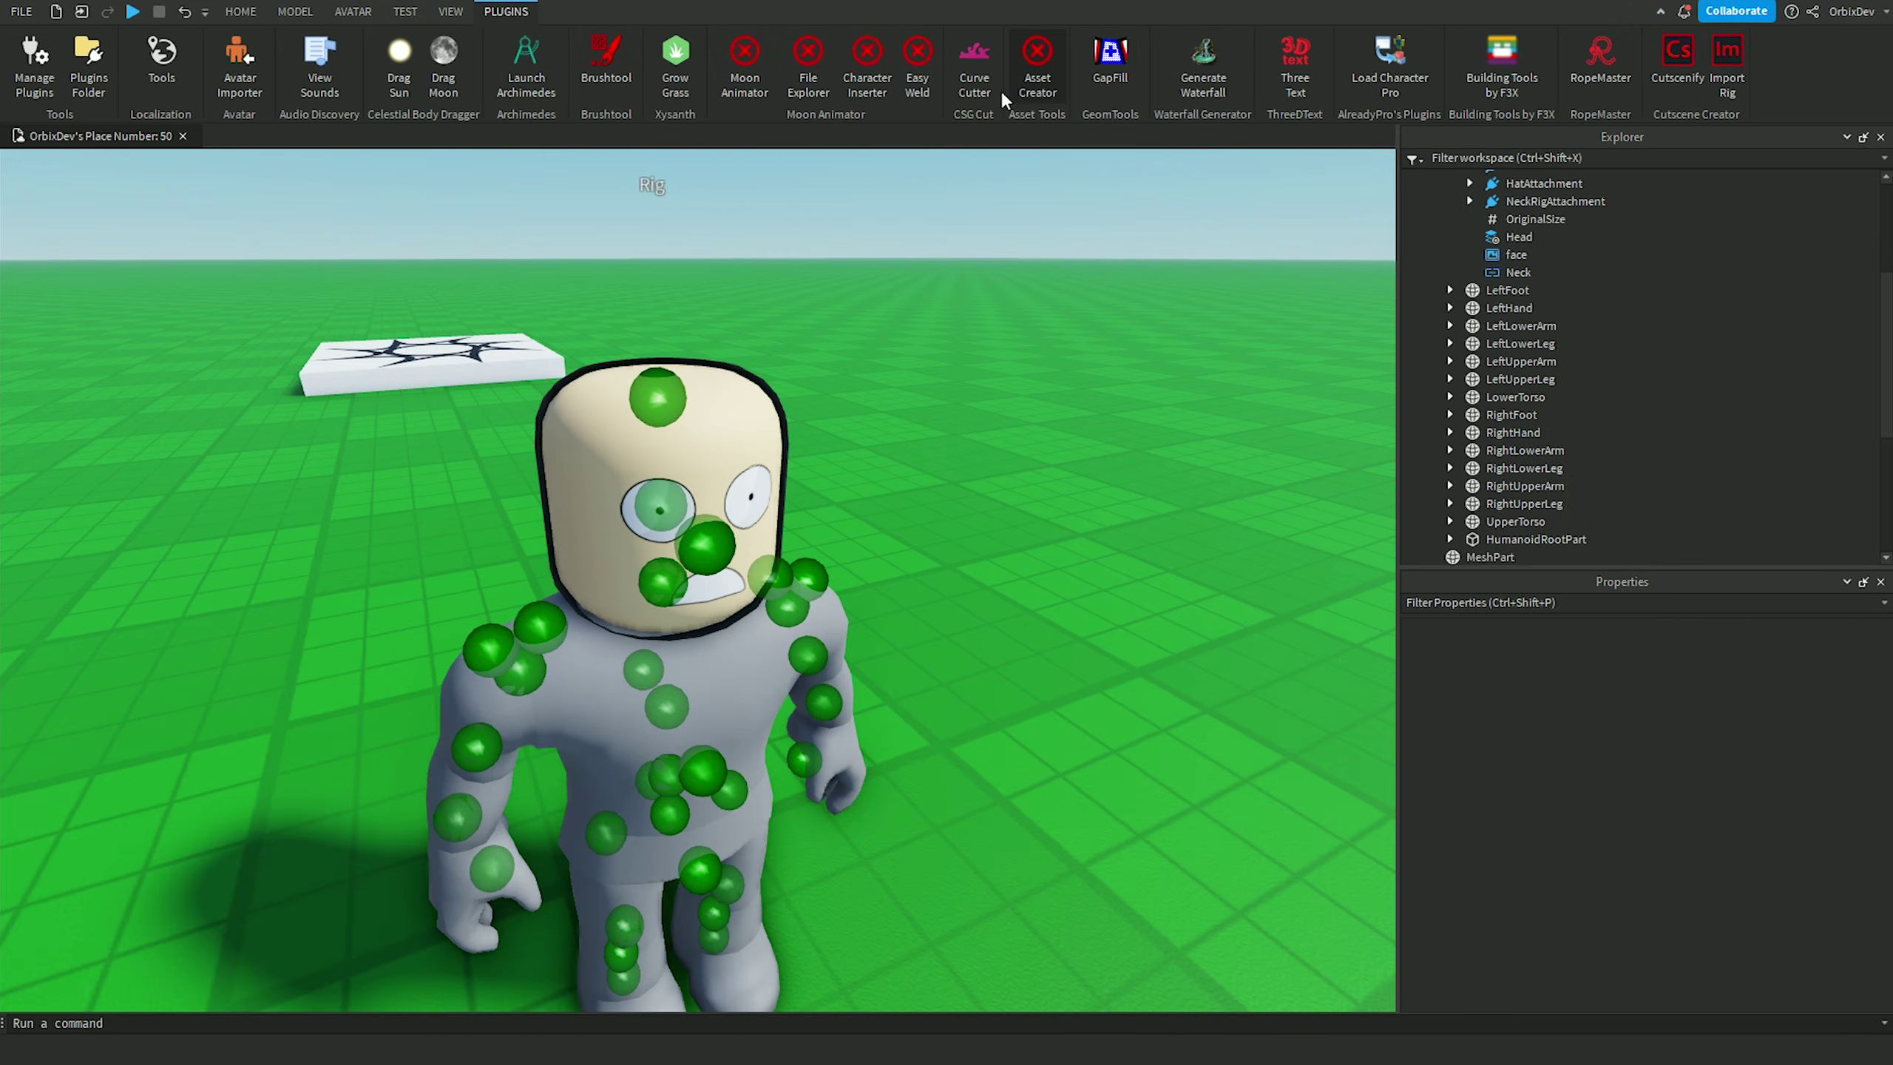
left_click(1038, 64)
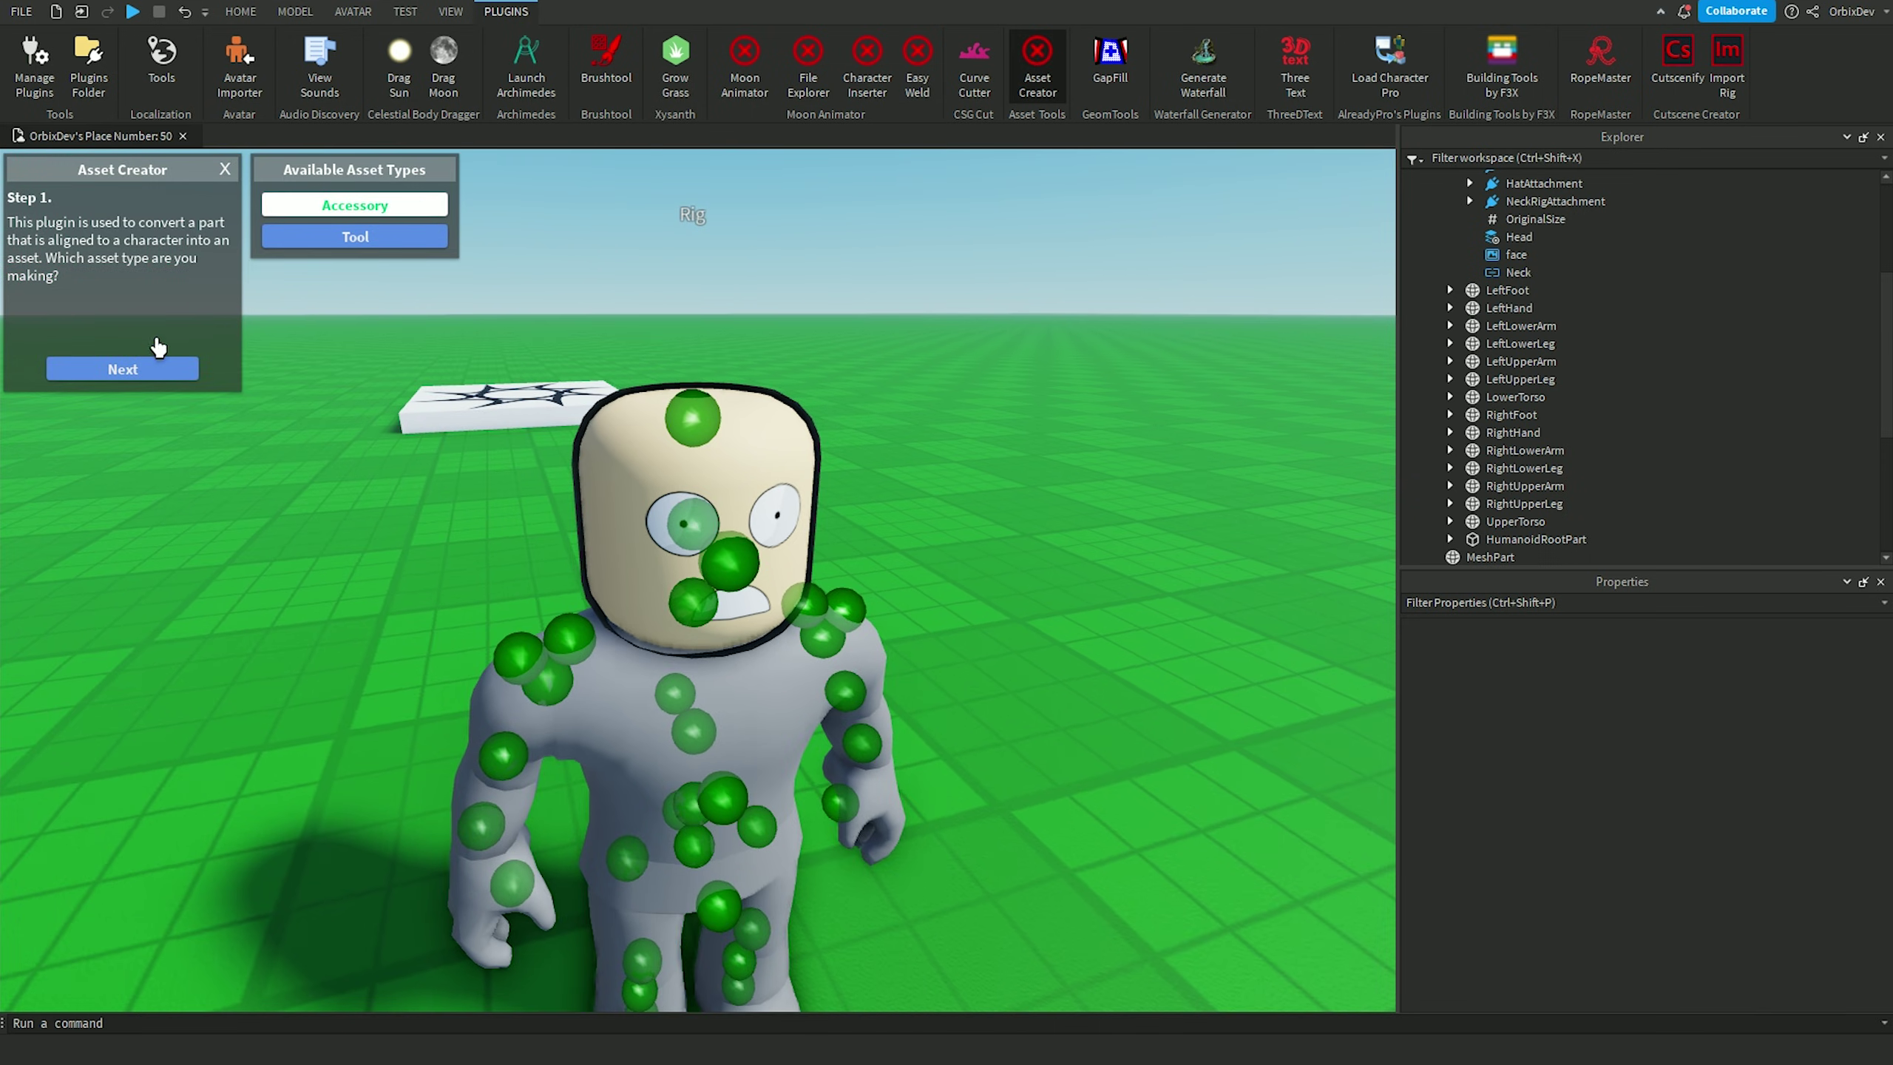
left_click(154, 368)
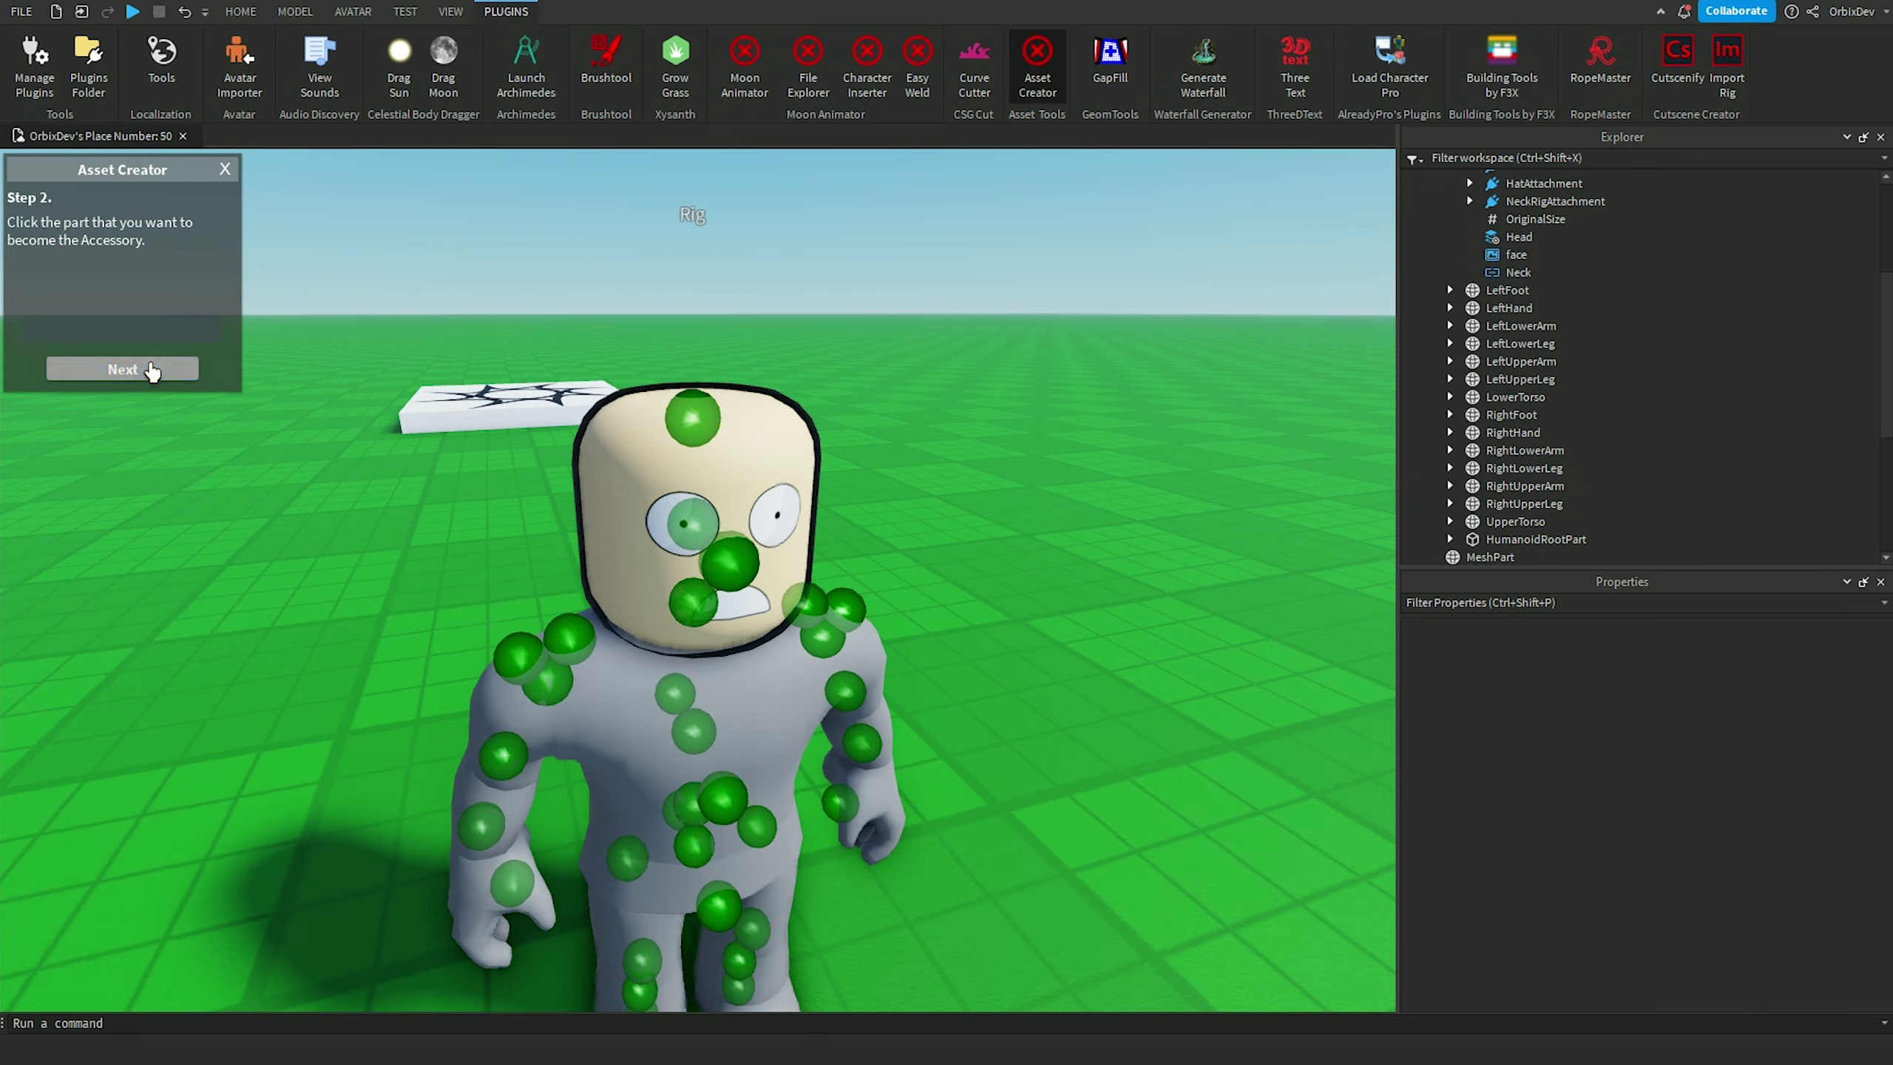
left_click(782, 427)
left_click(142, 371)
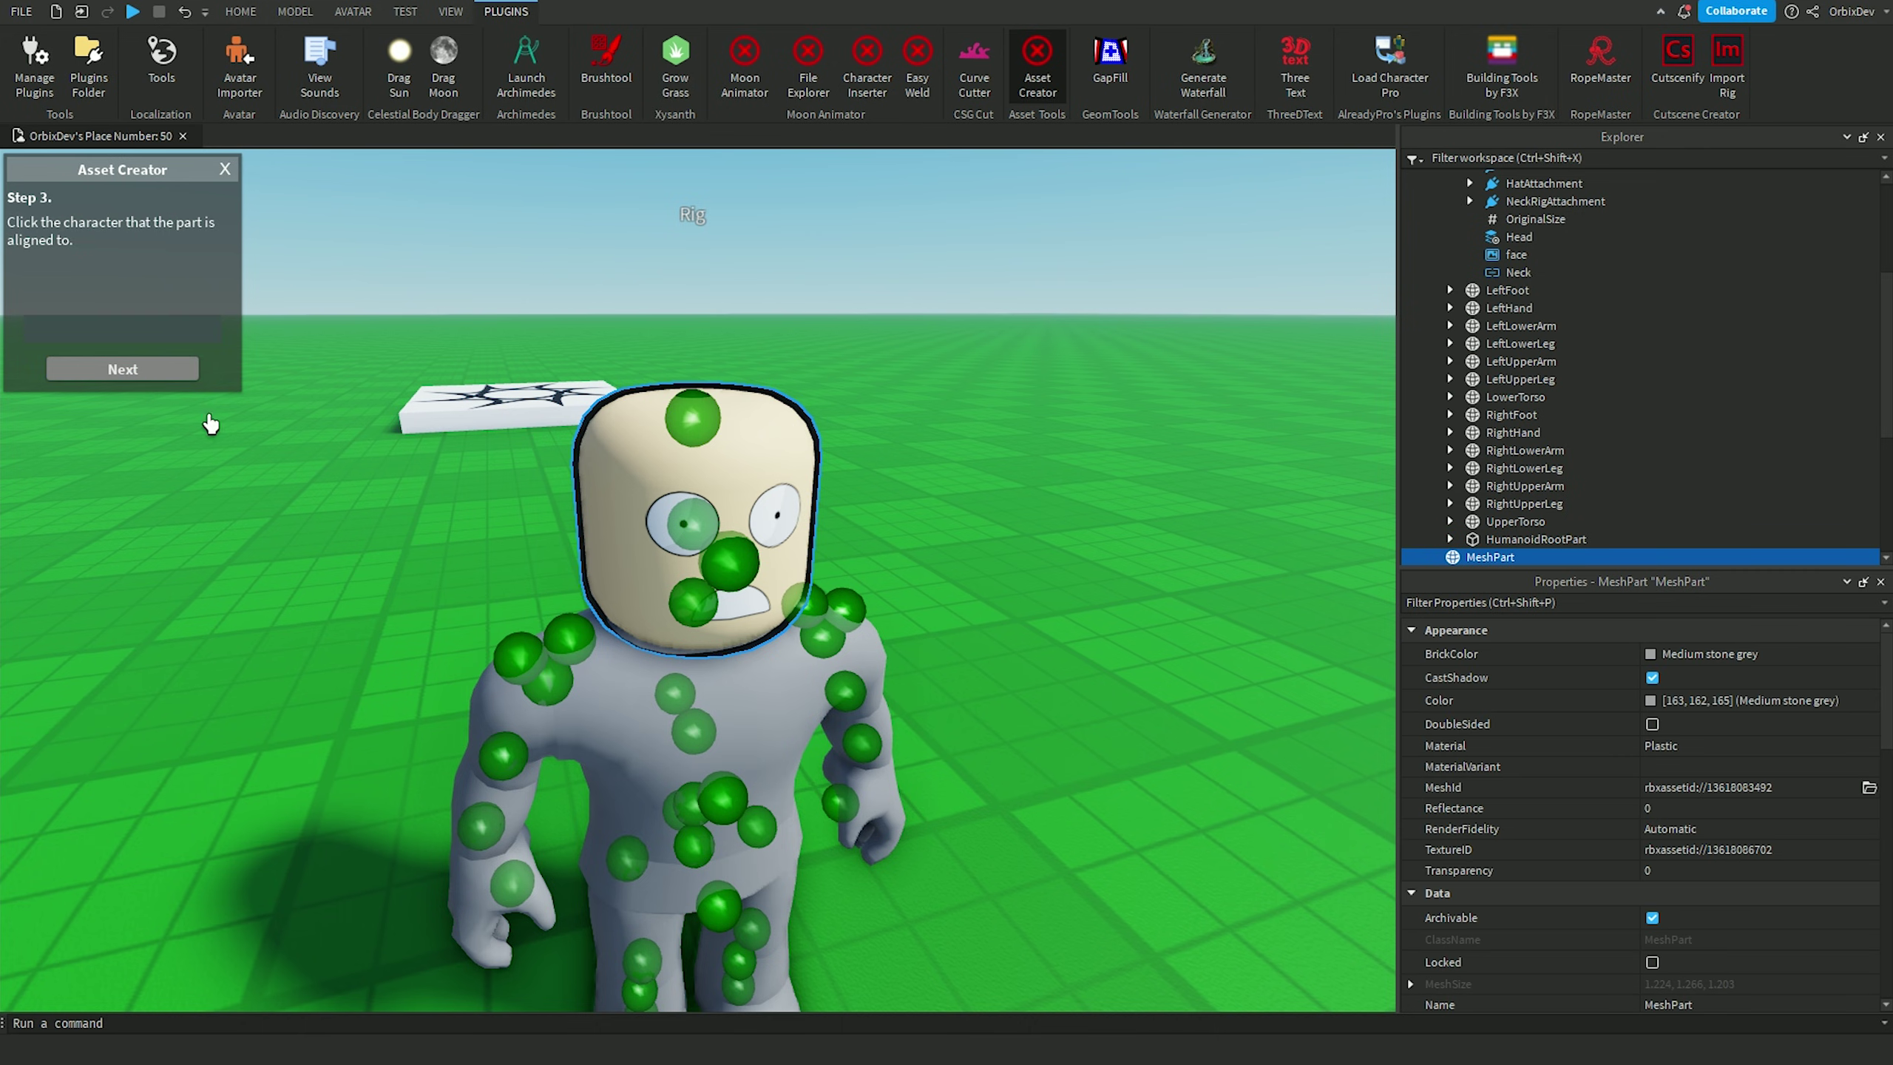
left_click(630, 738)
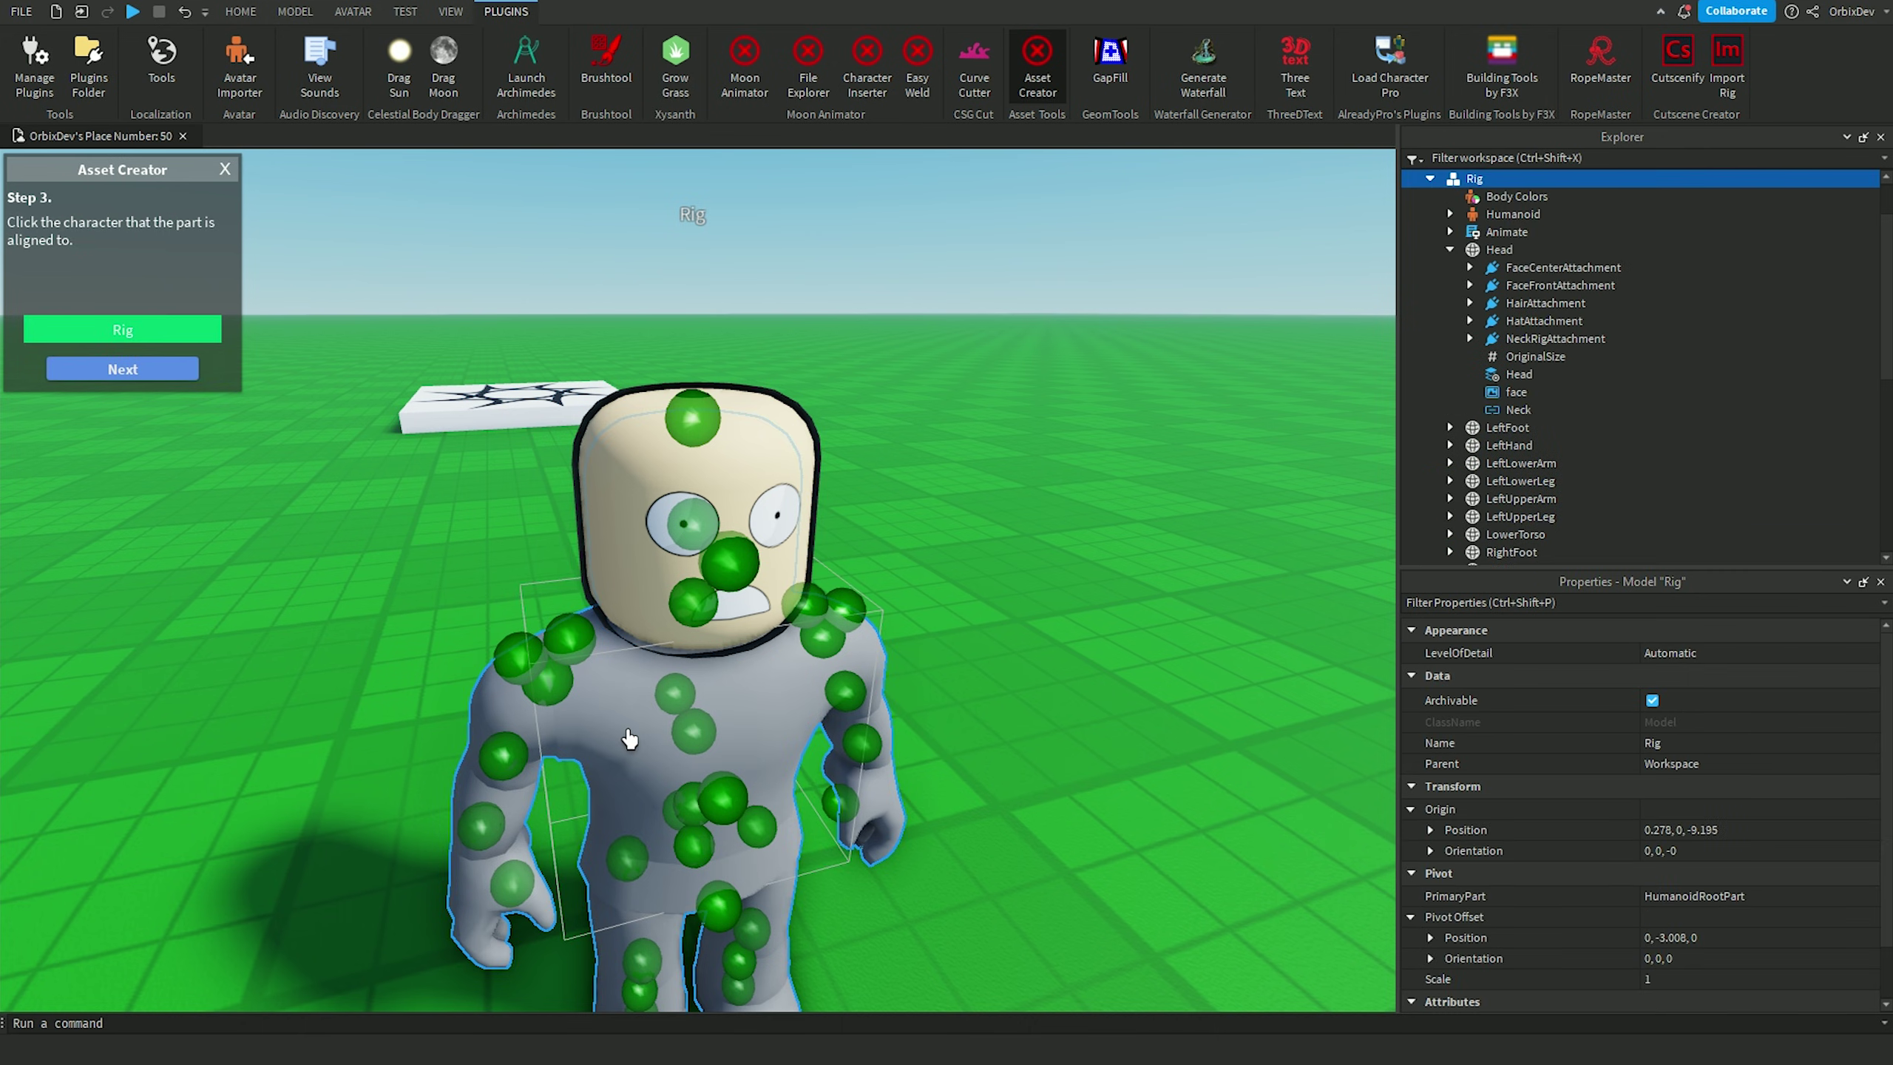
left_click(141, 371)
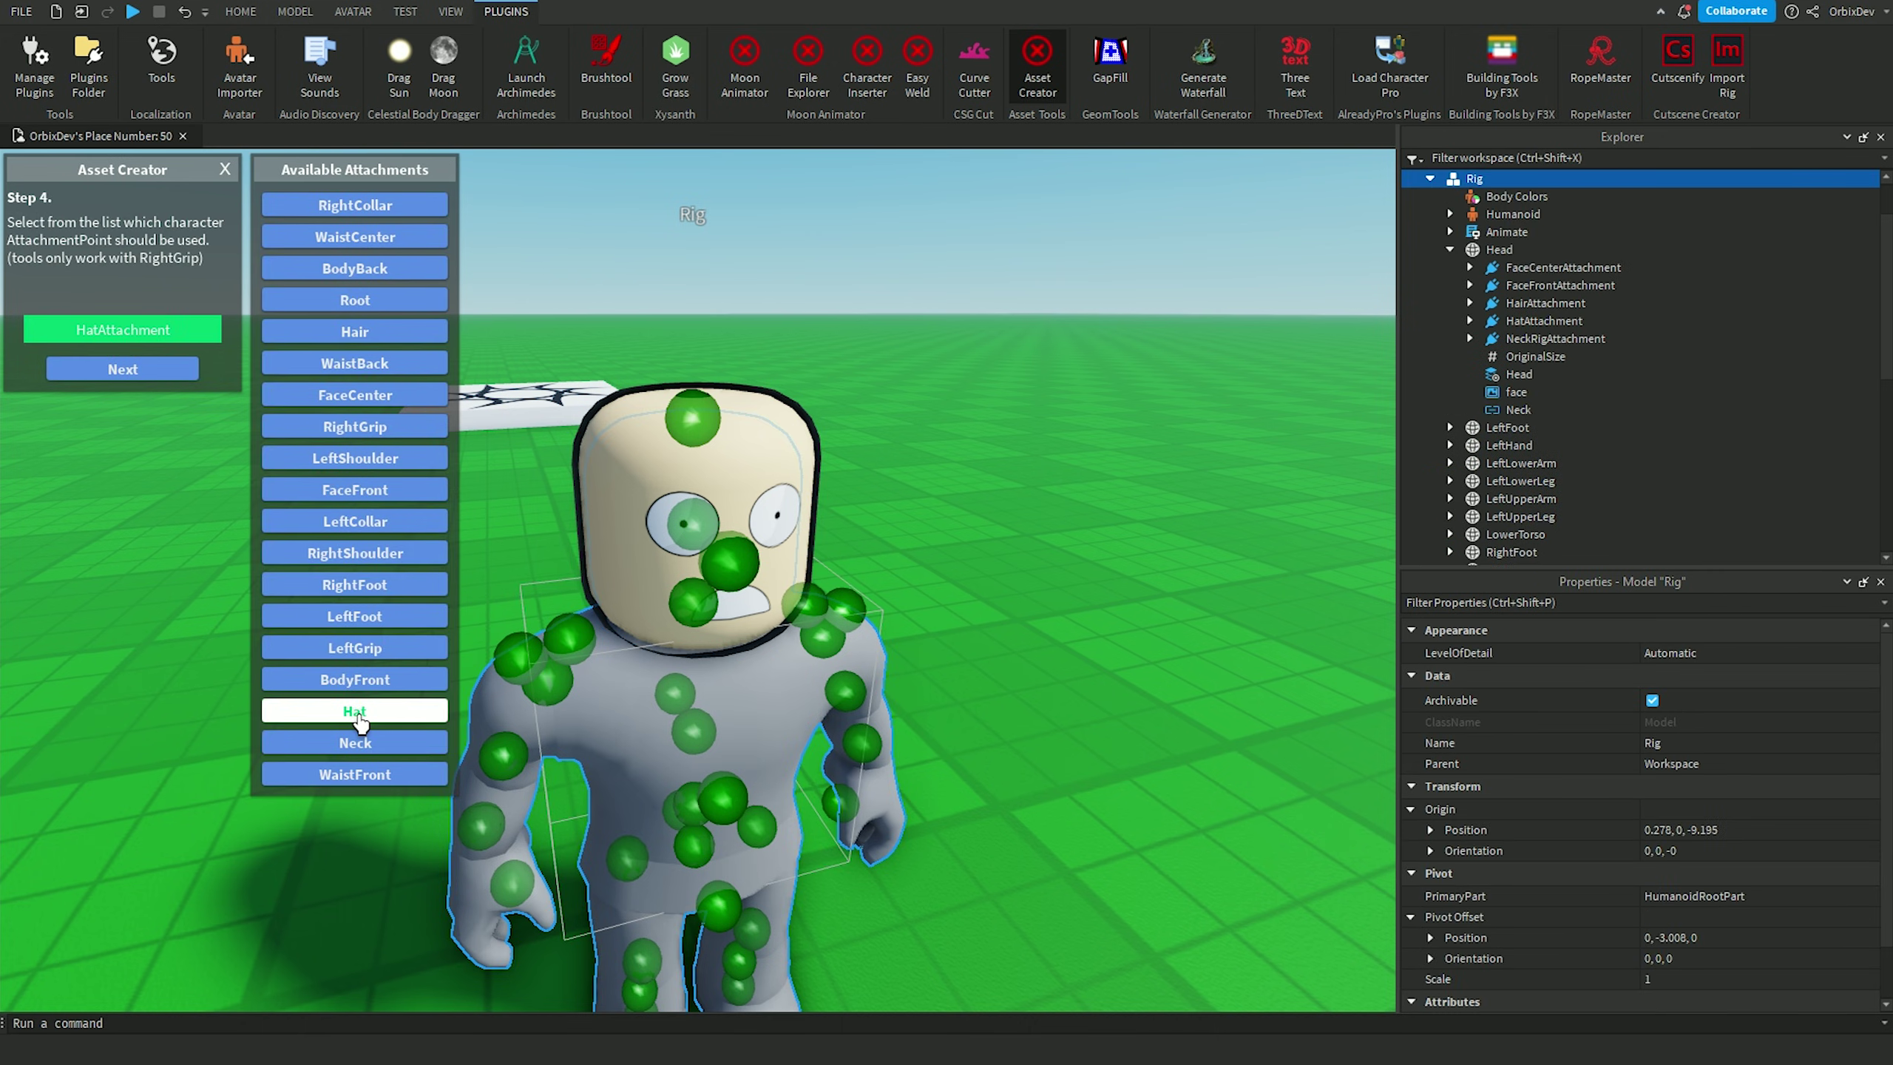
left_click(141, 370)
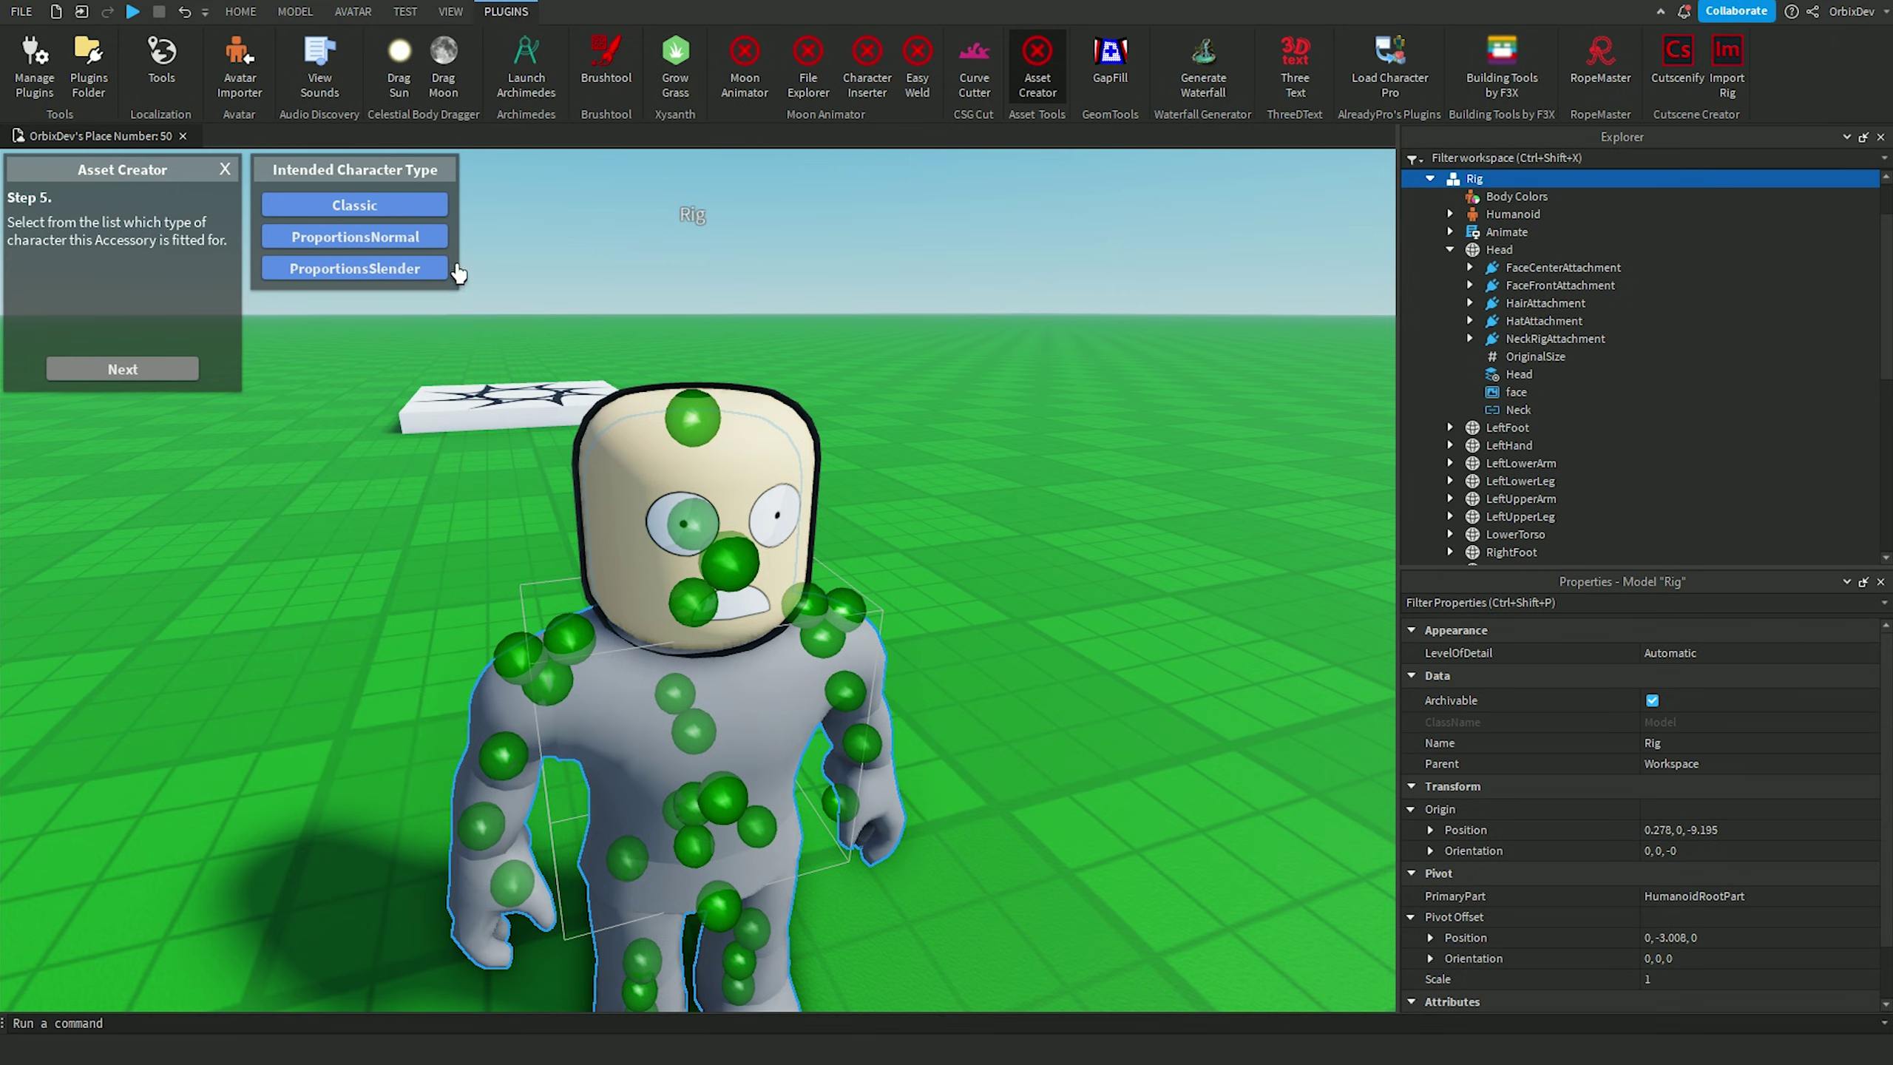
left_click(172, 369)
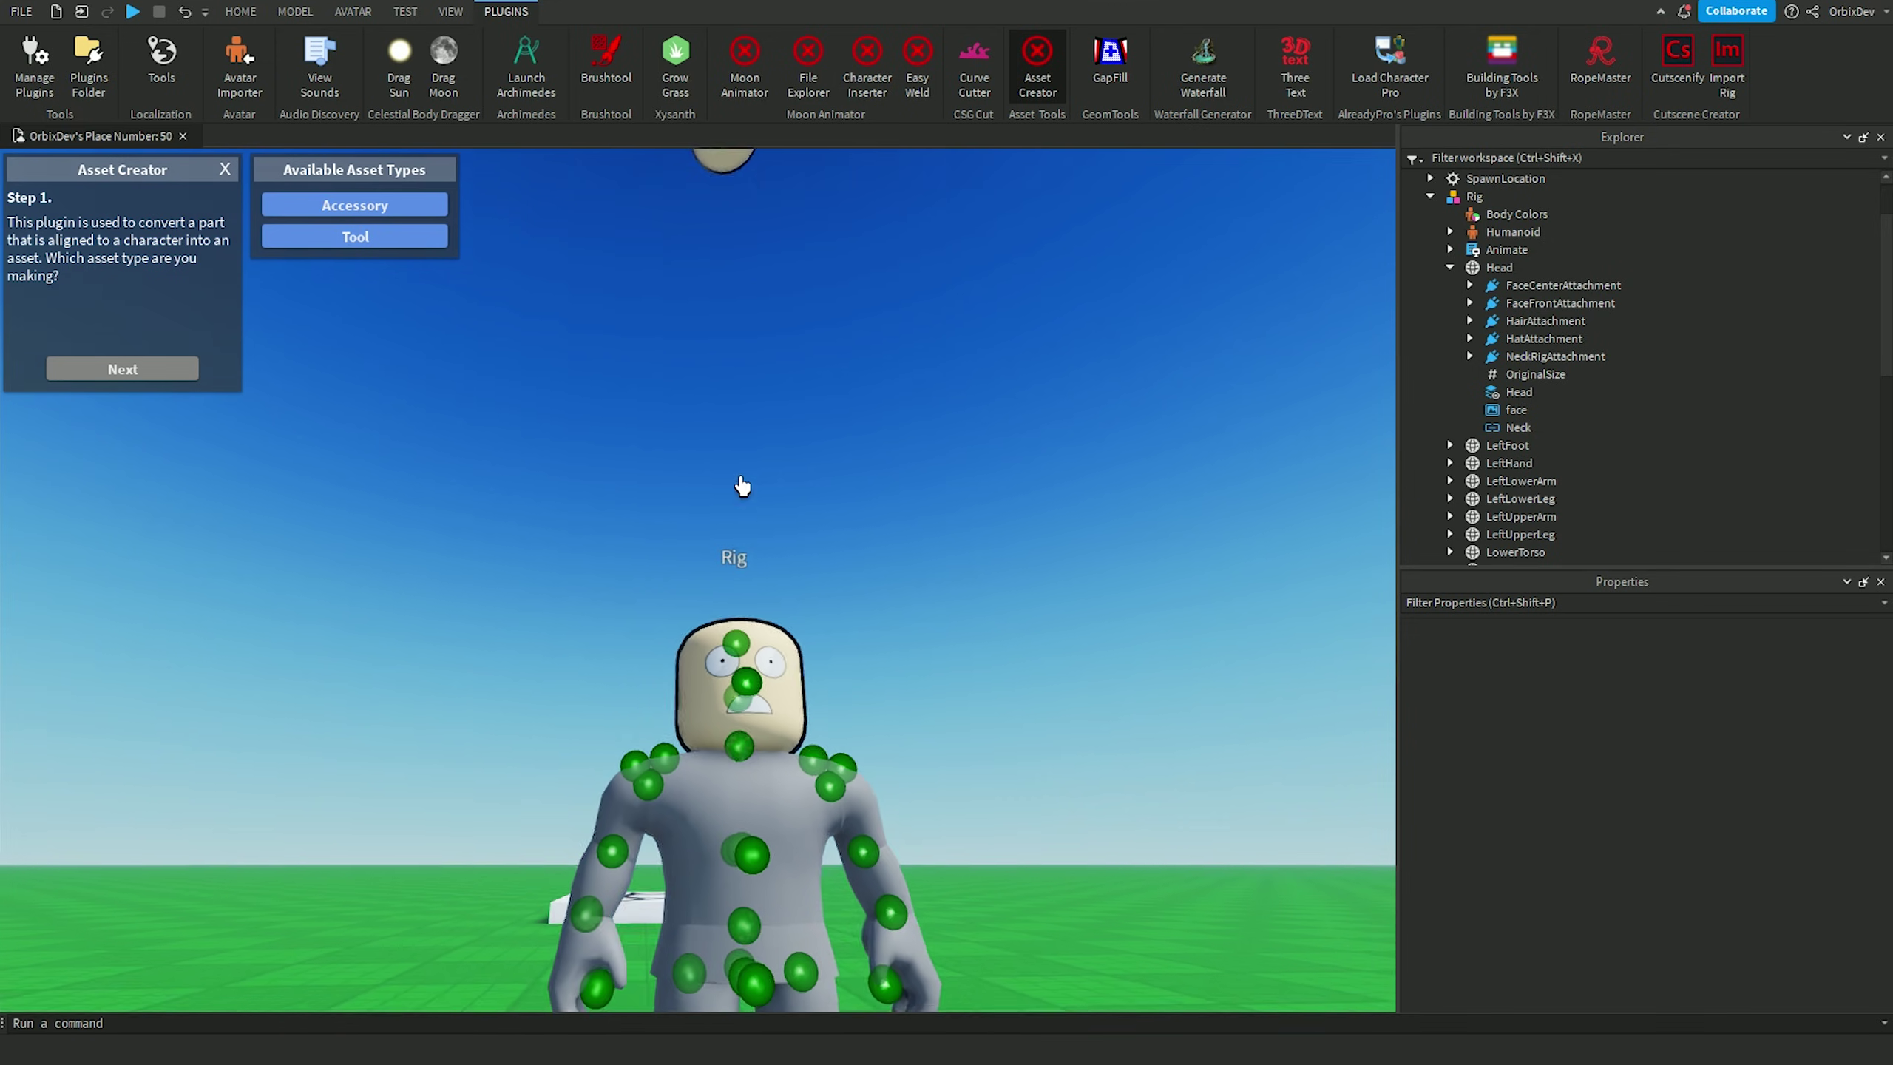
Step: Move the floating generated head beside the rig and bring up MeshPartAccessory's options
right_click_drag(740, 486, 782, 540)
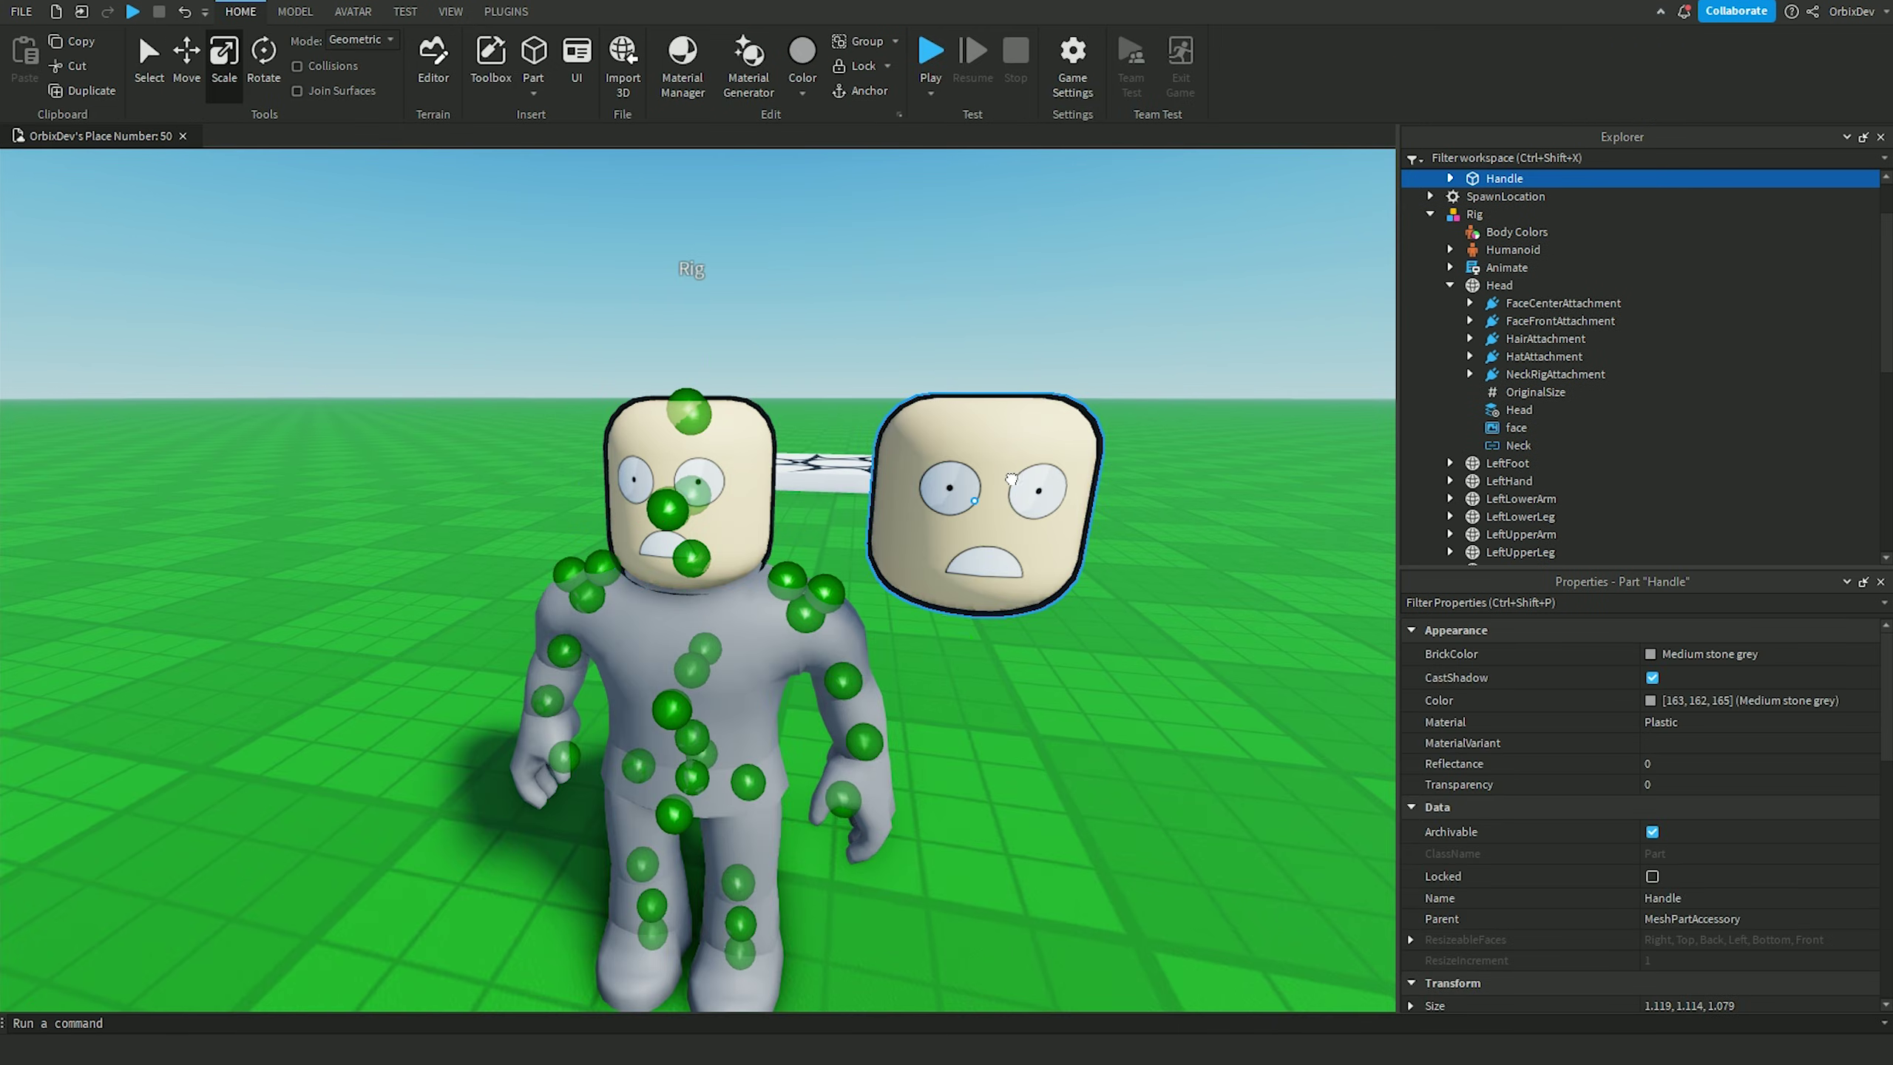
left_click(1012, 479)
key("ctrl+2")
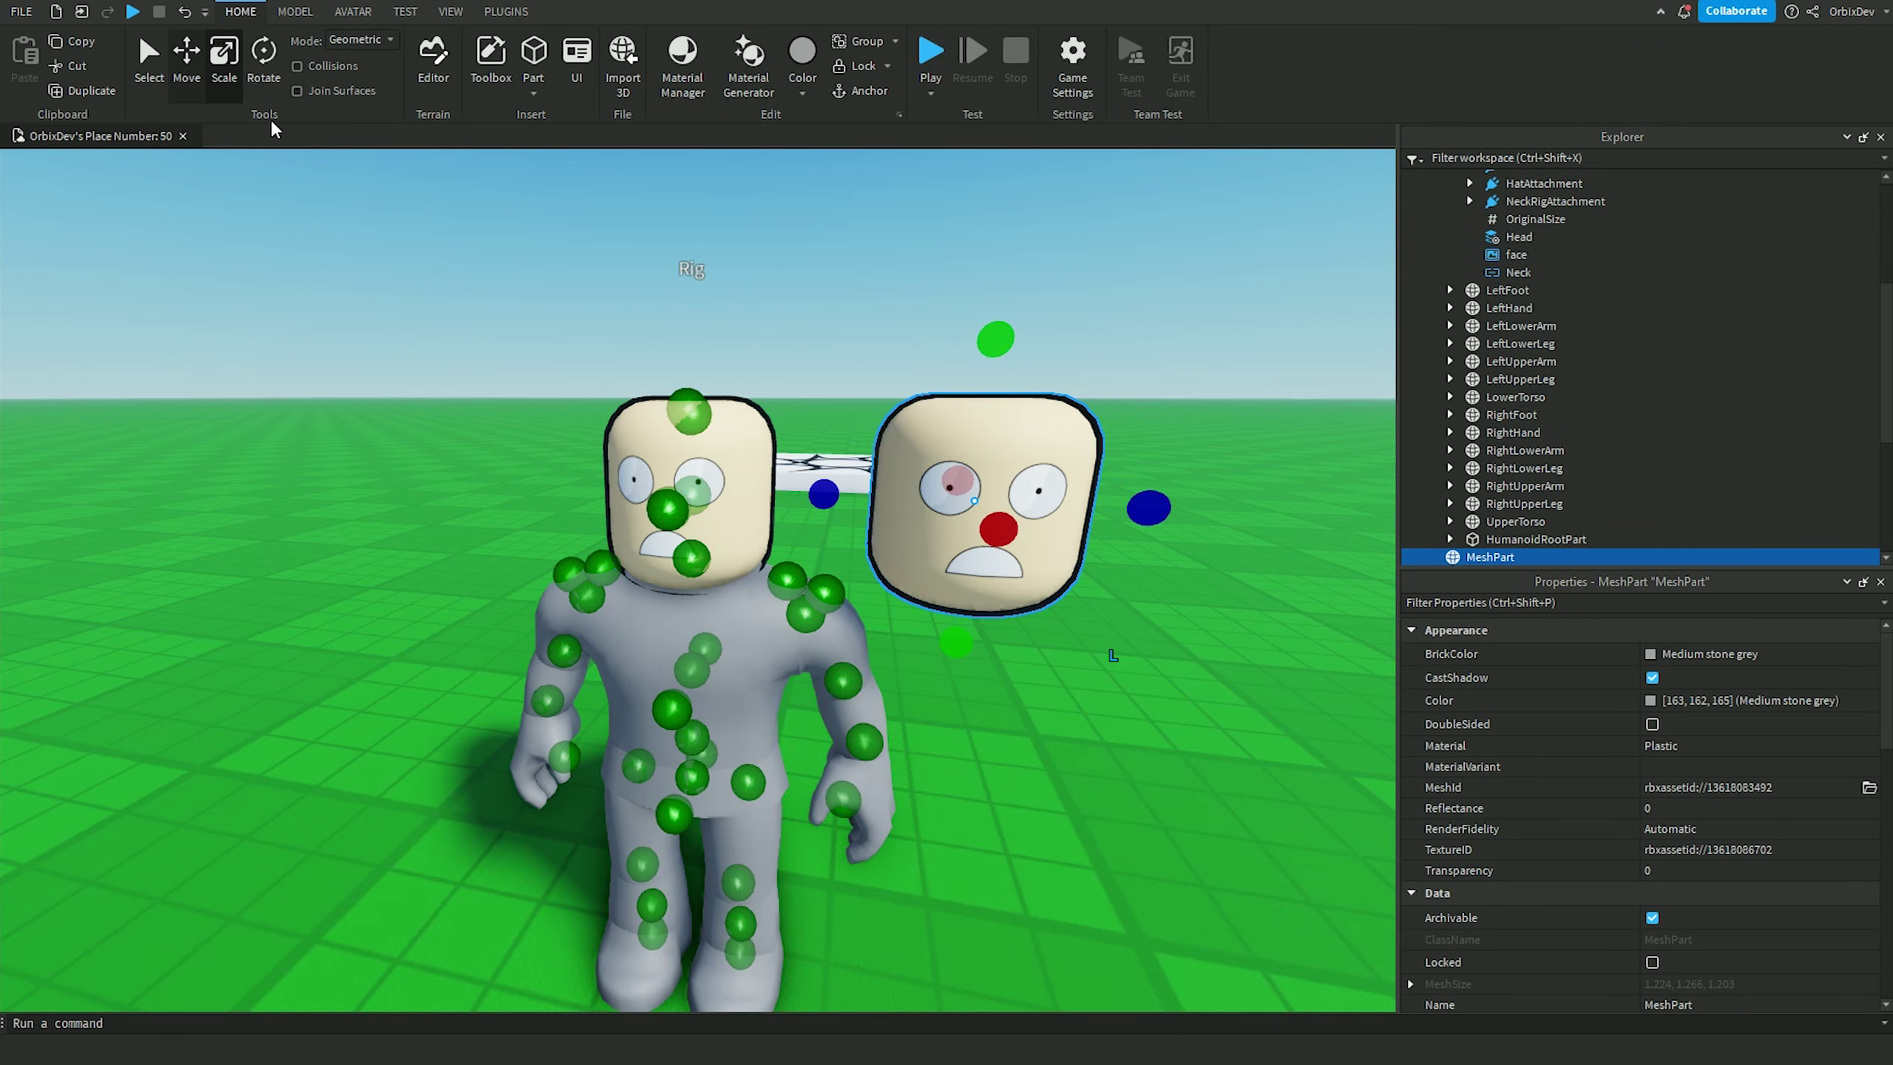
scroll(886, 473, "down", 3)
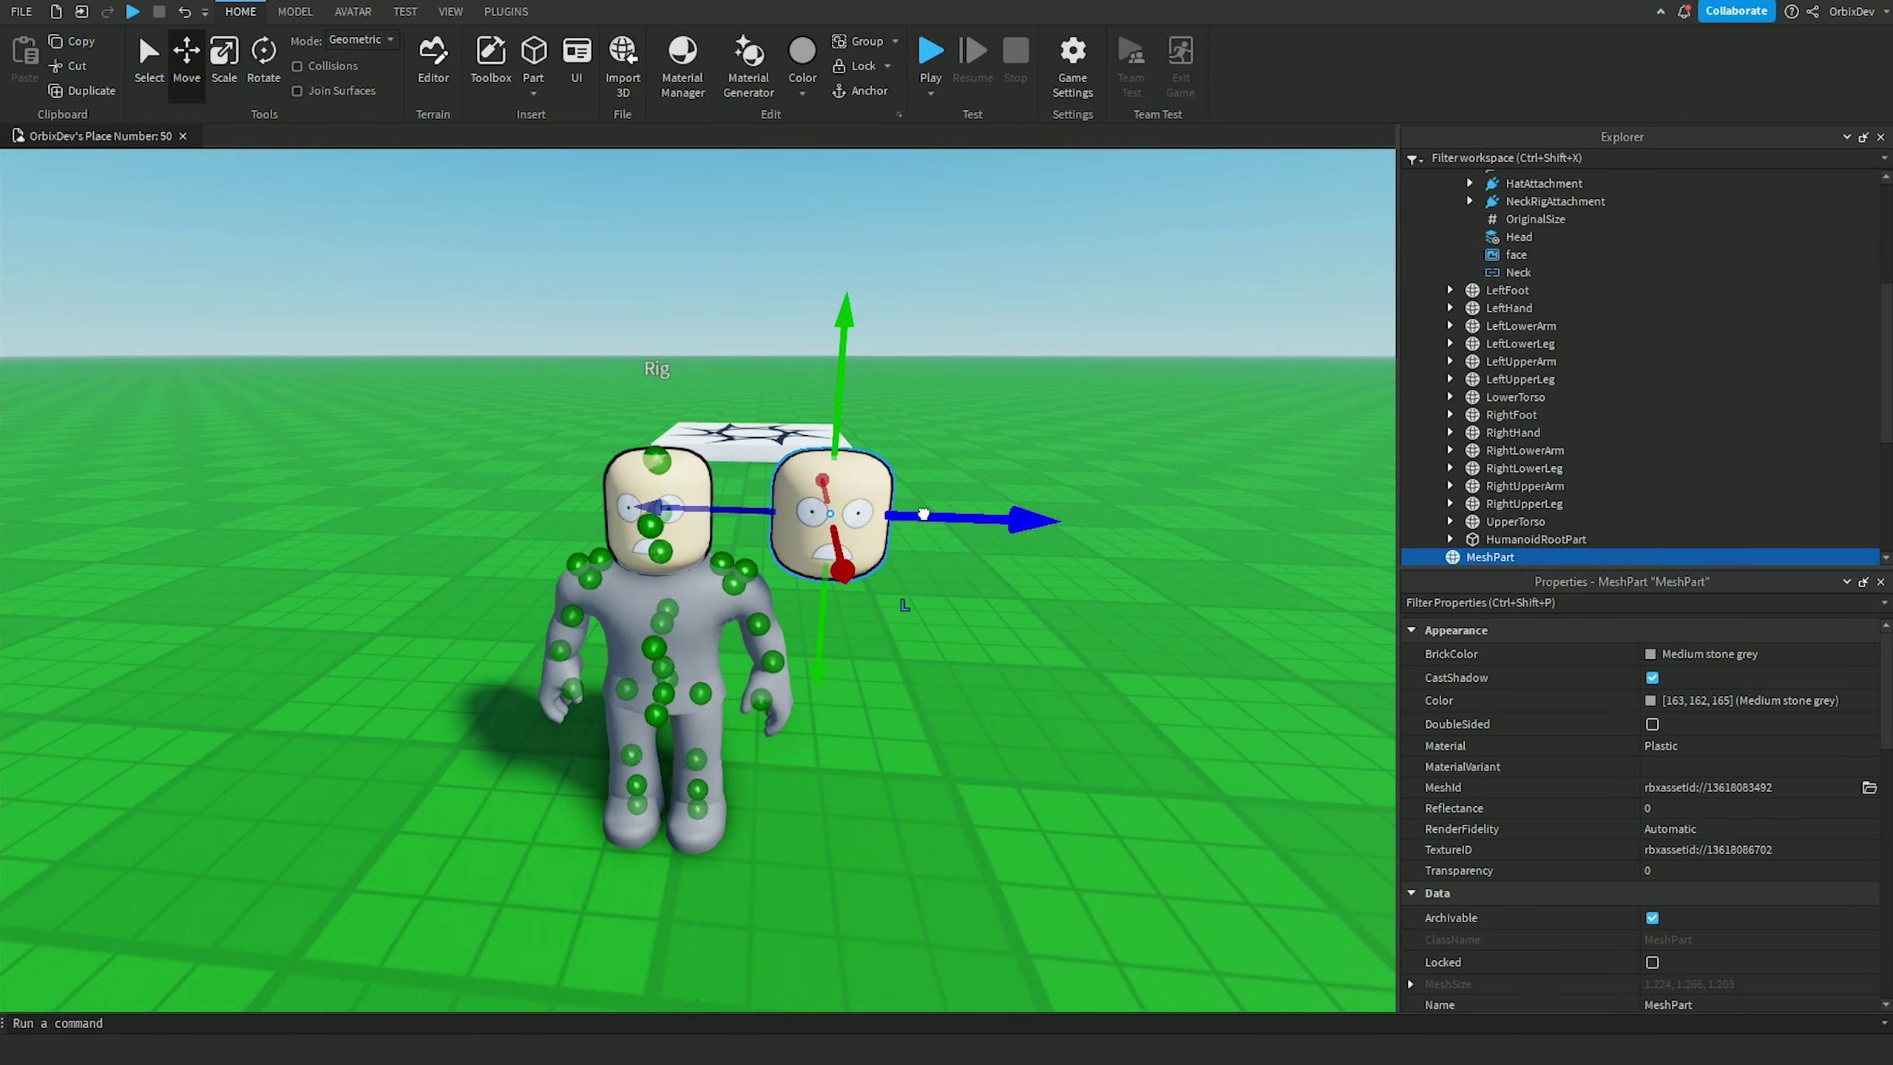
left_click_drag(922, 515, 1229, 518)
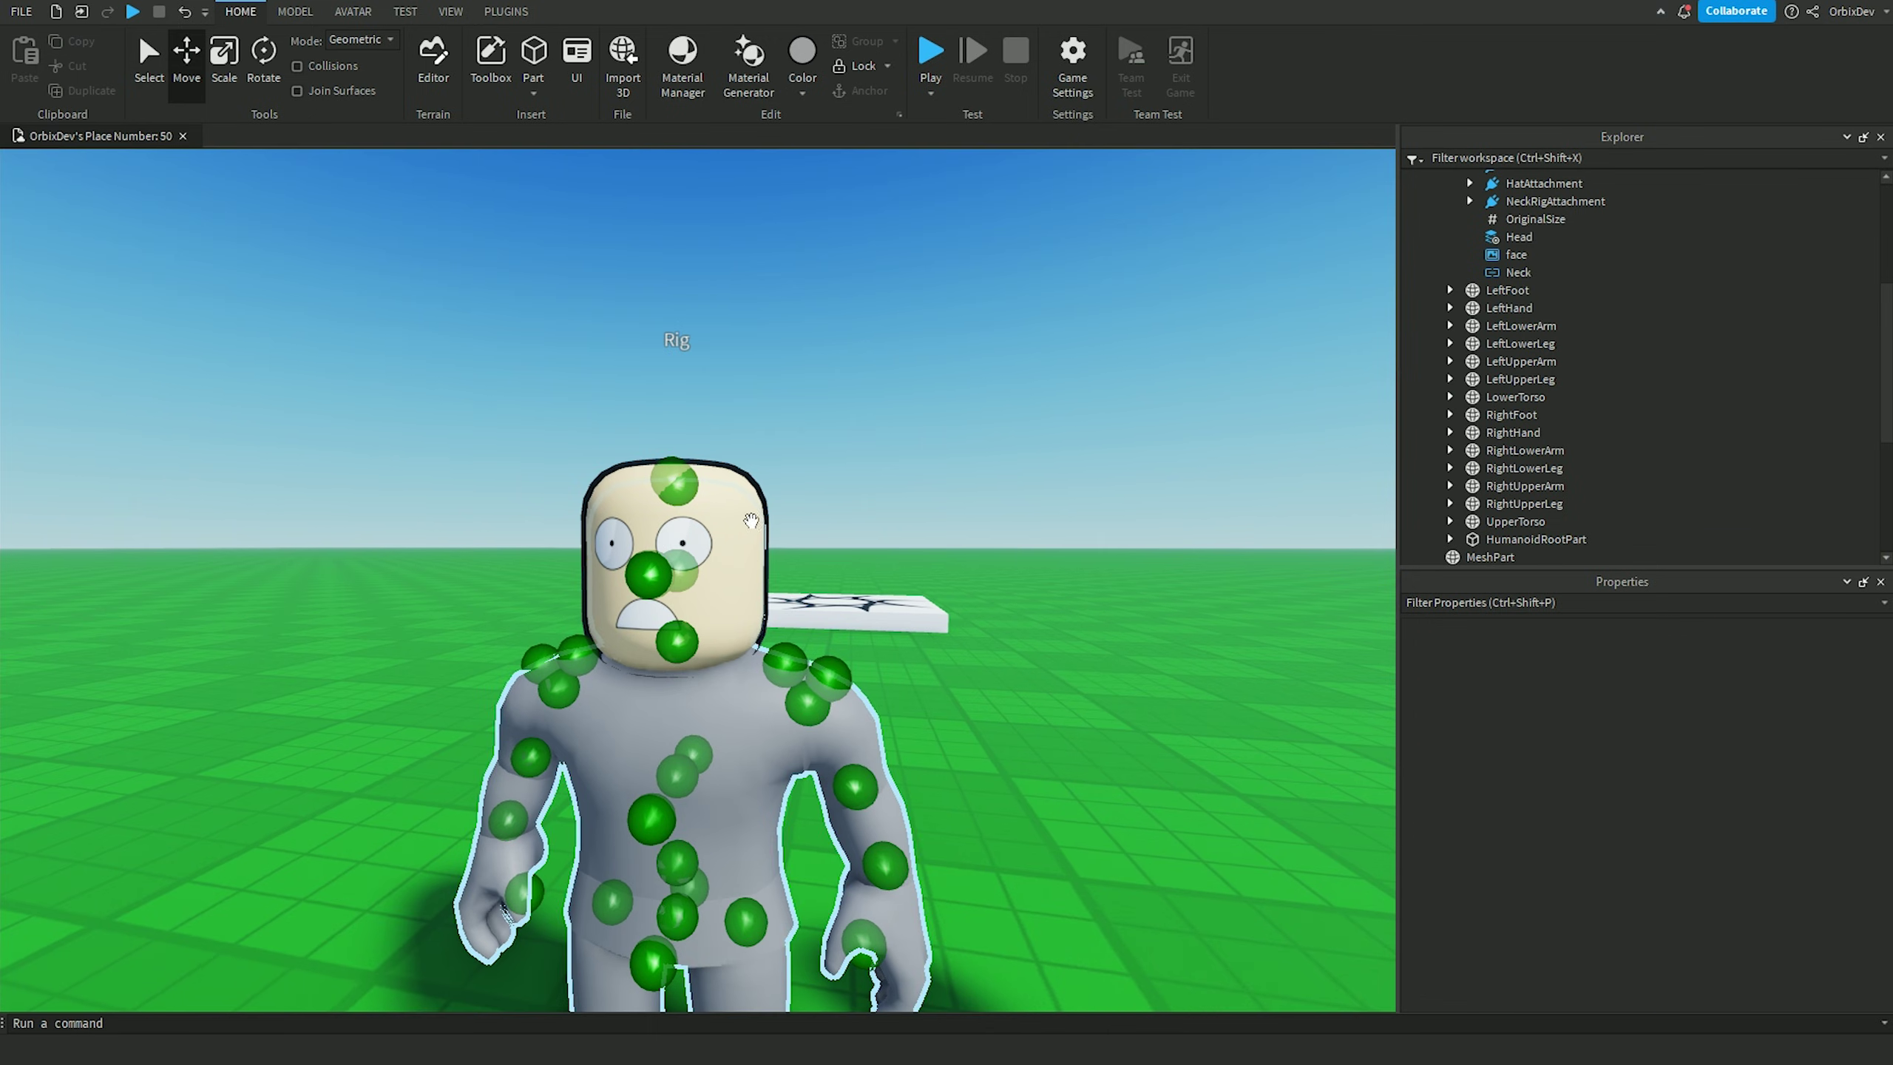
left_click(1473, 239)
right_click(1472, 239)
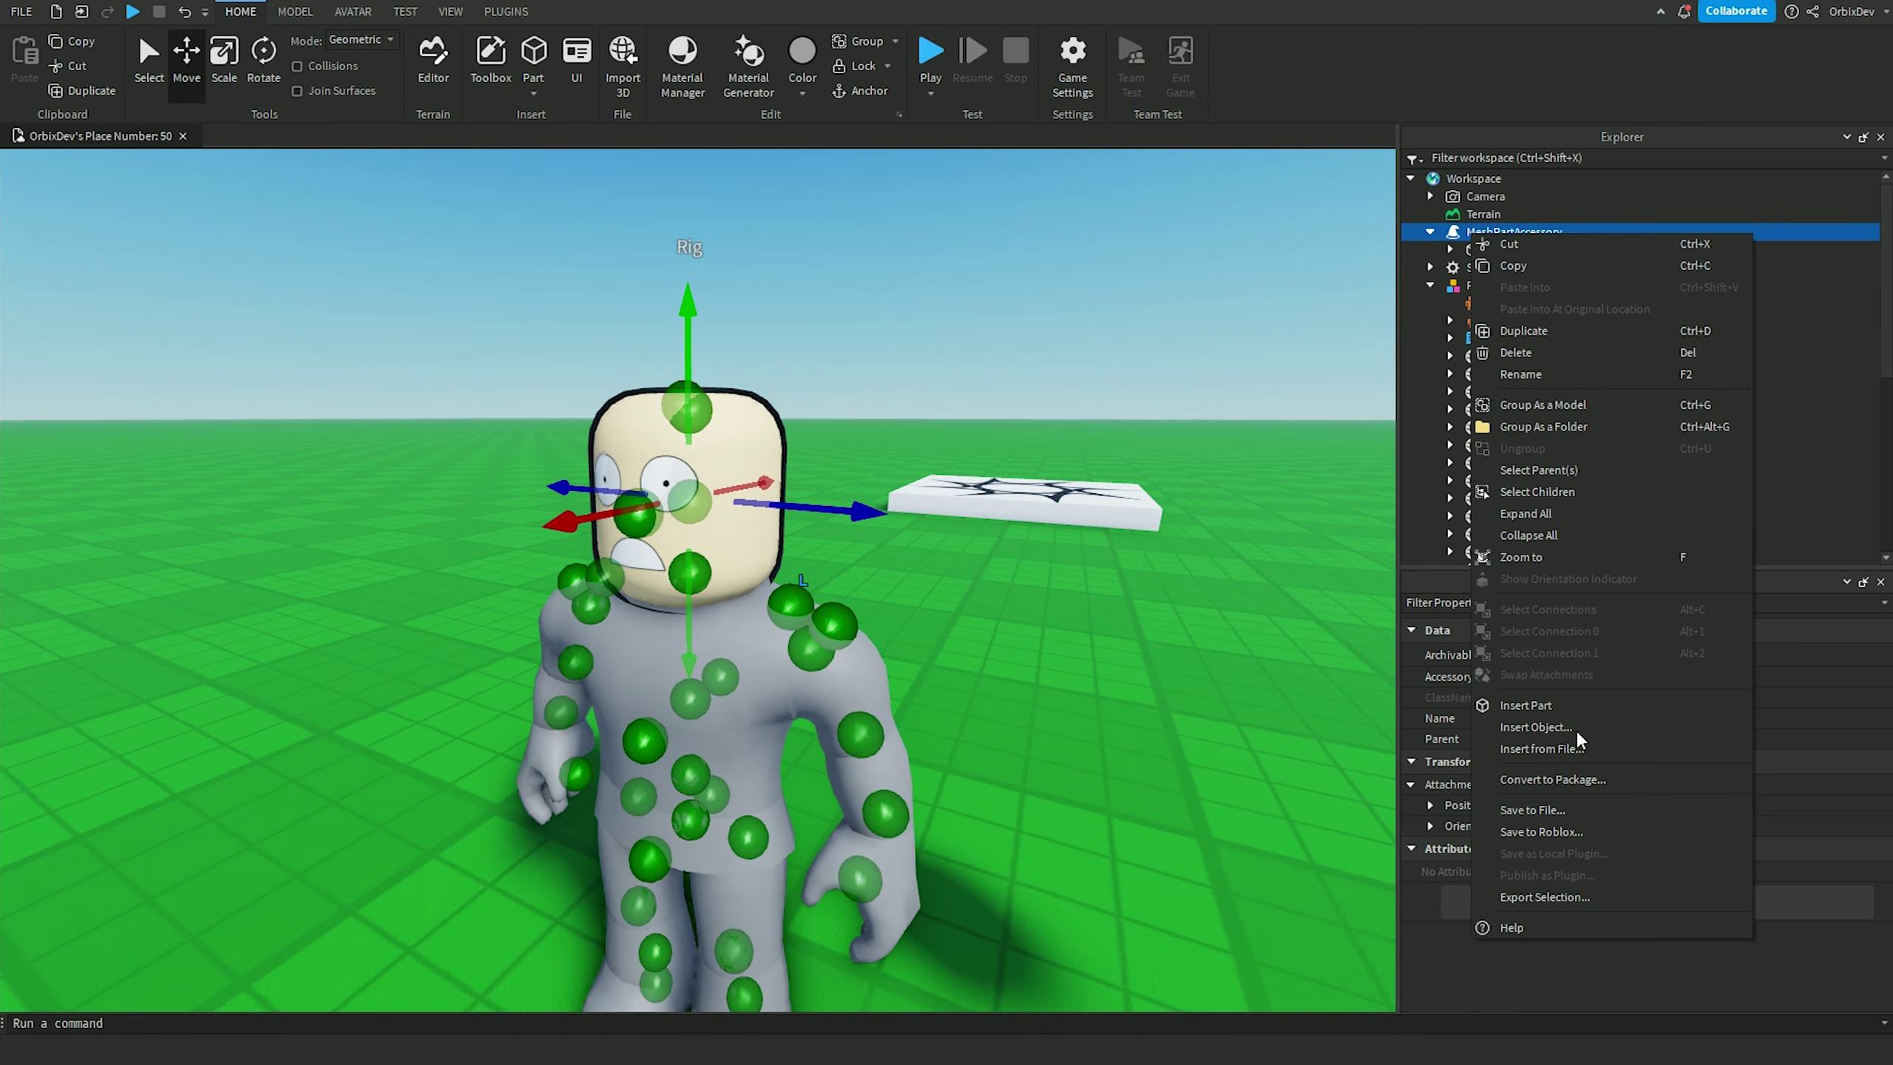
Step: Export the accessory selection, browse the DevEx page, then walk through door 0003 to the dresser
left_click(1558, 899)
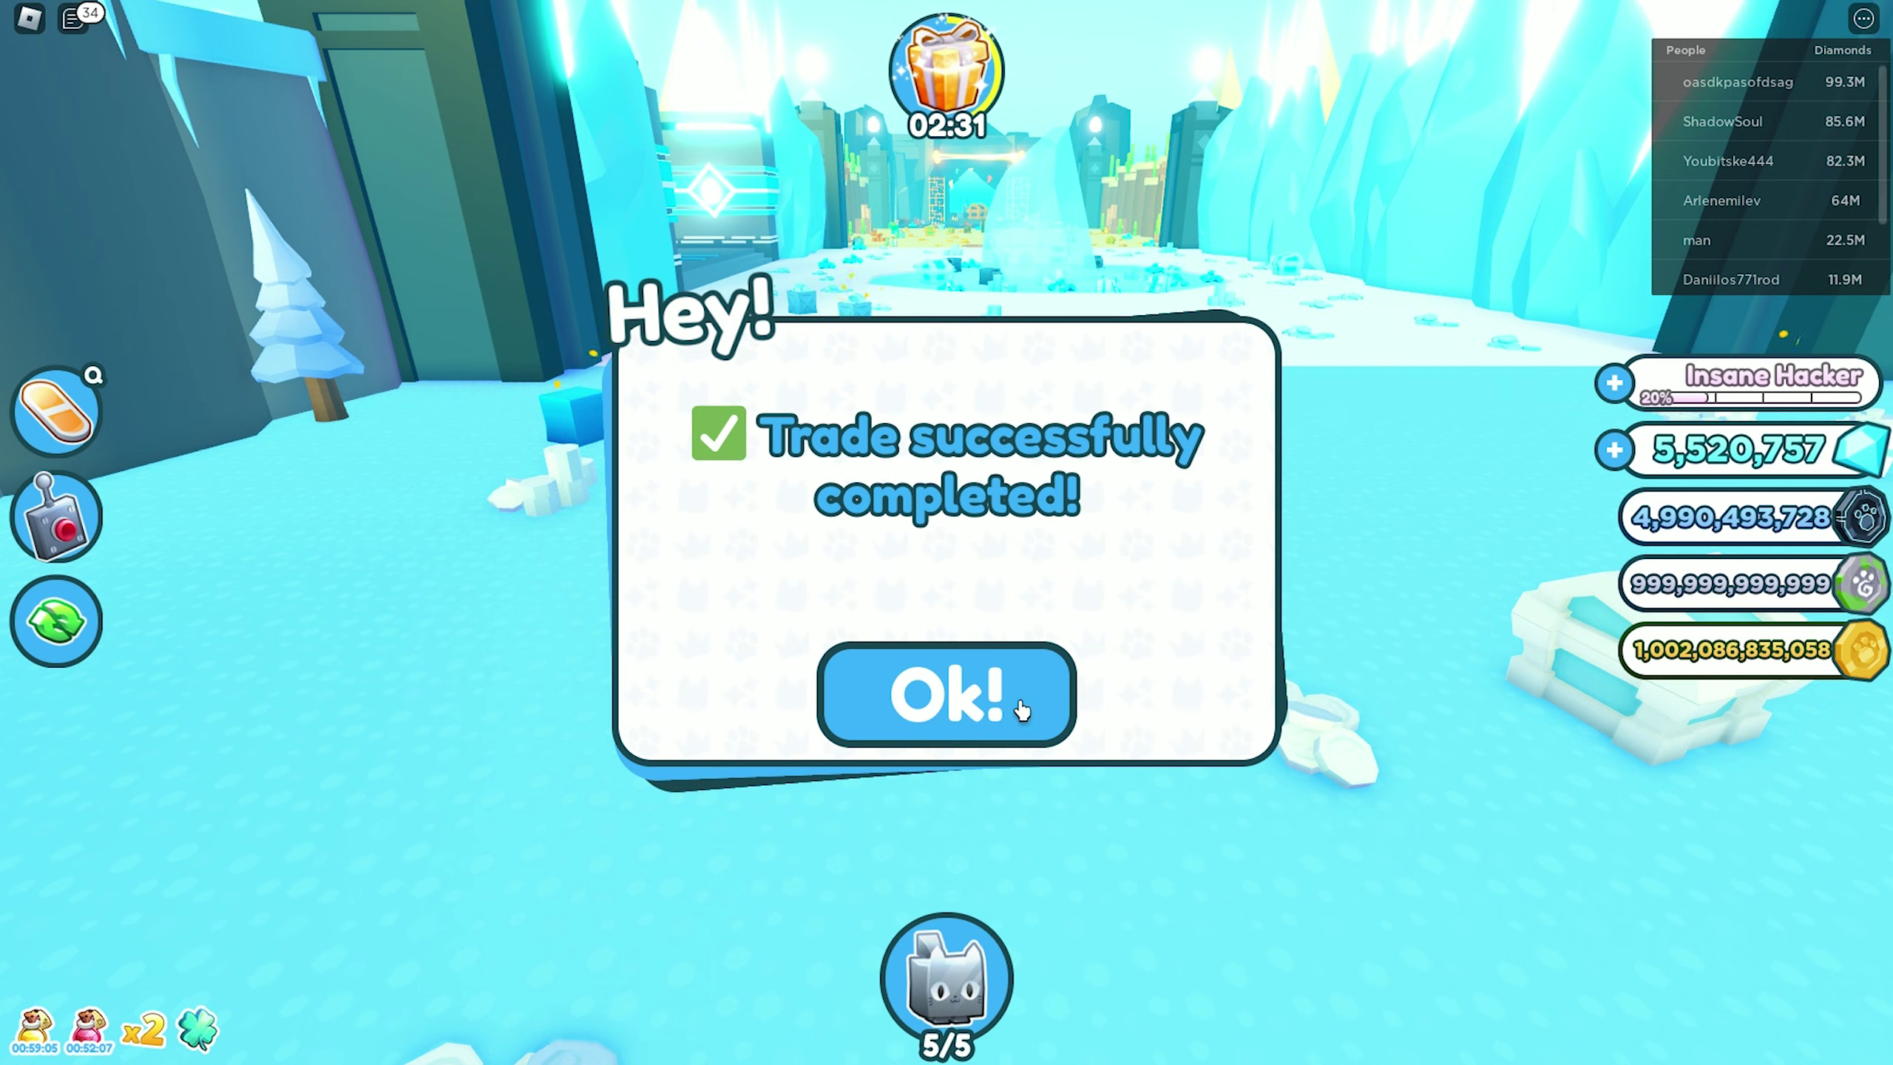
left_click(1021, 707)
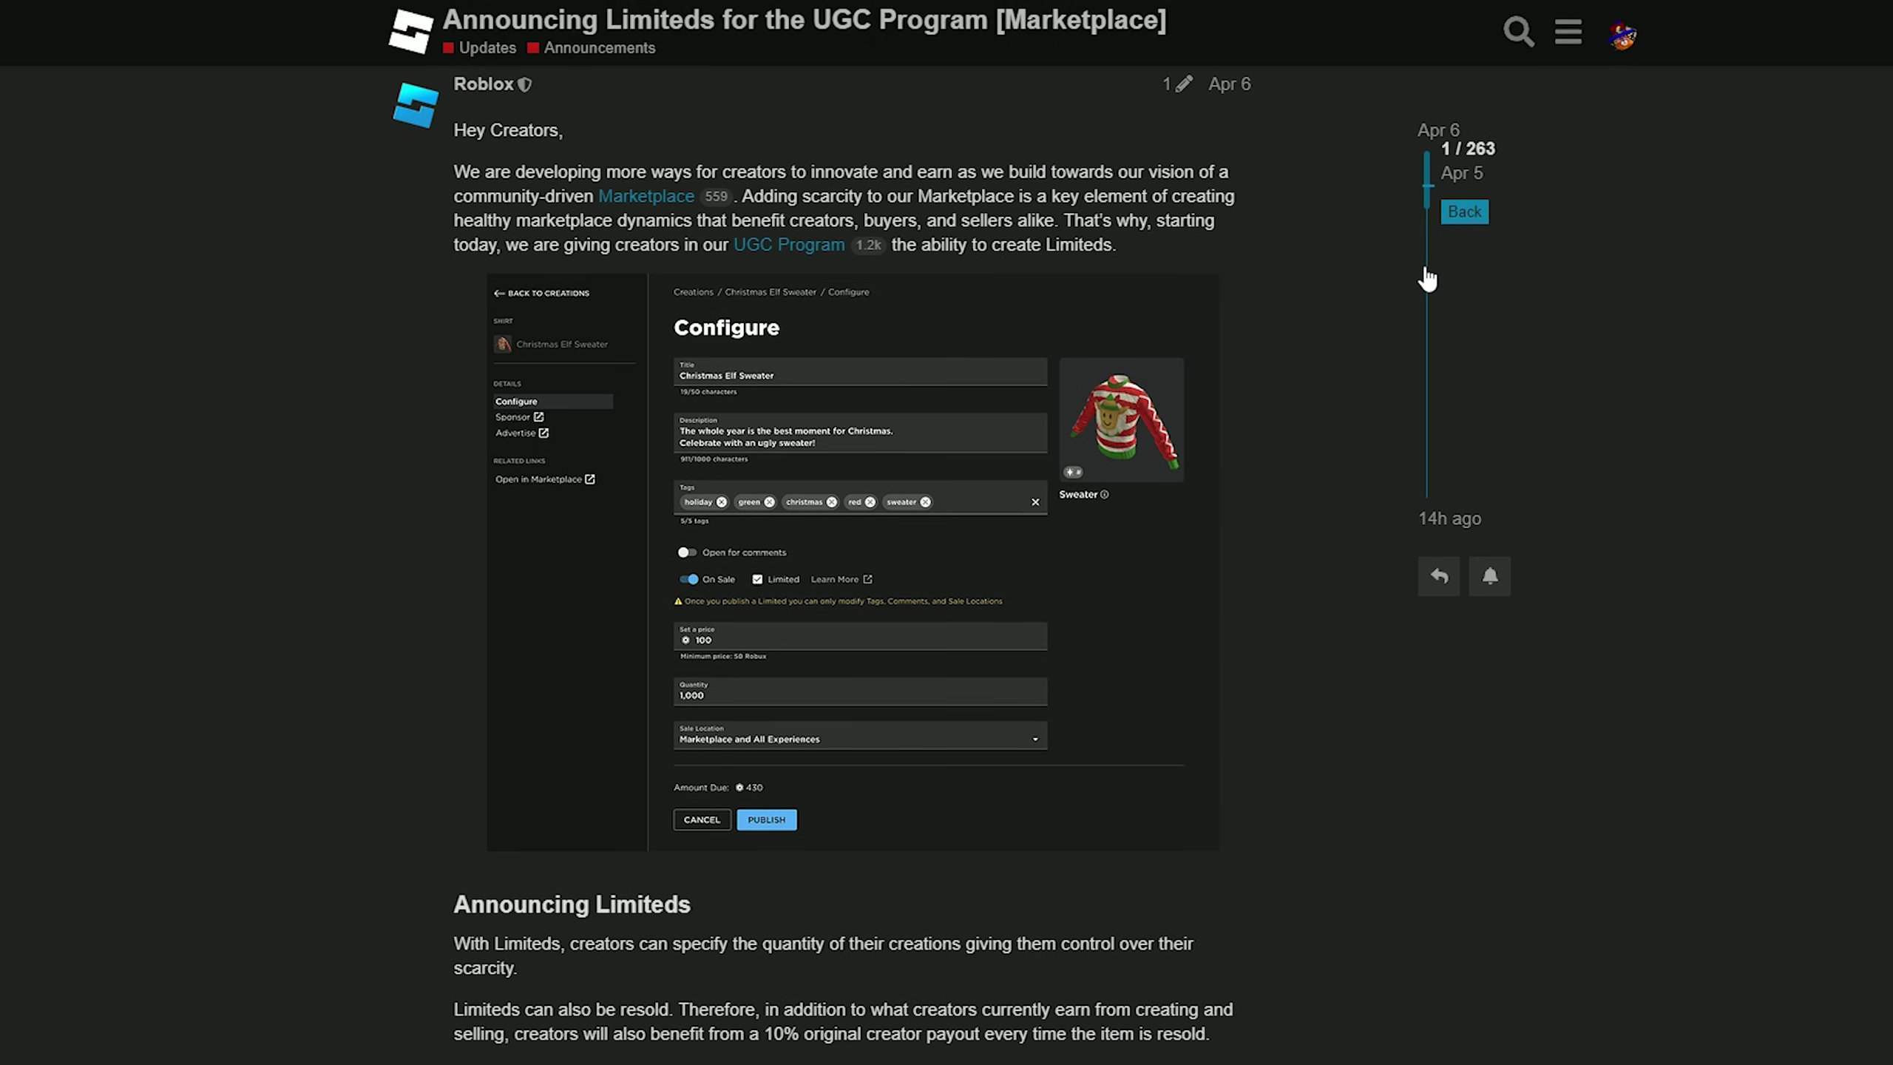
scroll(1425, 268, "down", 3)
scroll(1398, 274, "down", 2)
scroll(1394, 274, "down", 2)
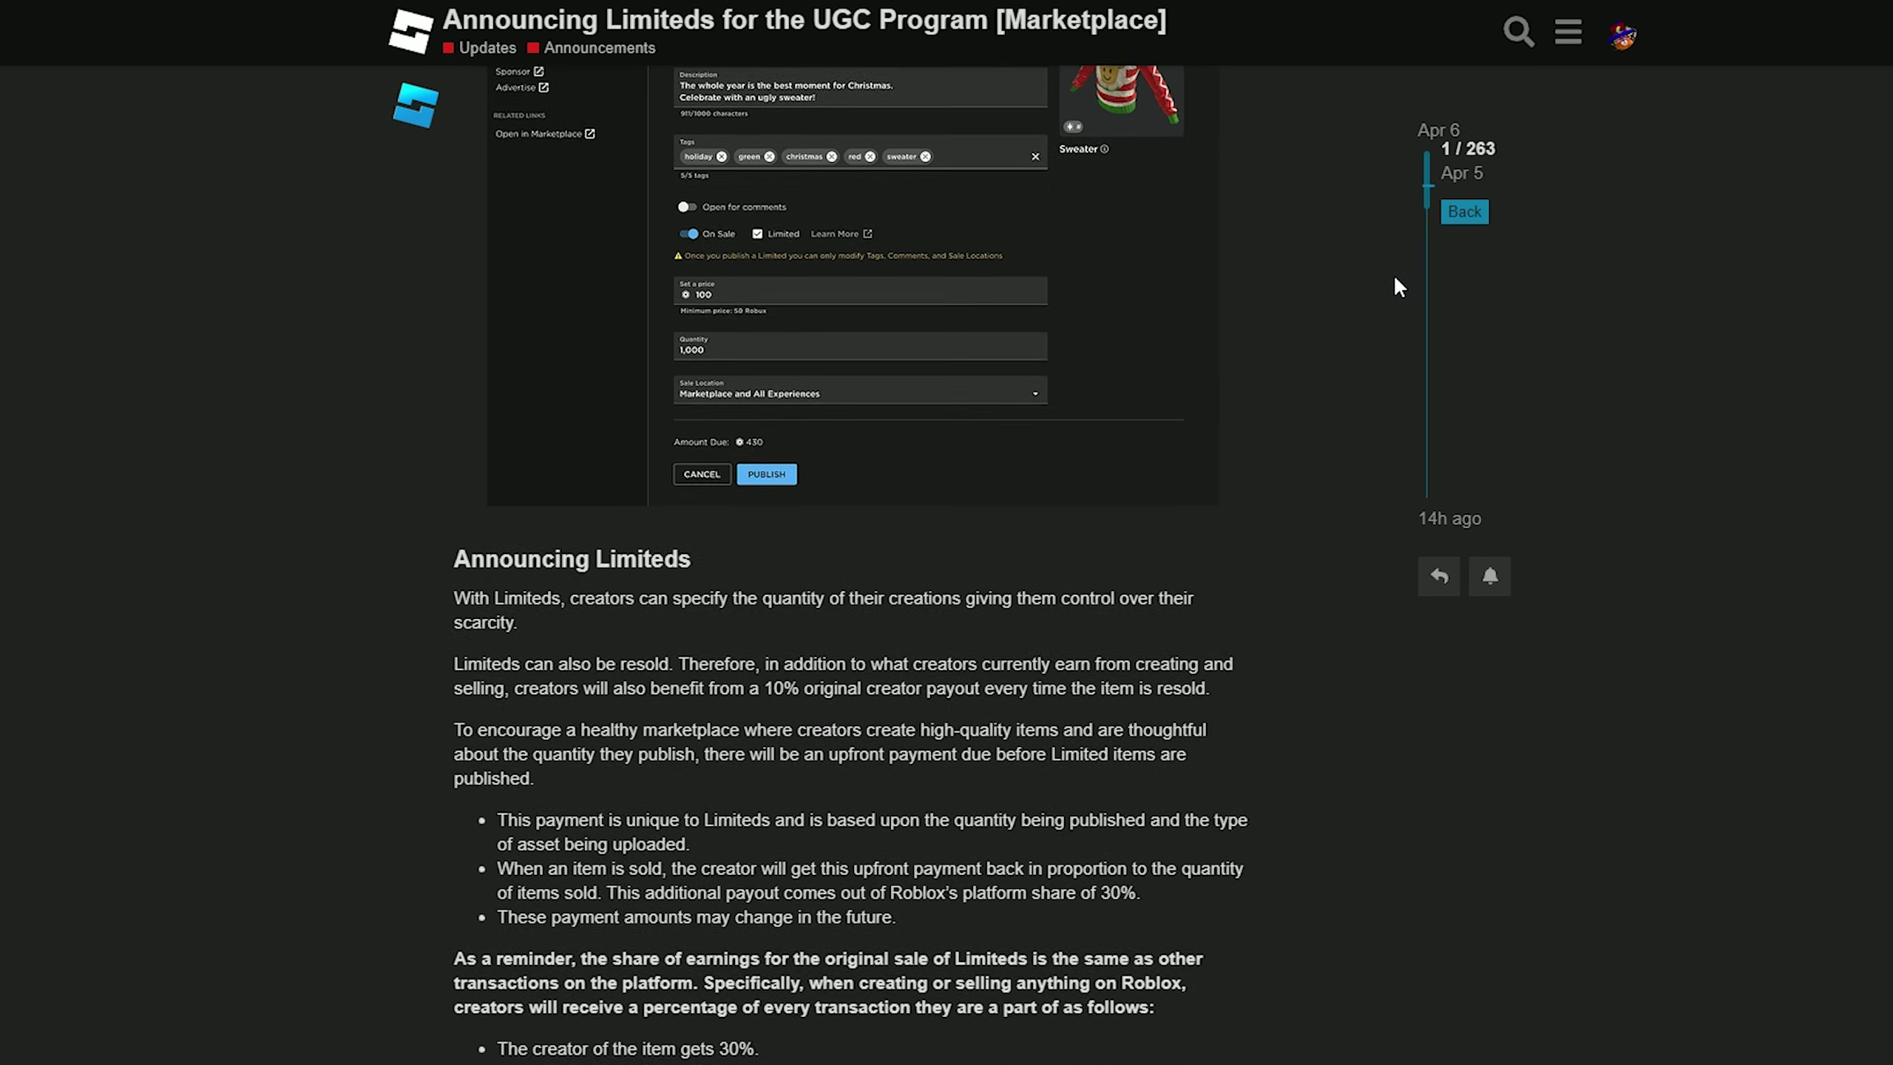
scroll(1393, 273, "down", 2)
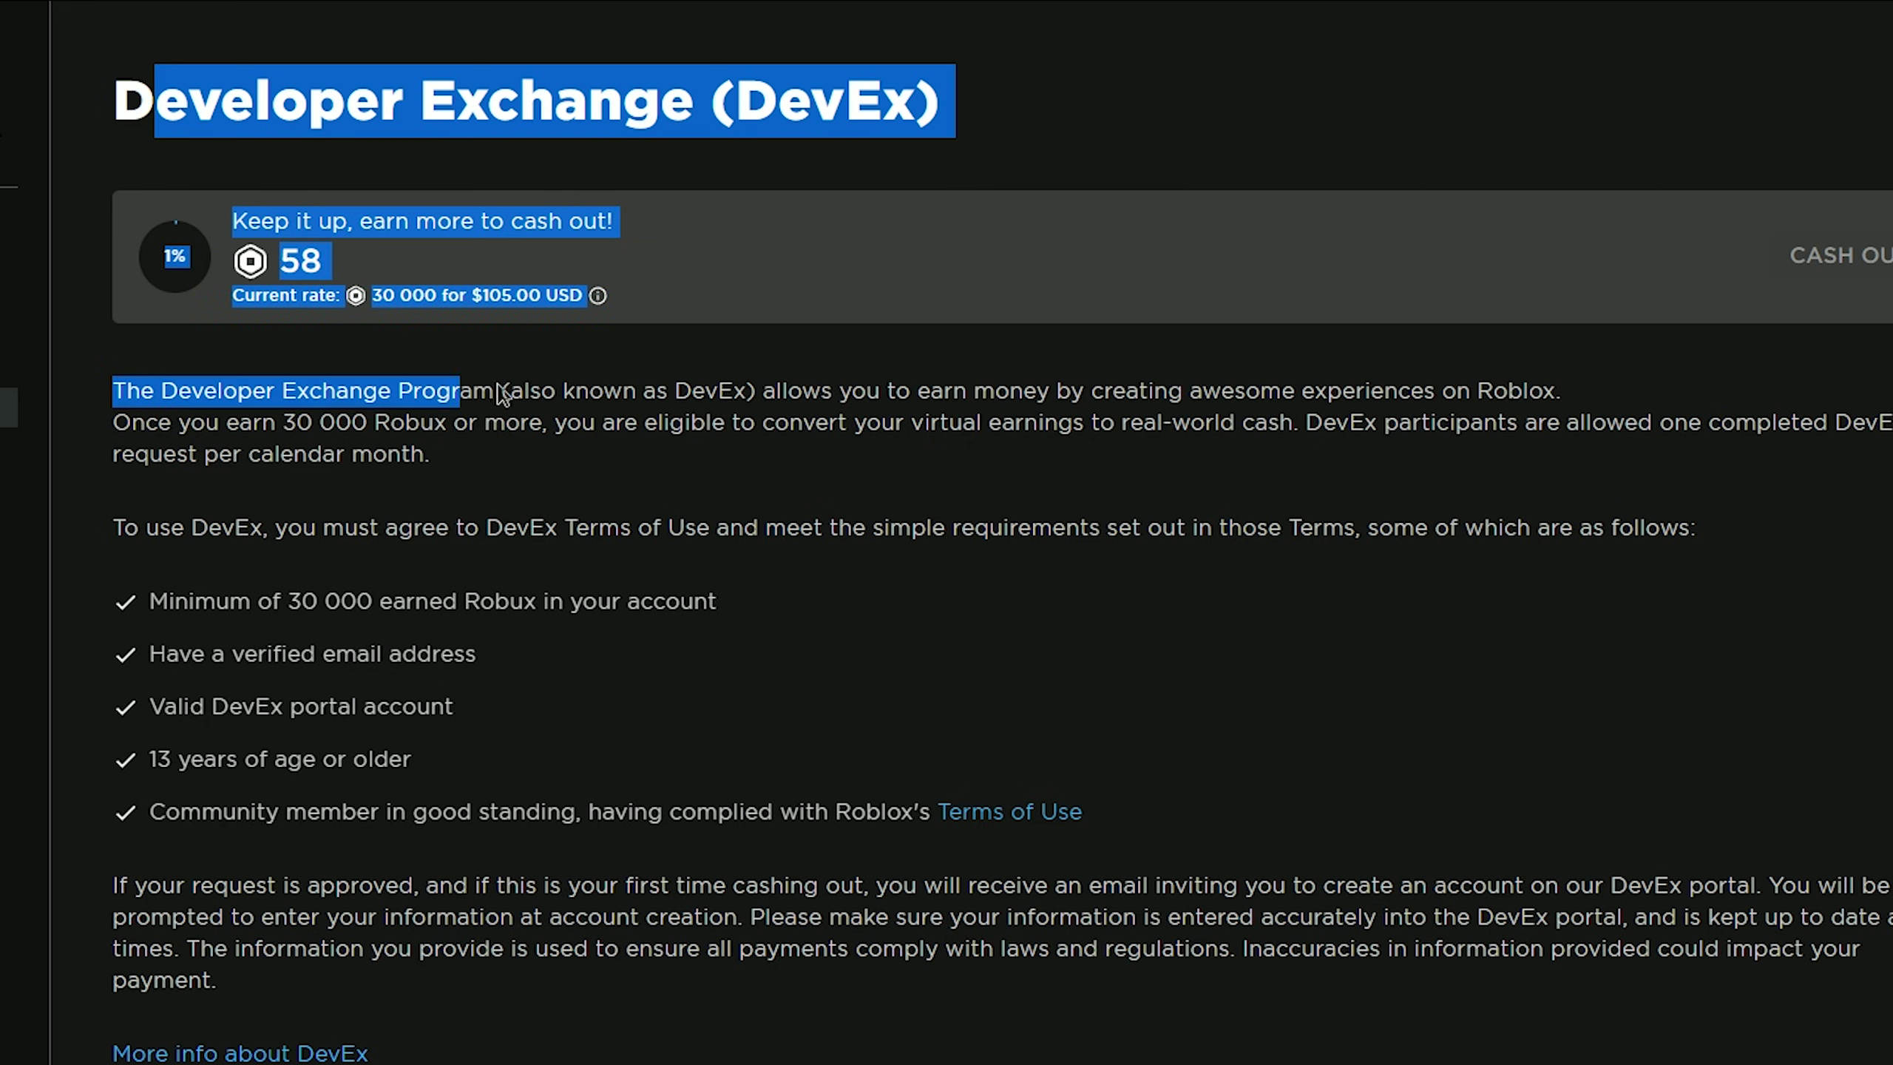
mouse_move(500, 392)
left_mouse_down()
mouse_move(874, 595)
mouse_move(901, 531)
left_mouse_up()
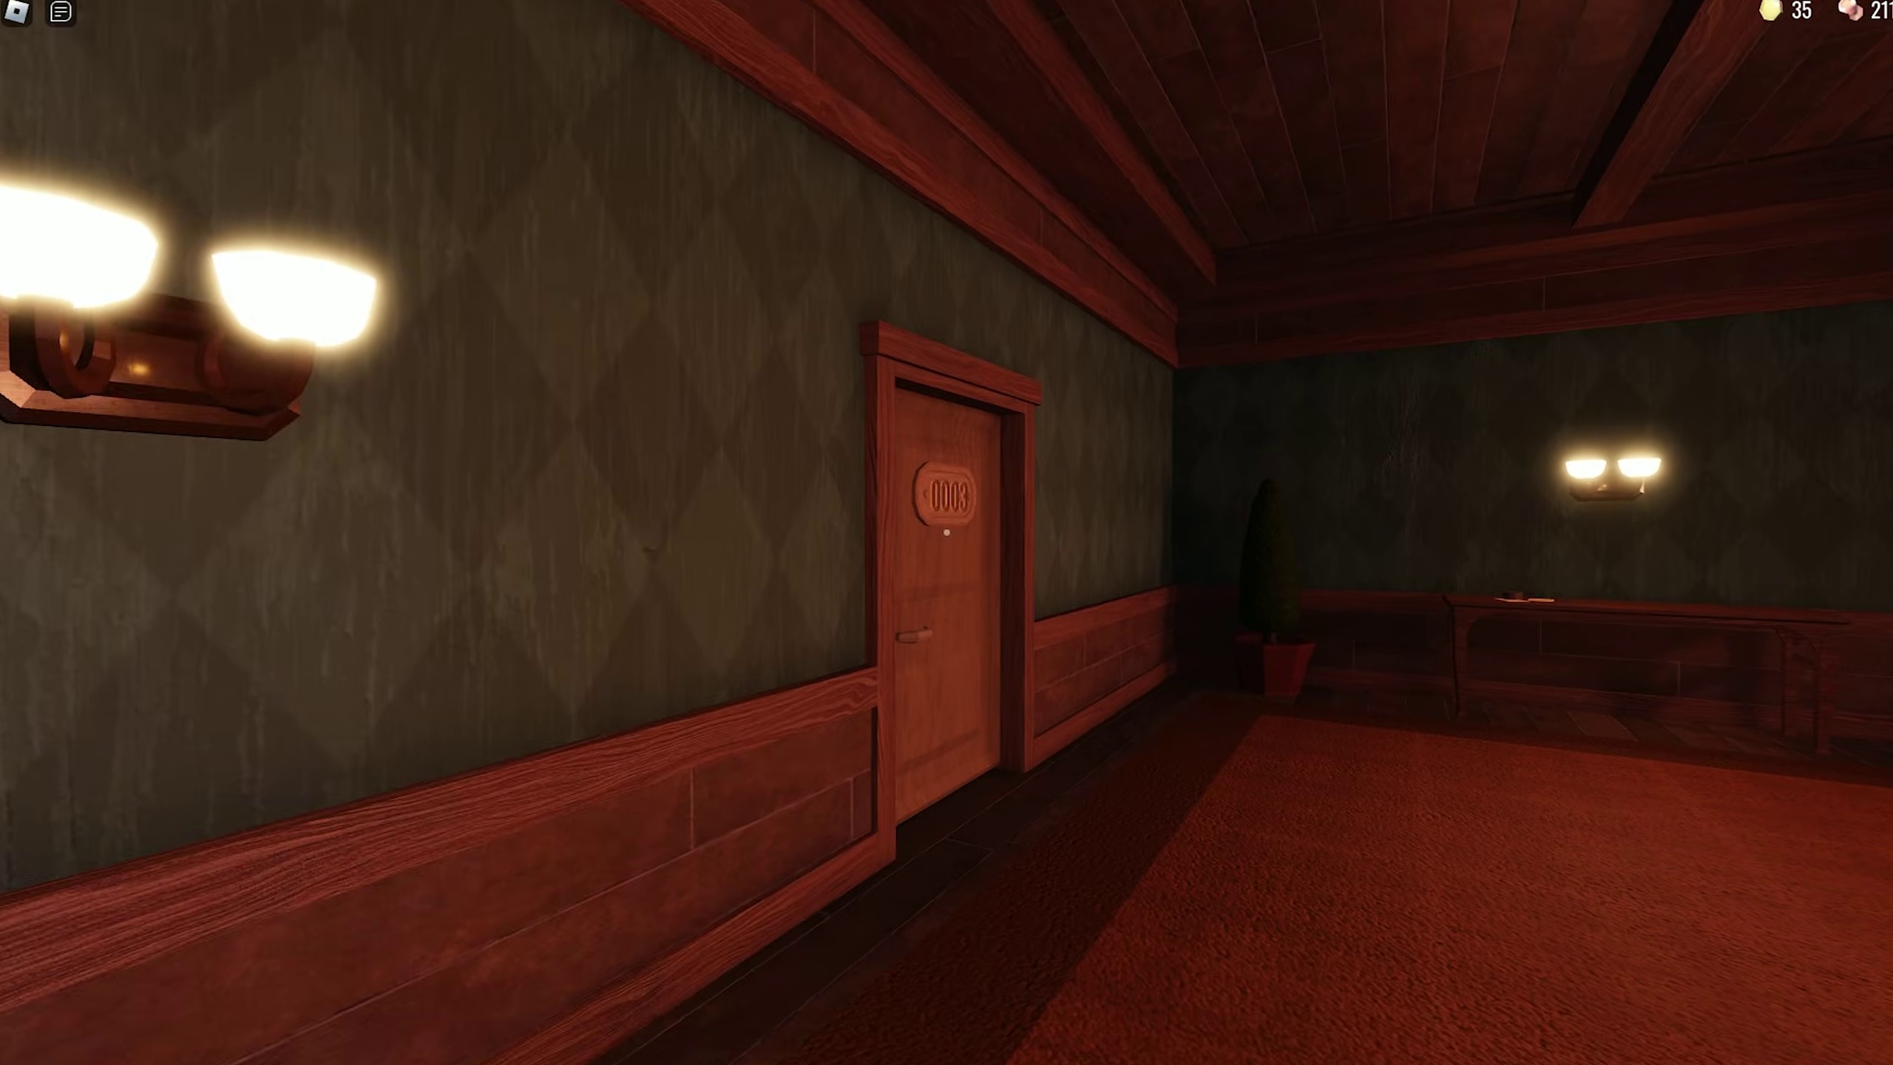
key("w")
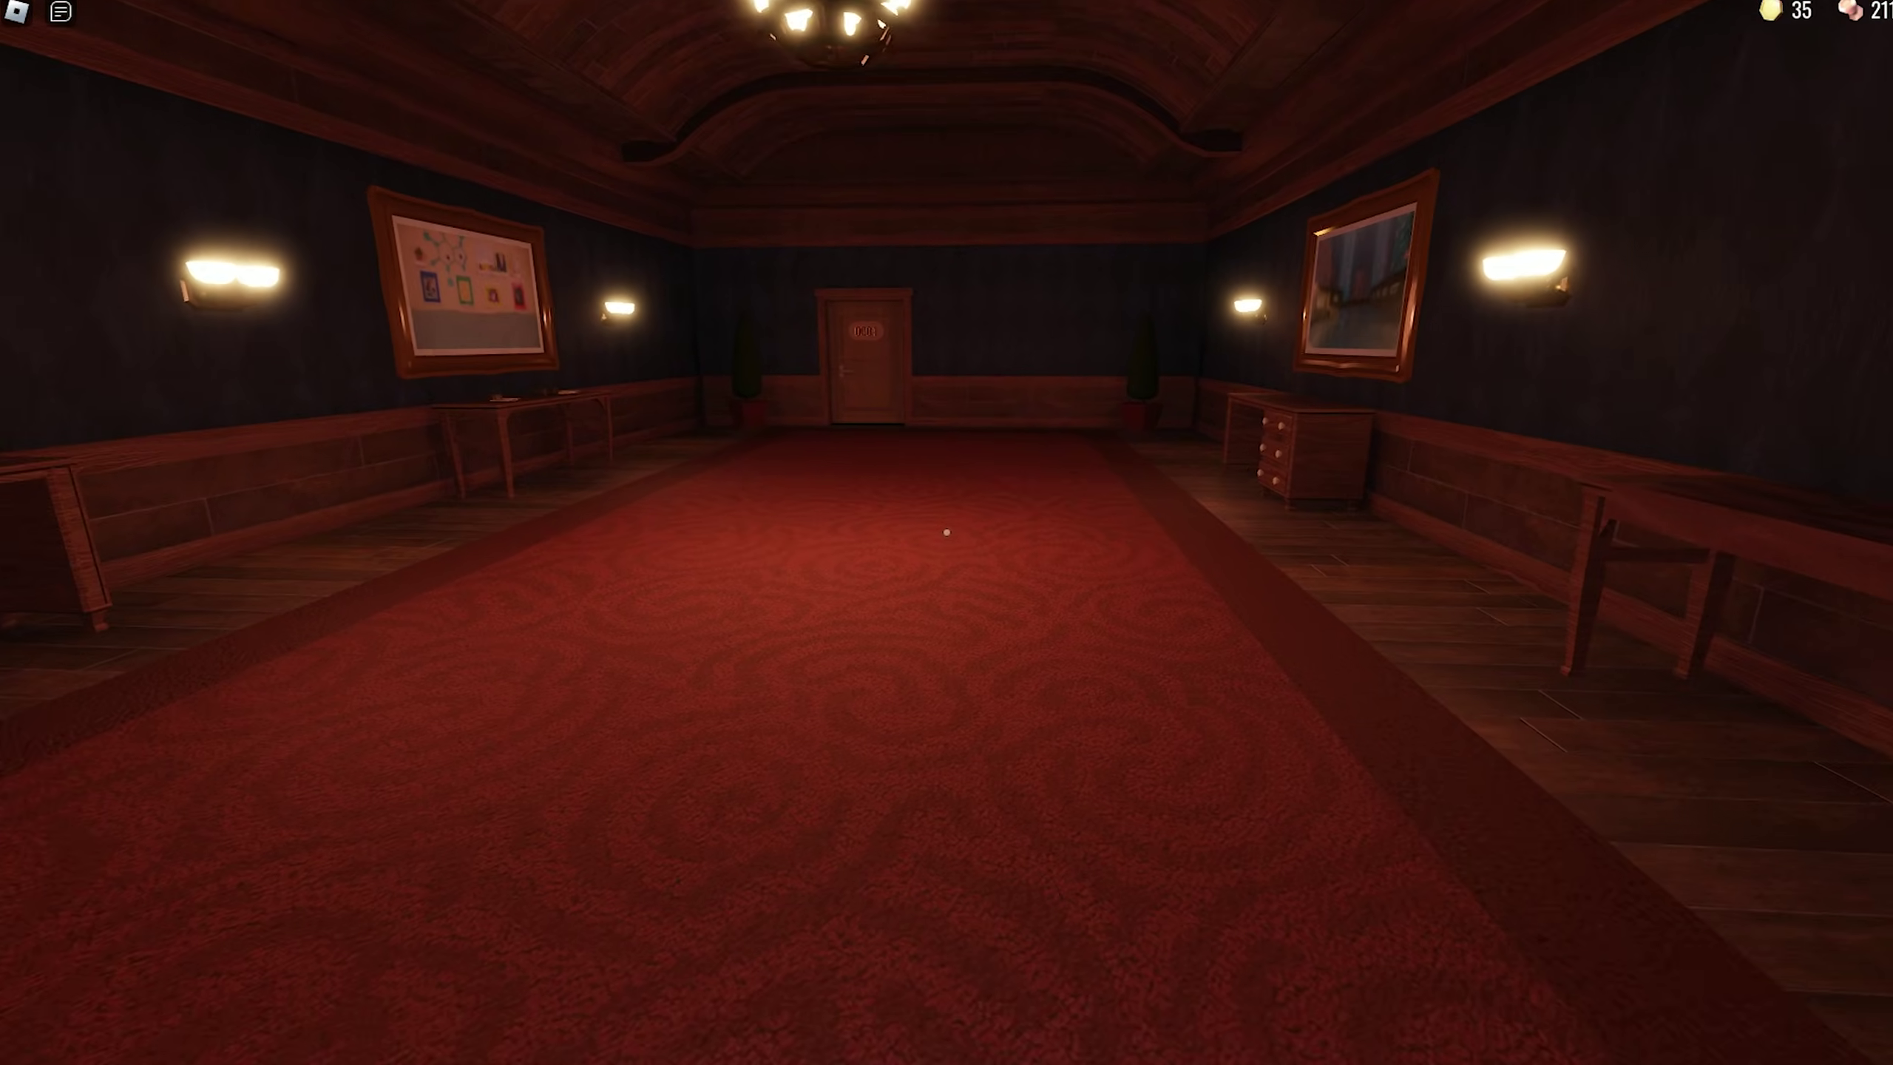
key("w")
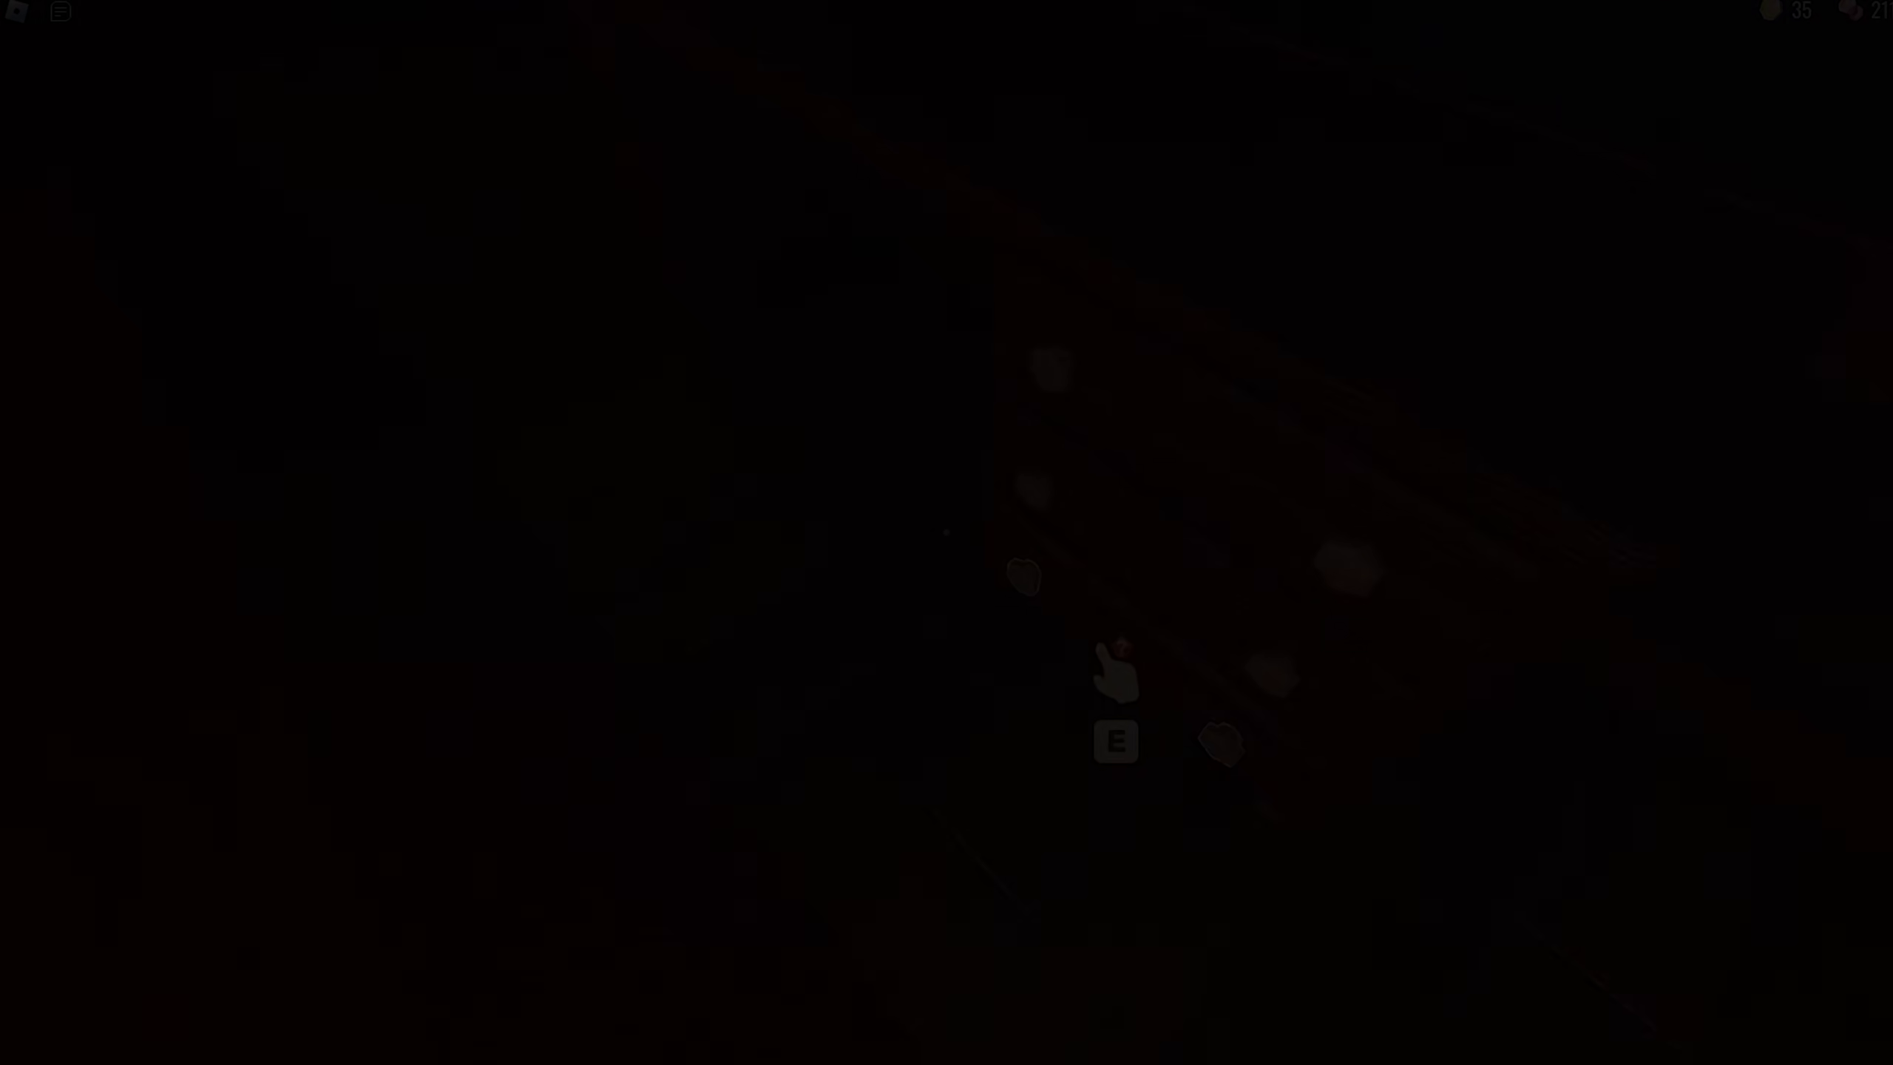